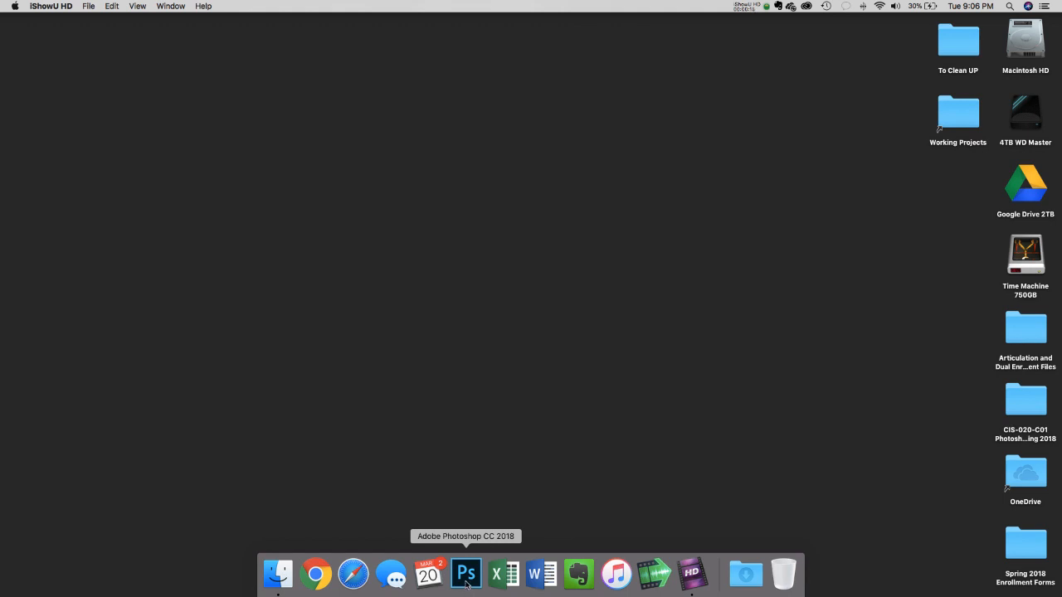
- Launch Adobe Photoshop CC 2018 from the Dock
click(466, 574)
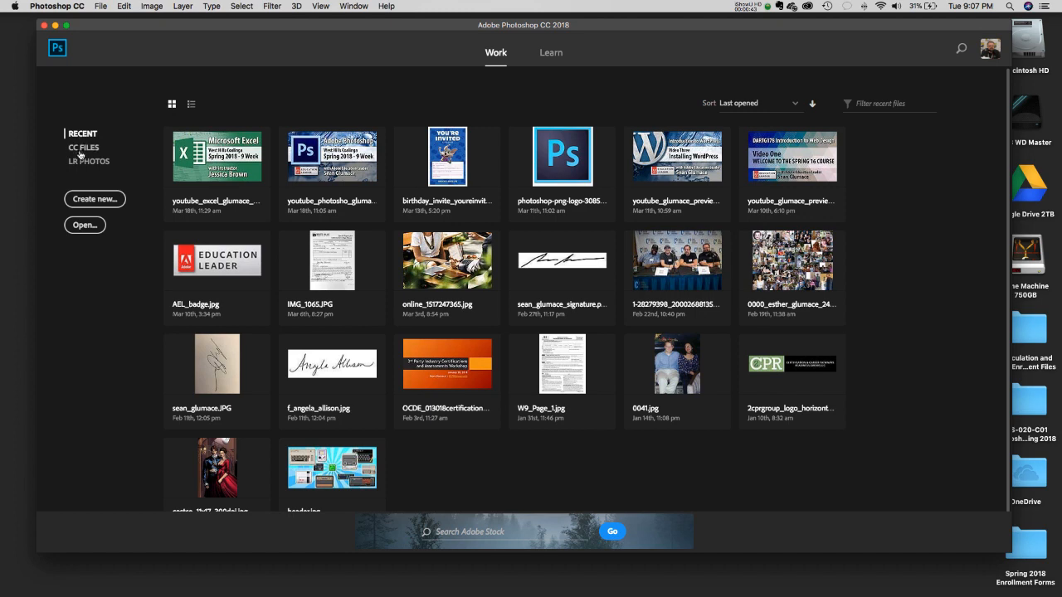
click(190, 106)
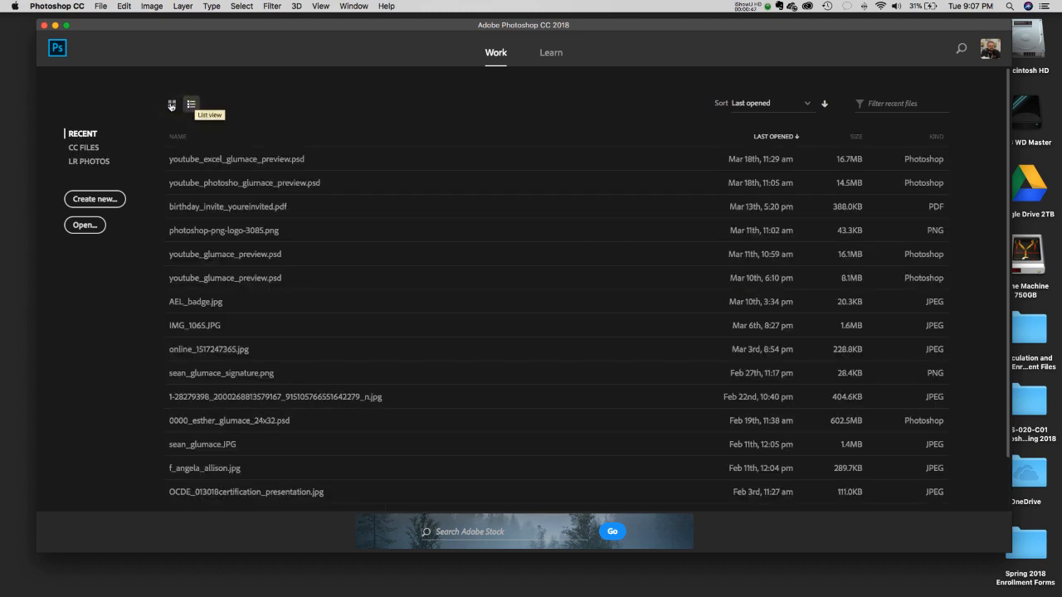
click(171, 105)
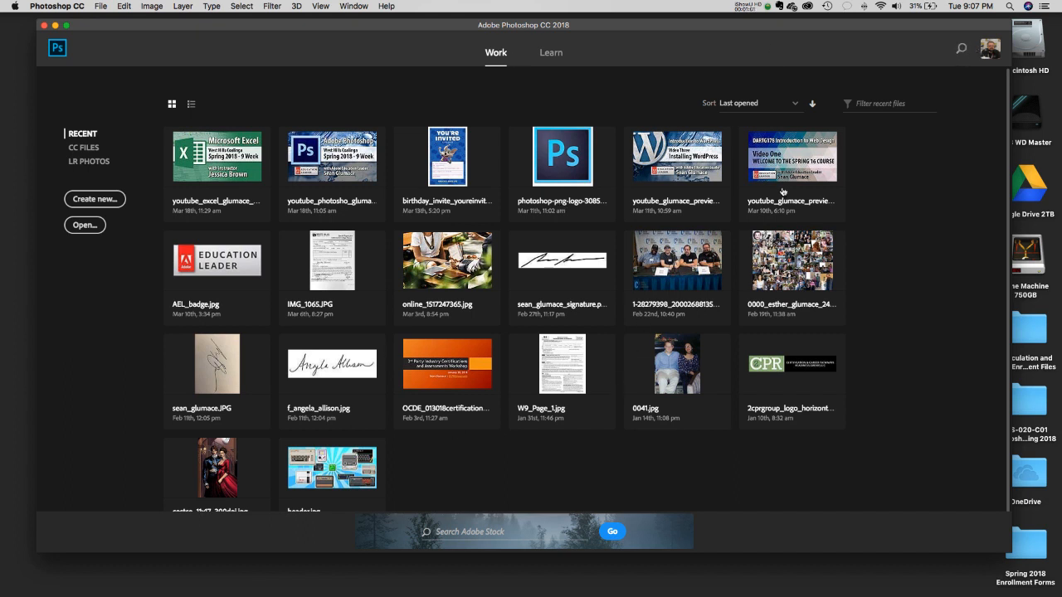
click(559, 56)
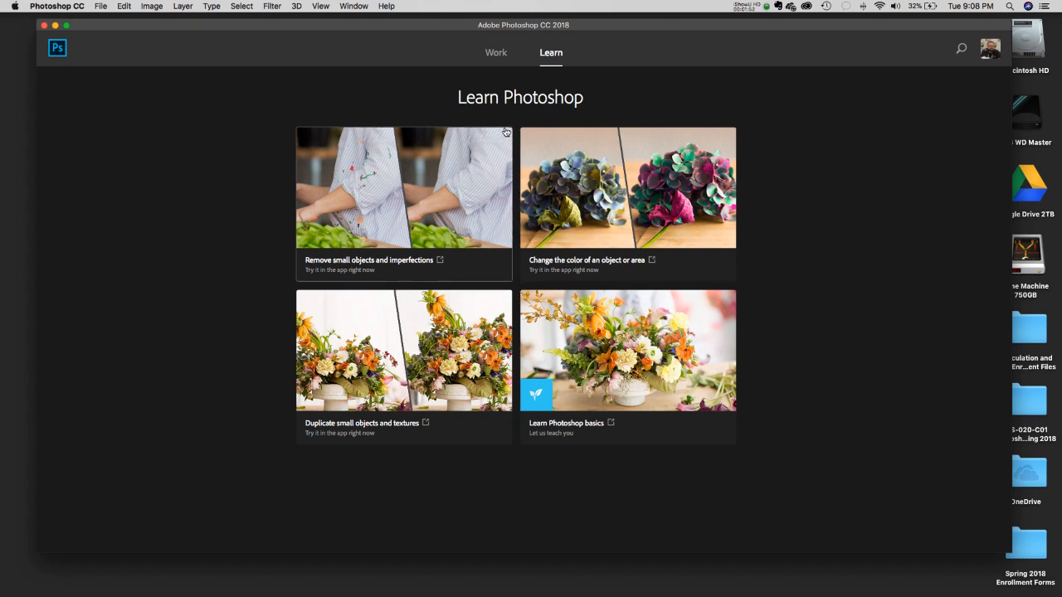
- Go back to the Work start screen with its grid of recent files
click(498, 52)
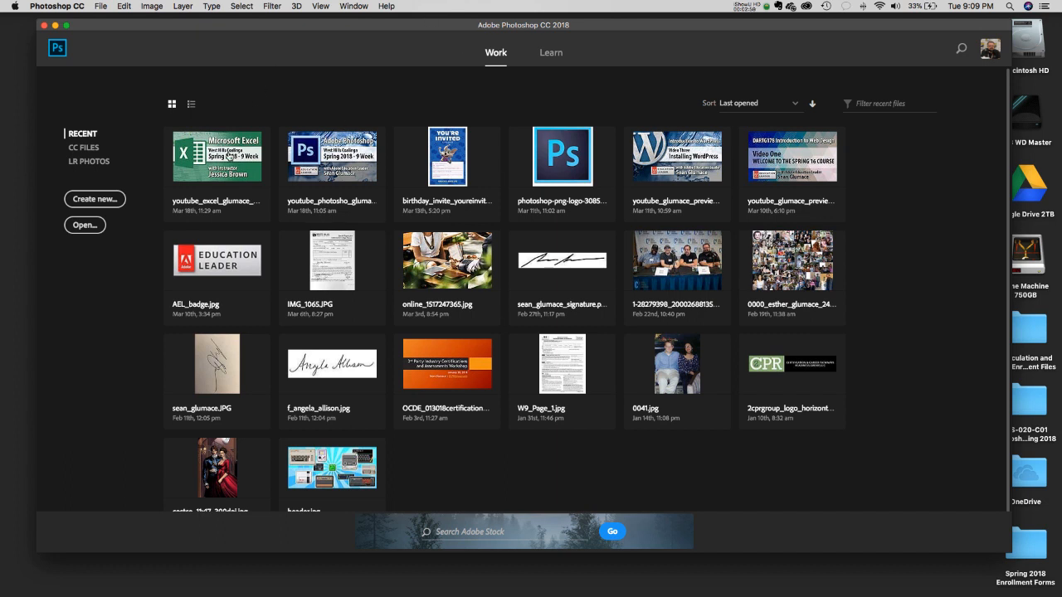
- Start a new document so the New Document dialog with its presets appears
click(86, 205)
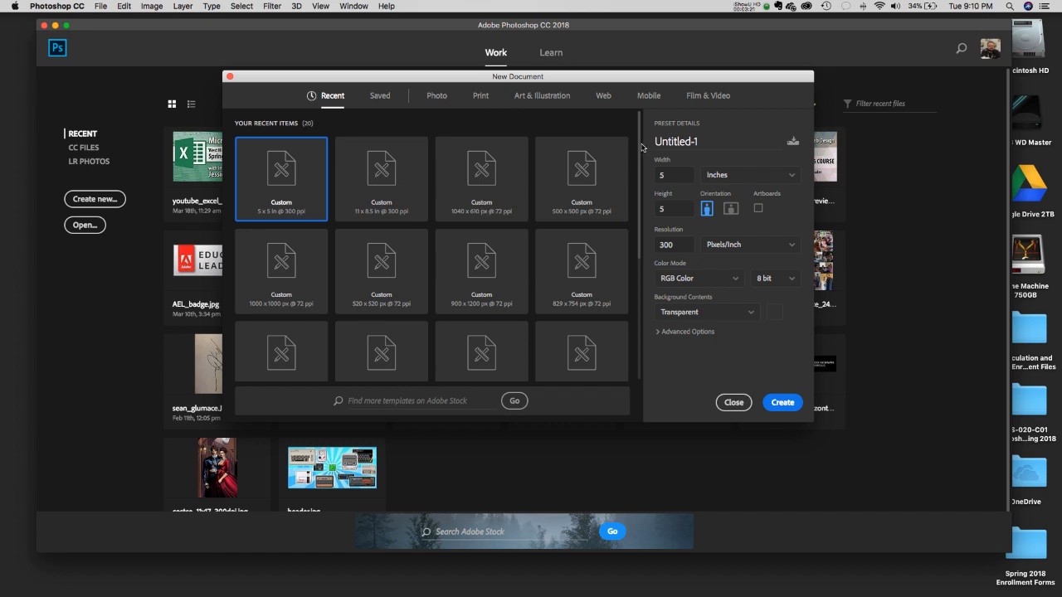
scroll(641, 148, down, 3)
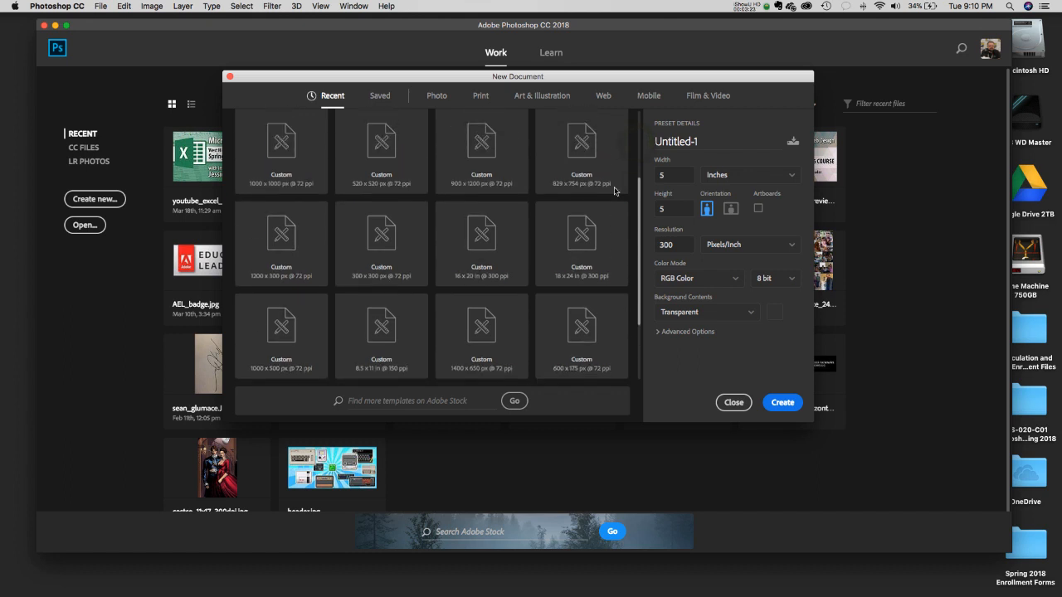
scroll(615, 191, up, 3)
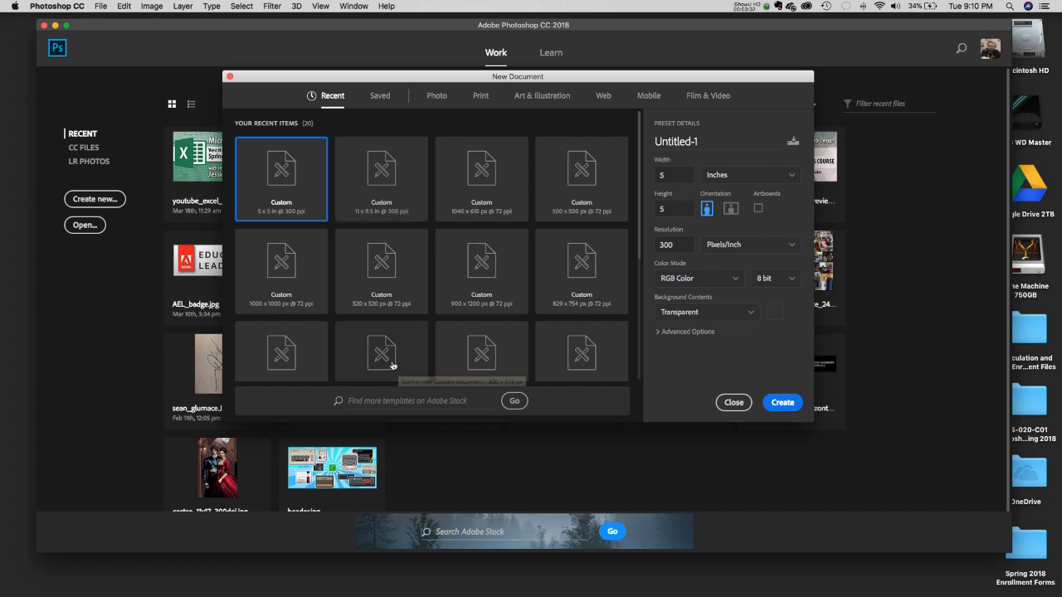
click(380, 98)
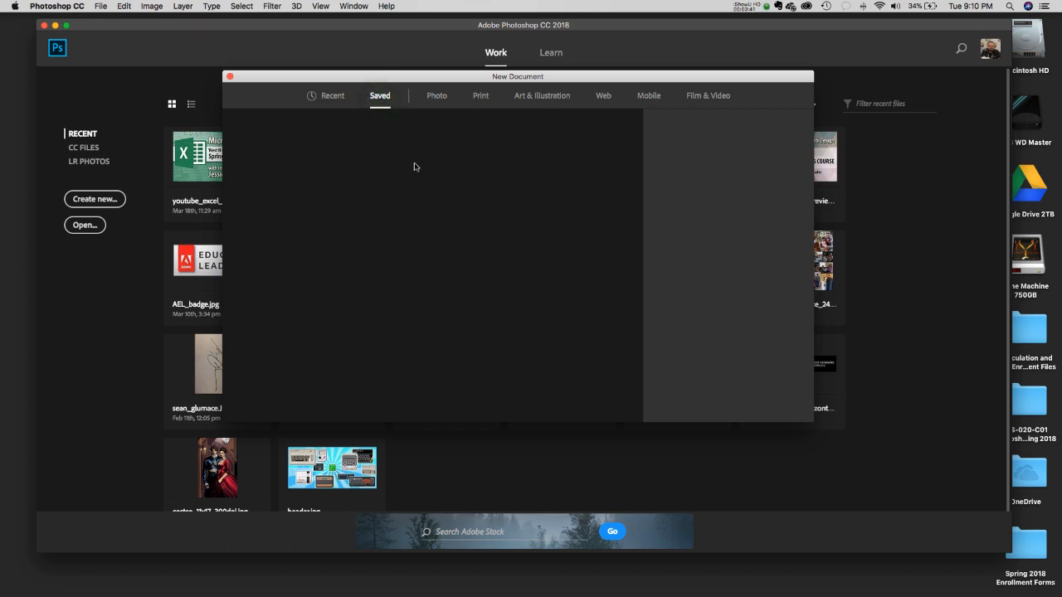
click(324, 101)
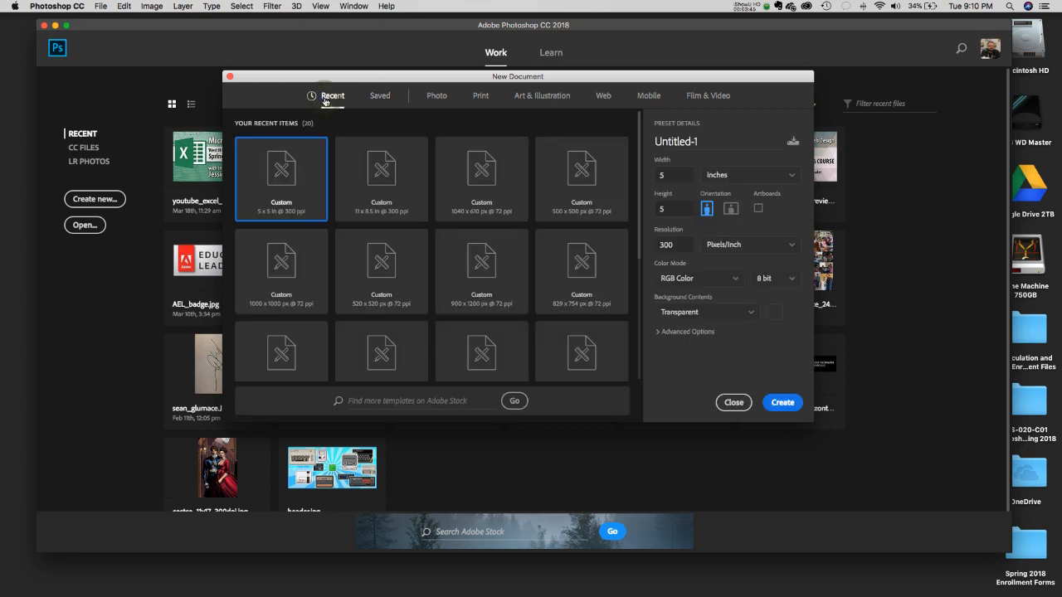
- Browse the Photo, Print, Art & Illustration, Web, Mobile and Film & Video presets, ending on Photo
click(445, 97)
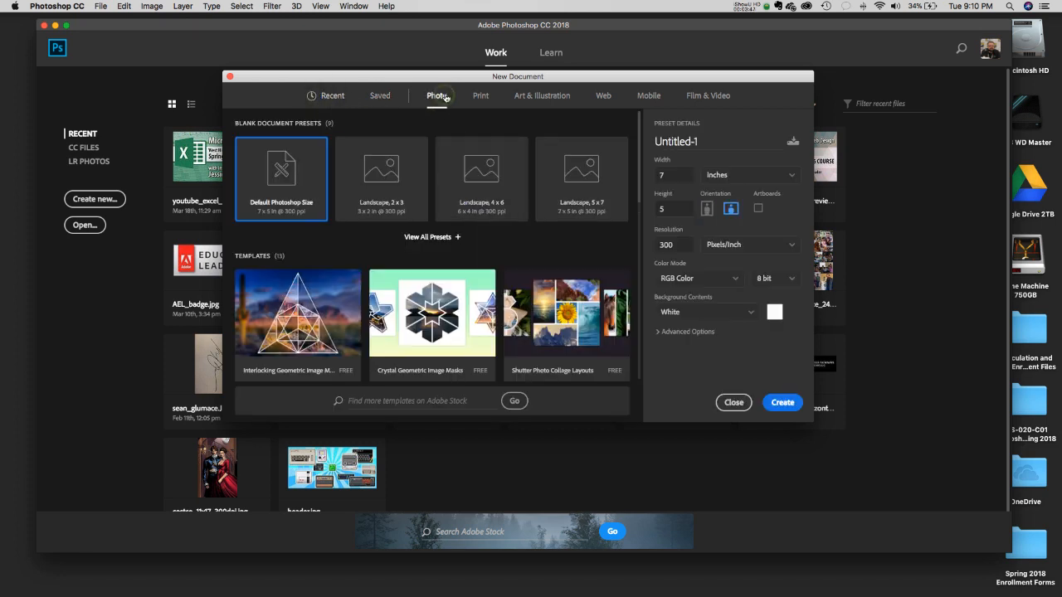
click(481, 98)
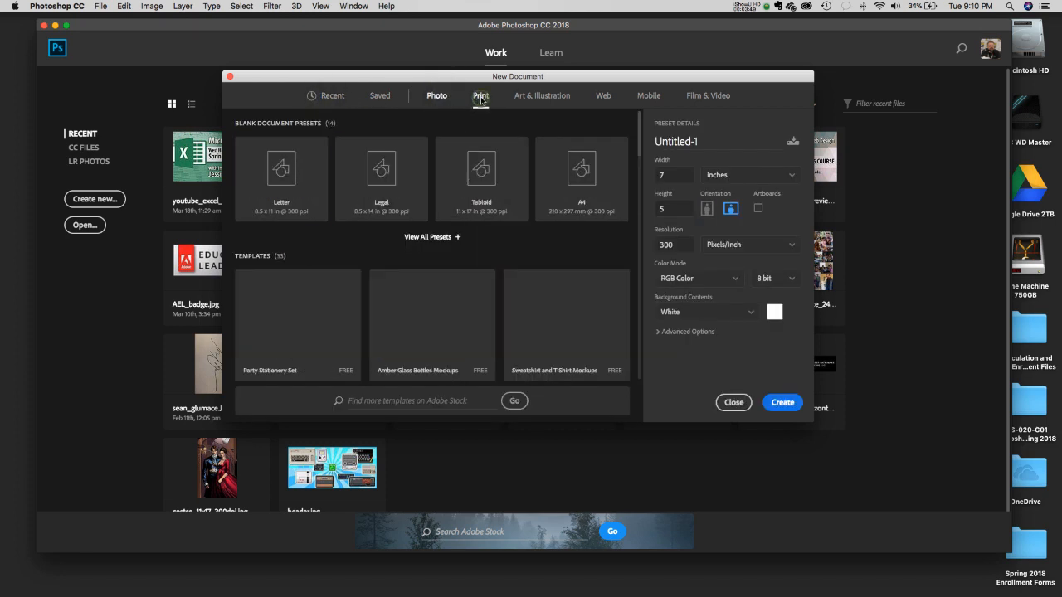
click(532, 103)
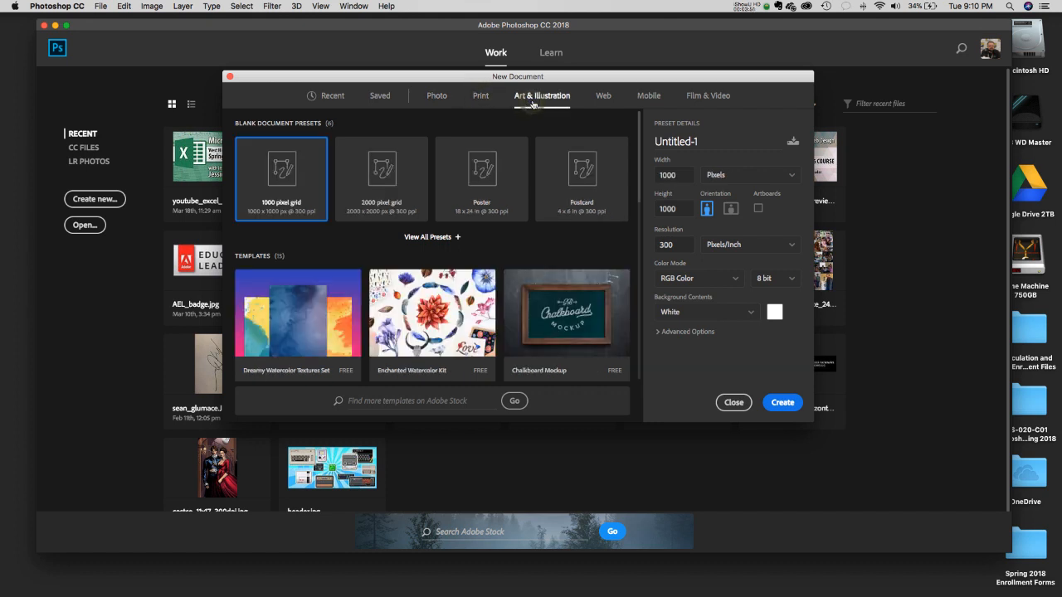
click(603, 98)
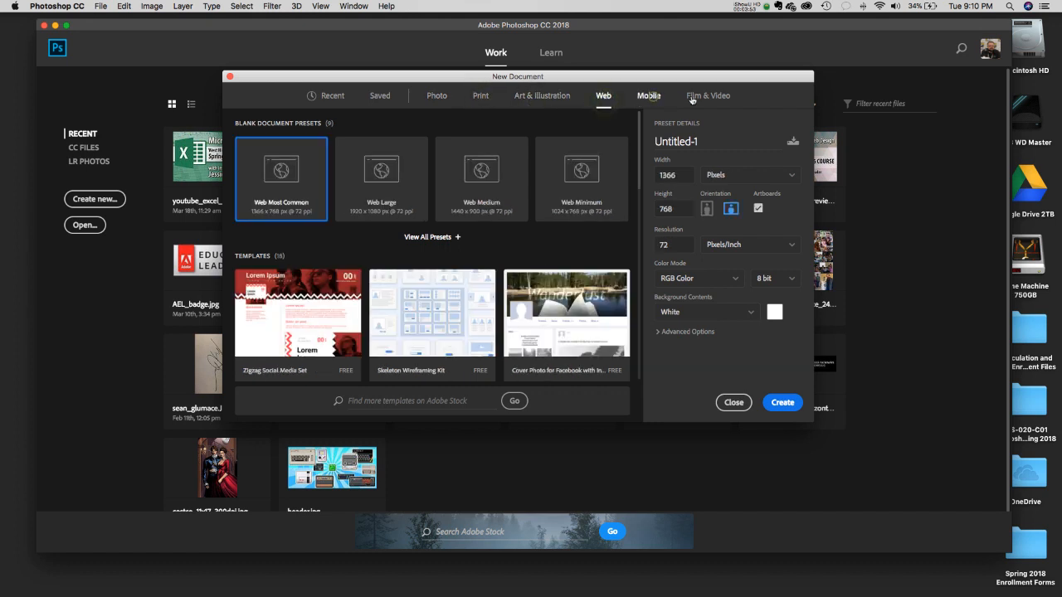
click(649, 98)
click(703, 99)
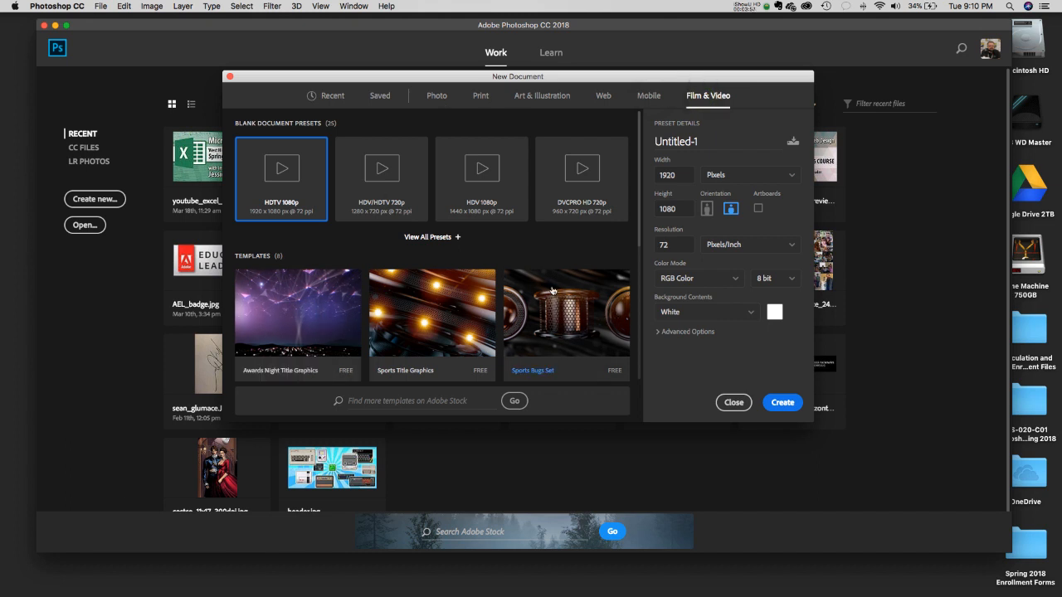
click(436, 97)
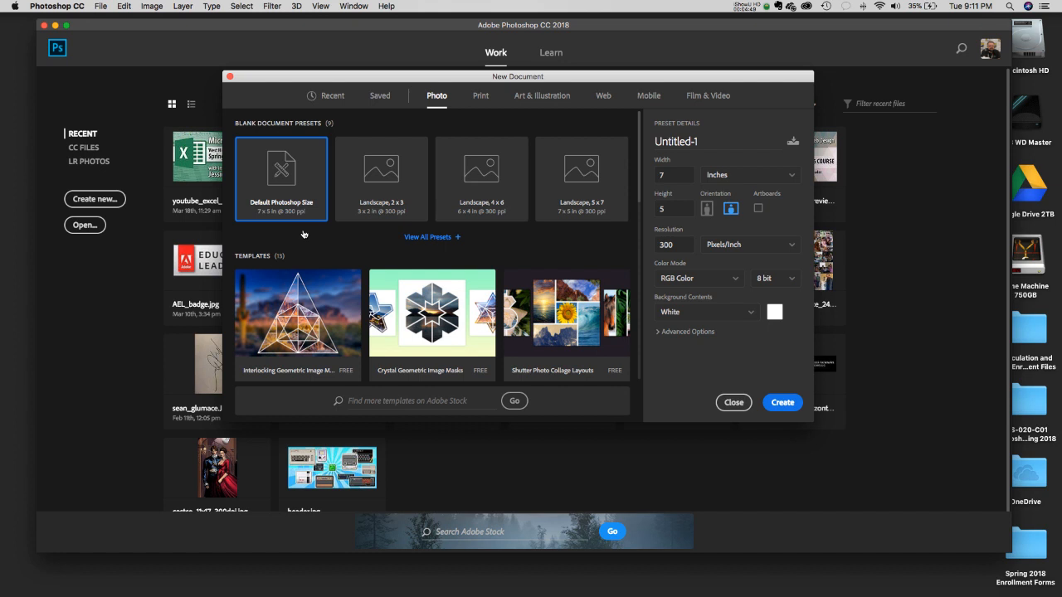
- Compare Web, Photo and Print presets, try Letter 8.5 x 11, ending on Art & Illustration 1000 x 1000 px
click(603, 96)
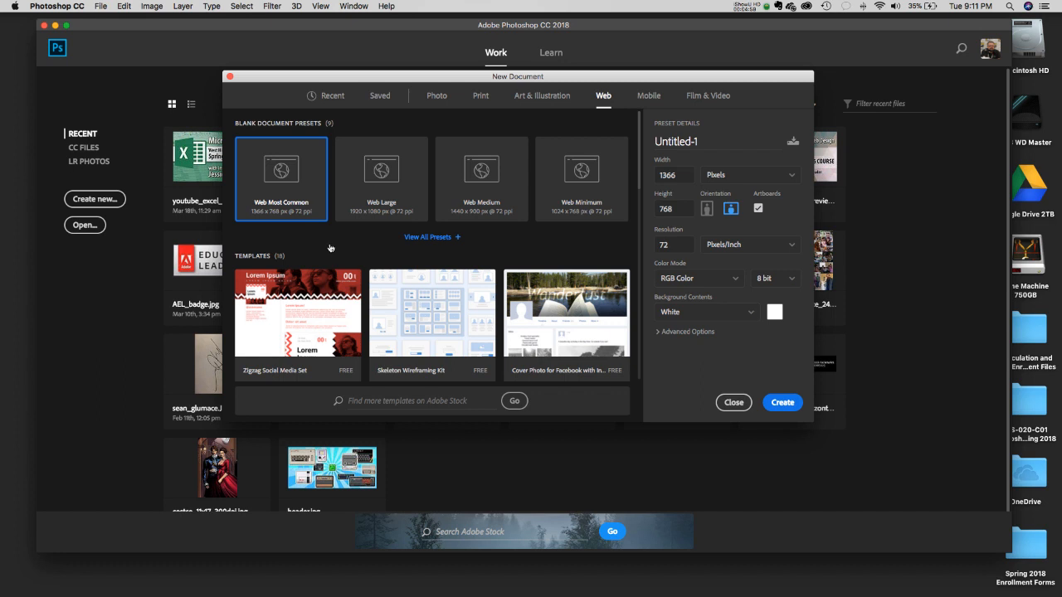
click(437, 97)
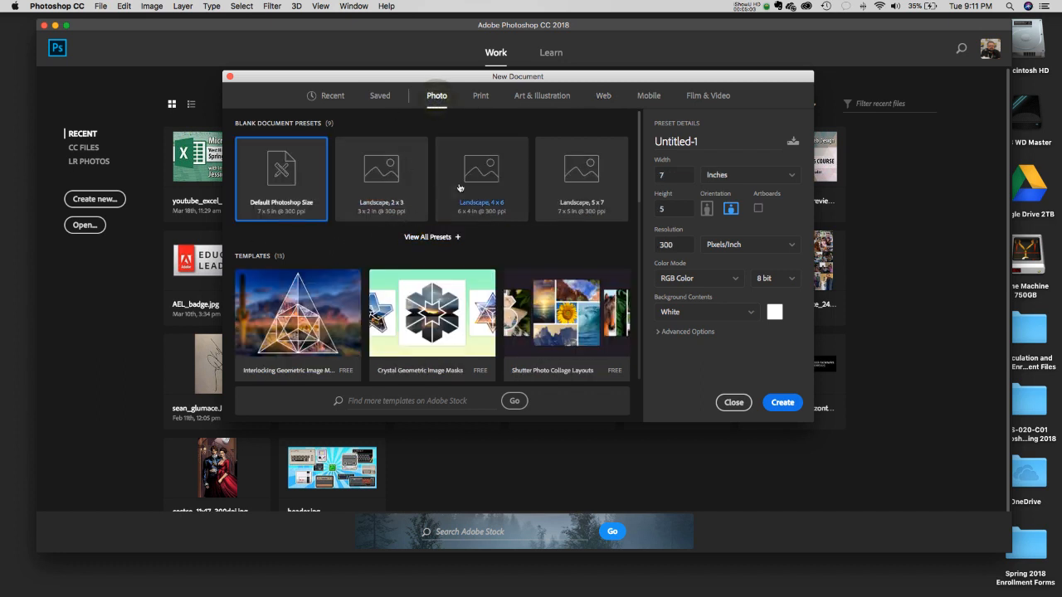
click(482, 95)
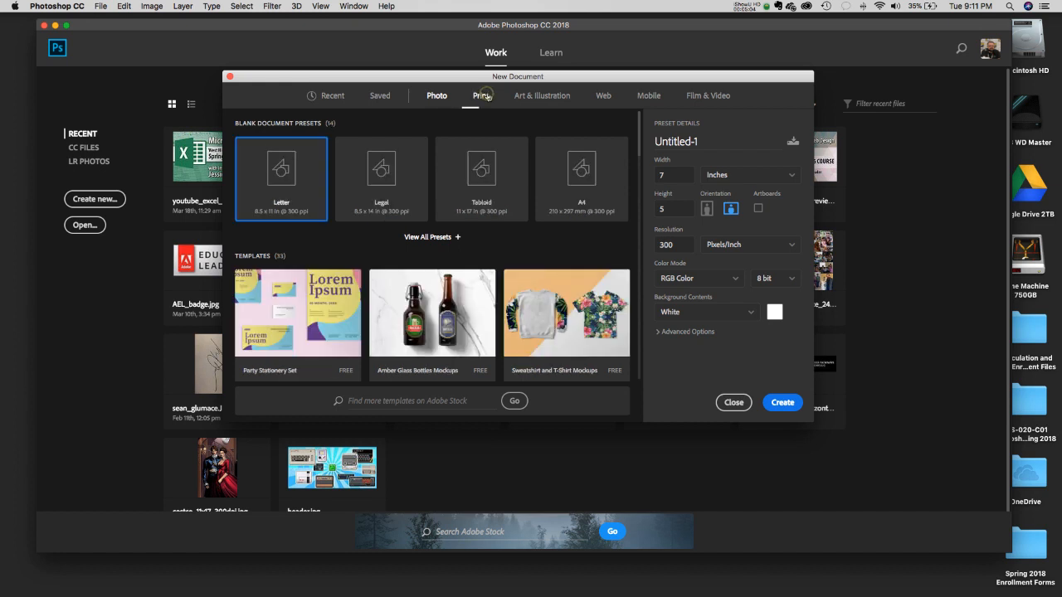
click(295, 215)
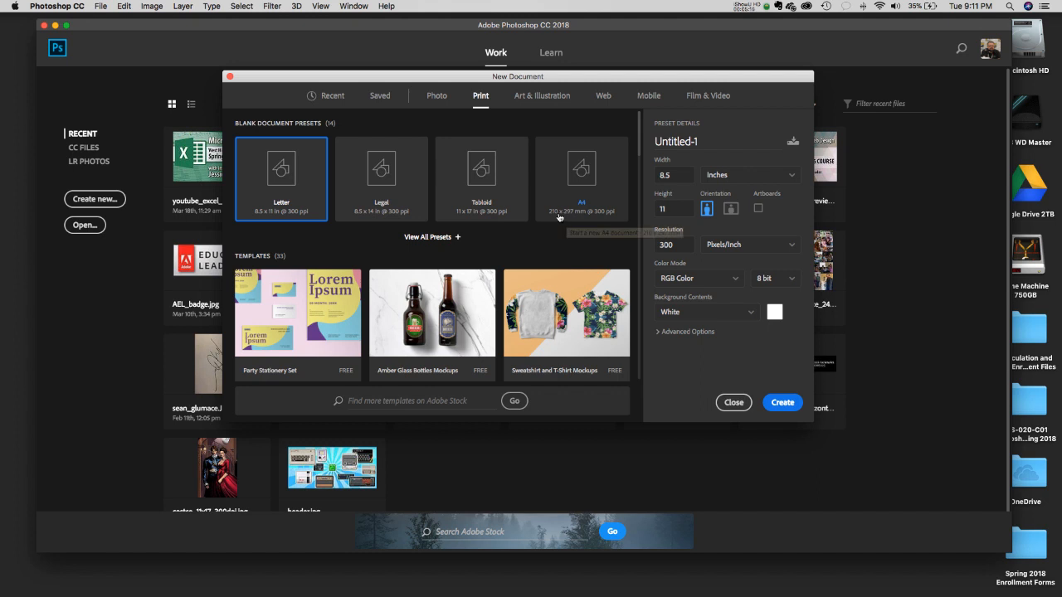
click(556, 96)
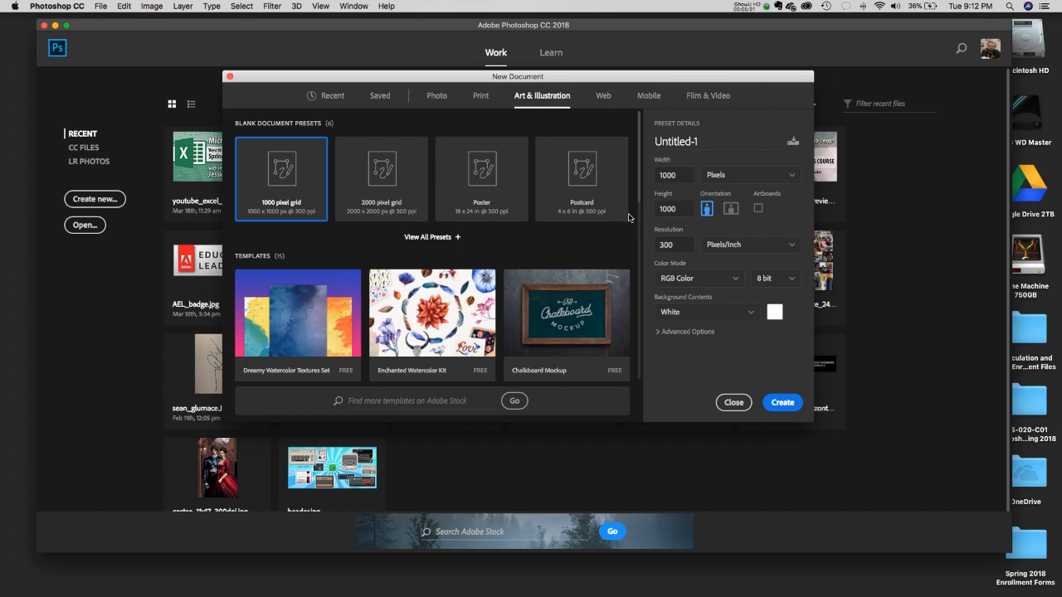
- Check Saved presets, then pick the Photo Landscape 4 x 6 preset (6 x 4 in, 300 ppi)
click(380, 96)
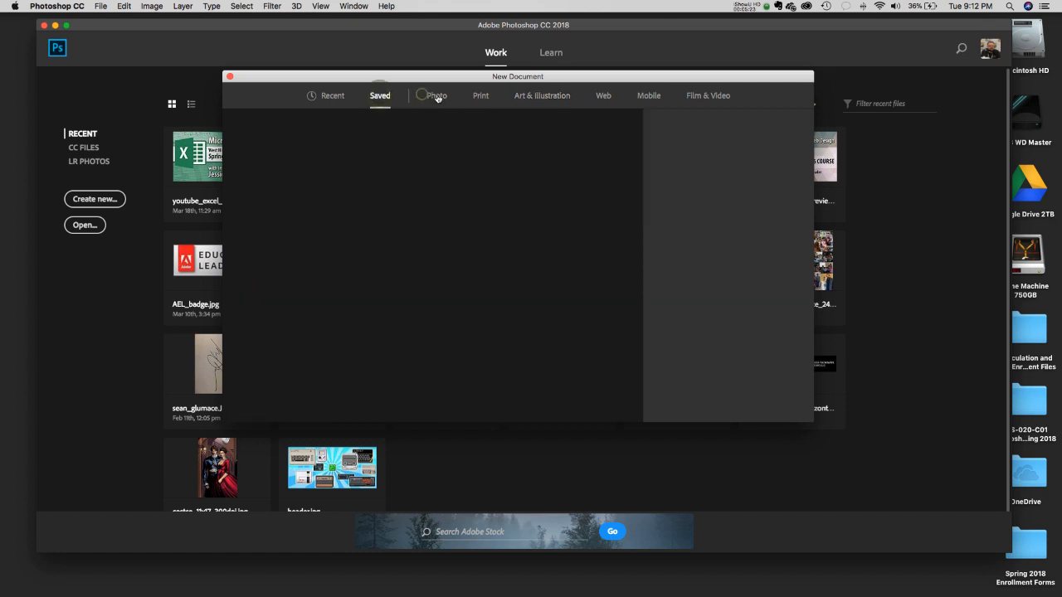
click(435, 97)
drag(640, 185, 618, 236)
scroll(618, 235, down, 5)
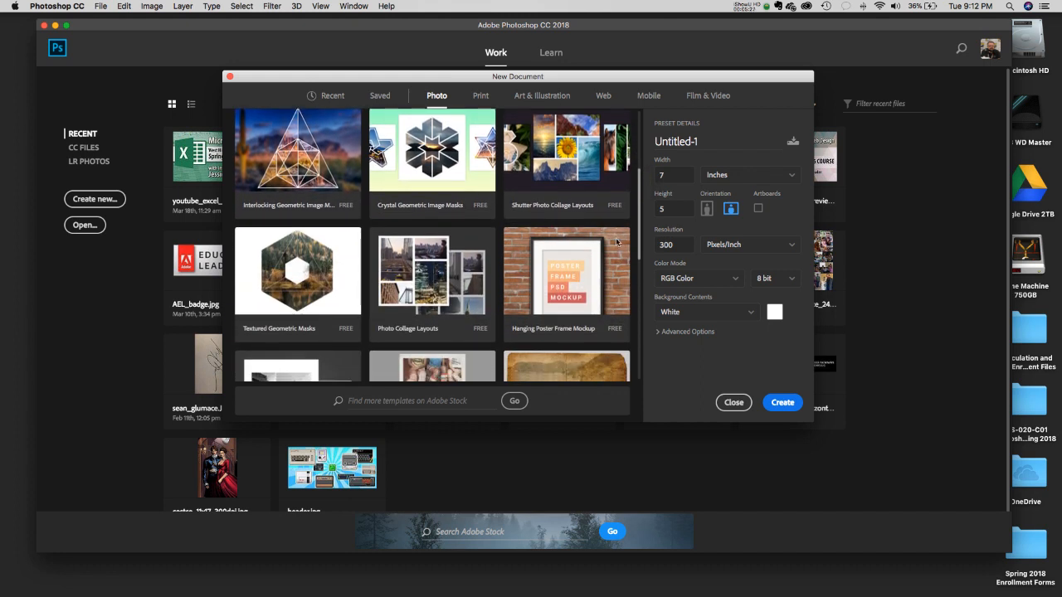
scroll(609, 314, down, 3)
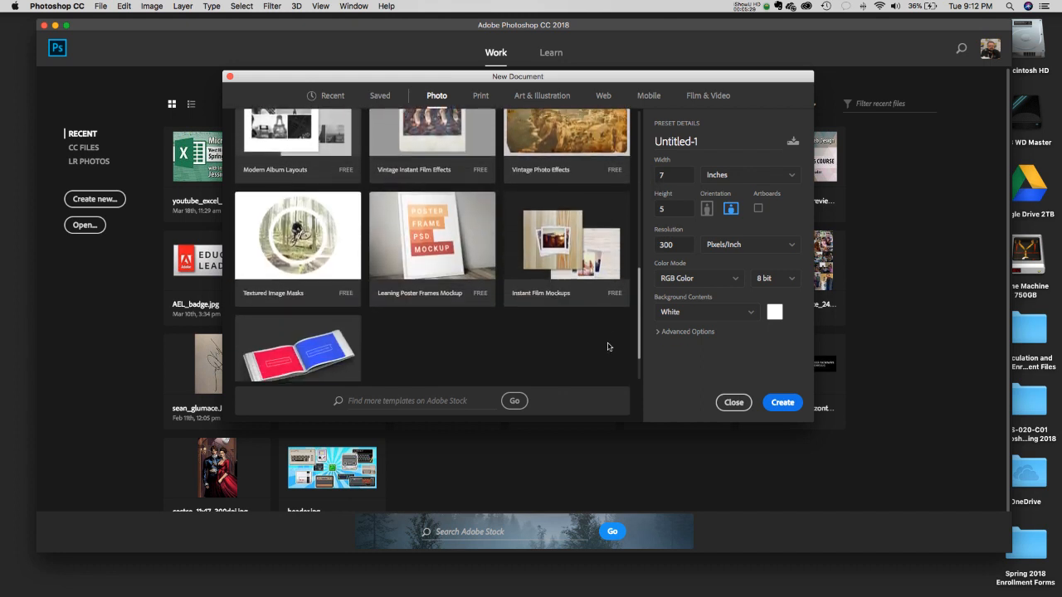
scroll(608, 341, up, 10)
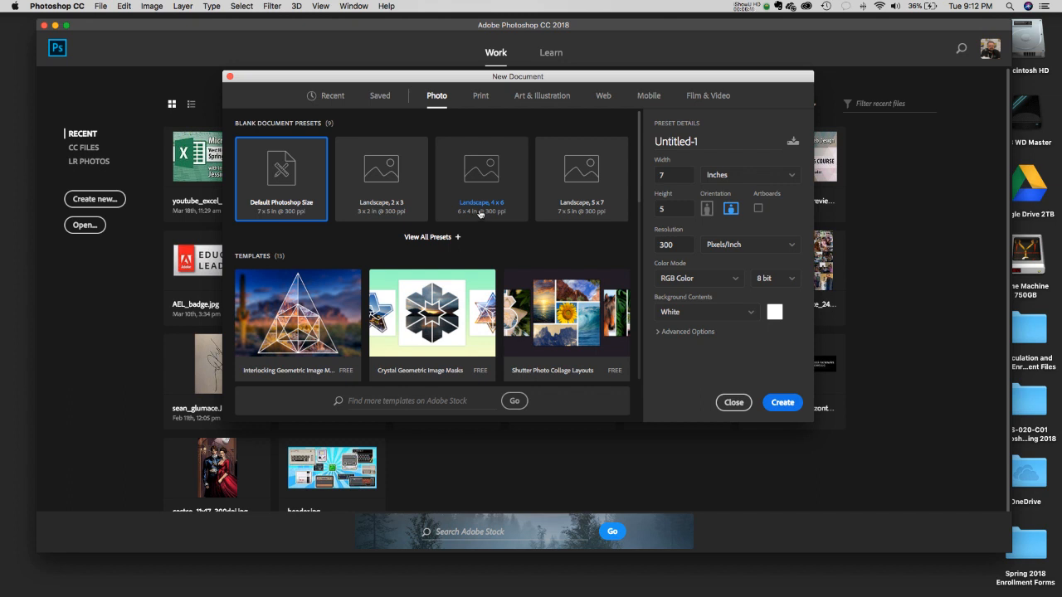
click(481, 207)
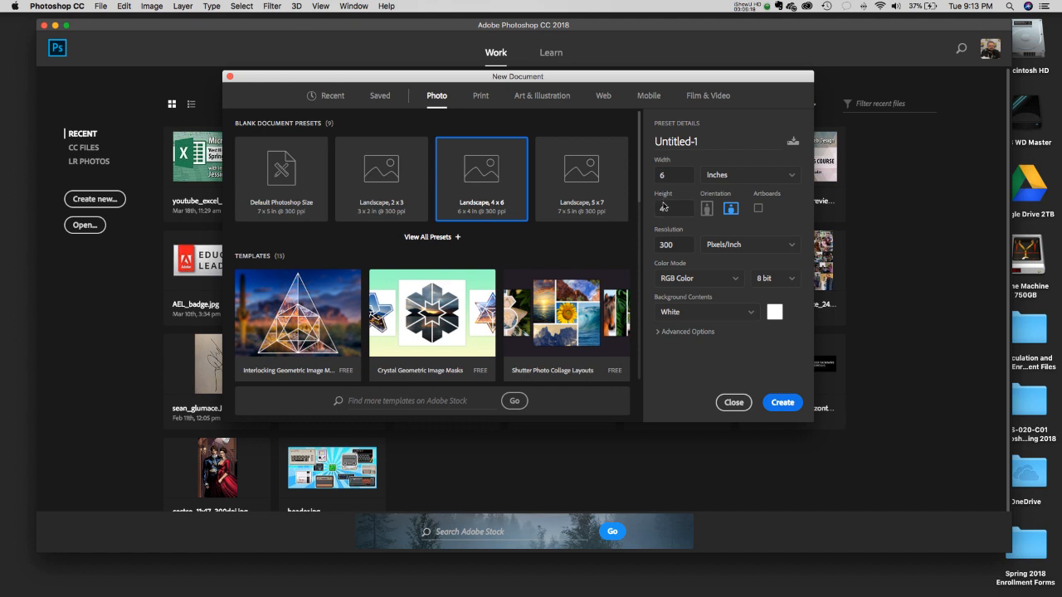
- Preview the document size in pixels, inches, centimeters and millimeters
click(745, 182)
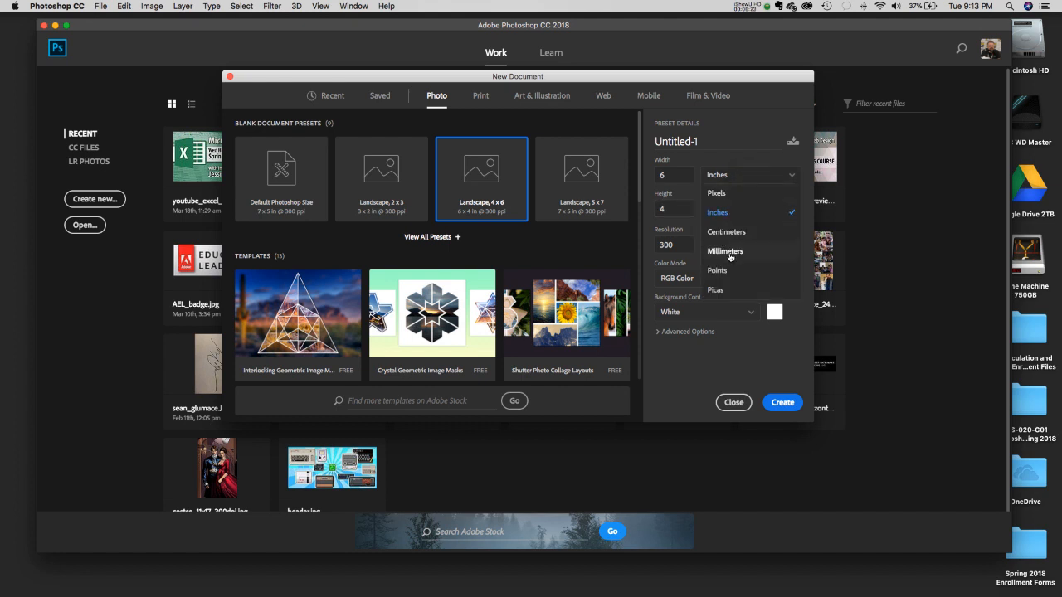
click(742, 196)
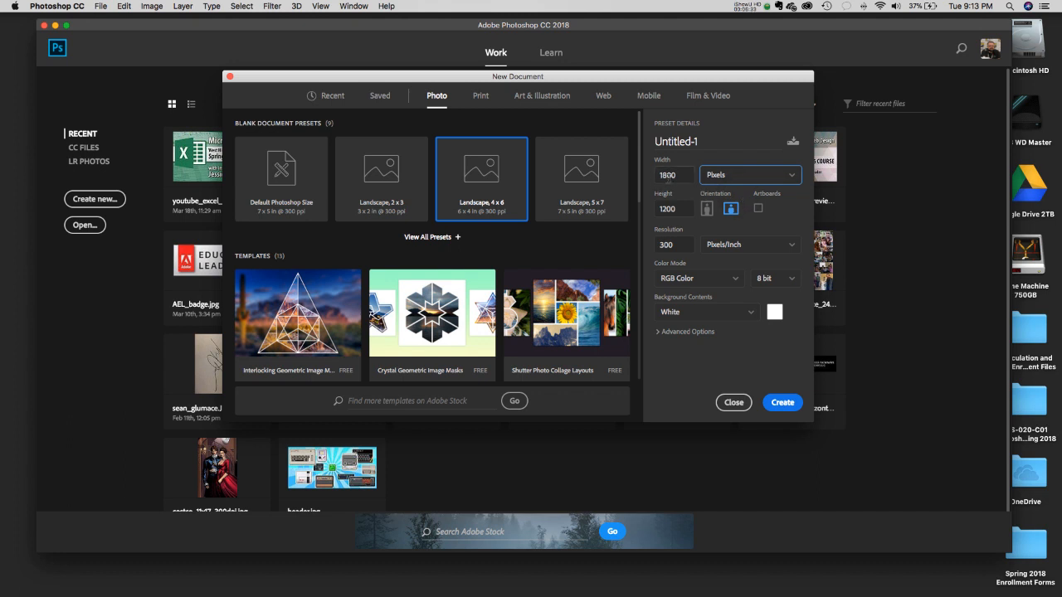
click(735, 173)
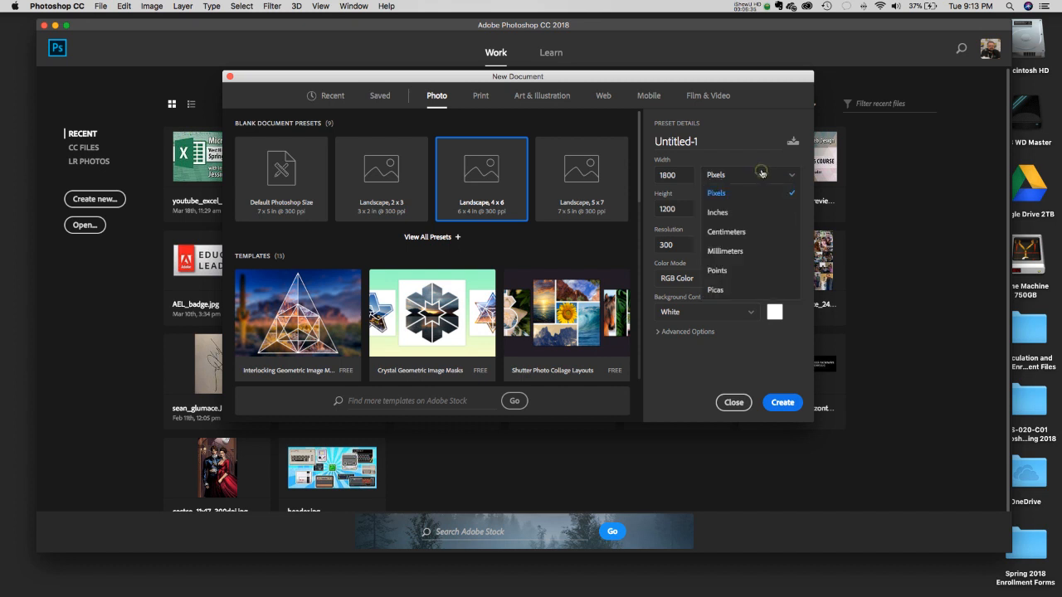
click(741, 209)
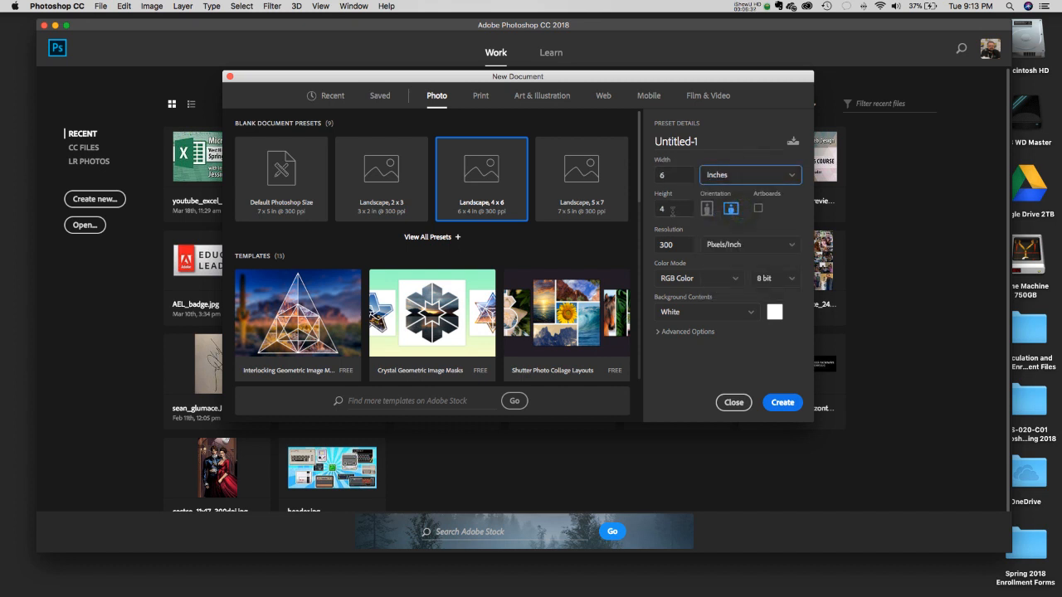
click(738, 179)
click(726, 231)
click(762, 174)
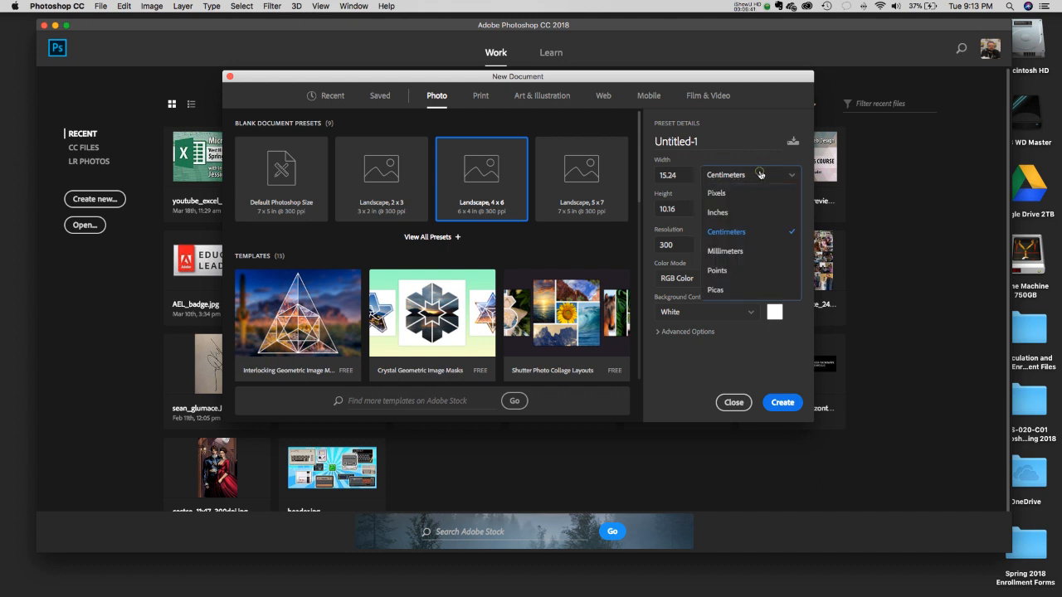
click(743, 252)
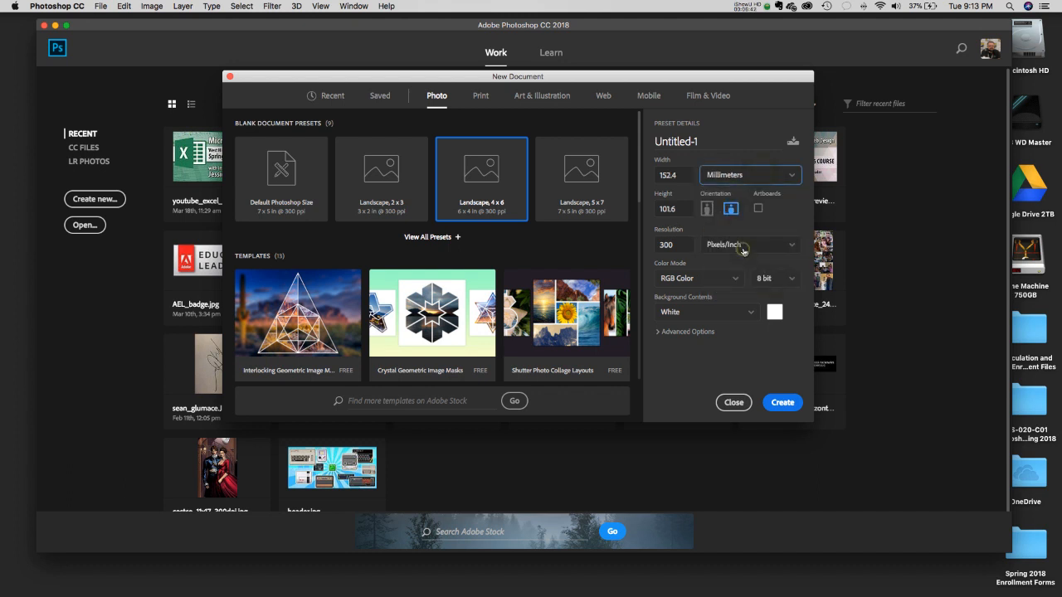
- Preview points and picas, return the size to inches, and select the document name
click(730, 173)
click(718, 273)
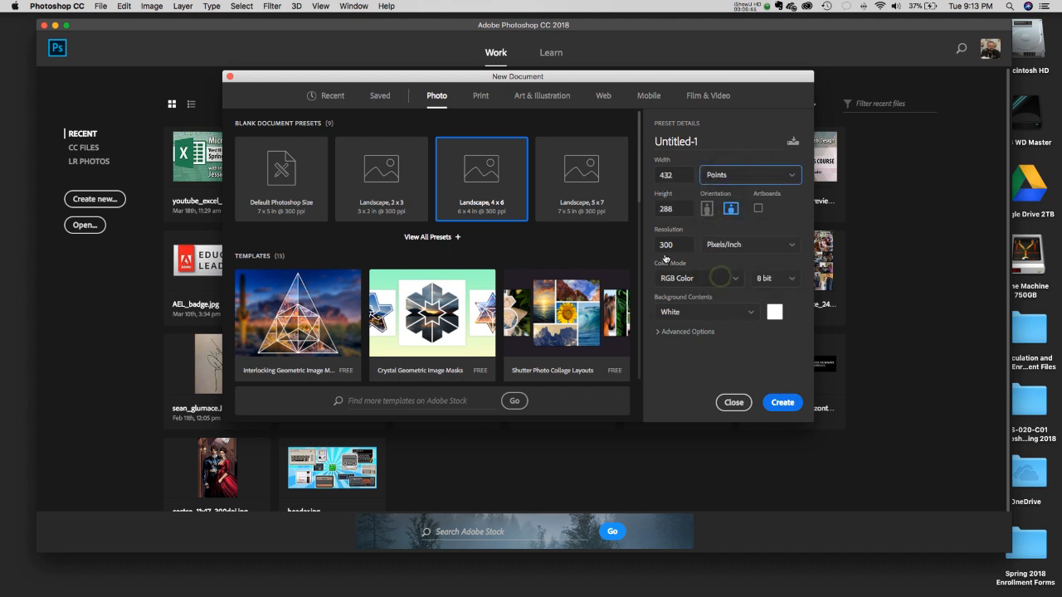
click(759, 181)
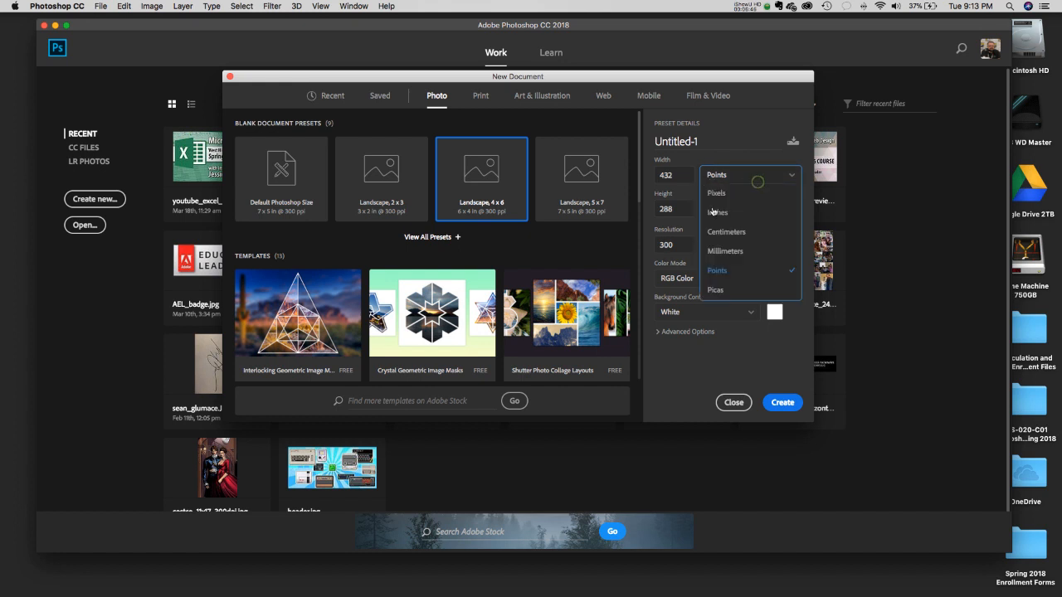
click(728, 292)
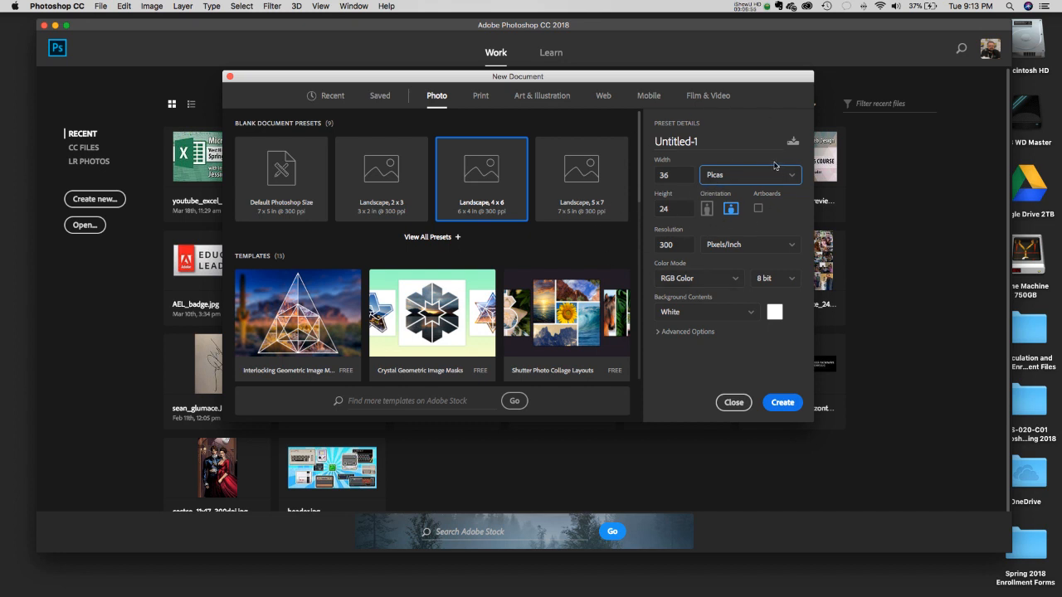
click(751, 175)
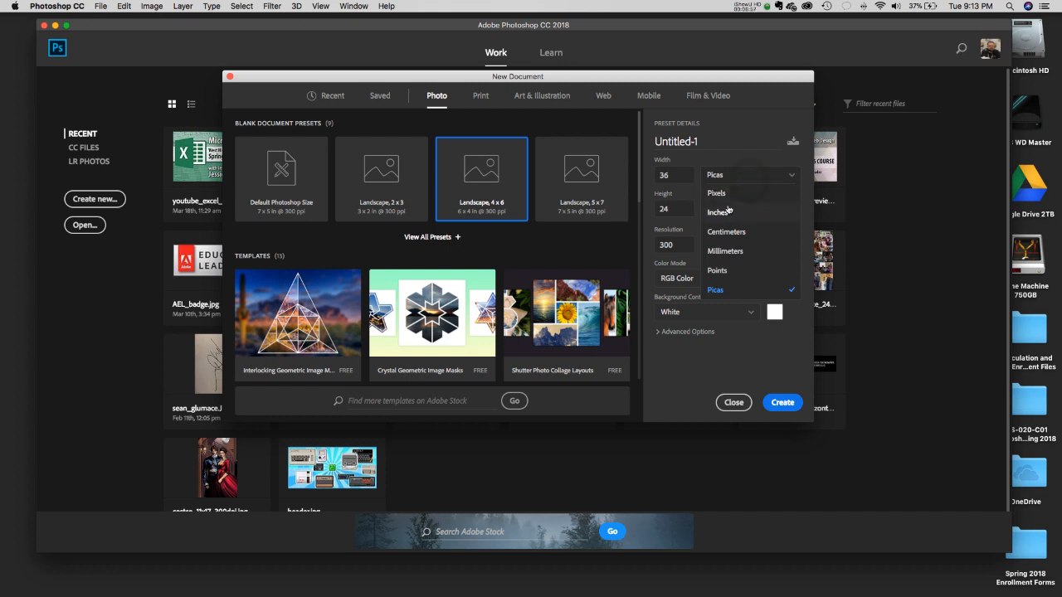
click(728, 212)
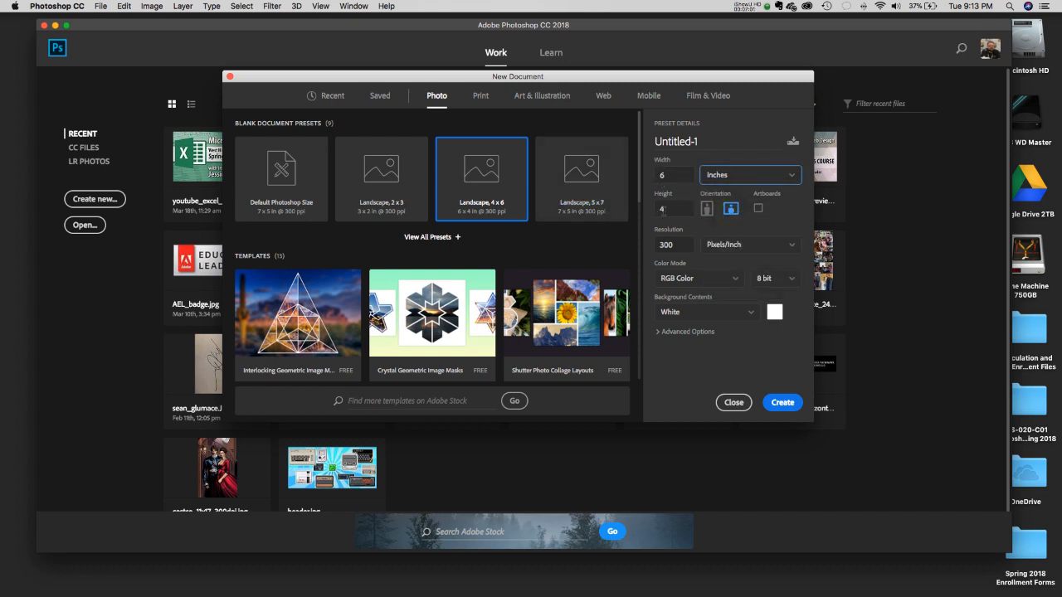
click(707, 141)
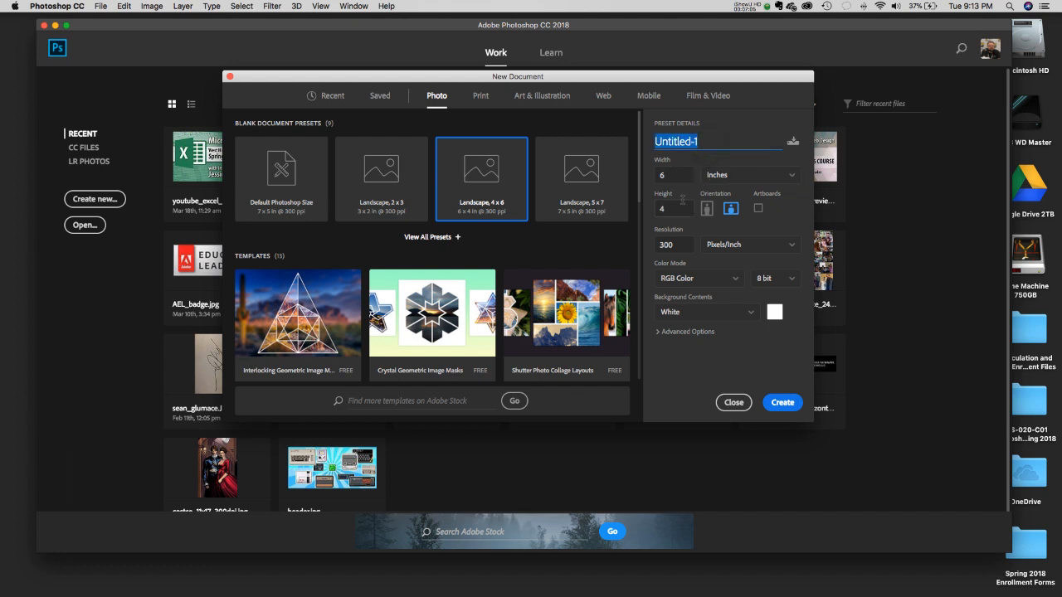
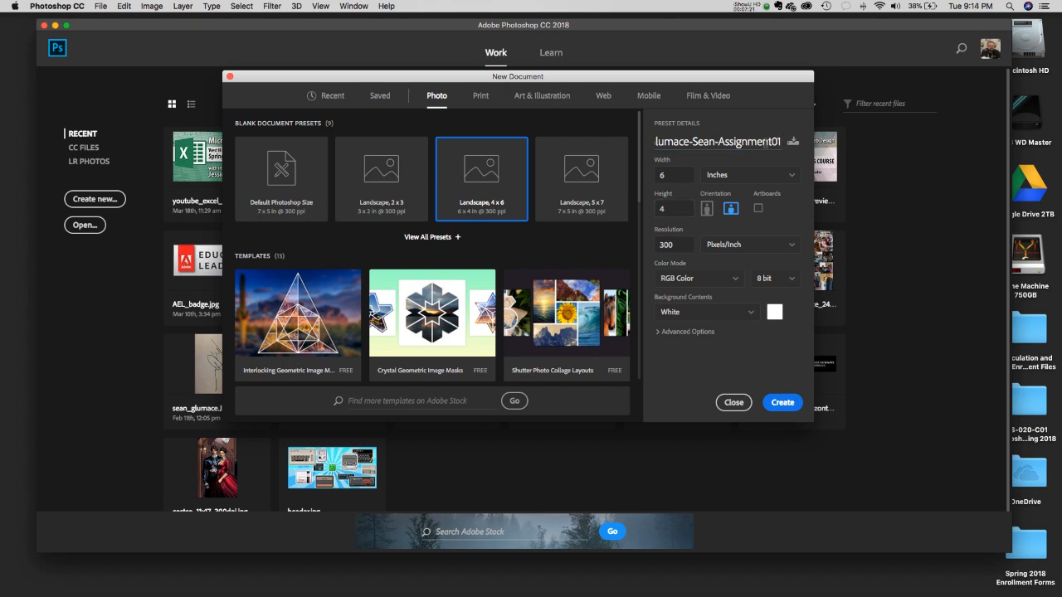
- Replace Untitled-1 with the student's last and first name, retyping it after mistakes
drag(771, 142, 717, 142)
key(super+a)
key(BackSpace)
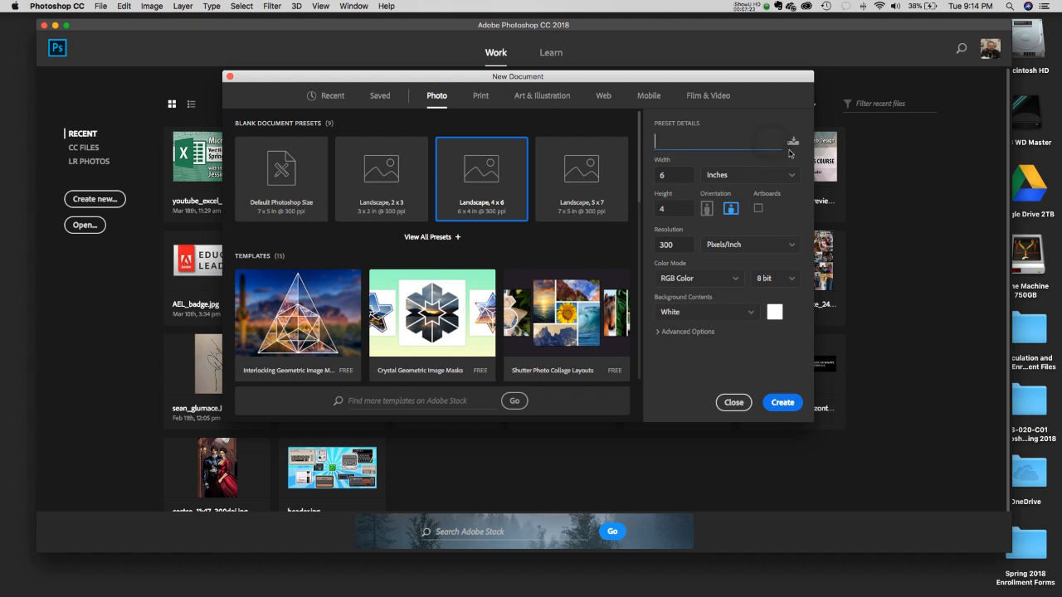
- Confirm the resolution stays at 300 Pixels/Inch
click(739, 249)
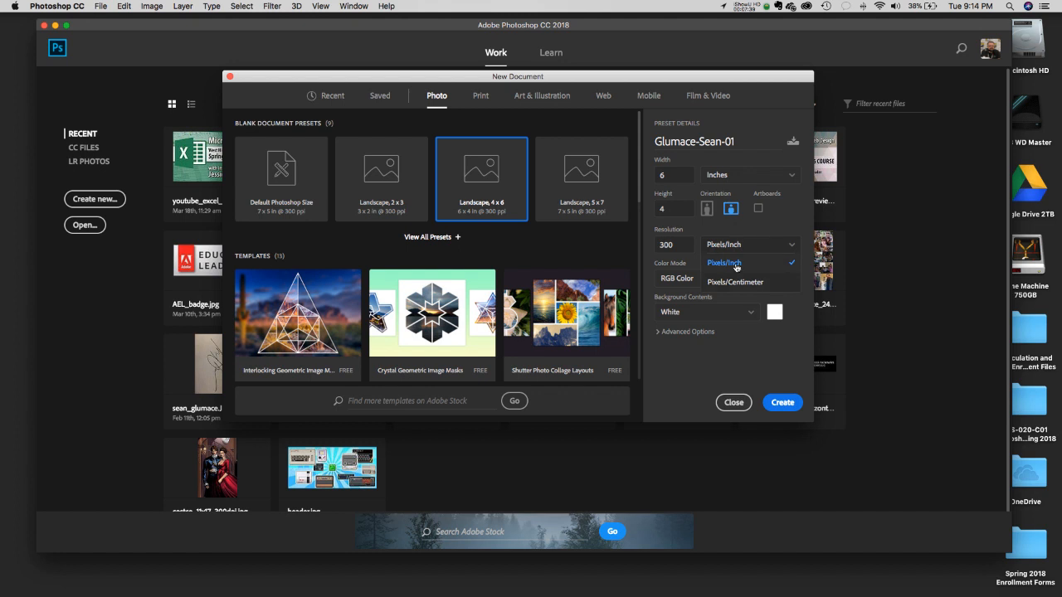
click(735, 267)
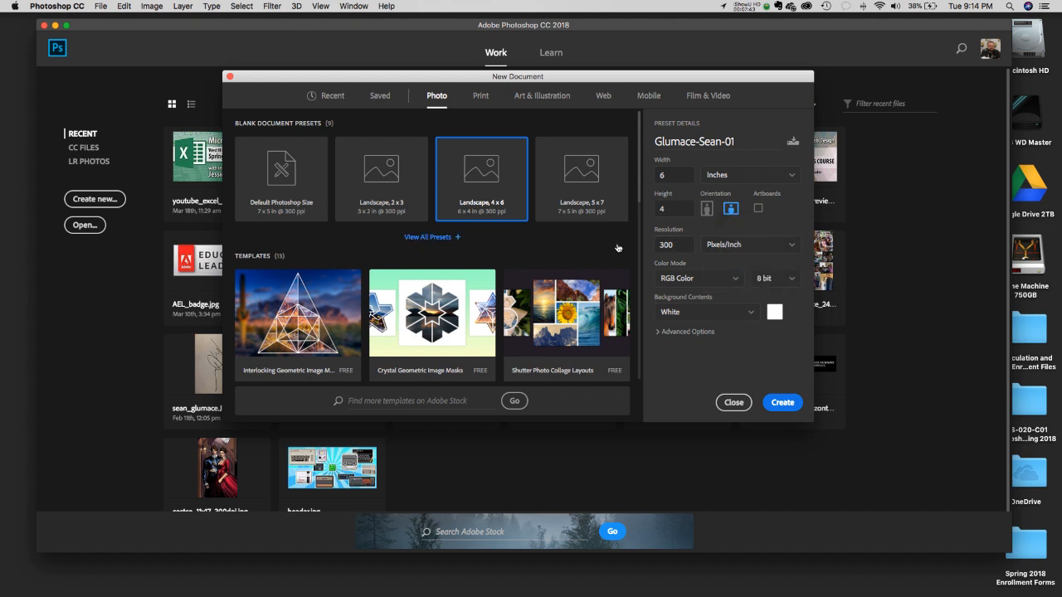
double_click(689, 245)
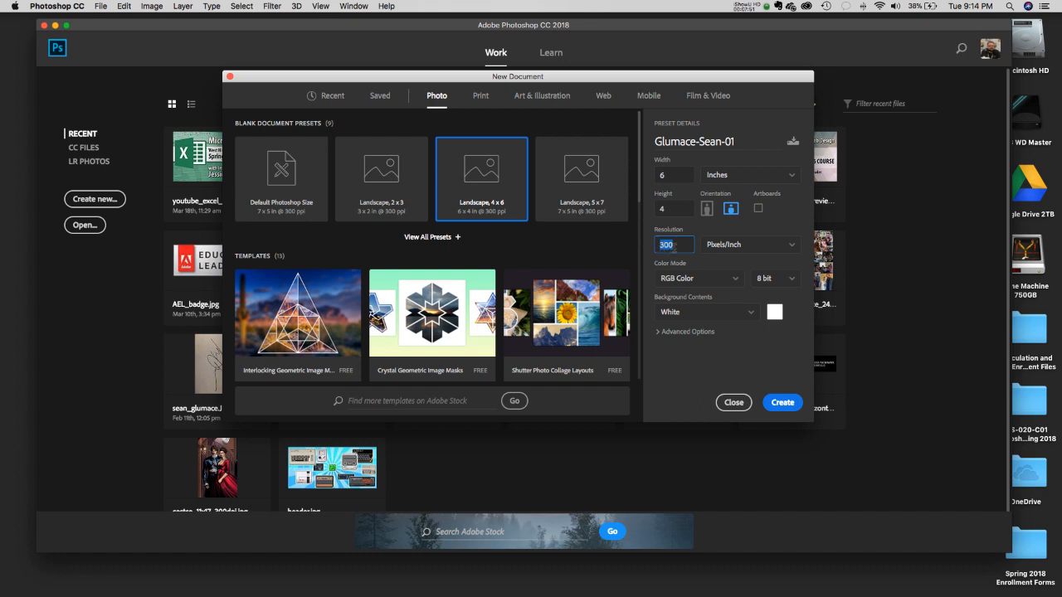
click(674, 268)
- Keep the colour mode at RGB Color with 8 bit depth
click(681, 281)
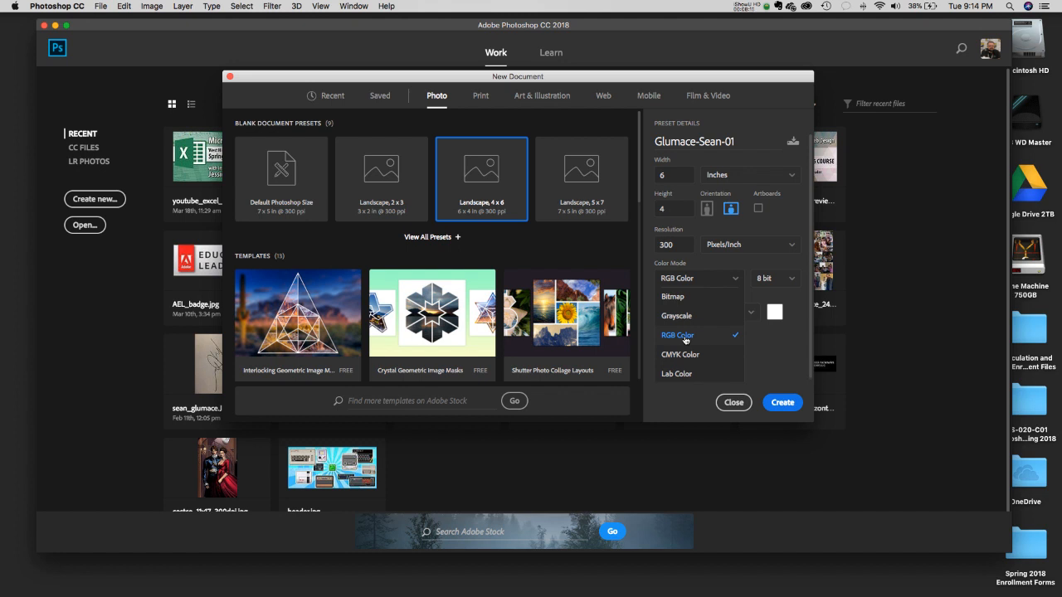
click(684, 339)
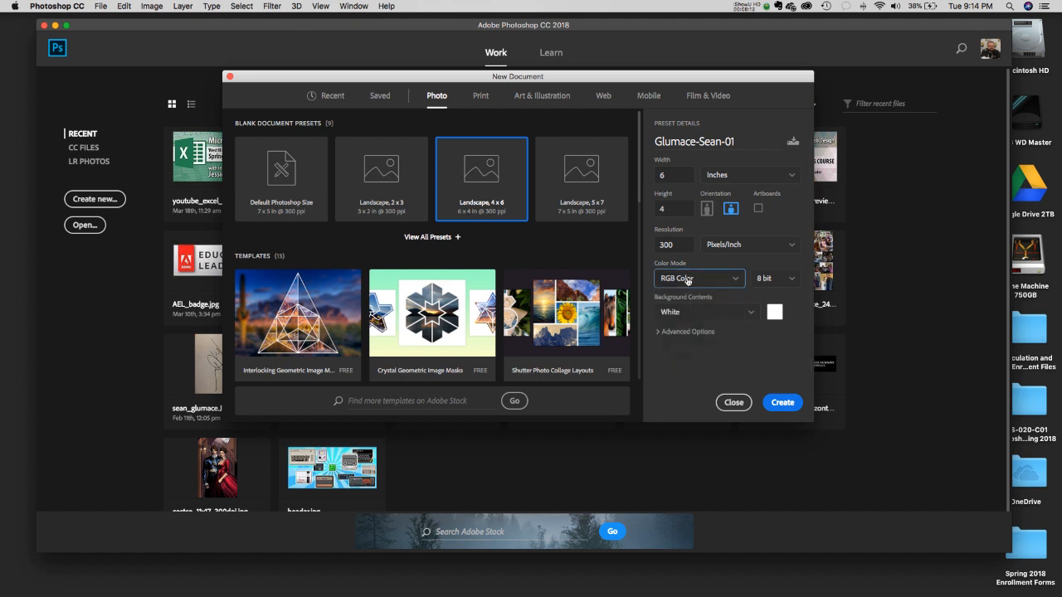
click(770, 287)
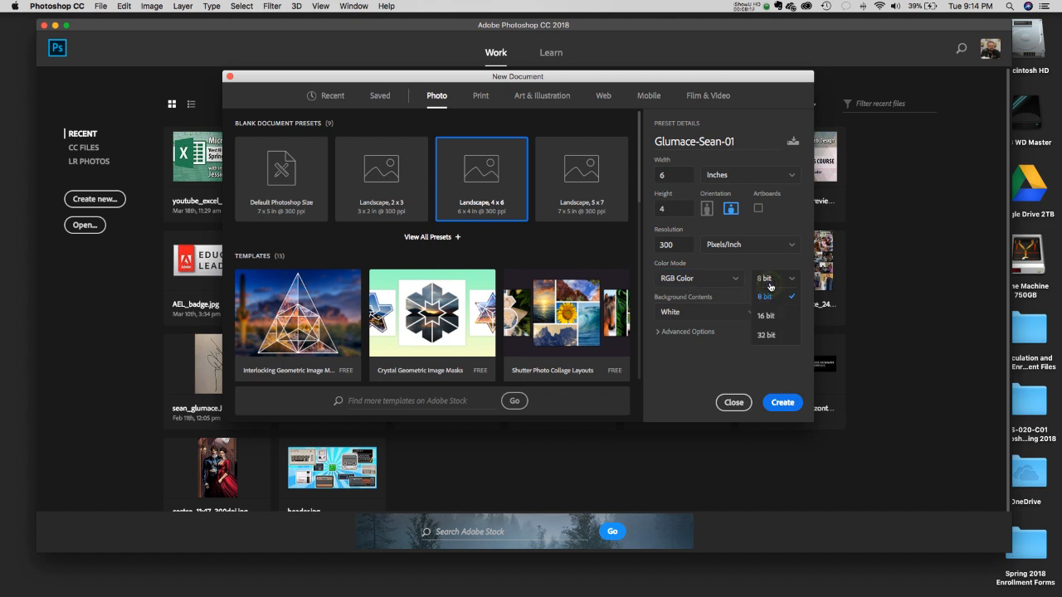
click(768, 259)
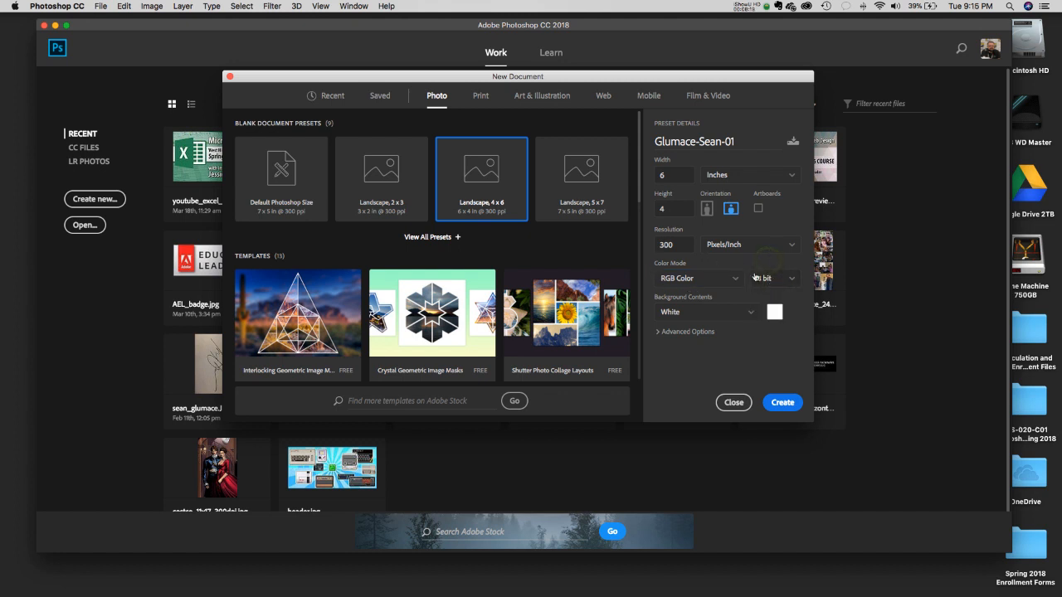
- Keep a White background and expand Advanced Options showing the sRGB IEC61966-2.1 profile
click(674, 310)
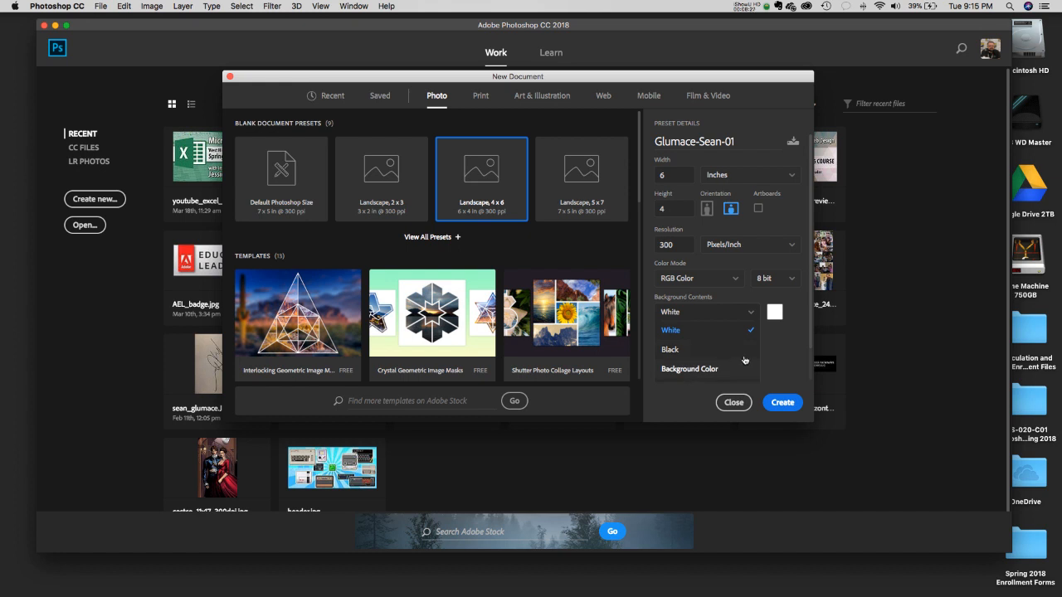
click(787, 342)
click(705, 311)
click(685, 335)
click(686, 332)
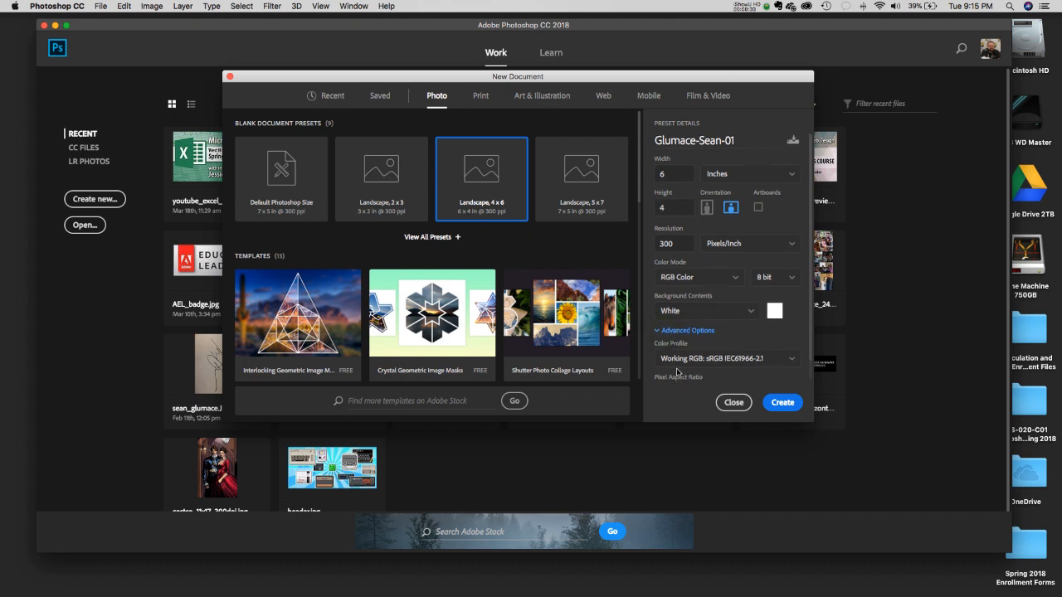
- Collapse Advanced Options and shift the New Document dialog slightly, keeping 6 x 4 in at 300 ppi
scroll(679, 370, down, 1)
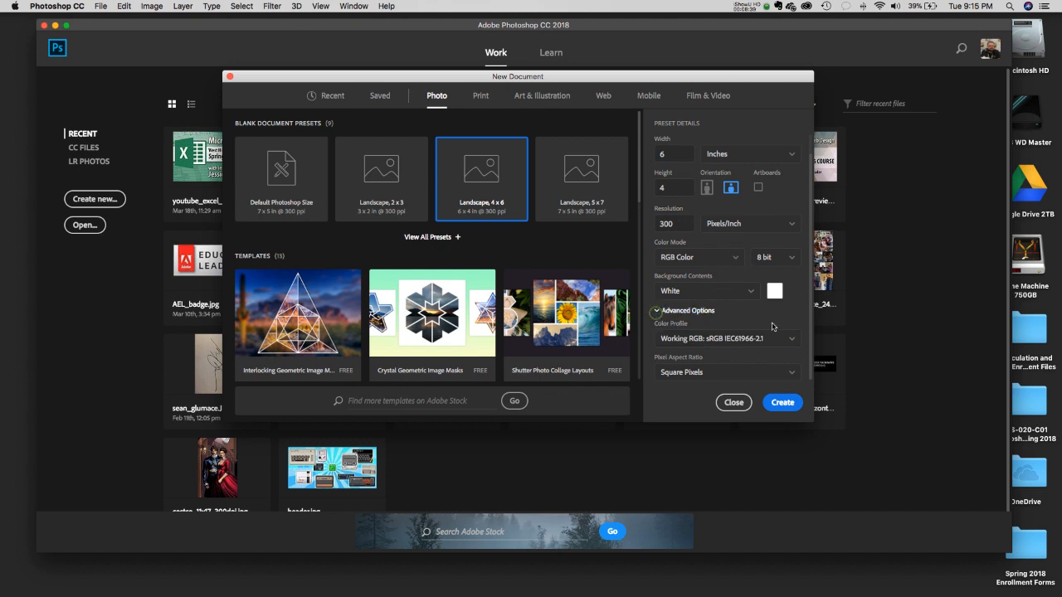
click(657, 314)
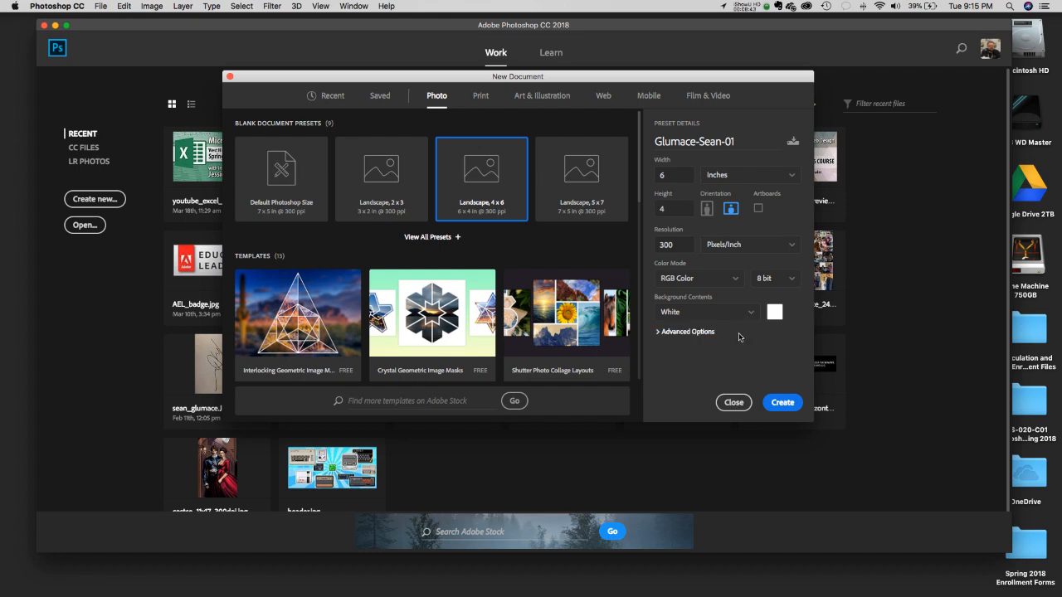
mouse_move(583, 76)
mouse_down()
mouse_move(559, 91)
mouse_move(587, 100)
mouse_move(581, 73)
mouse_up()
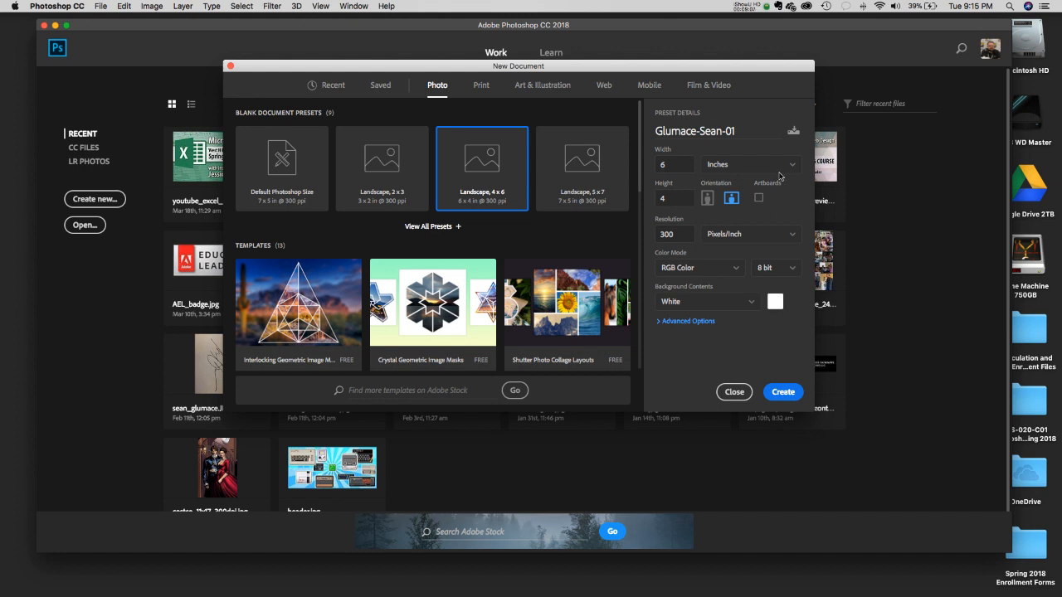
- Create the blank white 6 x 4 inch document with a single locked Background layer
click(785, 392)
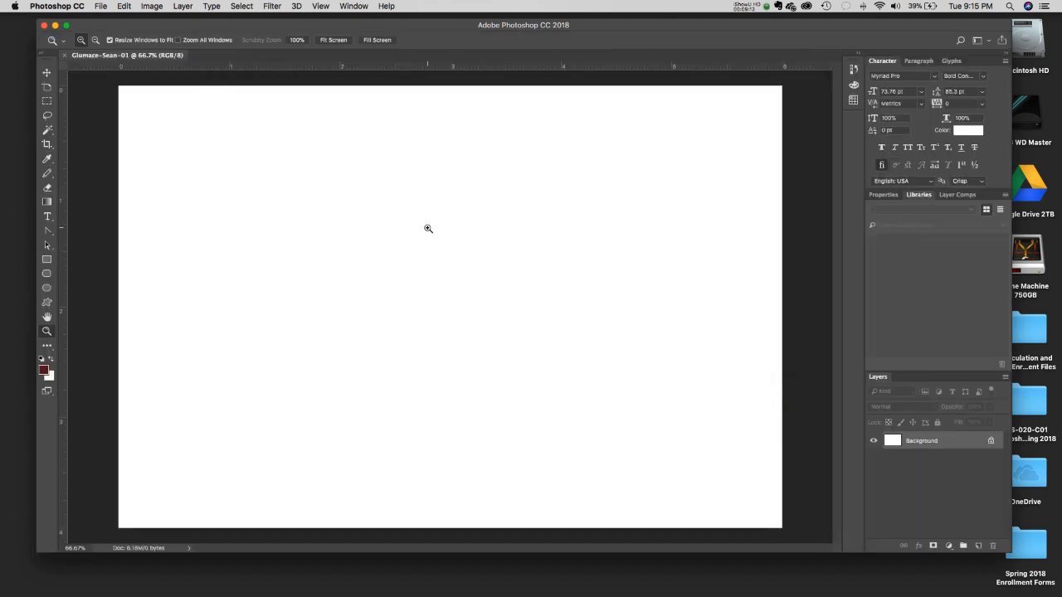
drag(357, 31, 364, 25)
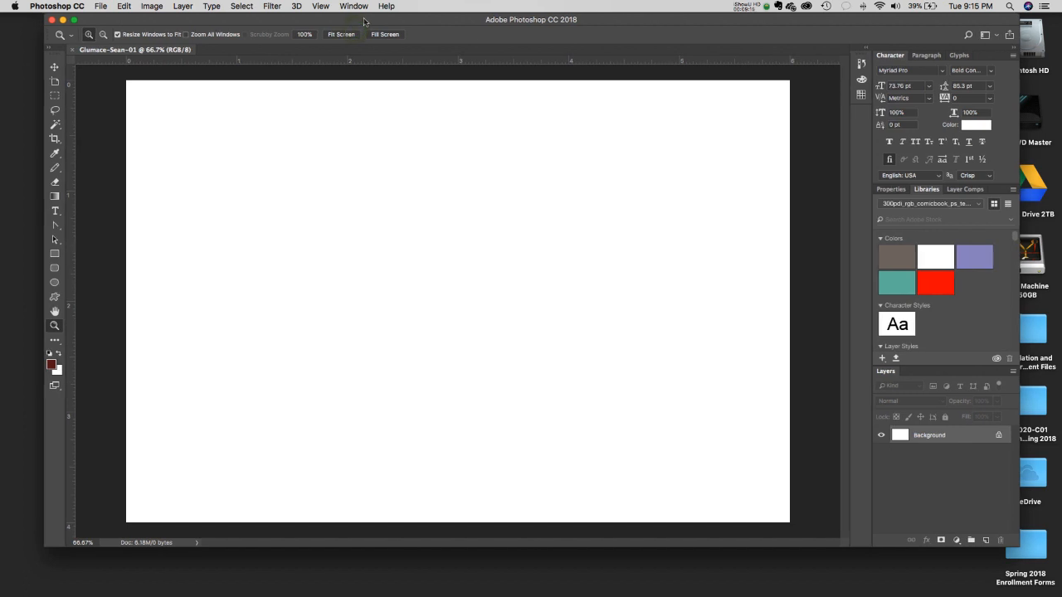
click(106, 7)
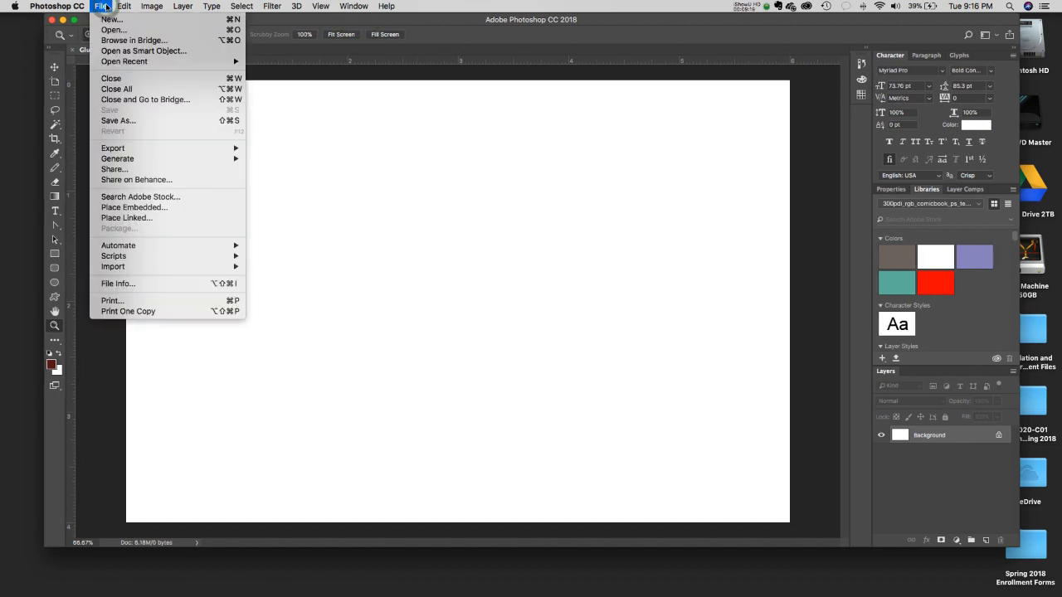
click(101, 6)
click(100, 6)
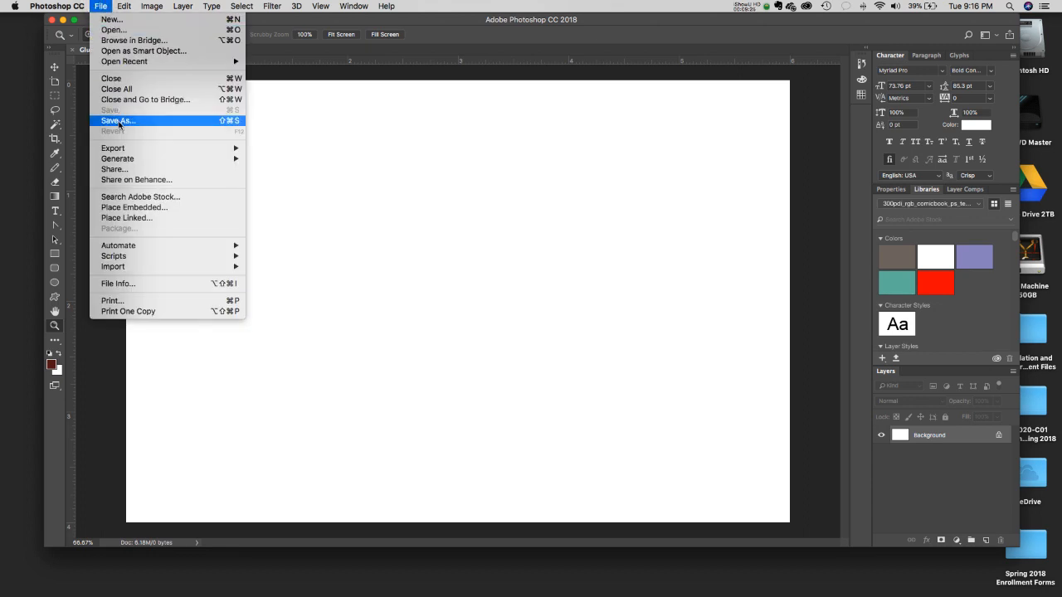
- Save the document with Save As to the Desktop, keeping the Photoshop (PSD) format
click(225, 122)
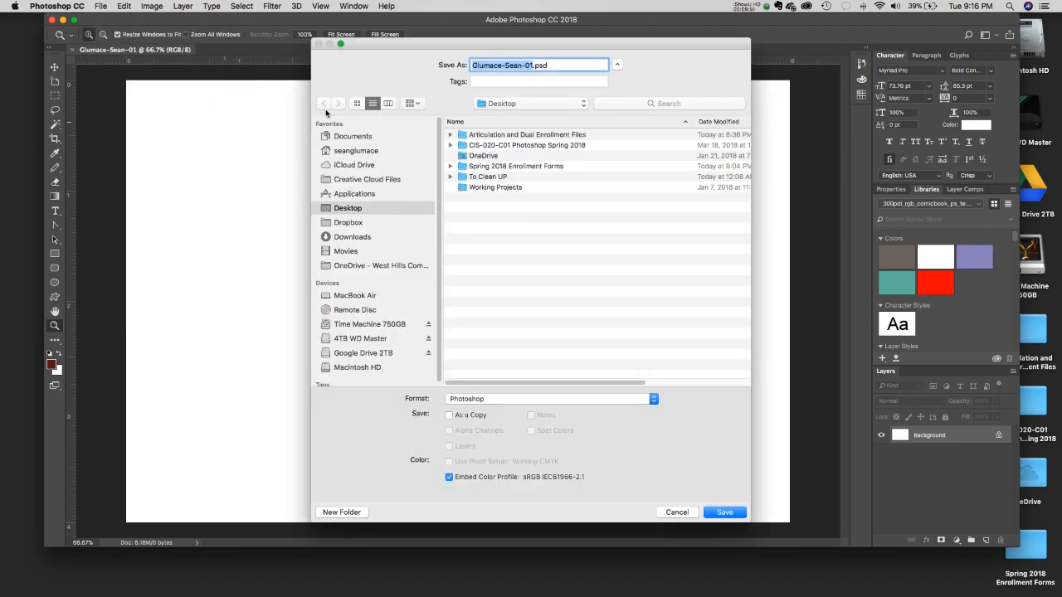
click(357, 211)
click(503, 400)
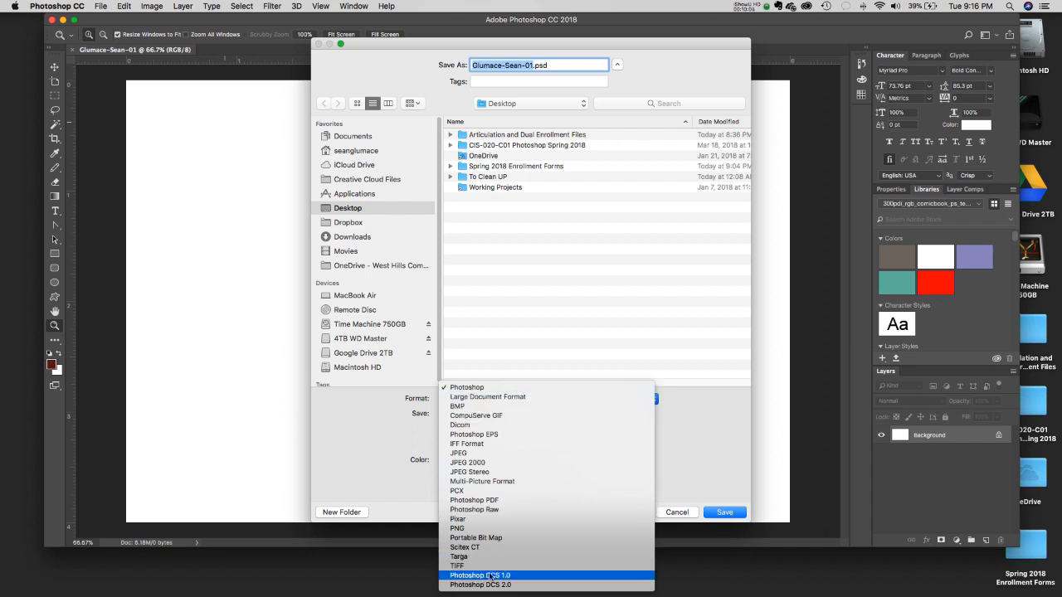
click(502, 389)
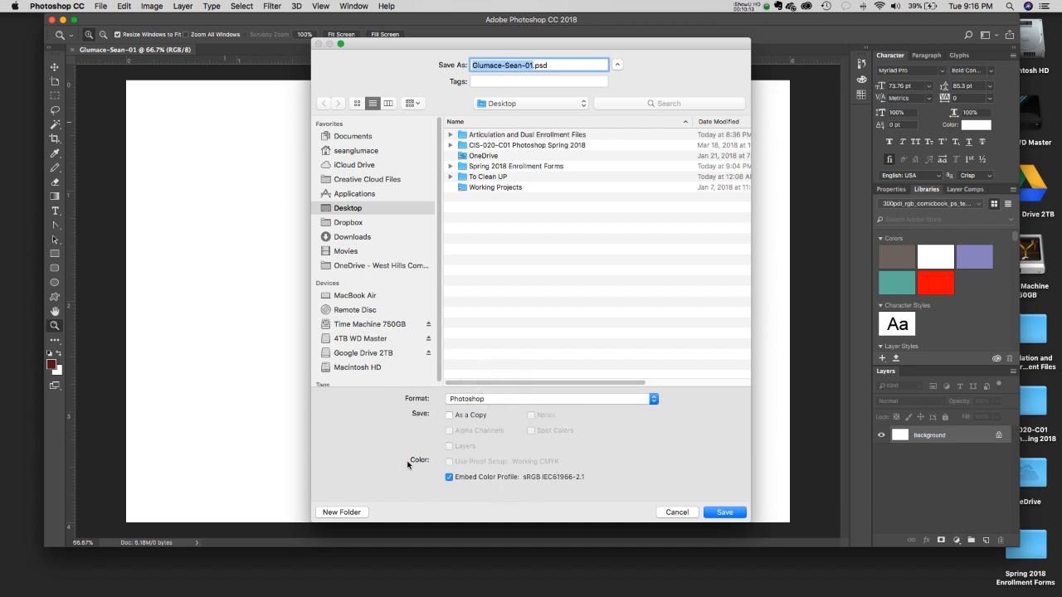
click(723, 513)
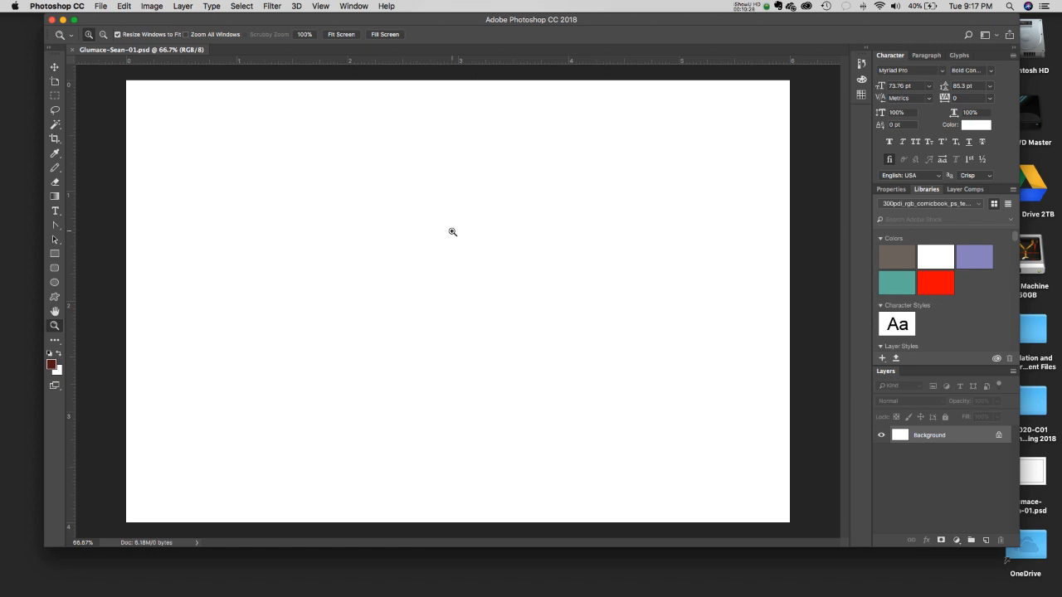
click(349, 5)
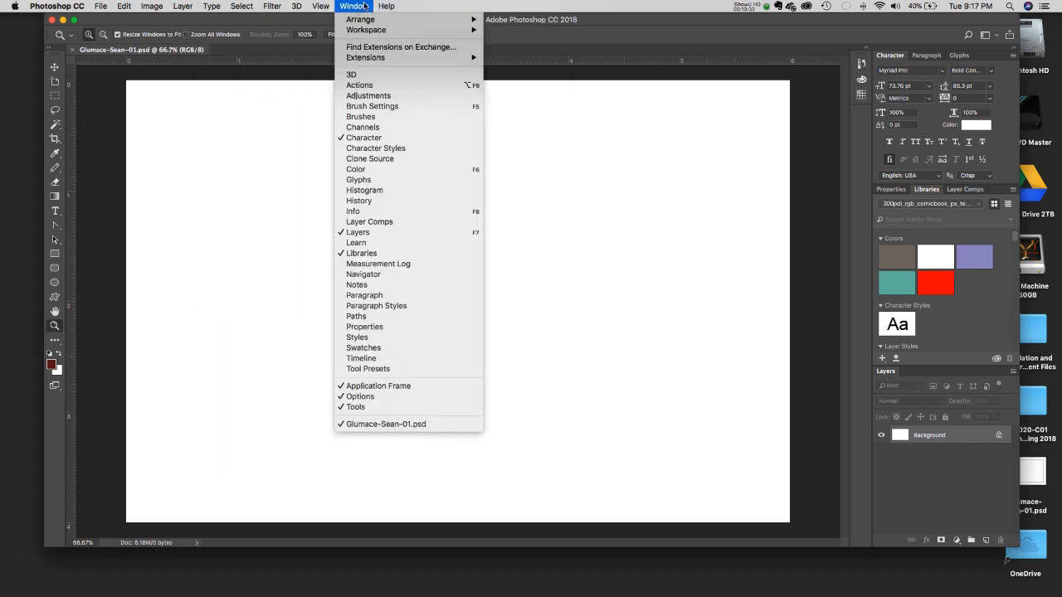
mouse_move(370, 35)
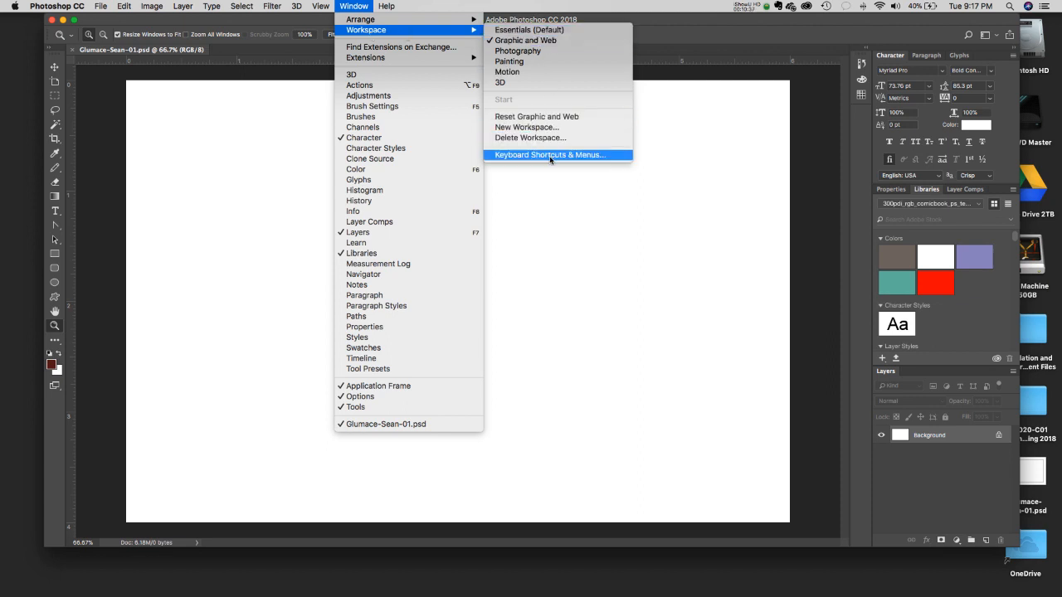
click(535, 42)
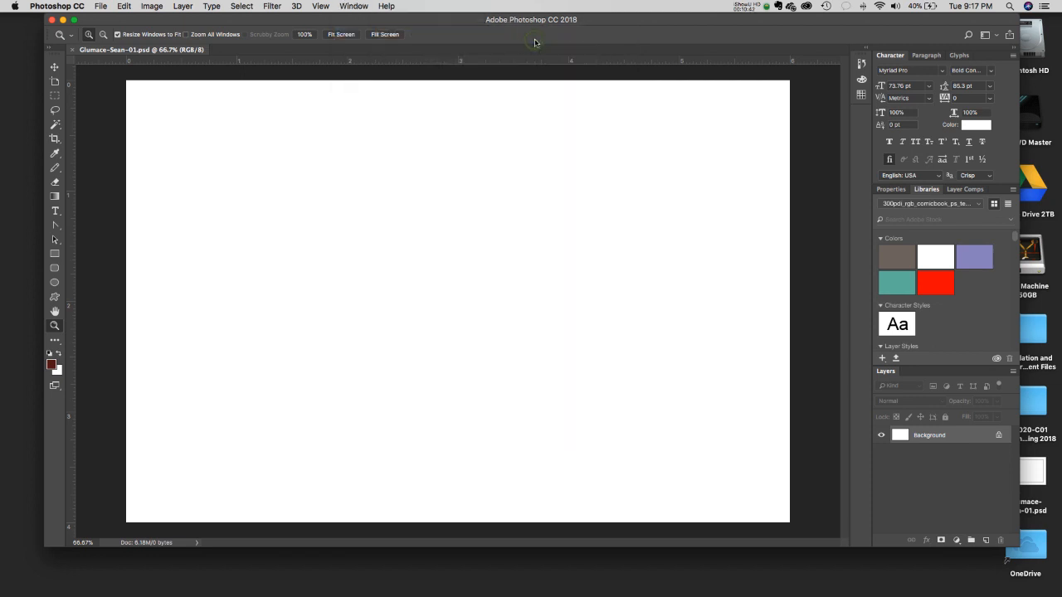
click(349, 6)
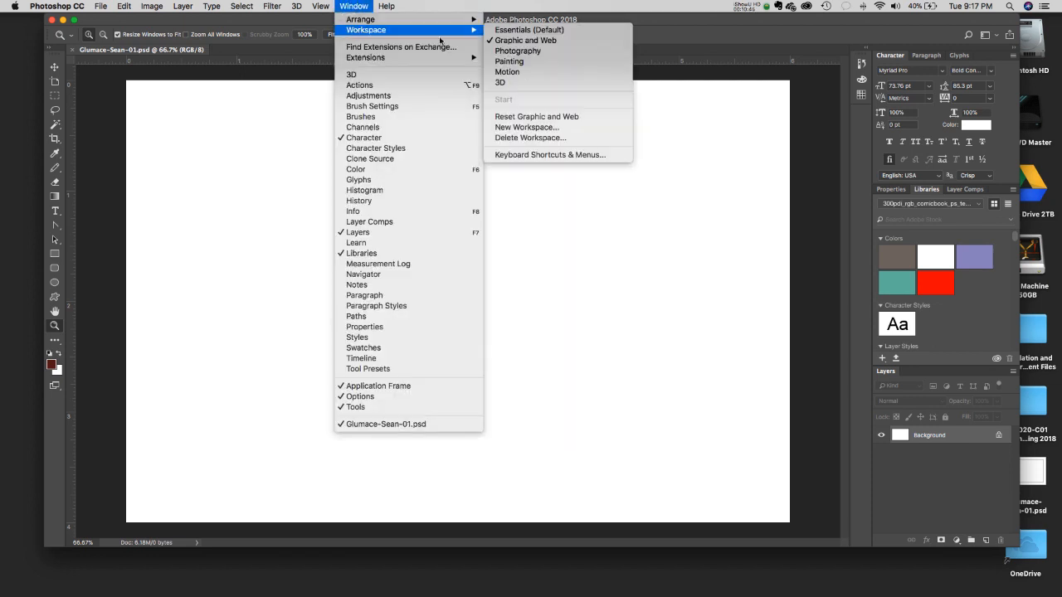
click(530, 31)
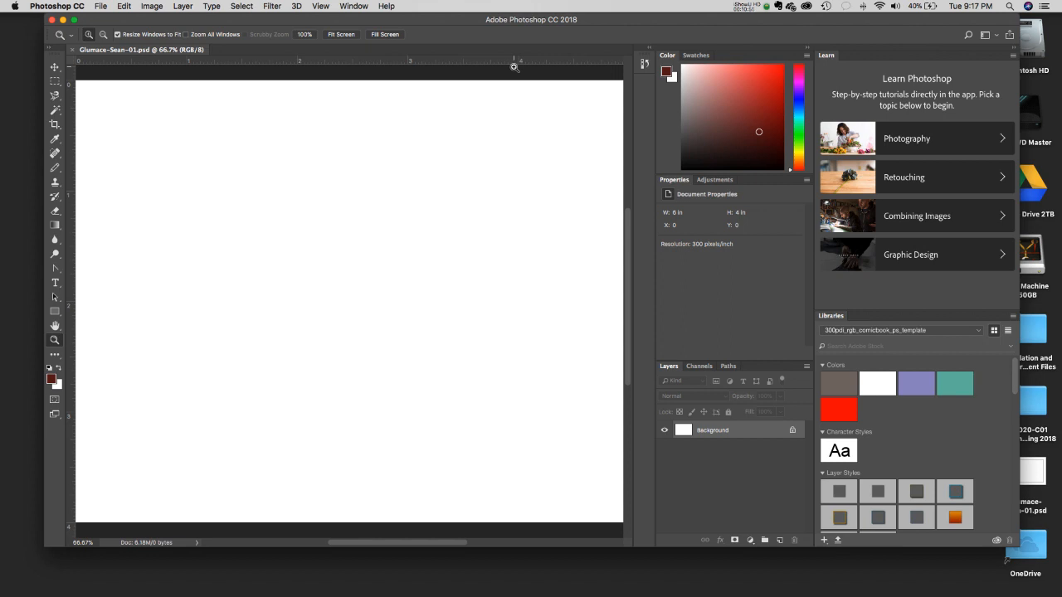
click(367, 6)
mouse_move(374, 30)
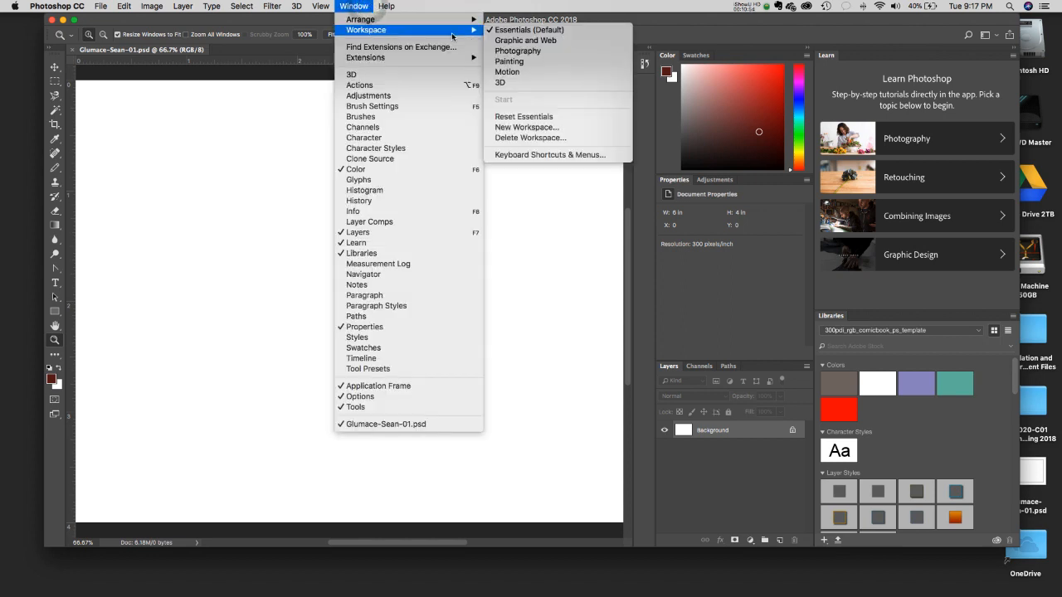
click(531, 41)
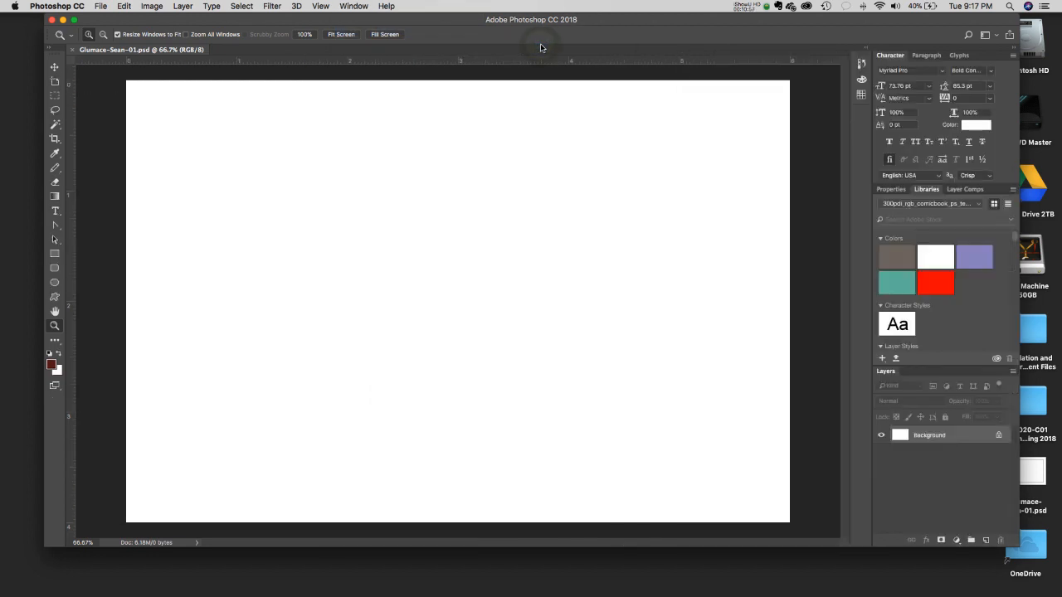
click(354, 6)
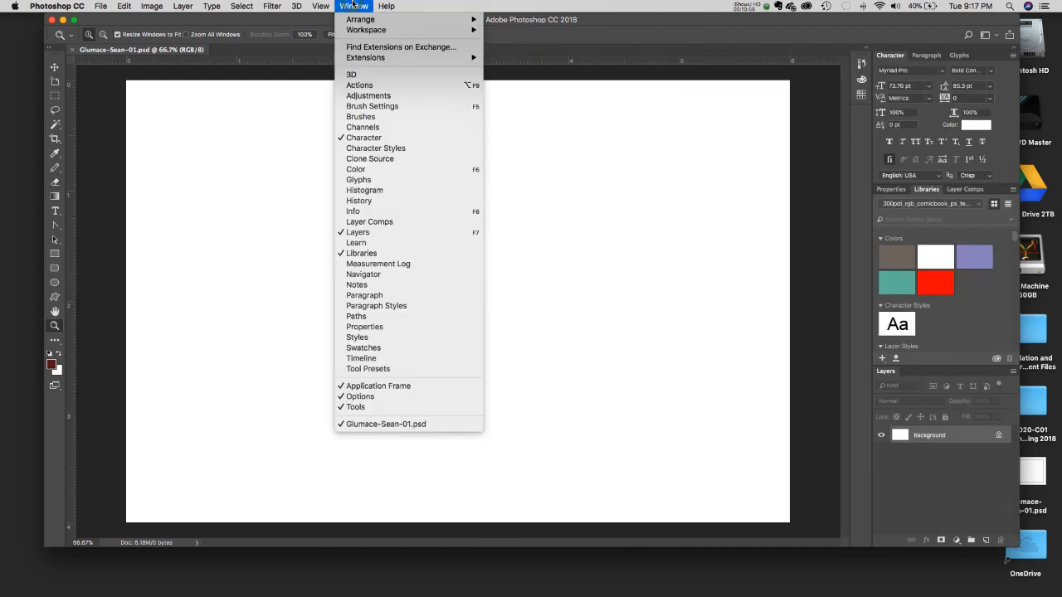
mouse_move(369, 30)
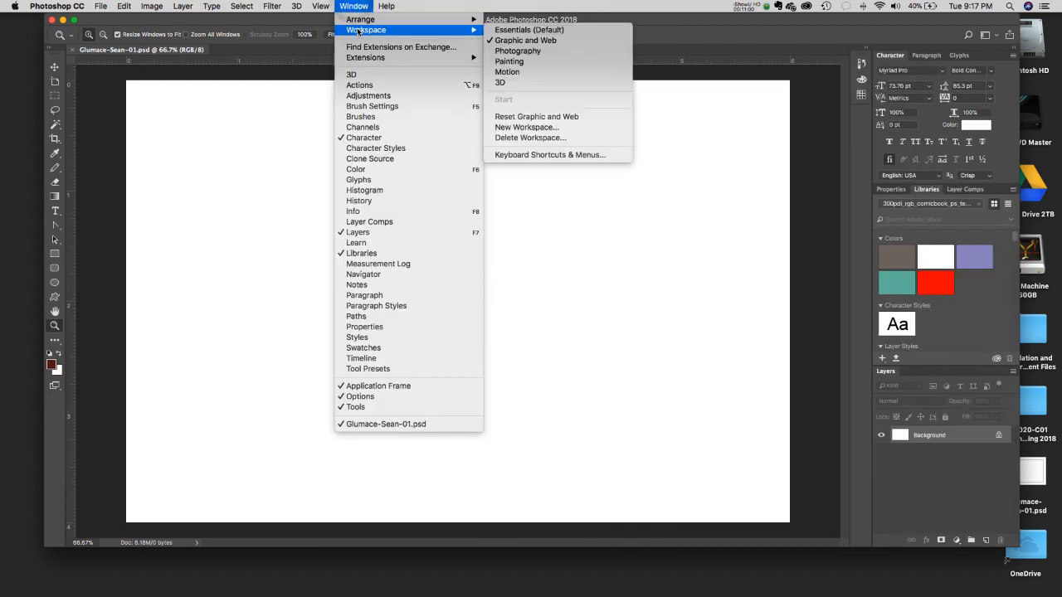
click(553, 119)
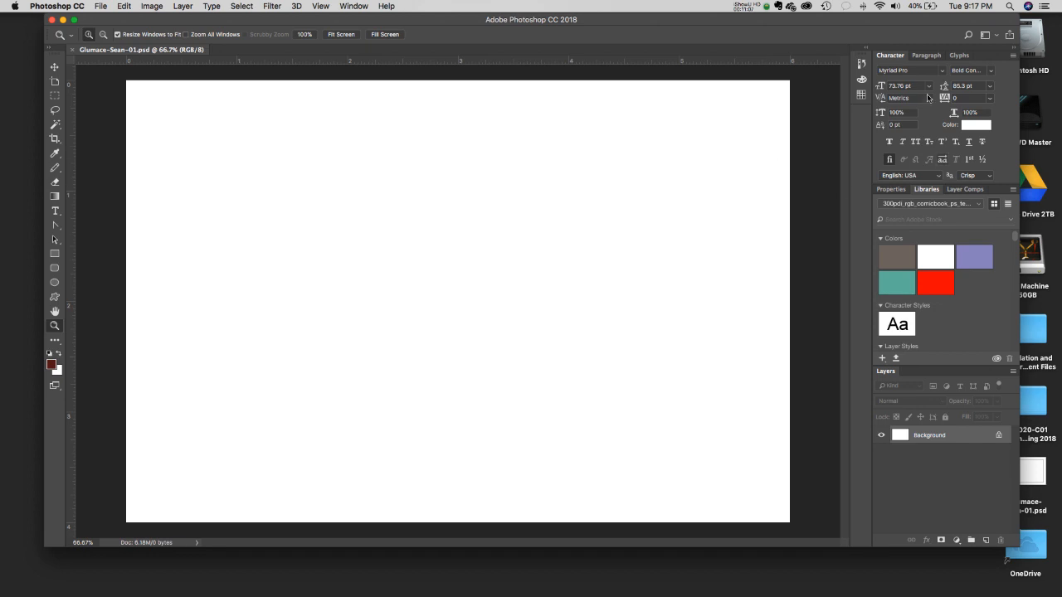
click(889, 189)
click(926, 191)
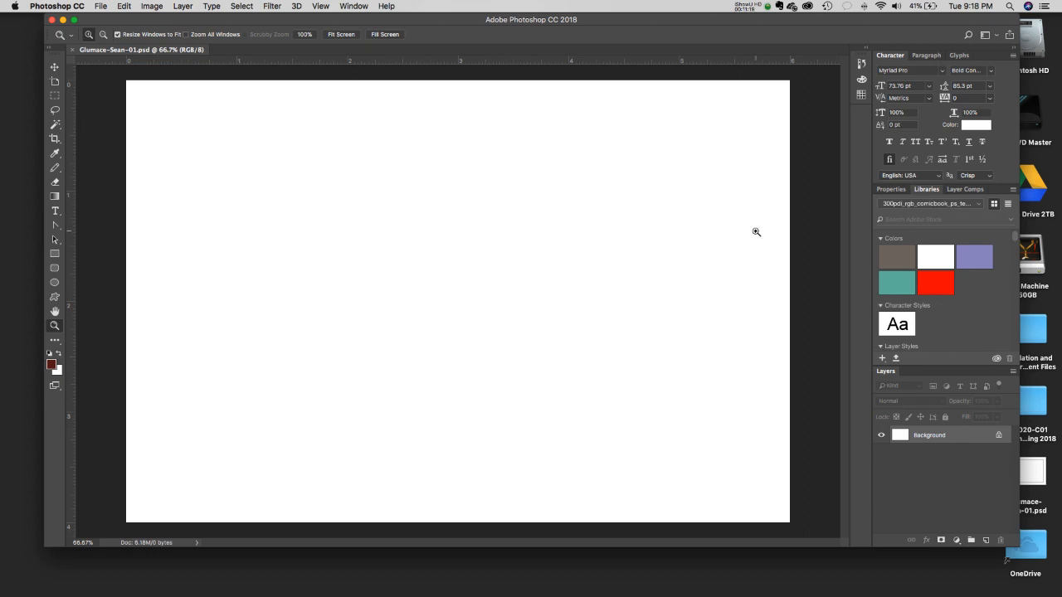
click(330, 4)
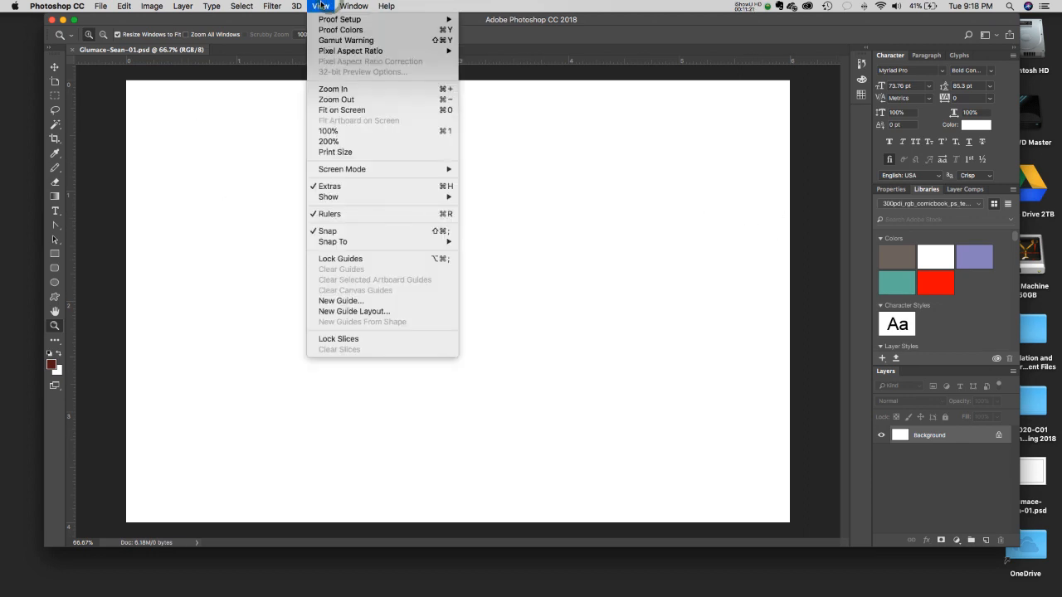
click(386, 214)
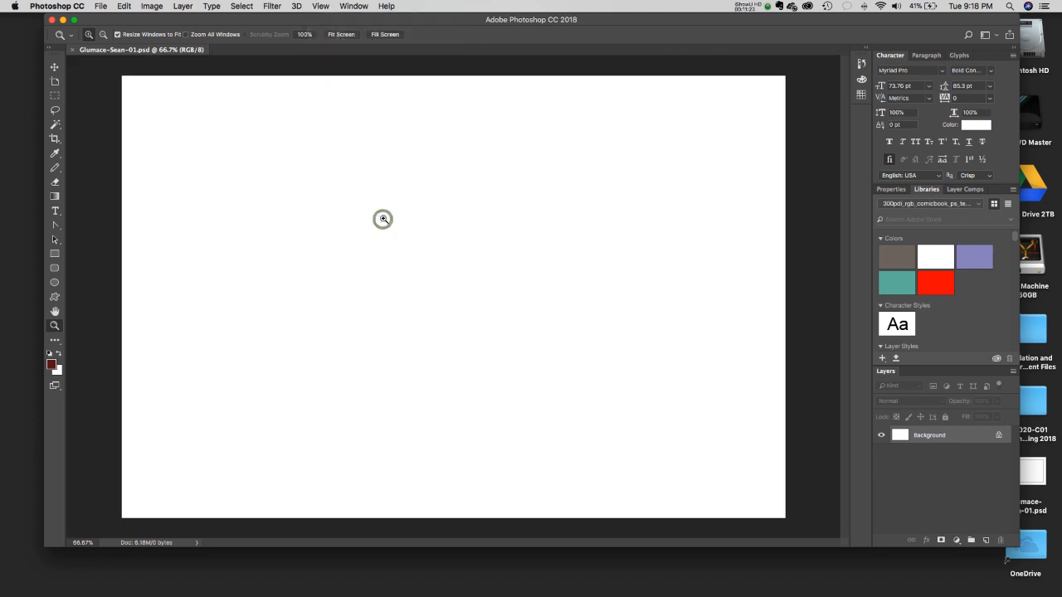
click(347, 6)
mouse_move(320, 6)
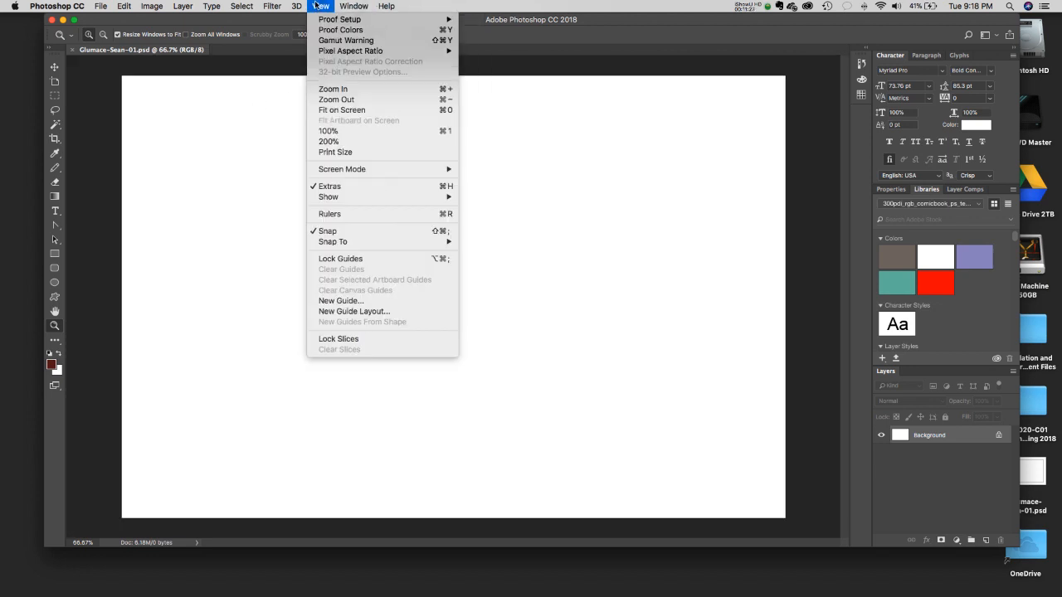
click(444, 215)
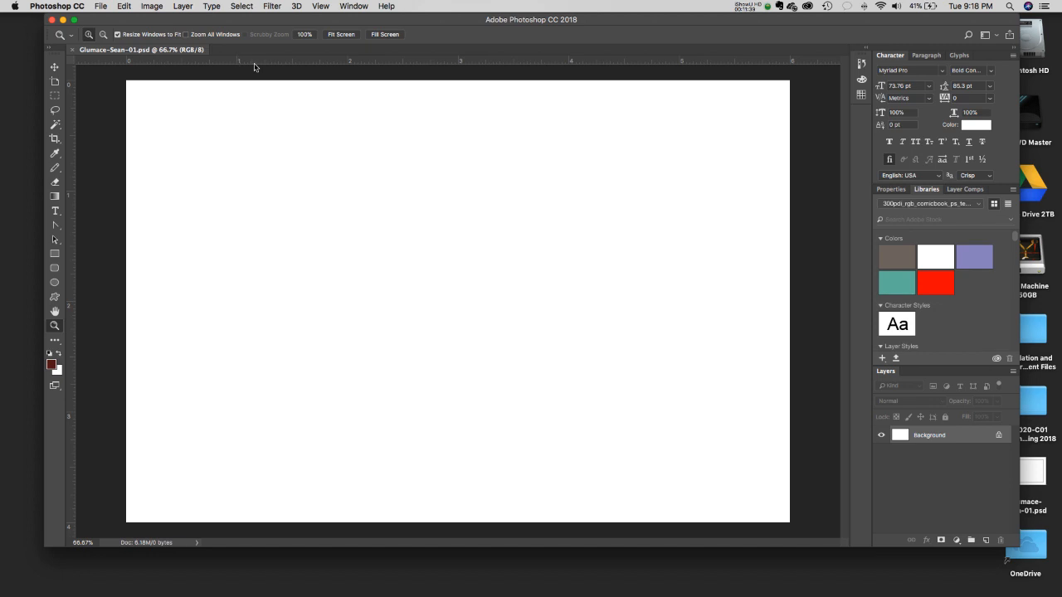
- Confirm the rulers measure in inches, then select the Move tool
right_click(452, 60)
click(444, 38)
right_click(420, 66)
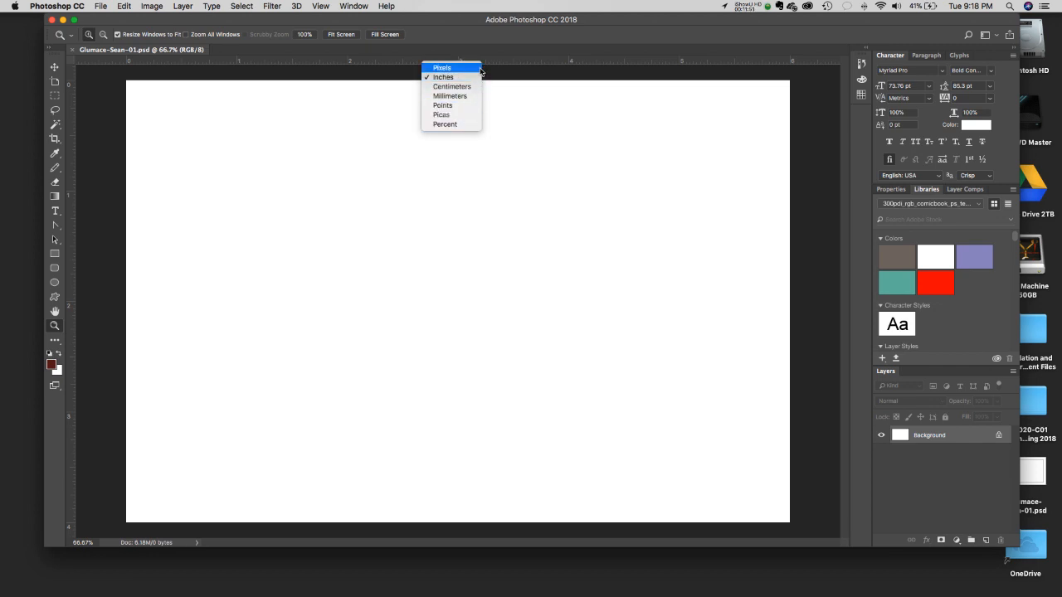
click(504, 78)
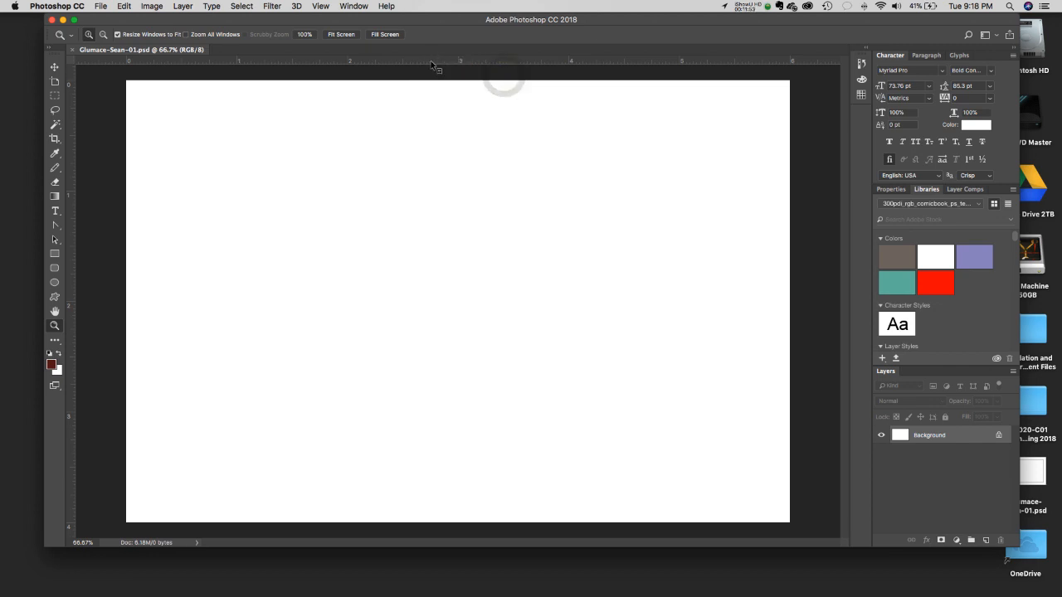
right_click(430, 62)
click(383, 75)
right_click(411, 64)
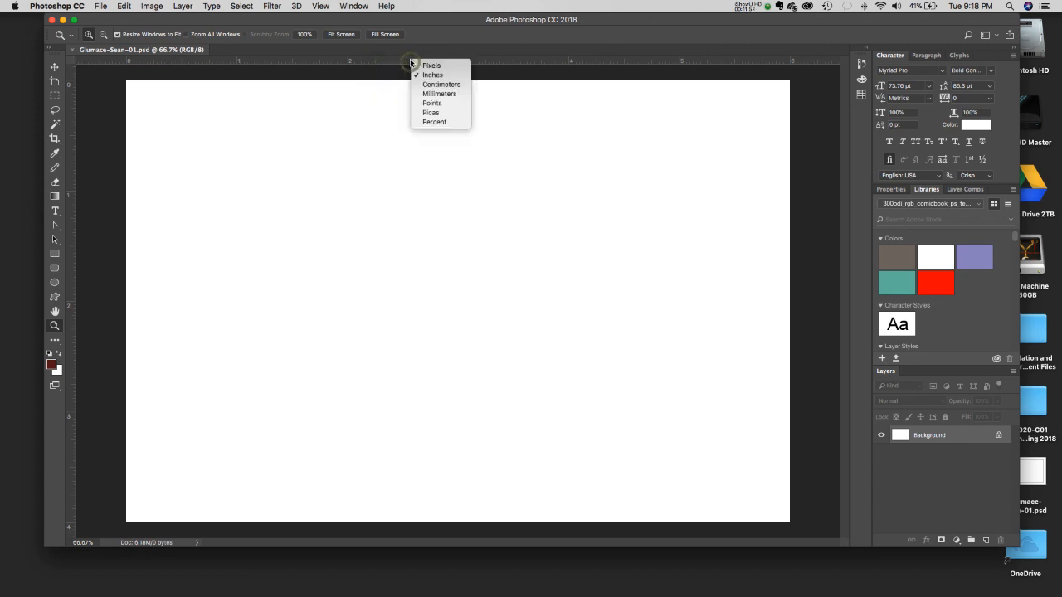
click(524, 70)
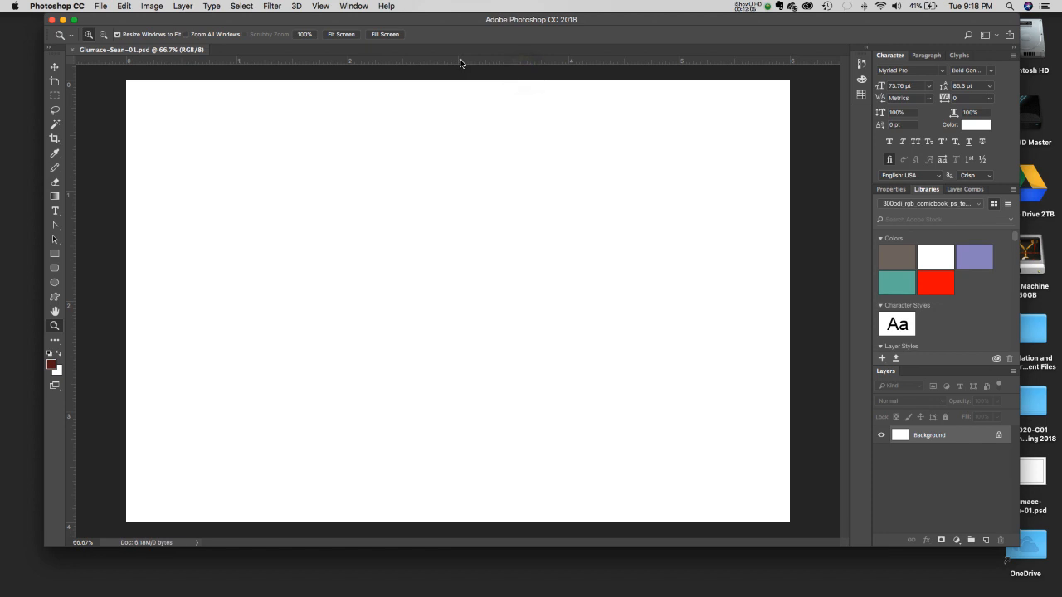
right_click(460, 63)
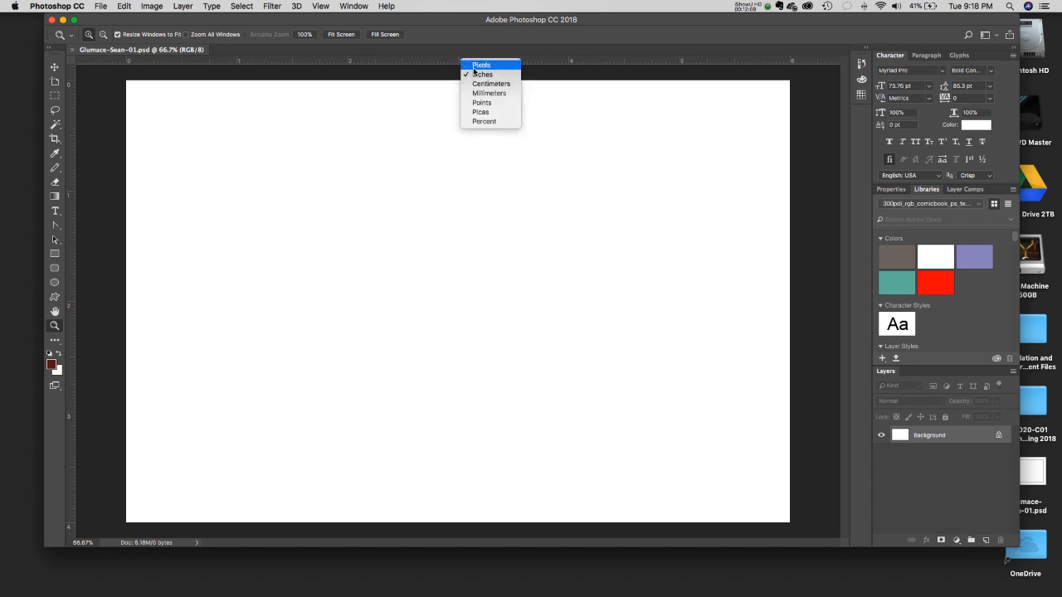
click(404, 73)
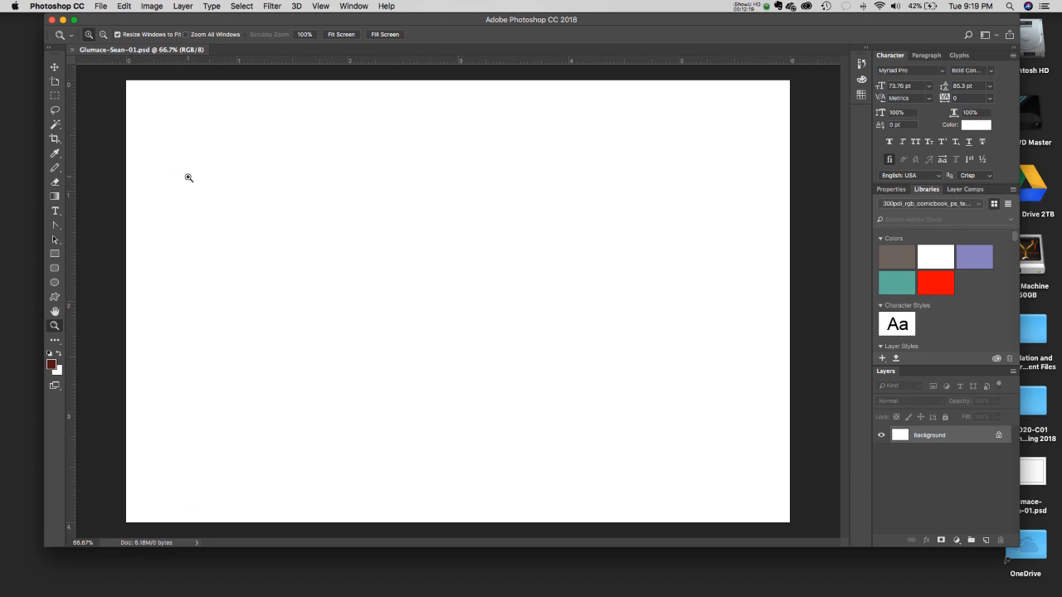
click(55, 67)
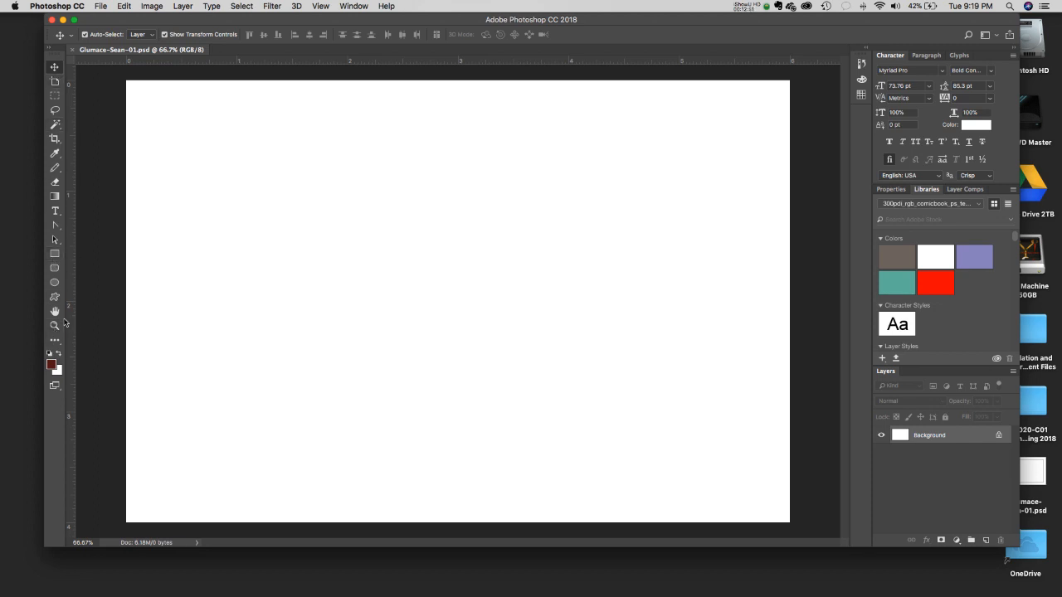
click(56, 389)
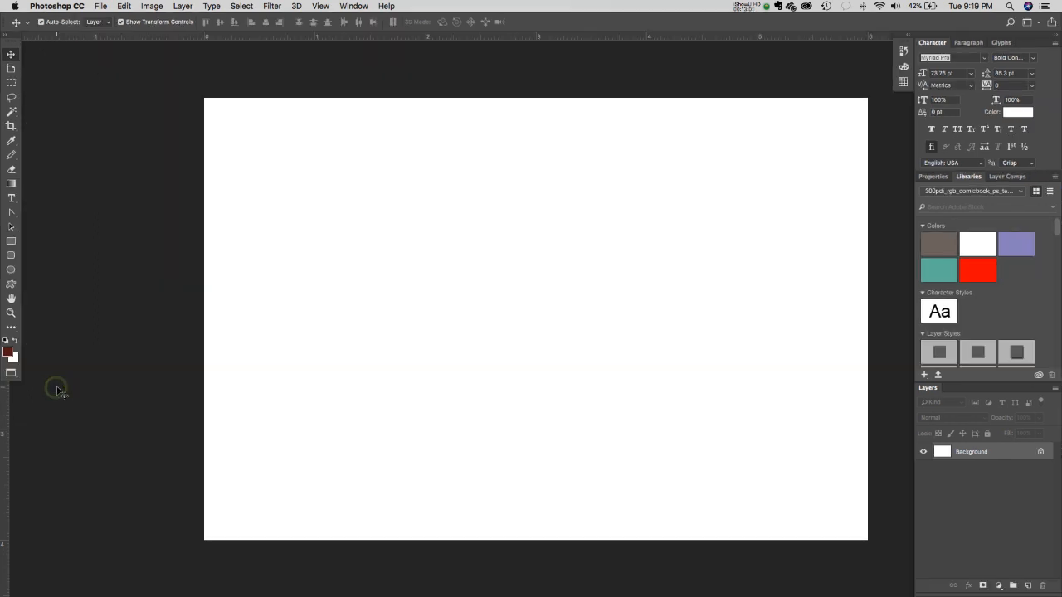
click(12, 375)
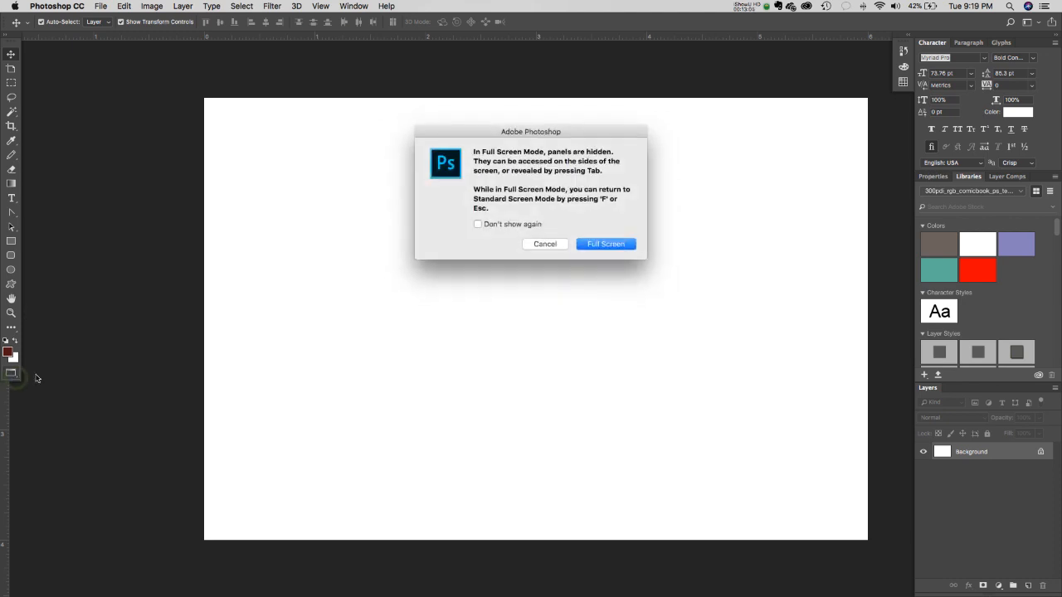
click(539, 244)
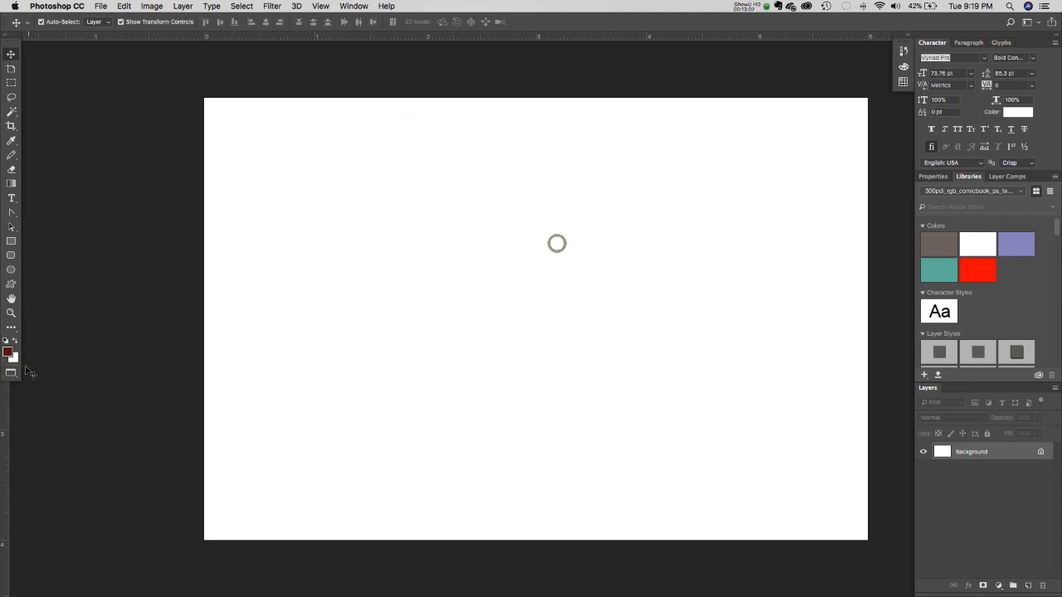
right_click(14, 375)
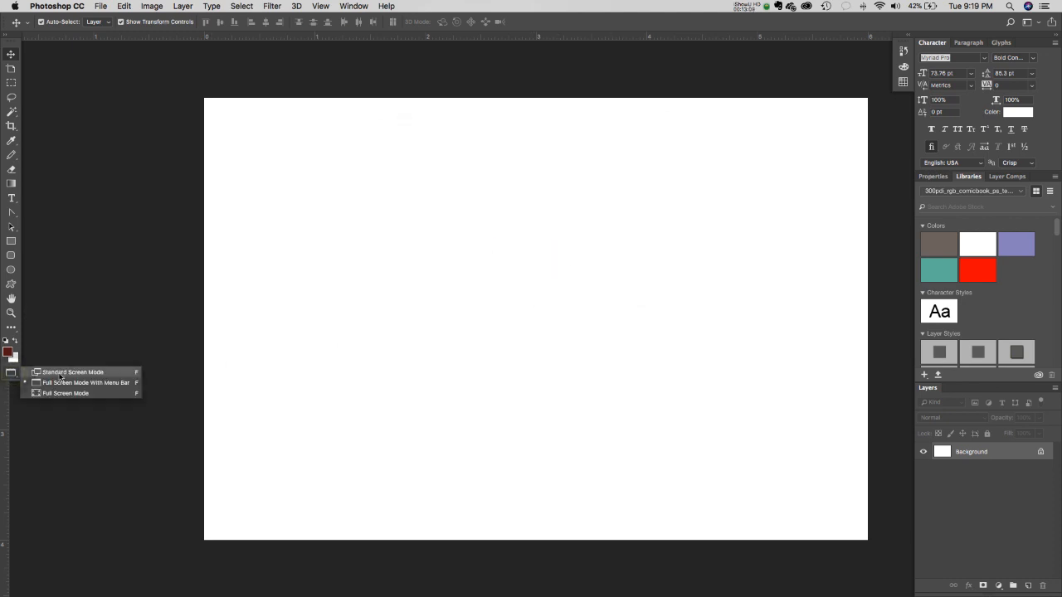
click(11, 375)
right_click(11, 374)
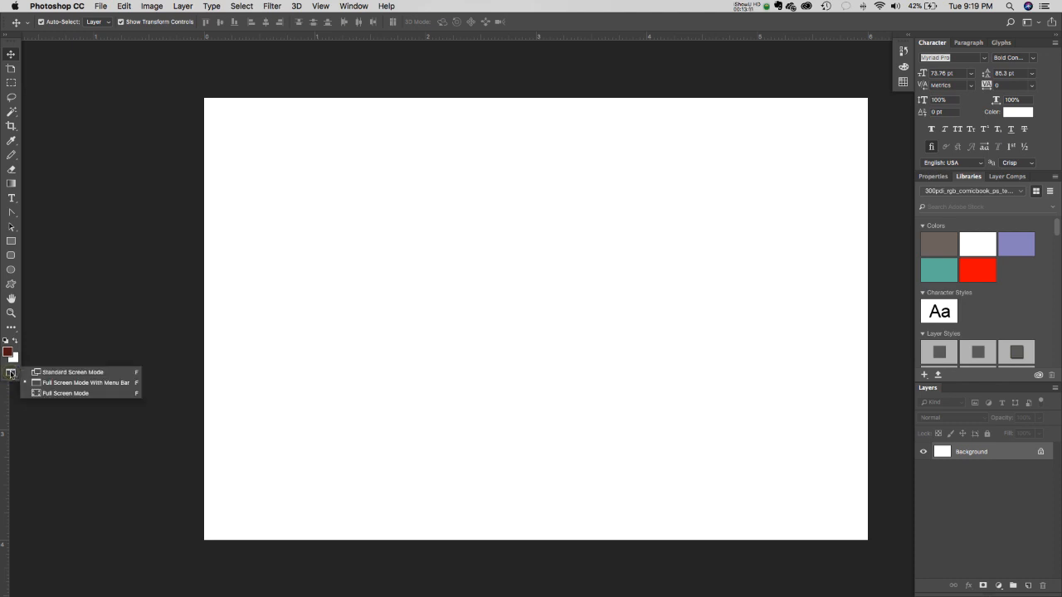
click(56, 373)
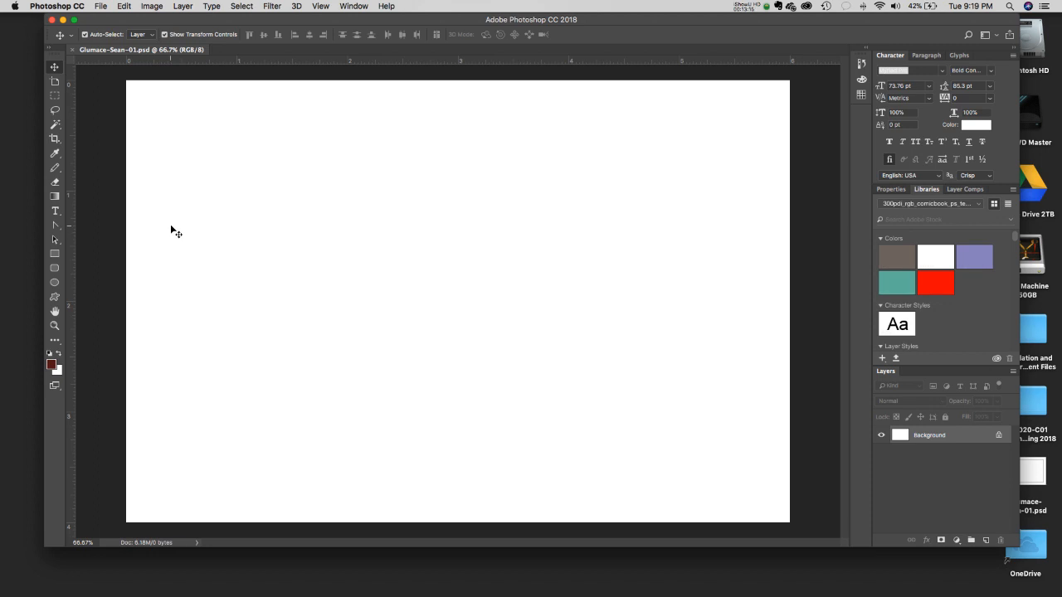
right_click(56, 386)
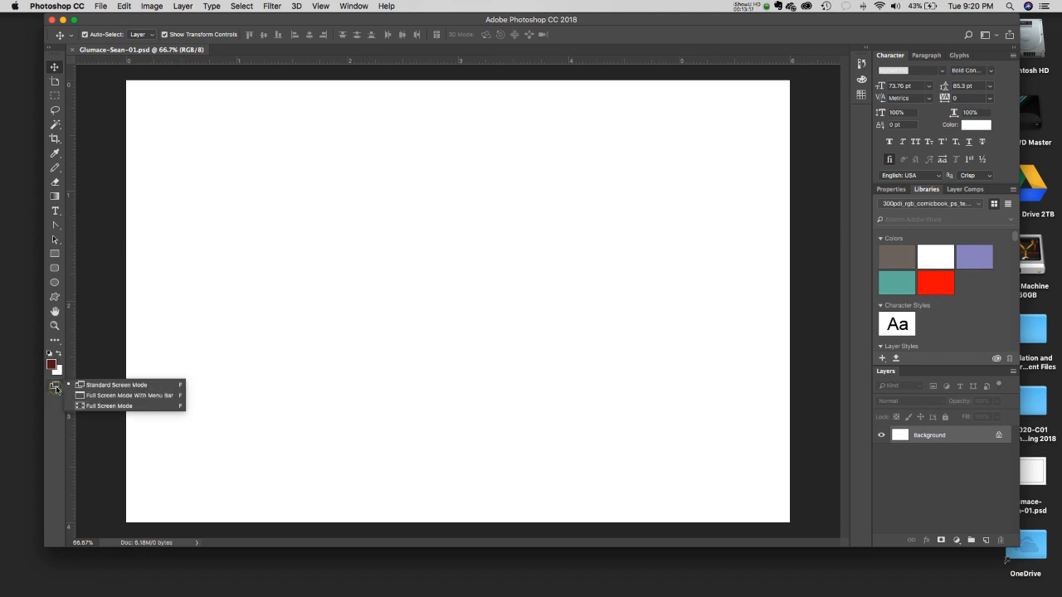
click(118, 396)
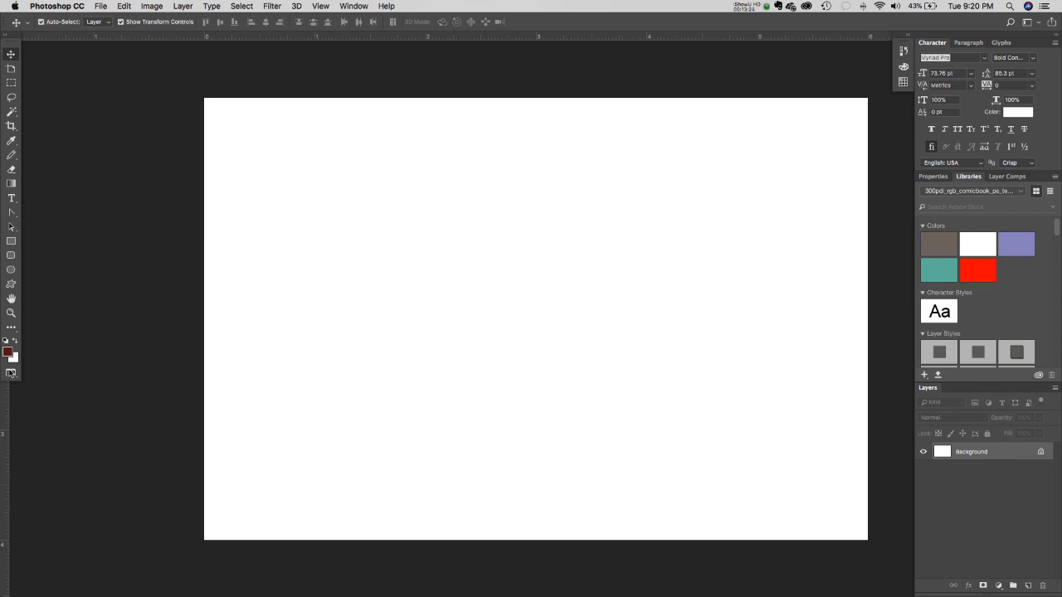
right_click(11, 372)
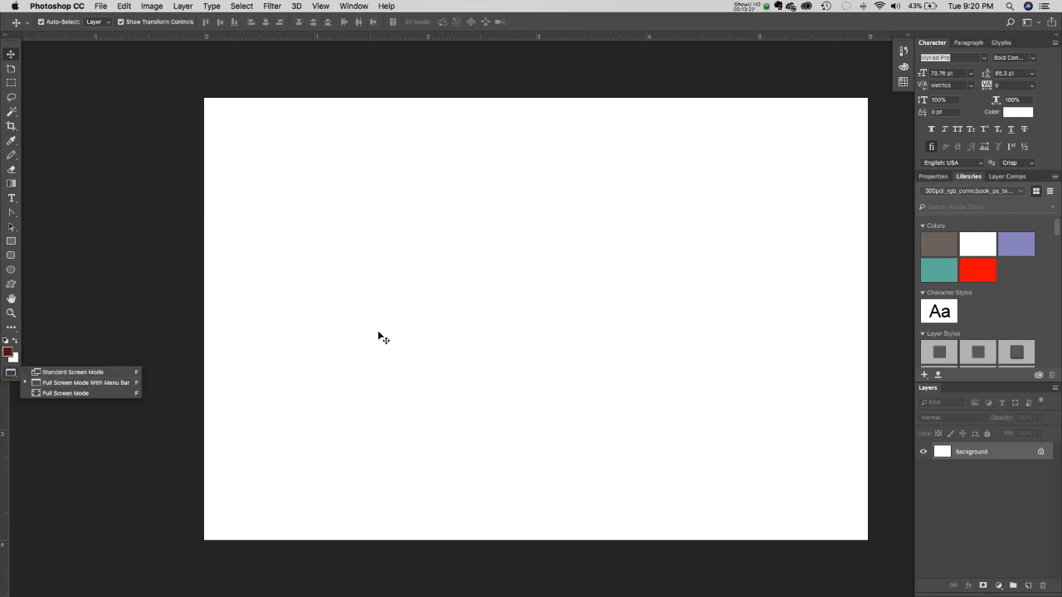
click(350, 62)
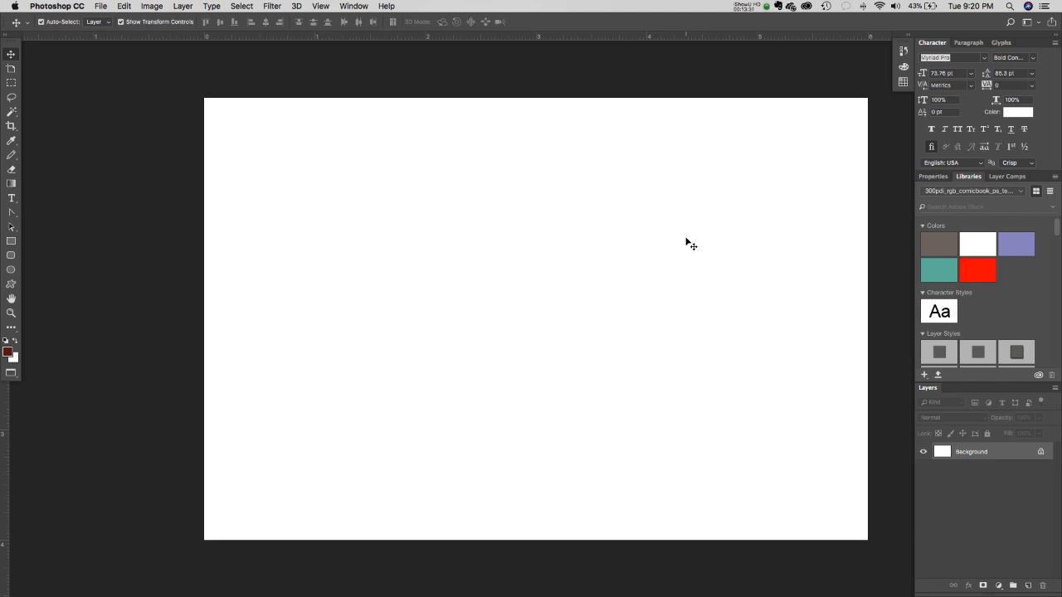
click(10, 373)
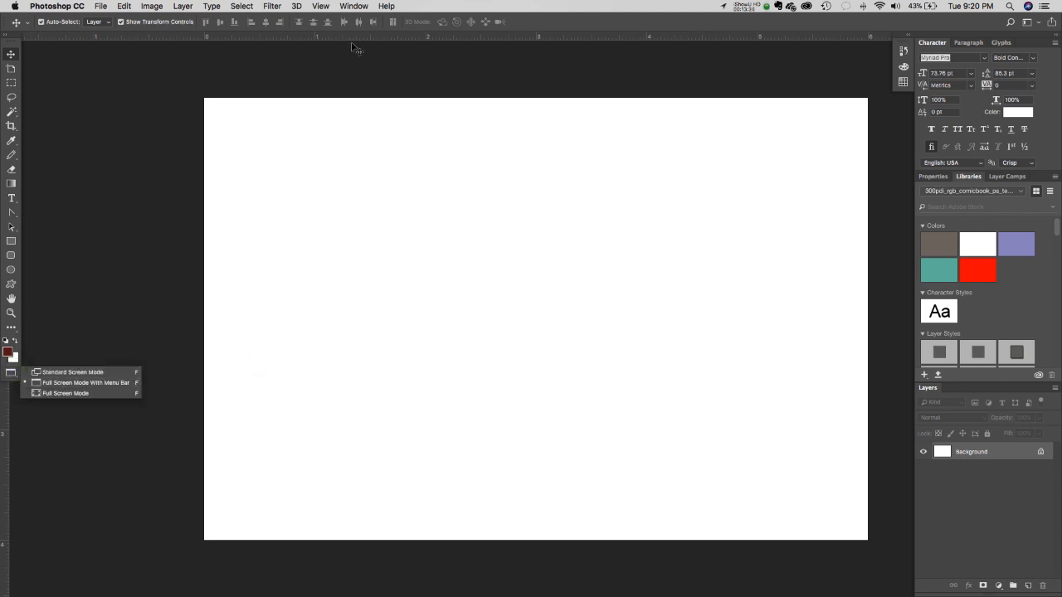
click(400, 190)
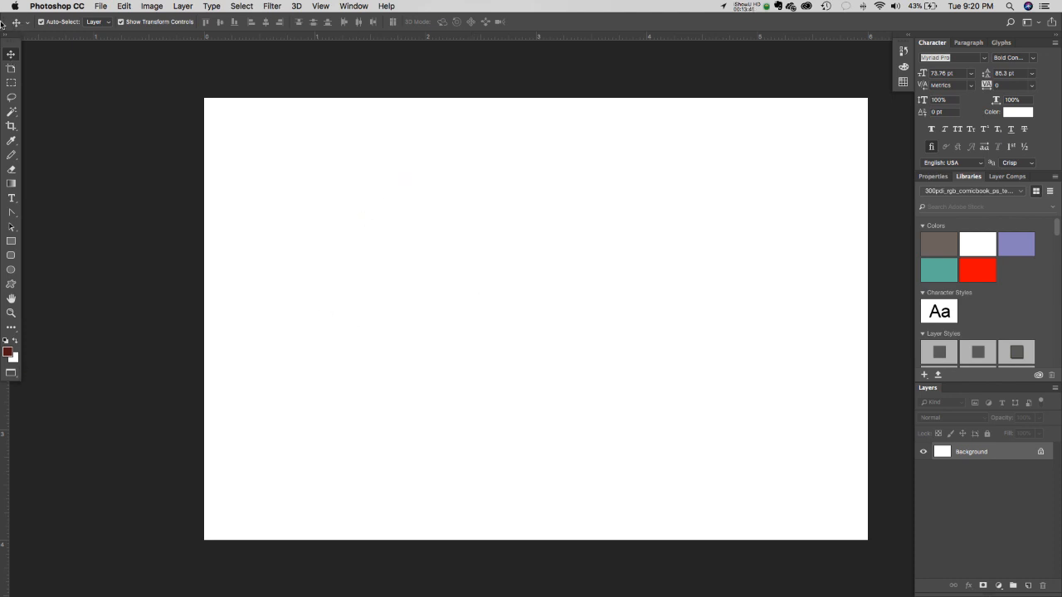
click(10, 69)
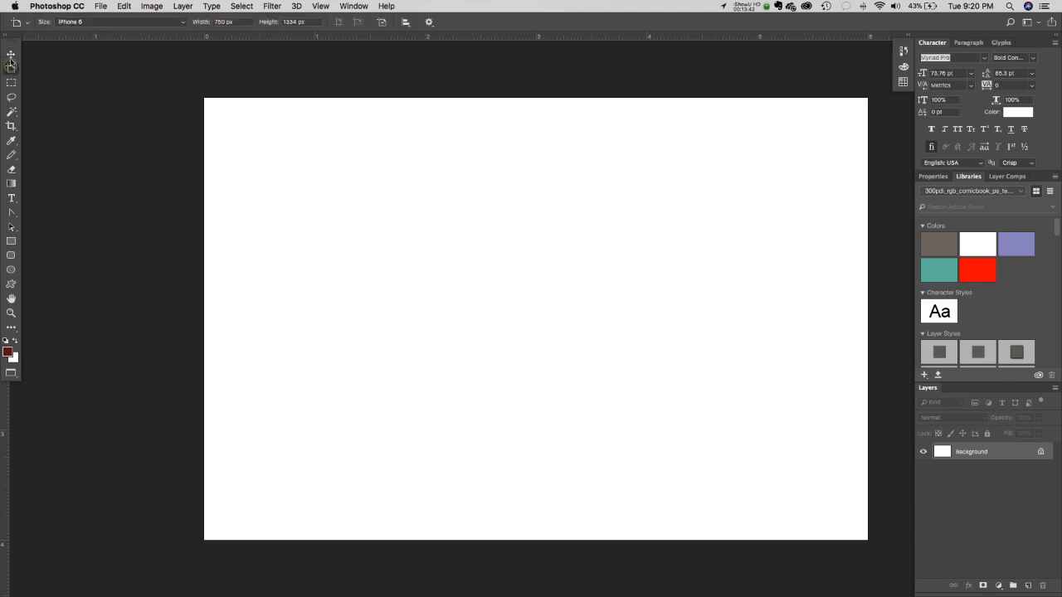
click(11, 55)
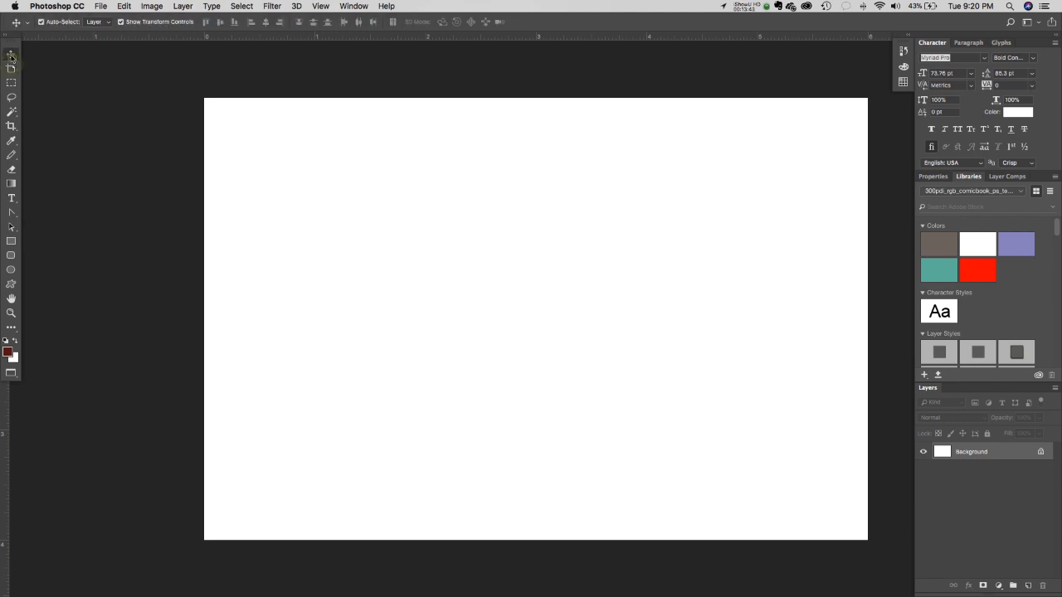
click(11, 112)
key(ctrl+a)
key(ctrl+d)
click(11, 54)
key(t)
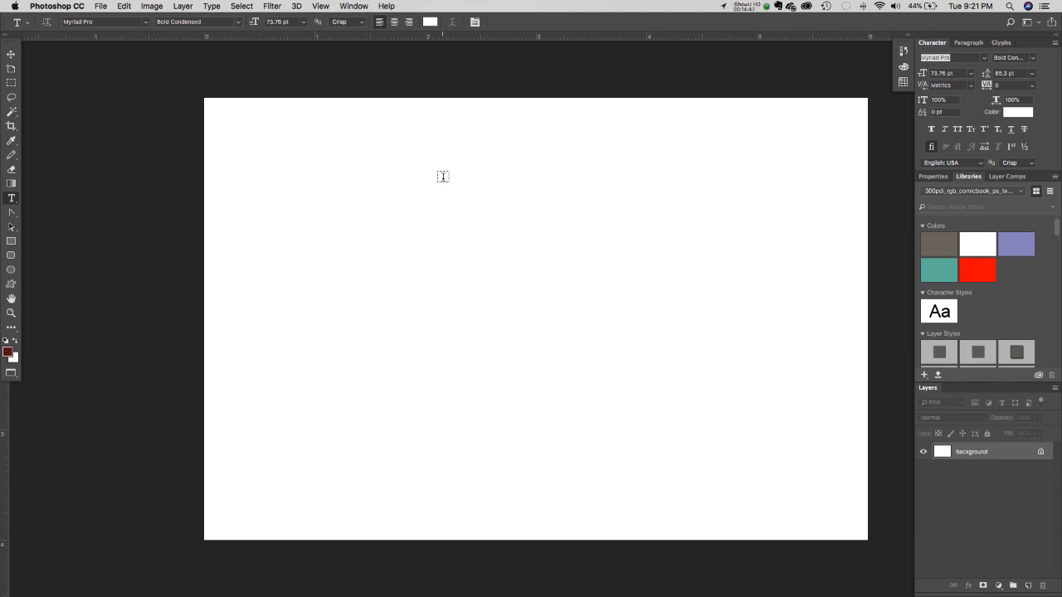
key(v)
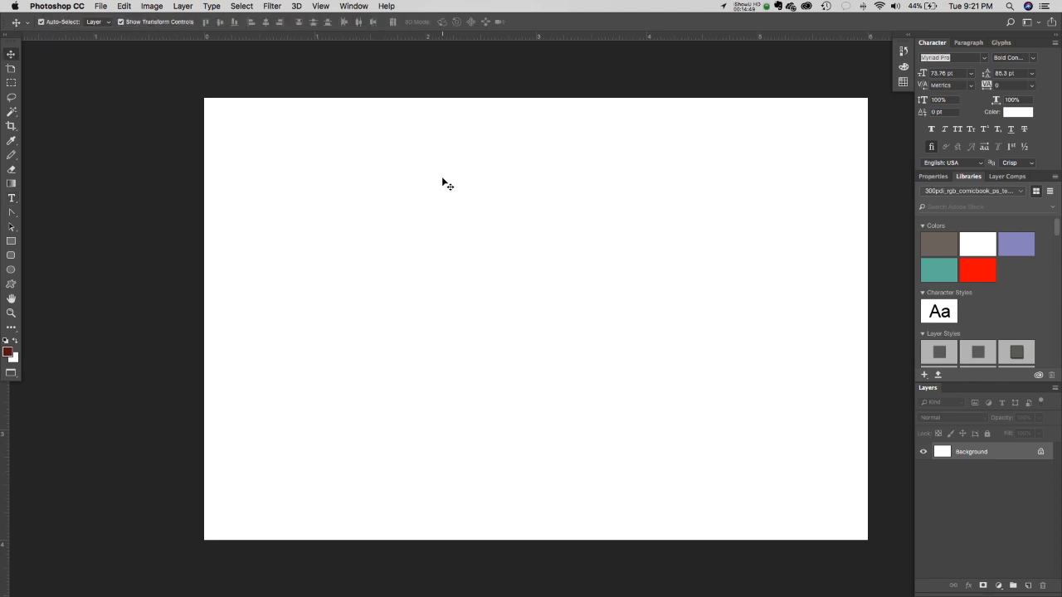
key(m)
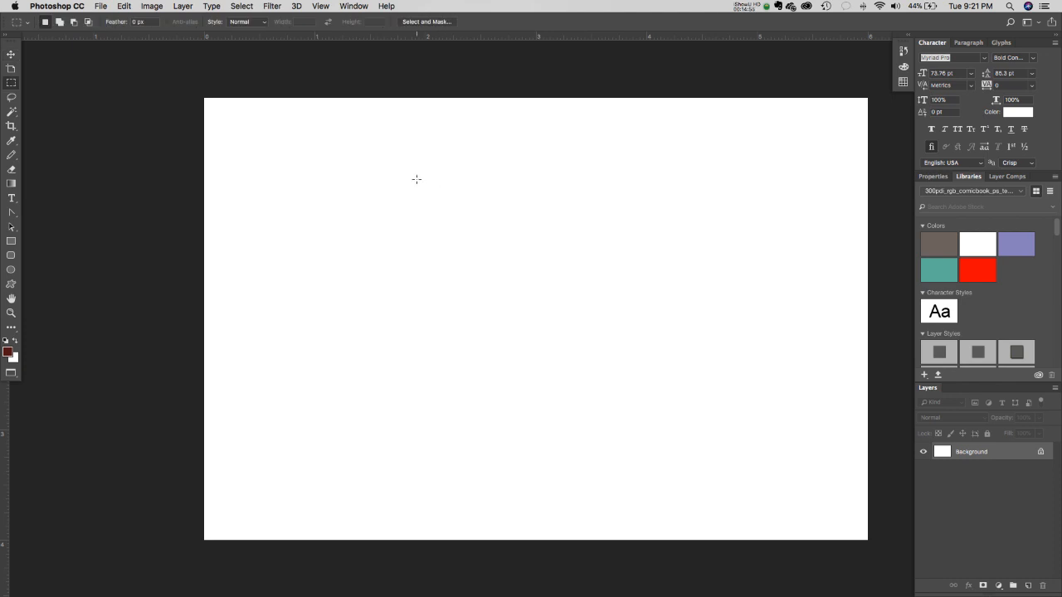
key(v)
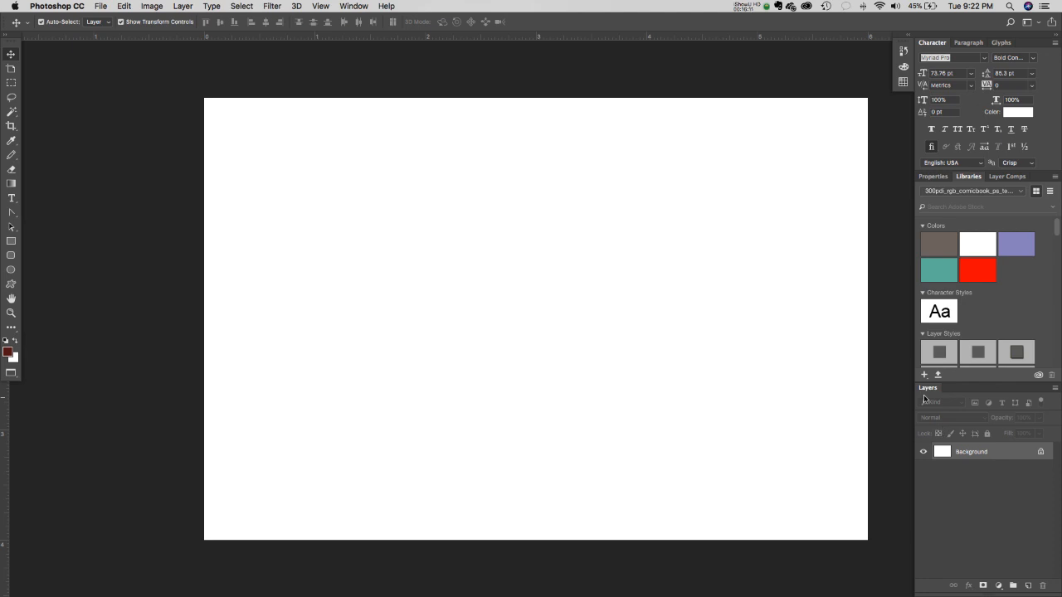
- Float and enlarge the Layers panel lower down, and show Document Properties (6 x 4 in, 300 ppi)
drag(926, 387, 717, 125)
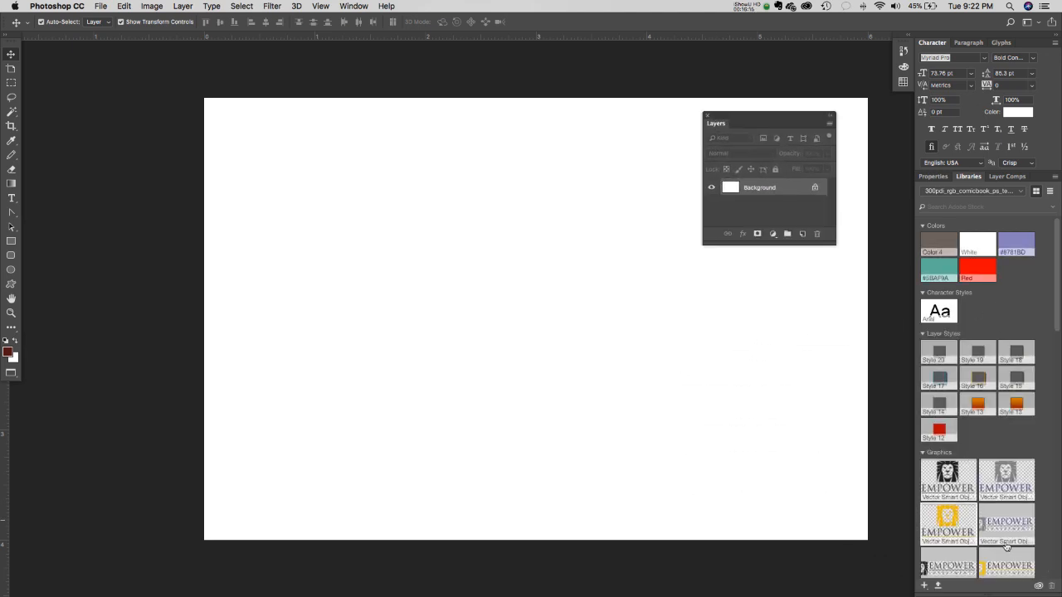
click(933, 177)
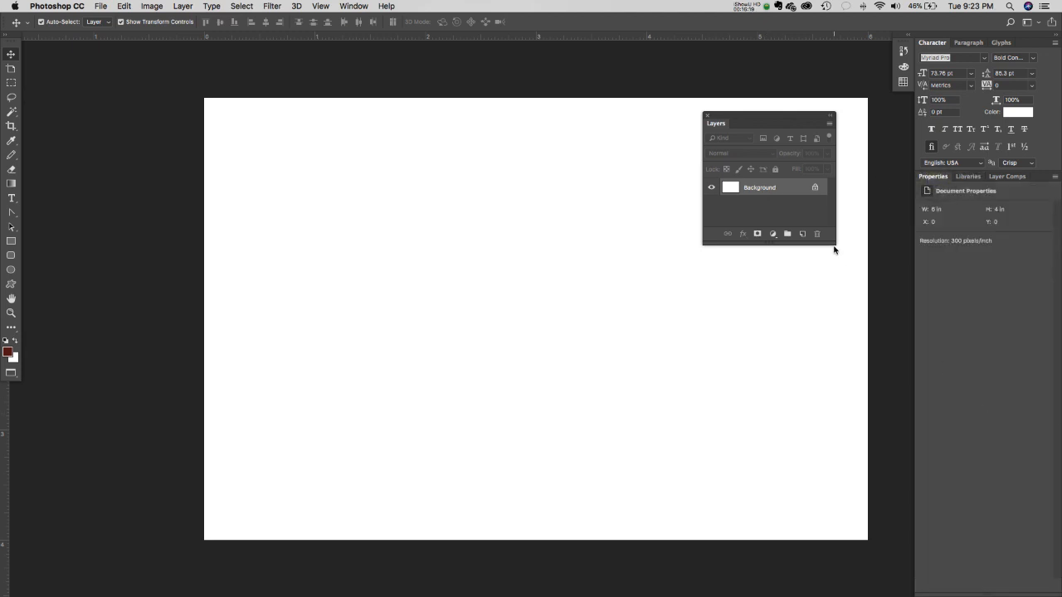
drag(836, 244, 902, 344)
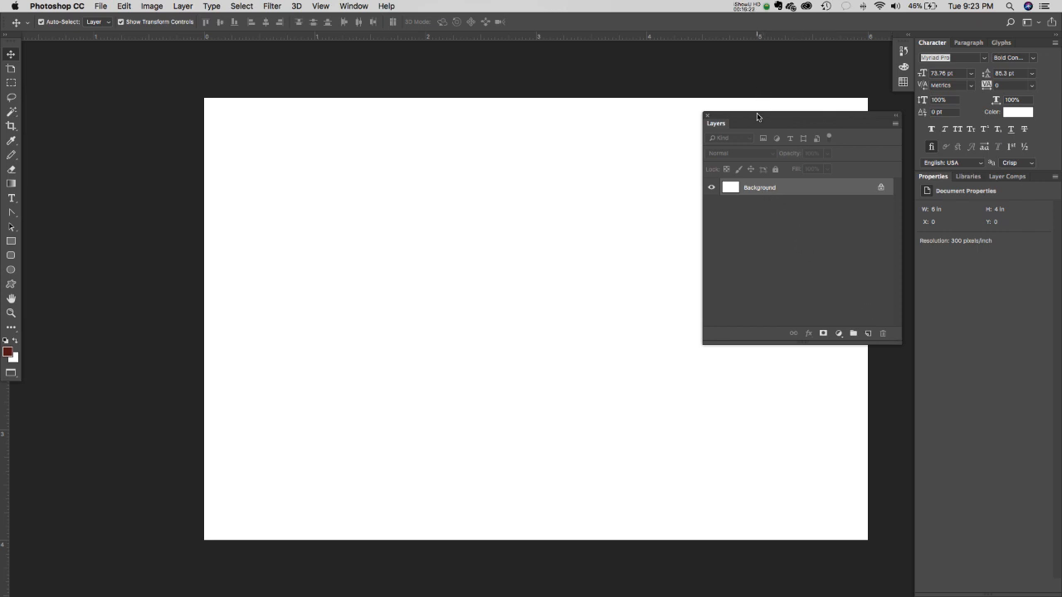
drag(757, 116, 766, 235)
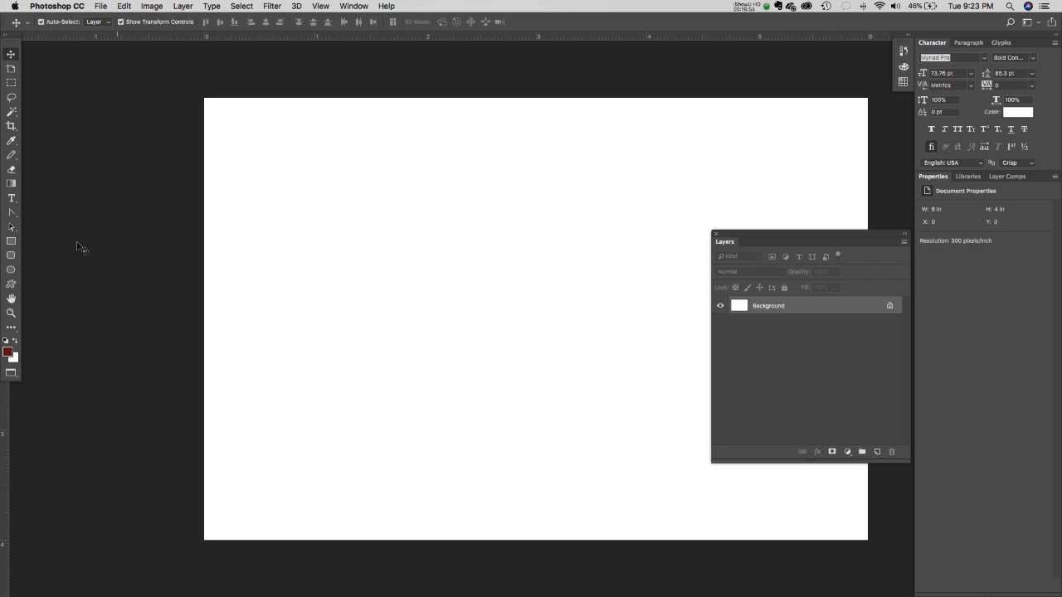
- Set the Rectangle tool to Shape mode with a medium grey fill, and dock the Layers panel back
click(12, 242)
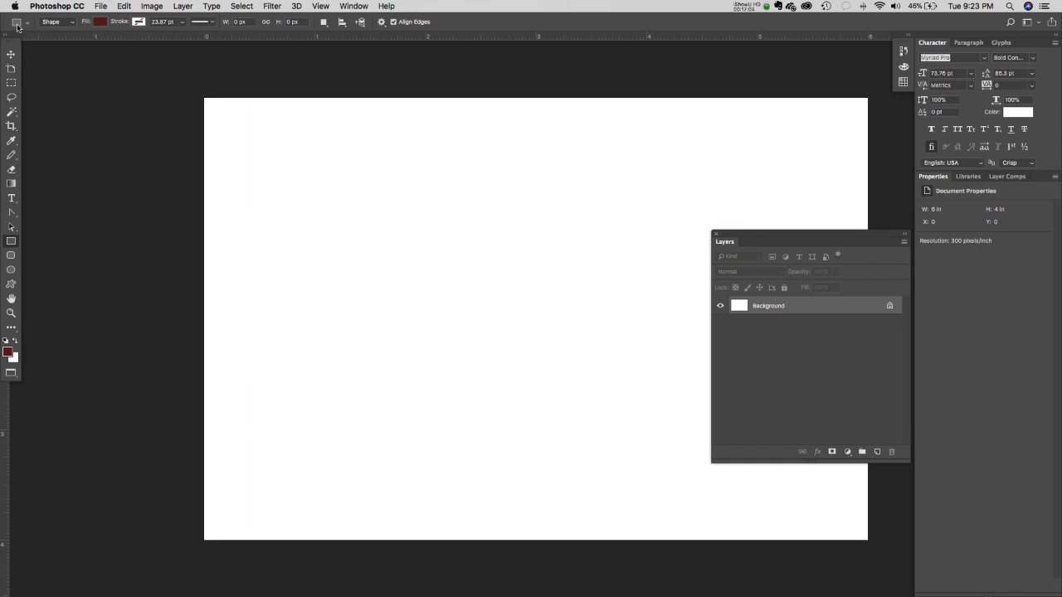
click(52, 23)
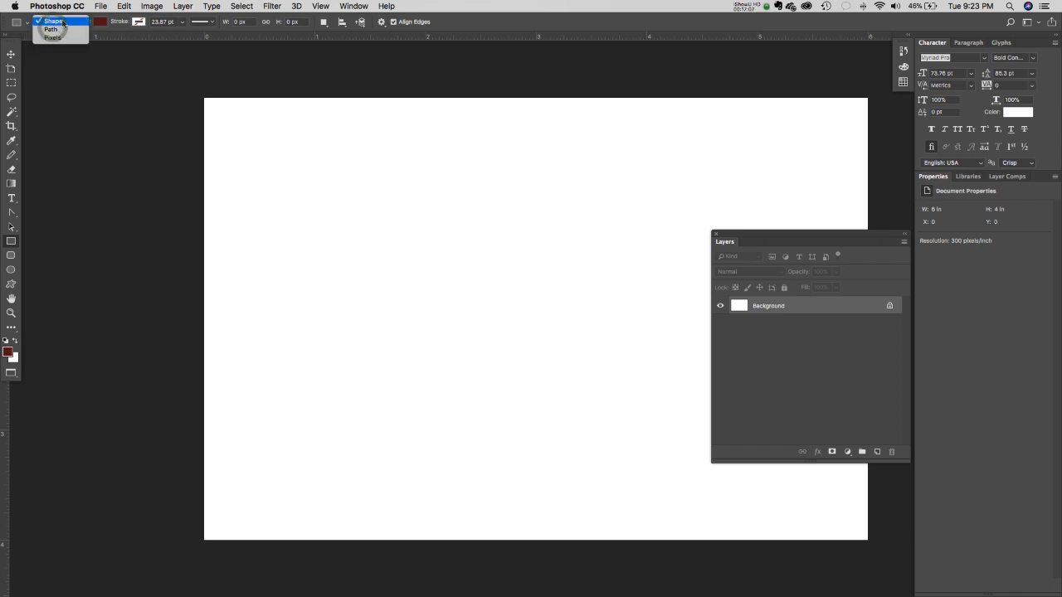
click(62, 23)
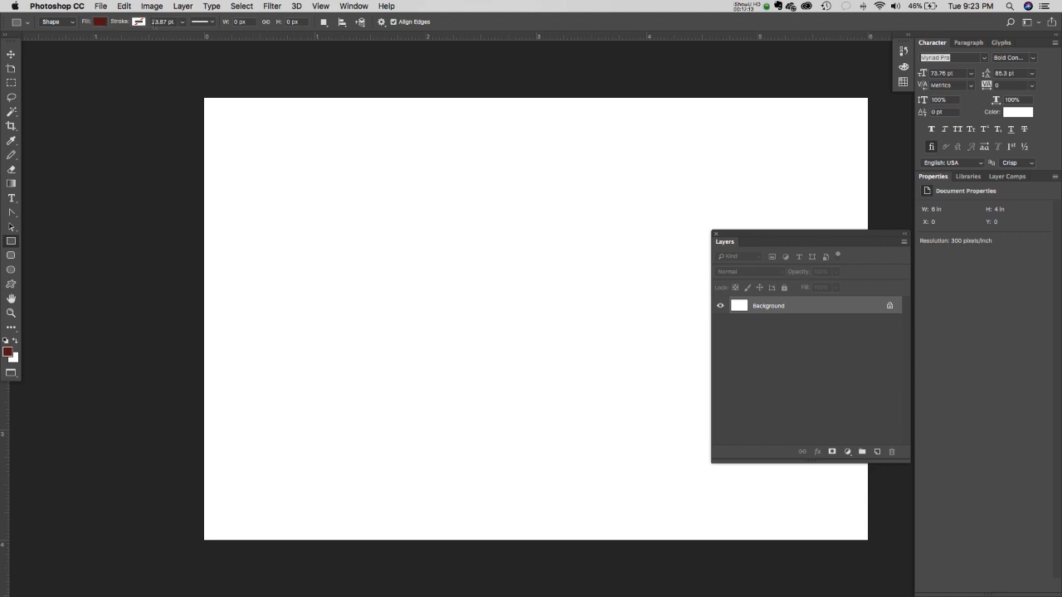
click(215, 22)
click(219, 21)
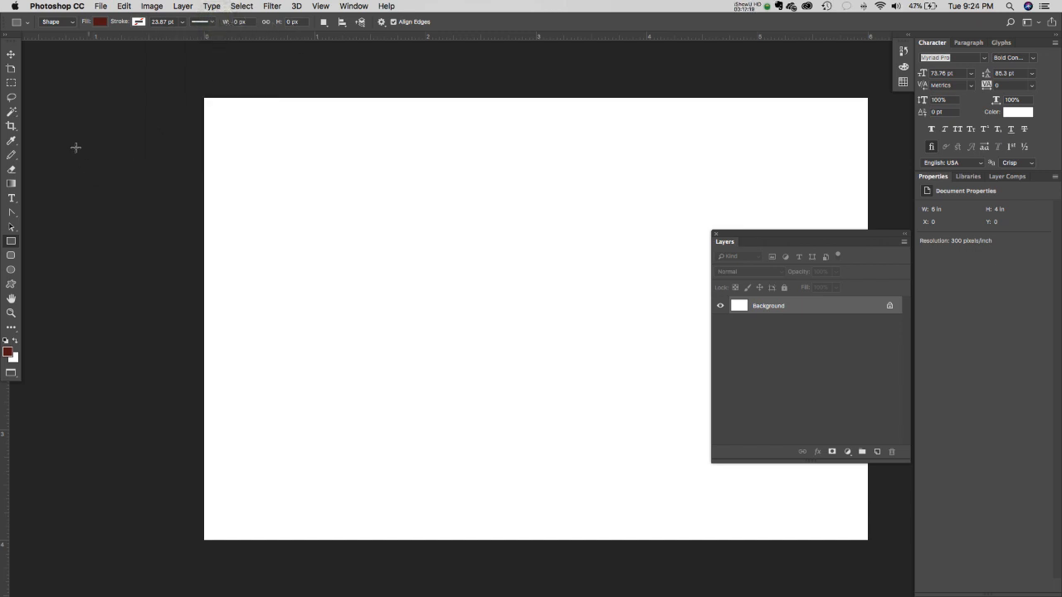
click(99, 22)
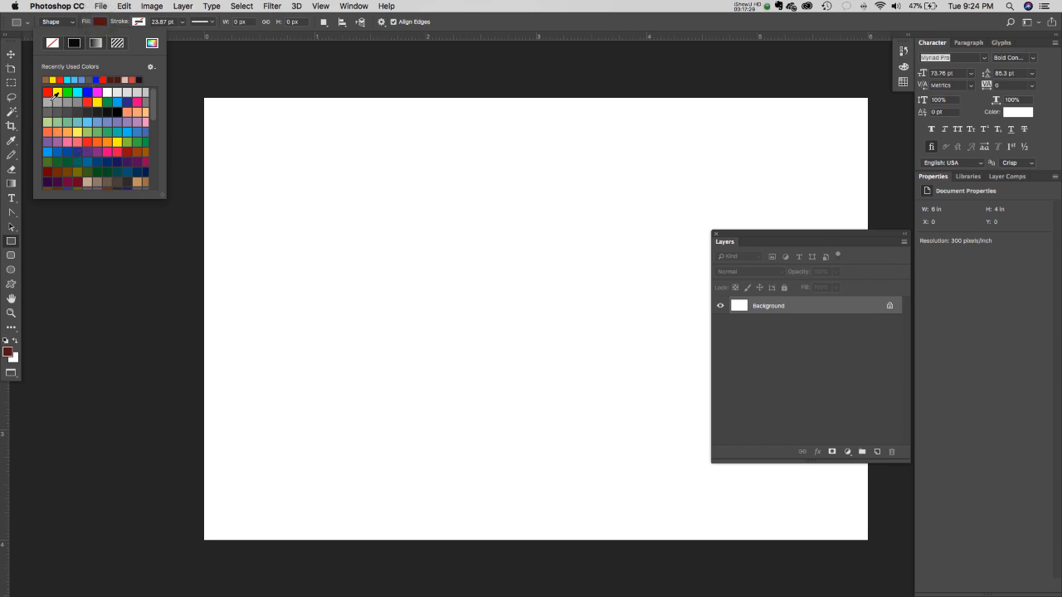
click(77, 101)
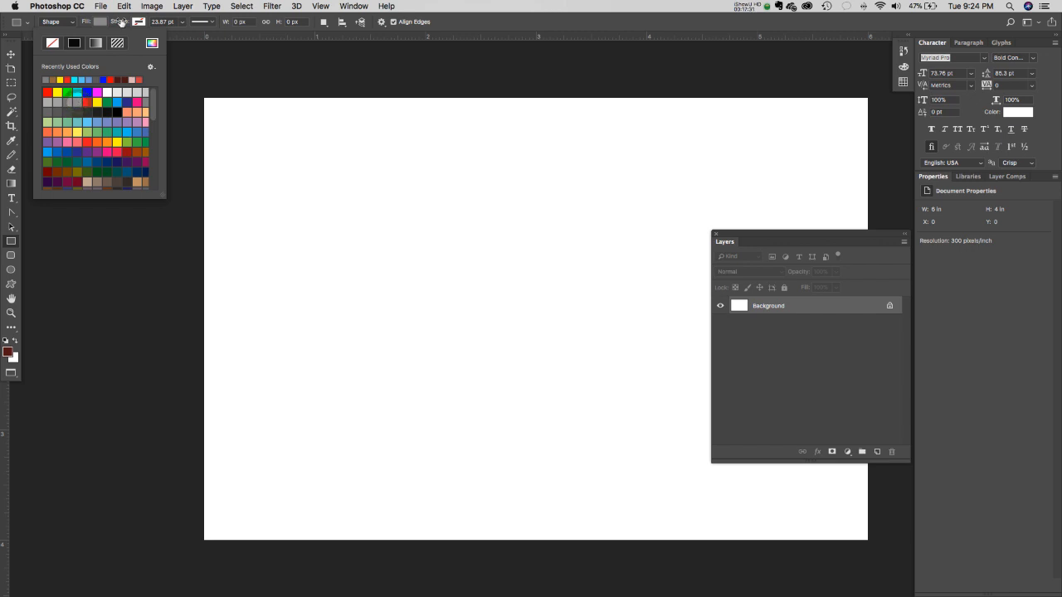
click(474, 19)
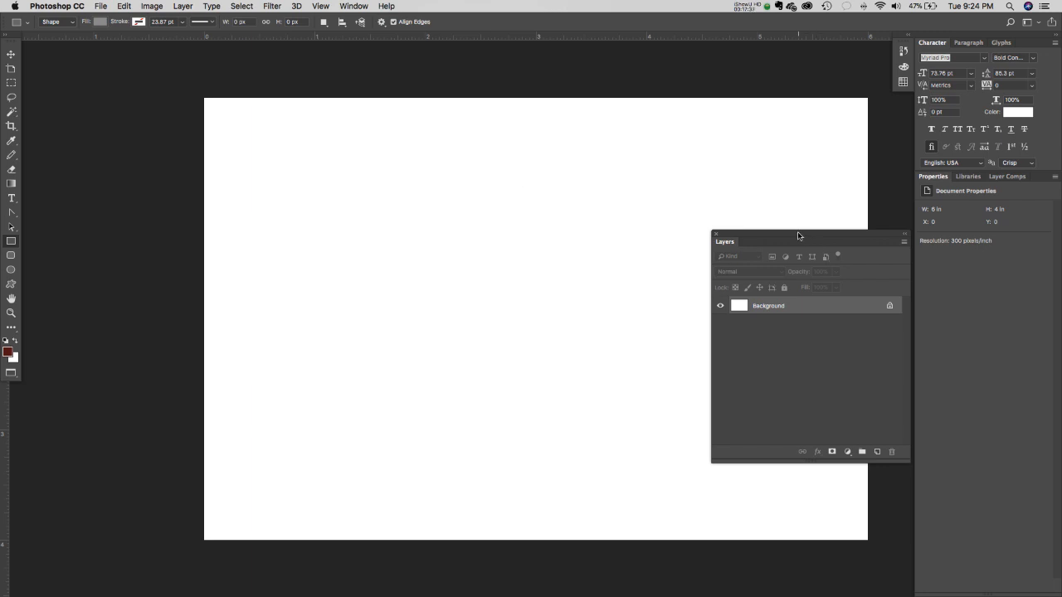
drag(797, 235, 985, 179)
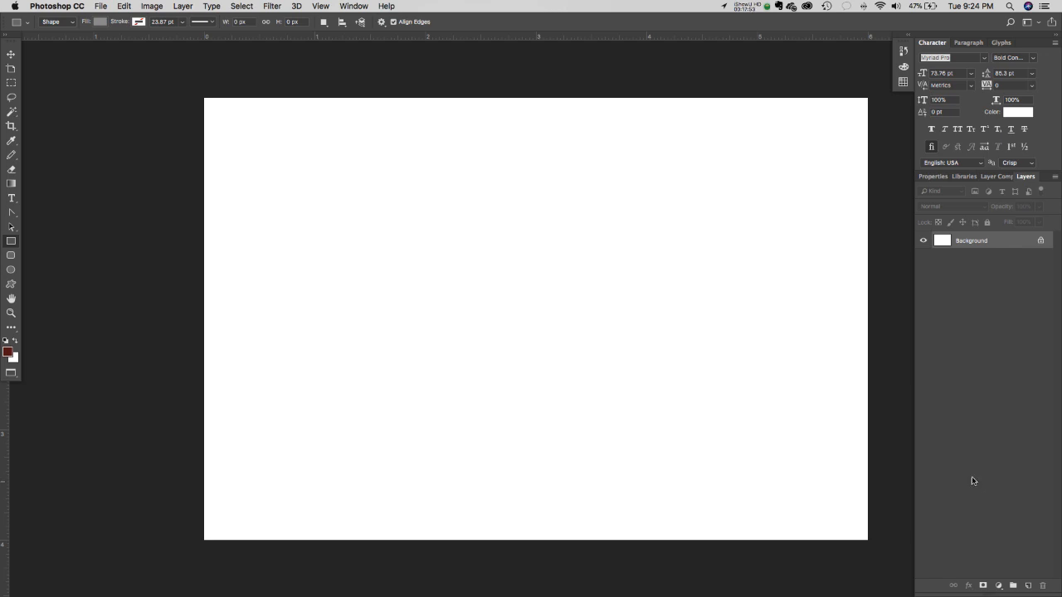
- Reset the Graphic and Web workspace via Window > Workspace
click(353, 6)
mouse_move(366, 30)
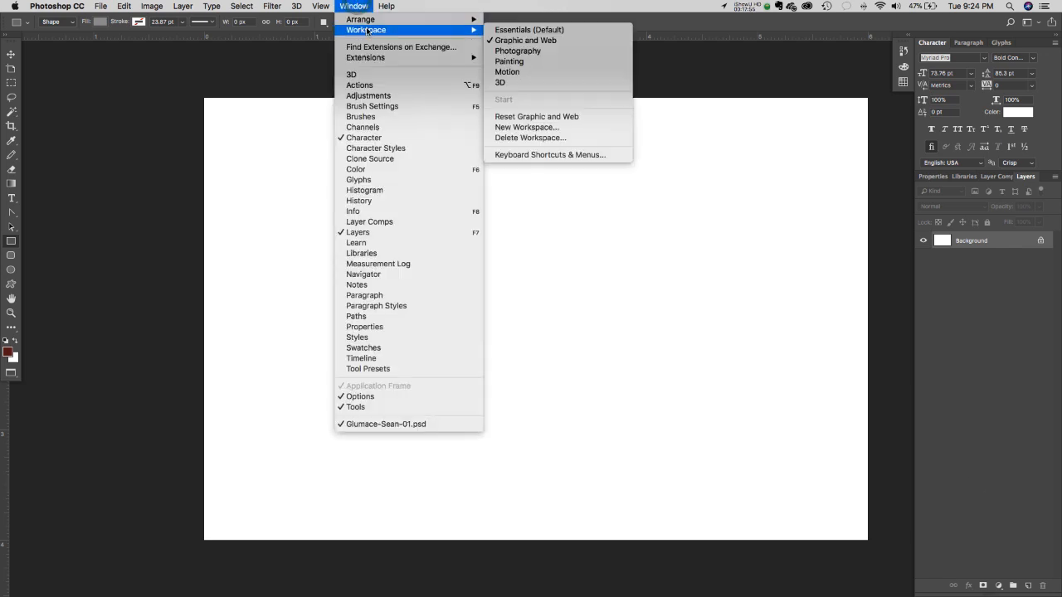
click(579, 116)
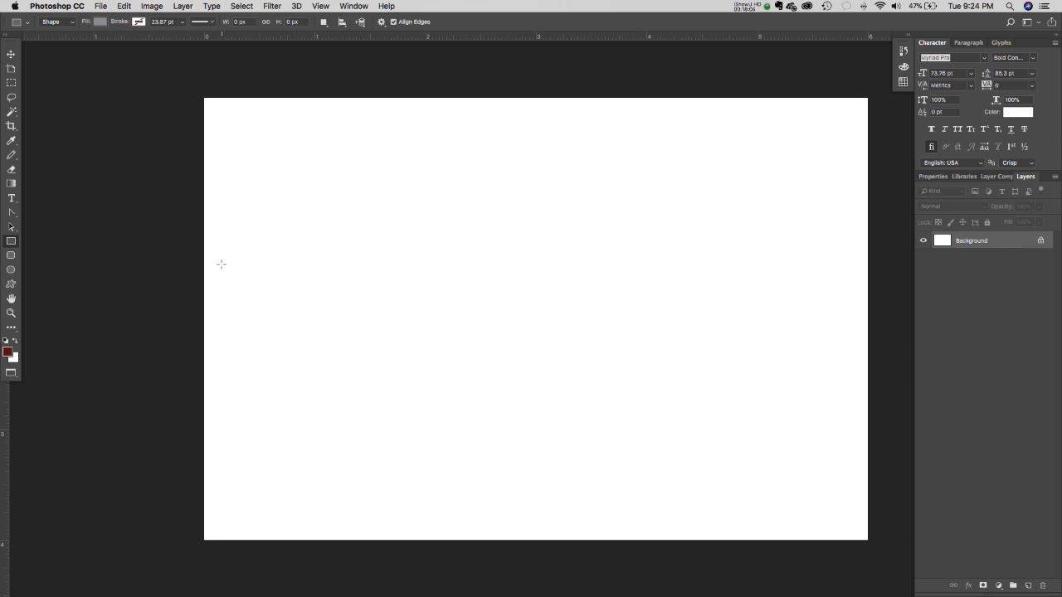
click(352, 6)
mouse_move(320, 5)
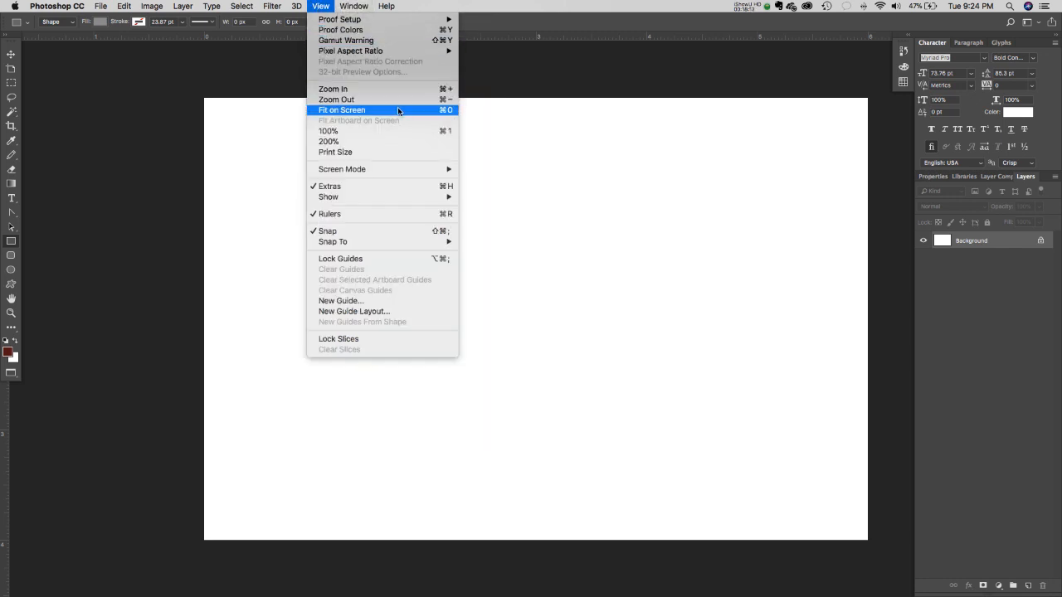
click(448, 133)
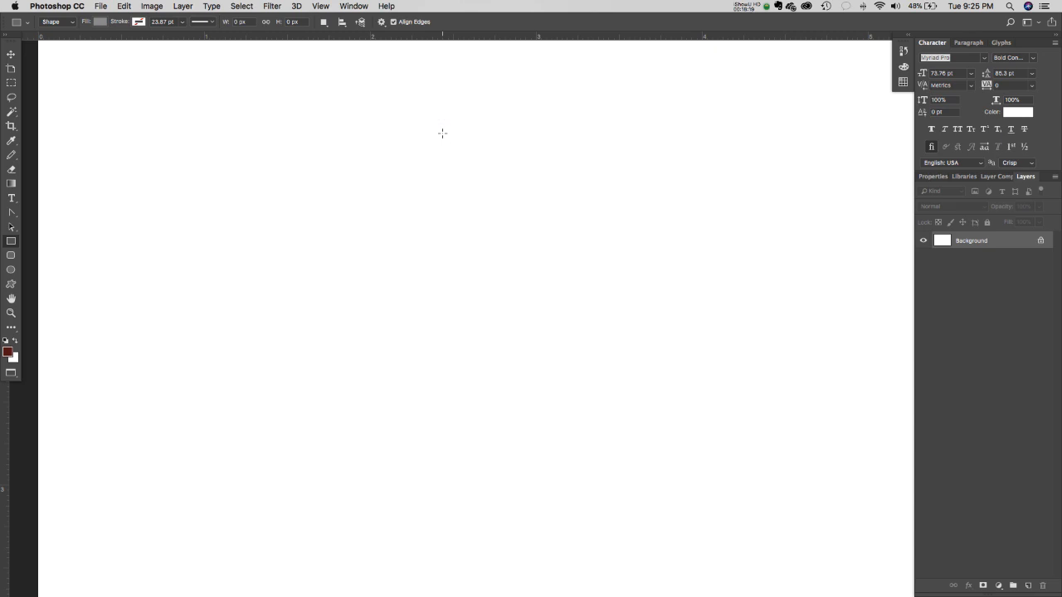
click(352, 6)
mouse_move(321, 6)
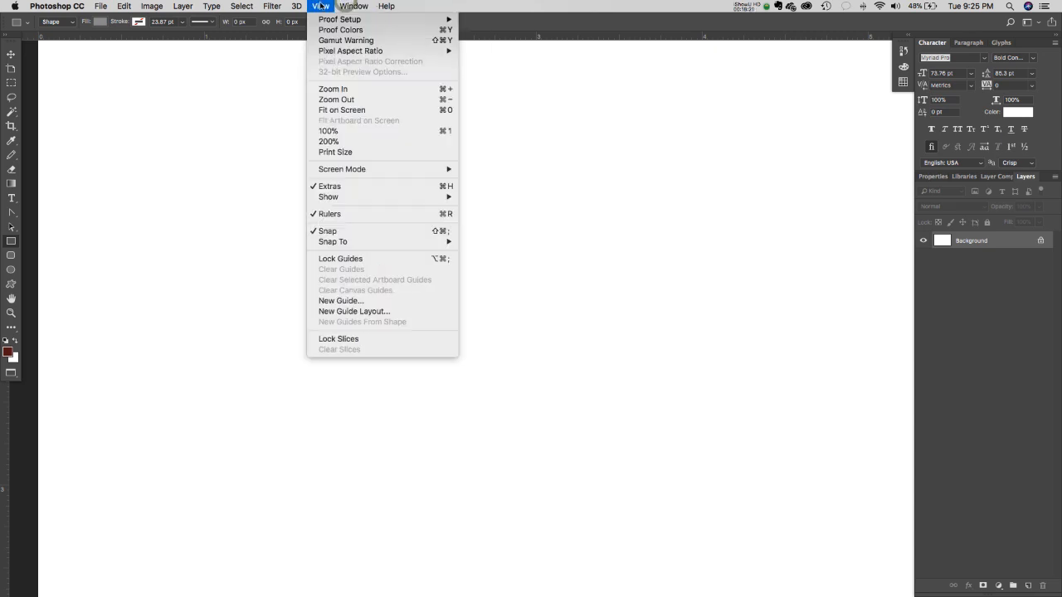
click(338, 133)
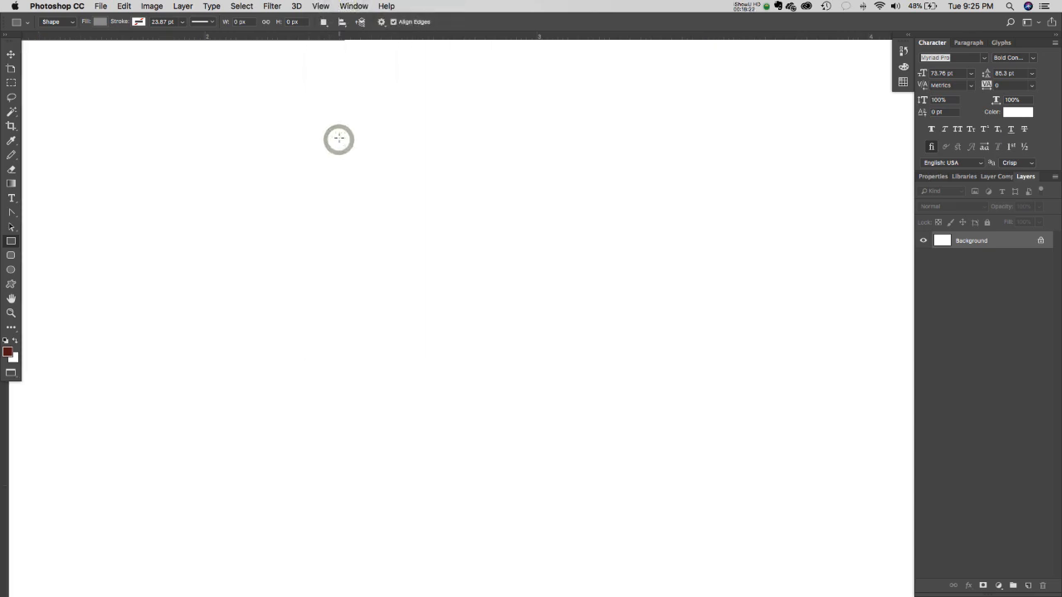
click(326, 5)
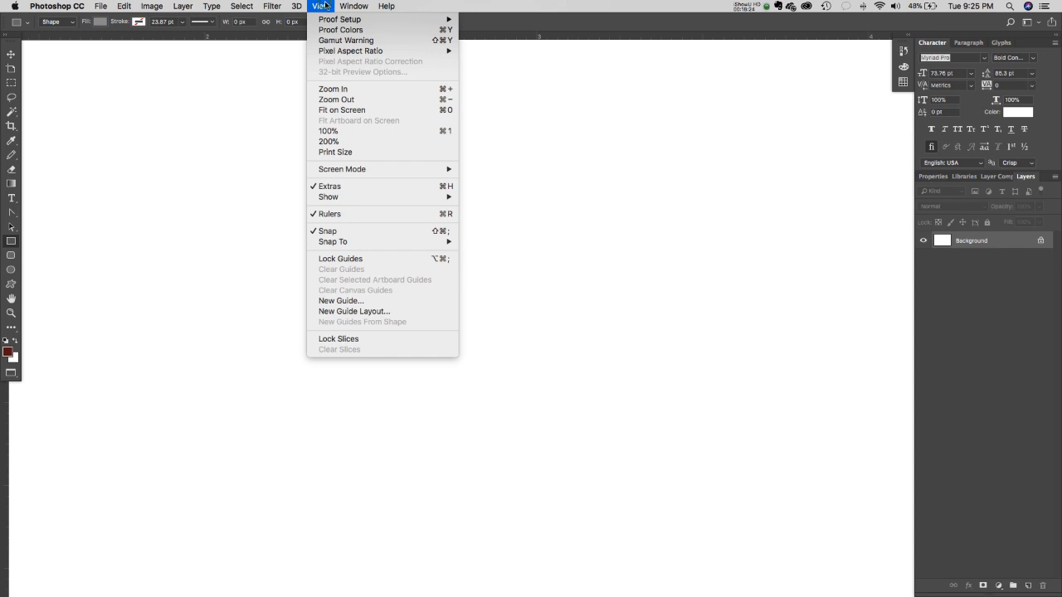
click(336, 100)
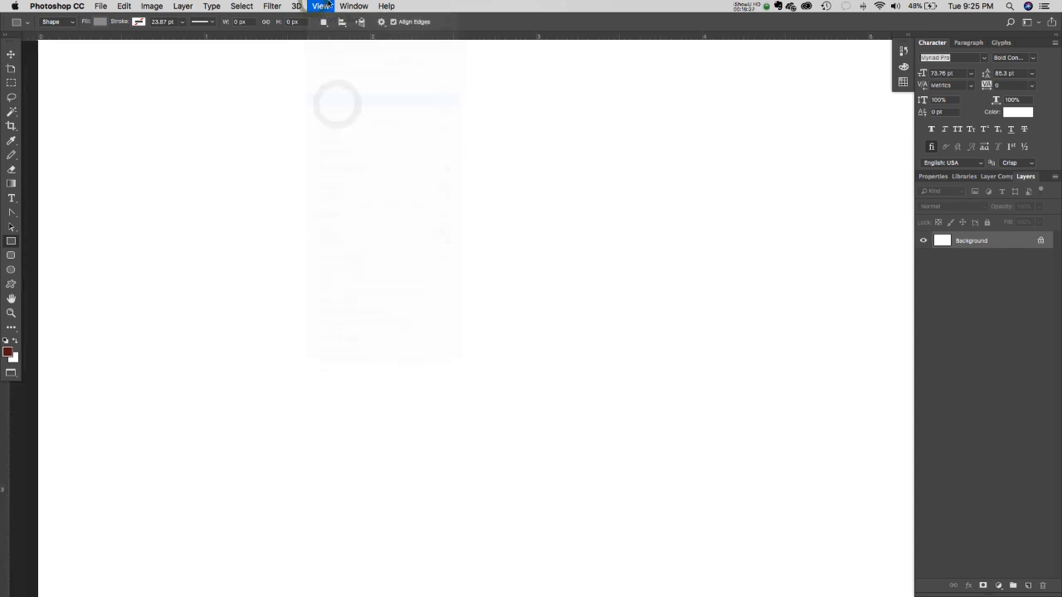
click(322, 6)
click(326, 5)
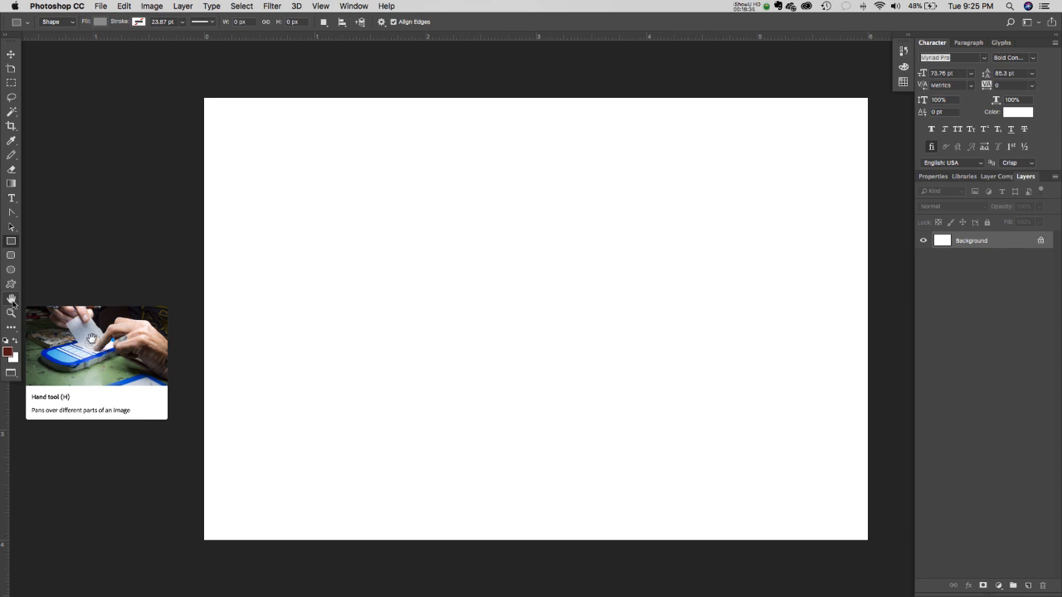
- Pan the blank canvas toward the left with the Hand tool and Space, with rulers shown
click(12, 300)
click(11, 300)
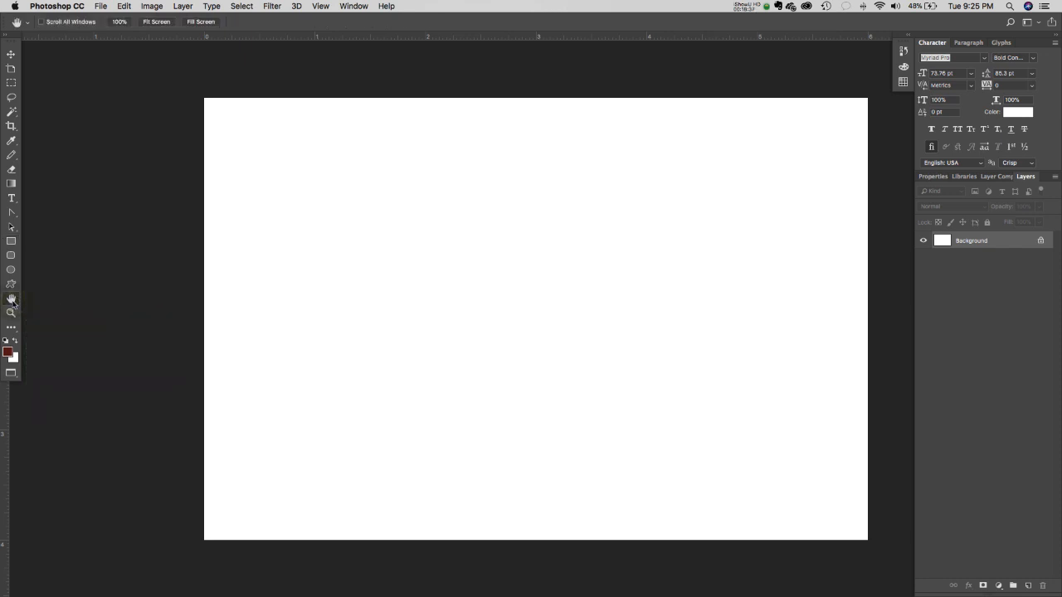
drag(598, 292, 528, 287)
key(super+r)
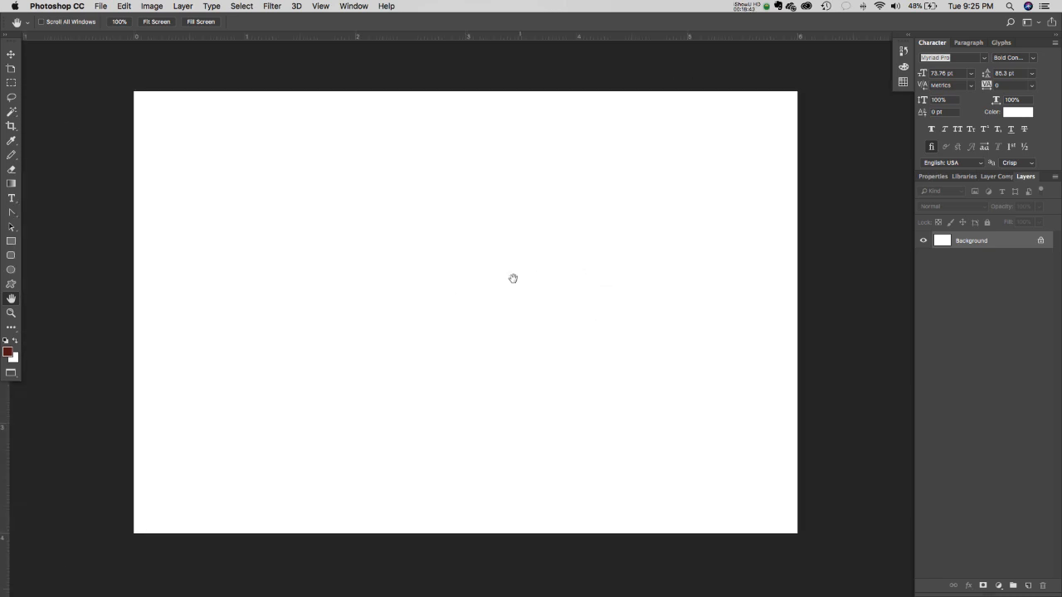
click(11, 54)
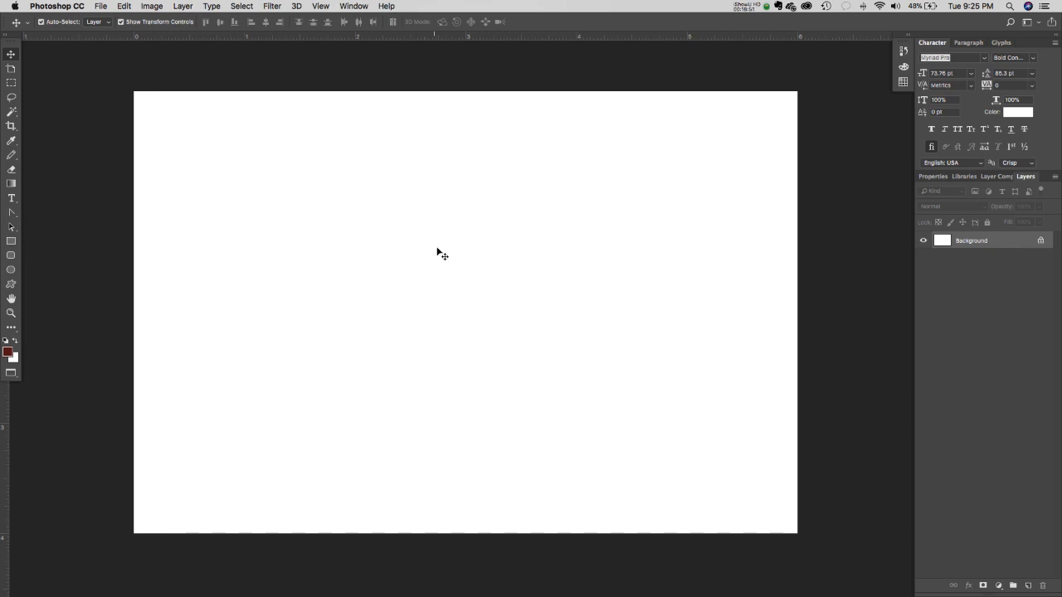
key(space)
mouse_move(448, 249)
mouse_down()
mouse_move(522, 360)
mouse_move(357, 314)
mouse_move(459, 207)
mouse_move(461, 241)
mouse_up()
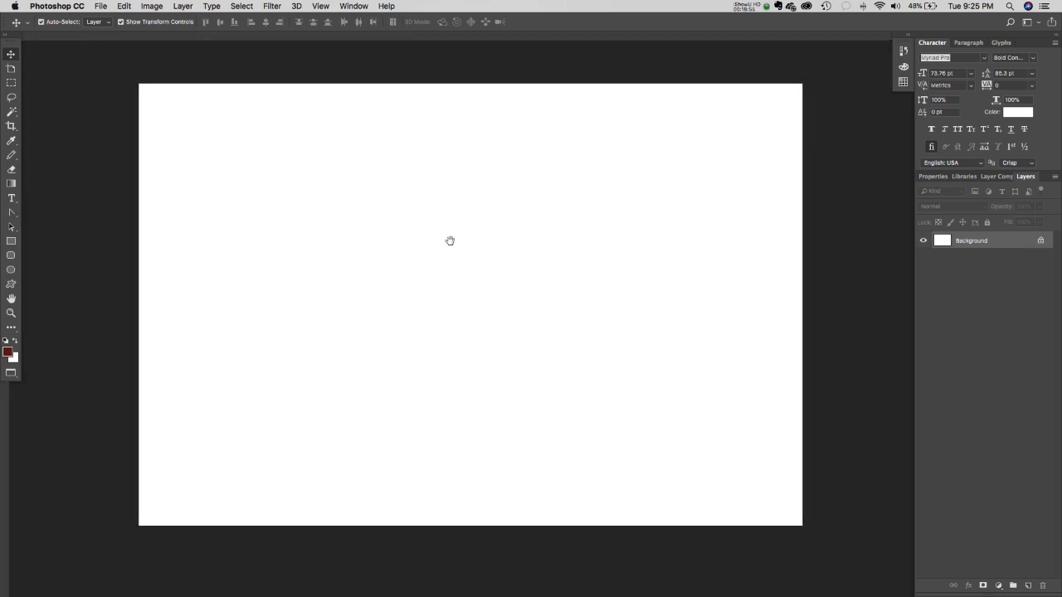
key(super+r)
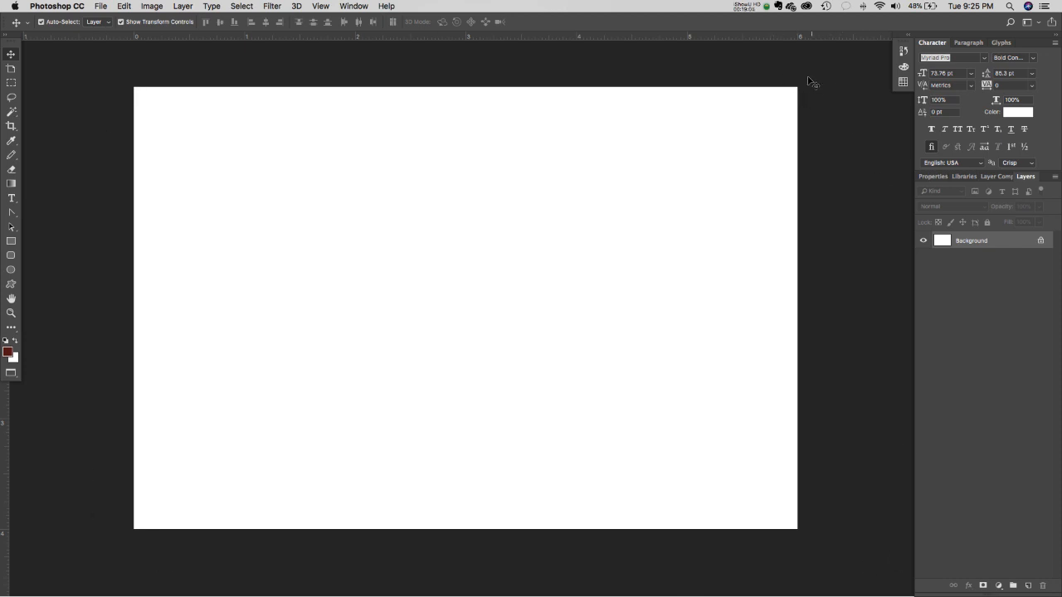
- Drag a rectangle about 6.17 x 1.46 in across the canvas top, skipping the size dialog
click(7, 247)
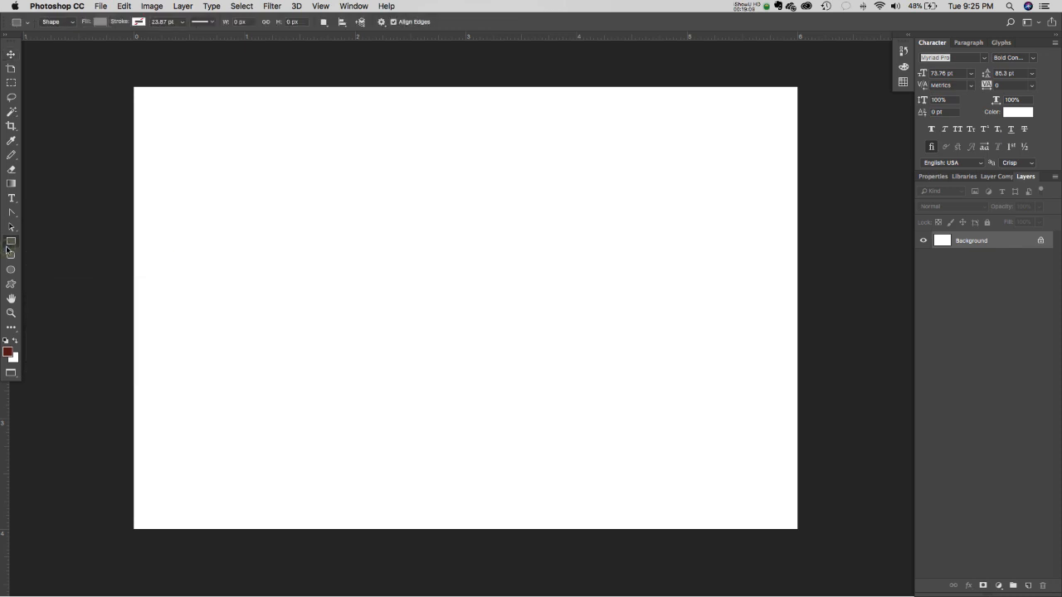
click(99, 22)
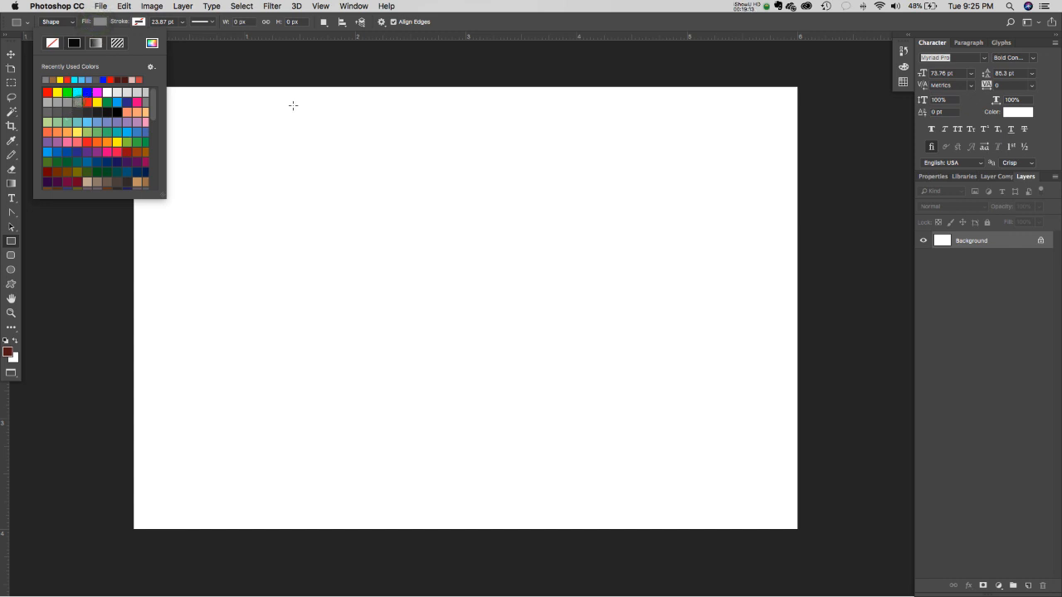
click(452, 41)
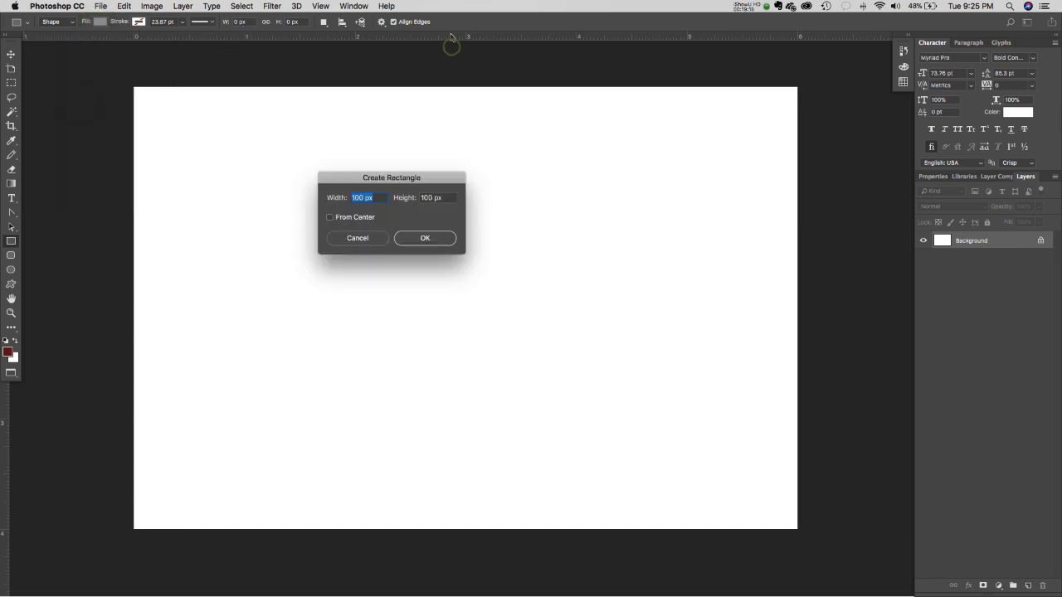
click(358, 238)
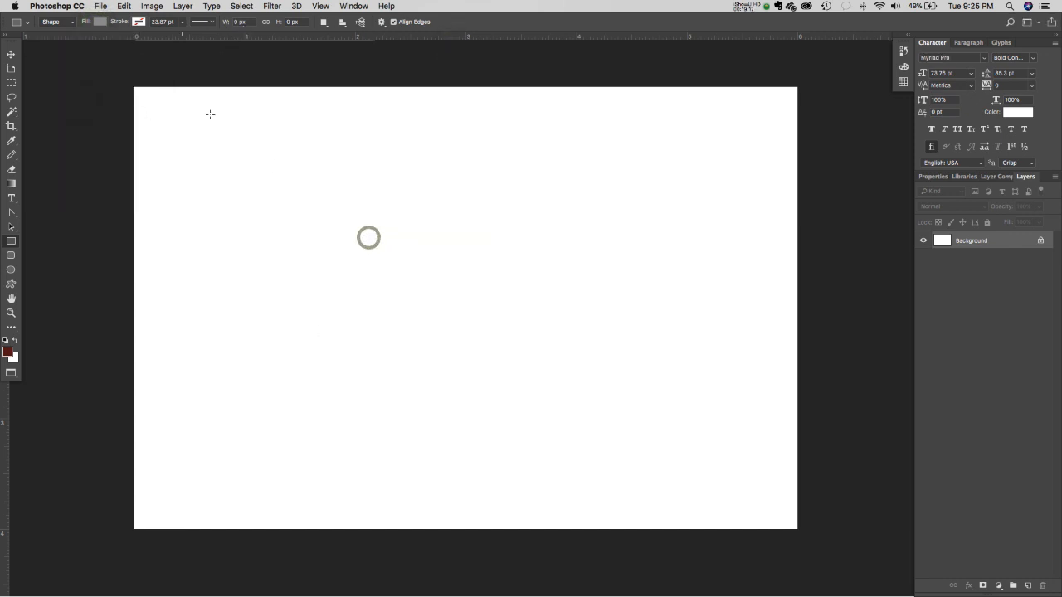
click(179, 80)
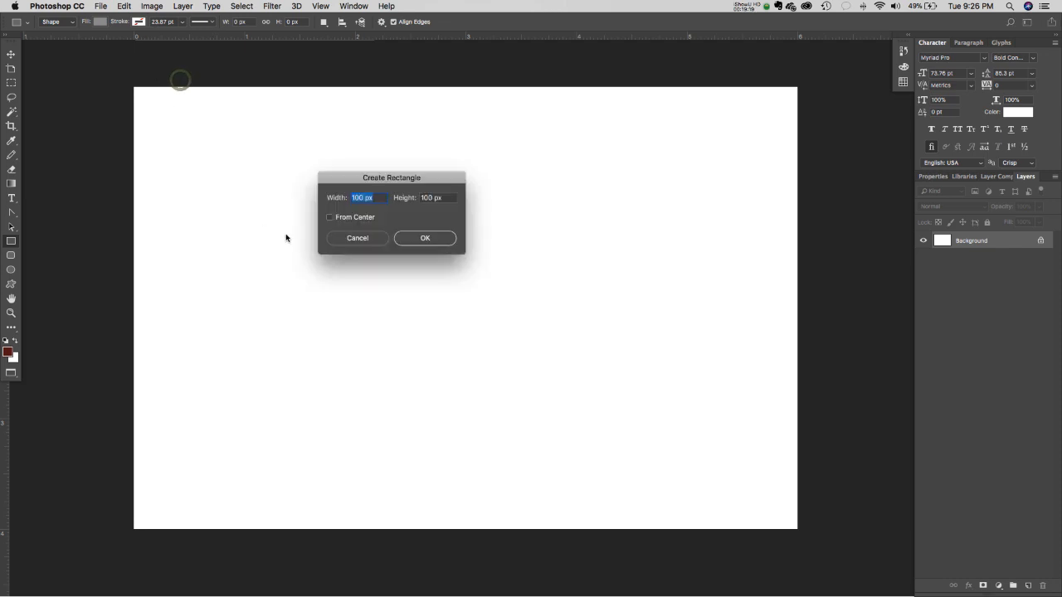
click(356, 240)
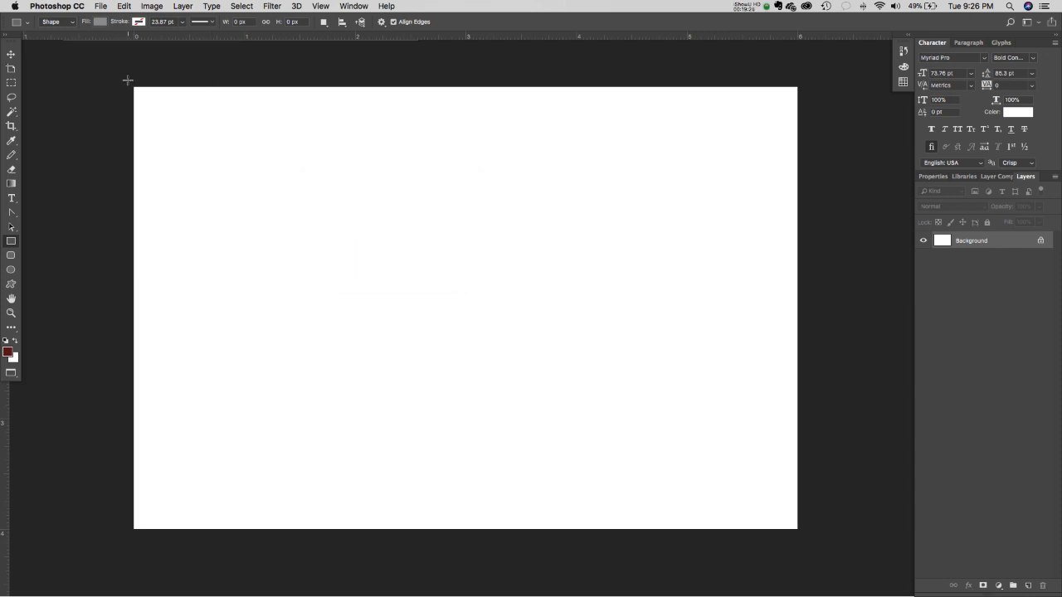
drag(125, 78, 807, 240)
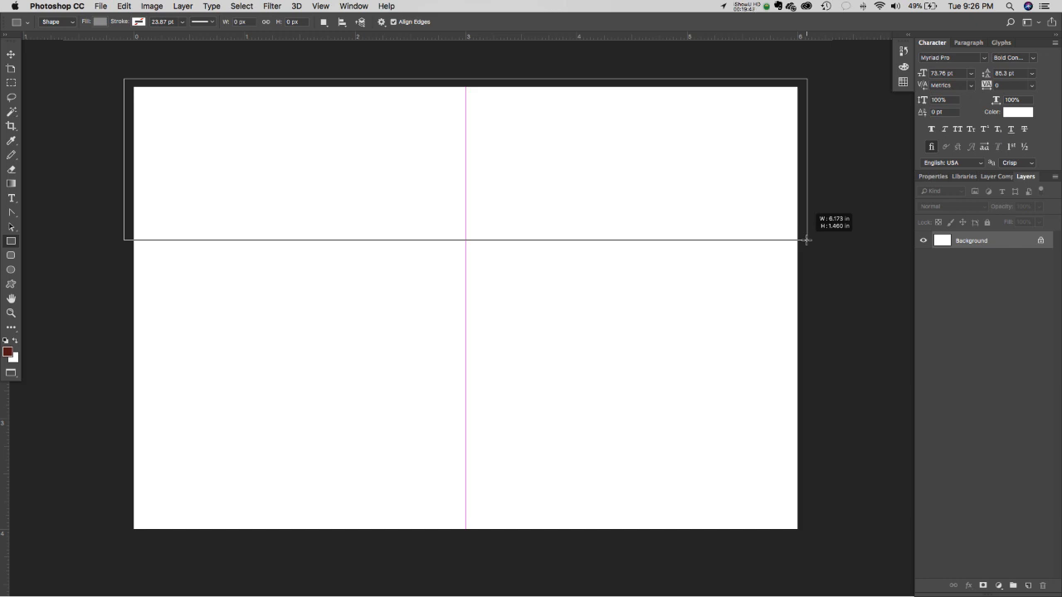
- Finish the grey 1852 x 438 px Rectangle 1 layer and check it in the Layers panel
drag(806, 240, 807, 239)
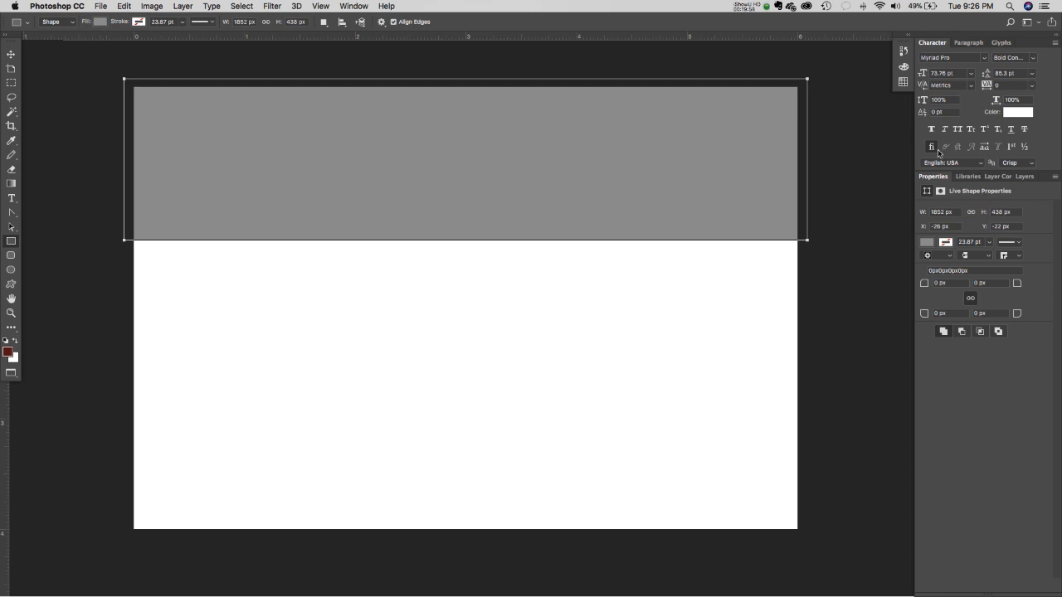
click(1024, 176)
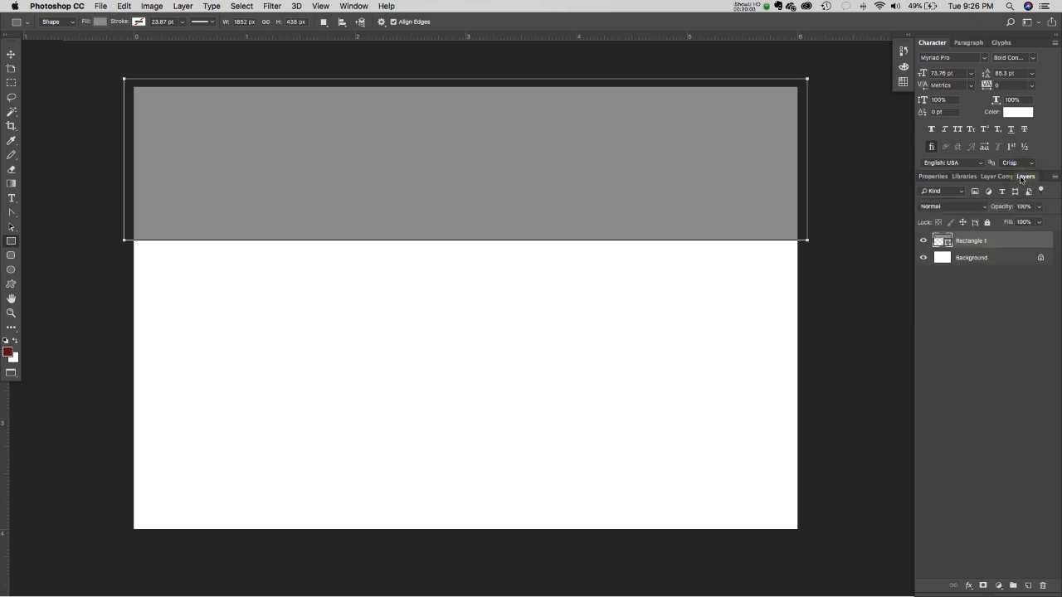
click(933, 176)
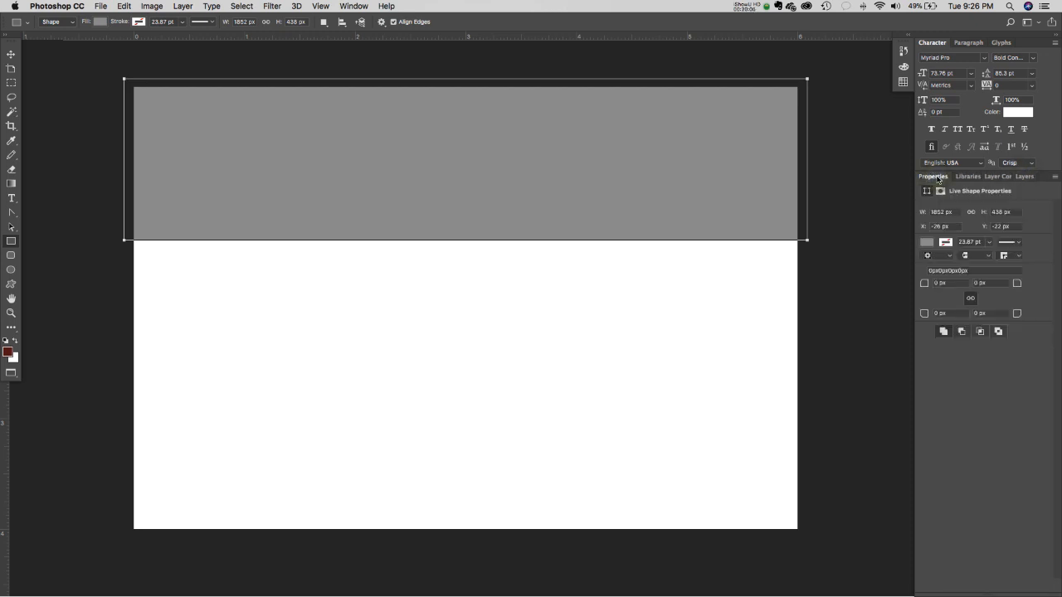
click(1026, 177)
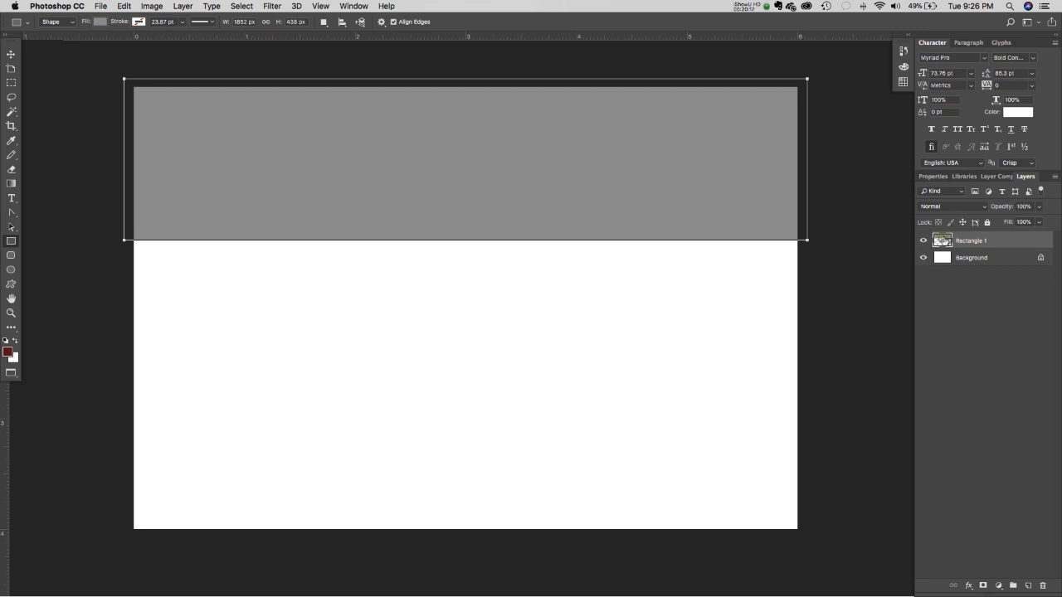
- Change Rectangle 1's fill from grey to a muted greyish teal
double_click(942, 241)
drag(603, 279, 652, 143)
drag(614, 246, 583, 270)
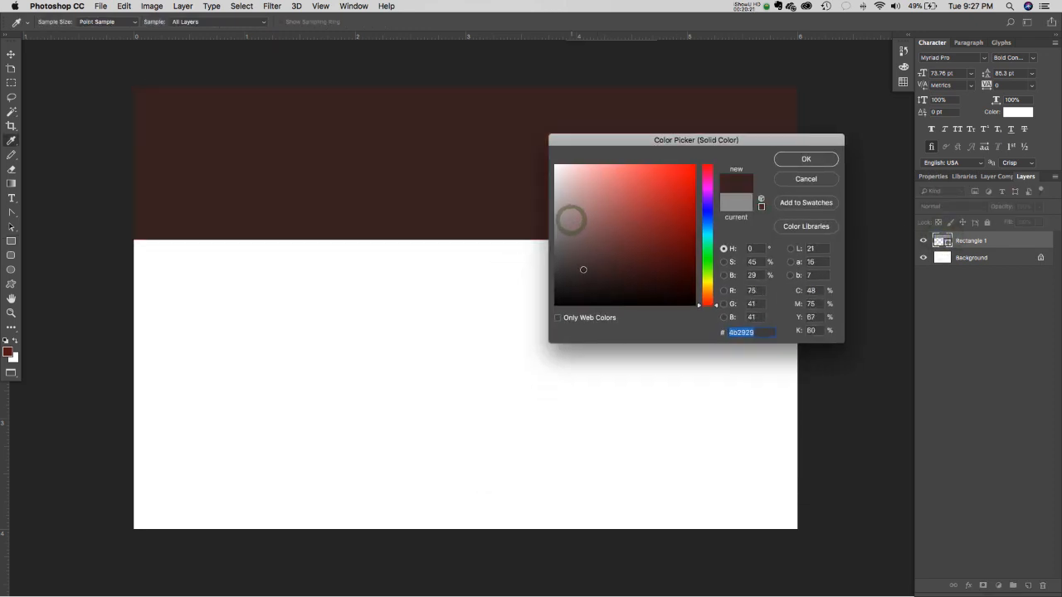
mouse_move(571, 219)
mouse_down()
mouse_move(570, 206)
mouse_move(575, 264)
mouse_move(572, 207)
mouse_up()
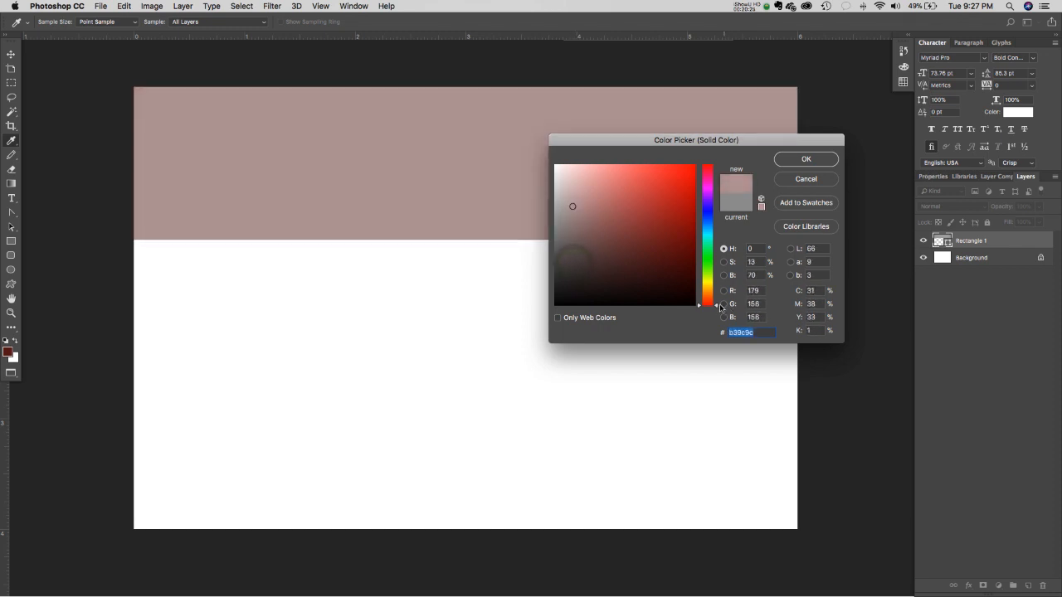
drag(717, 305, 719, 239)
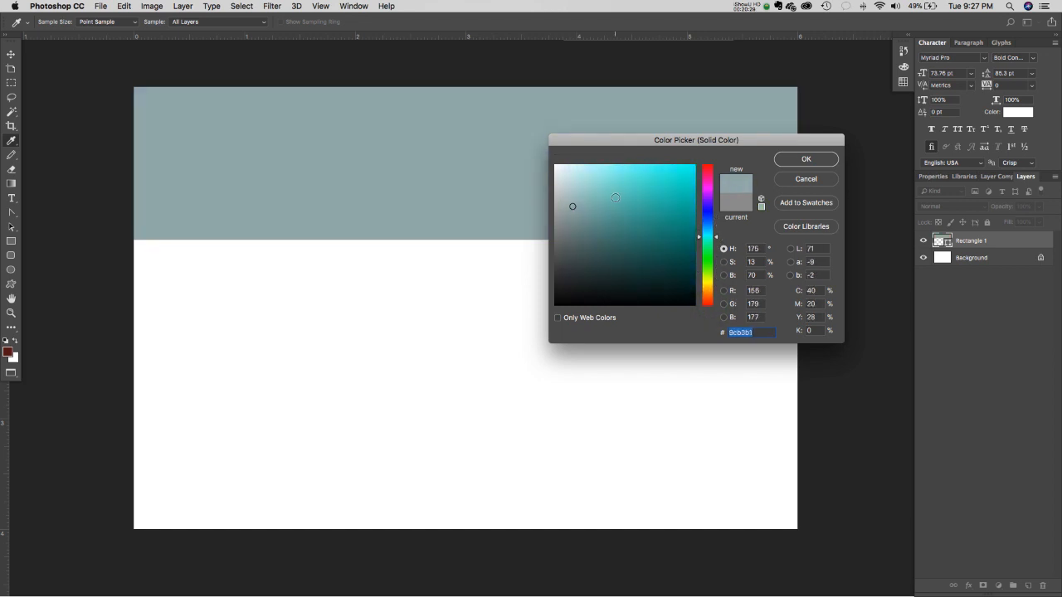
click(596, 195)
drag(599, 184, 576, 220)
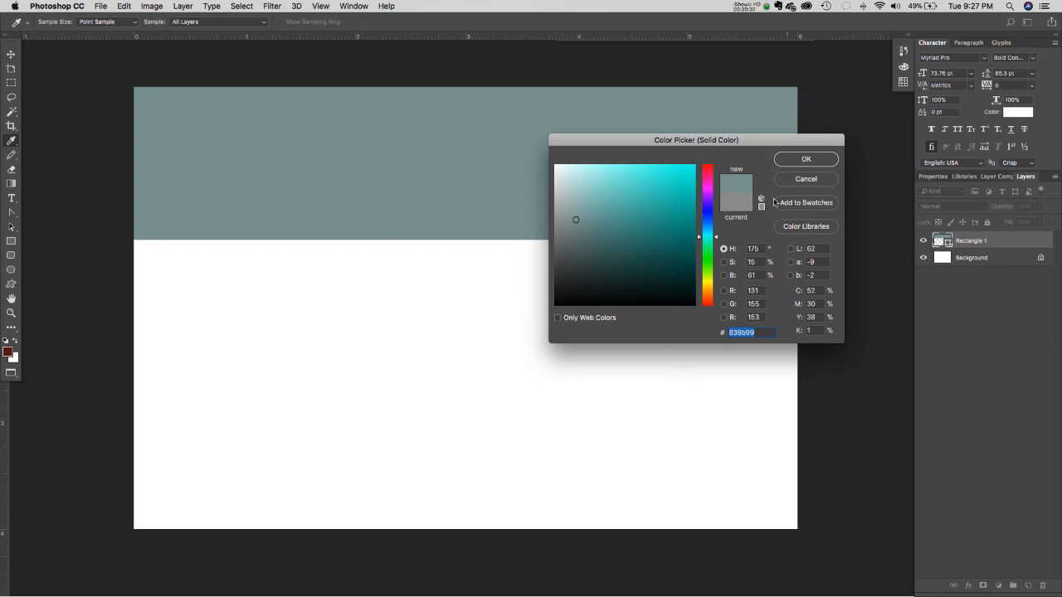
mouse_move(712, 143)
mouse_down()
mouse_move(751, 182)
mouse_move(712, 153)
mouse_up()
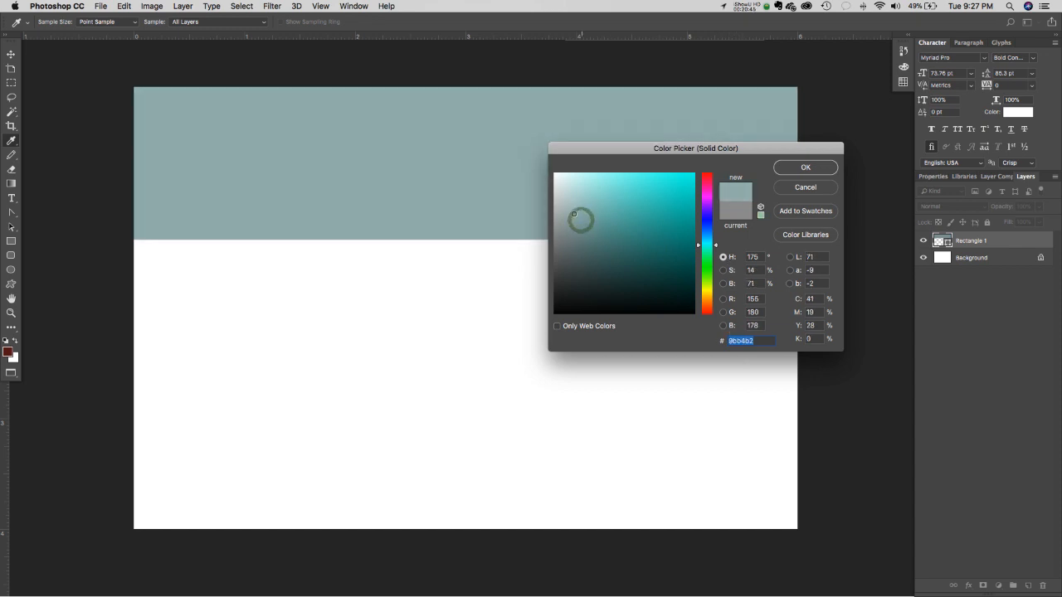
click(805, 168)
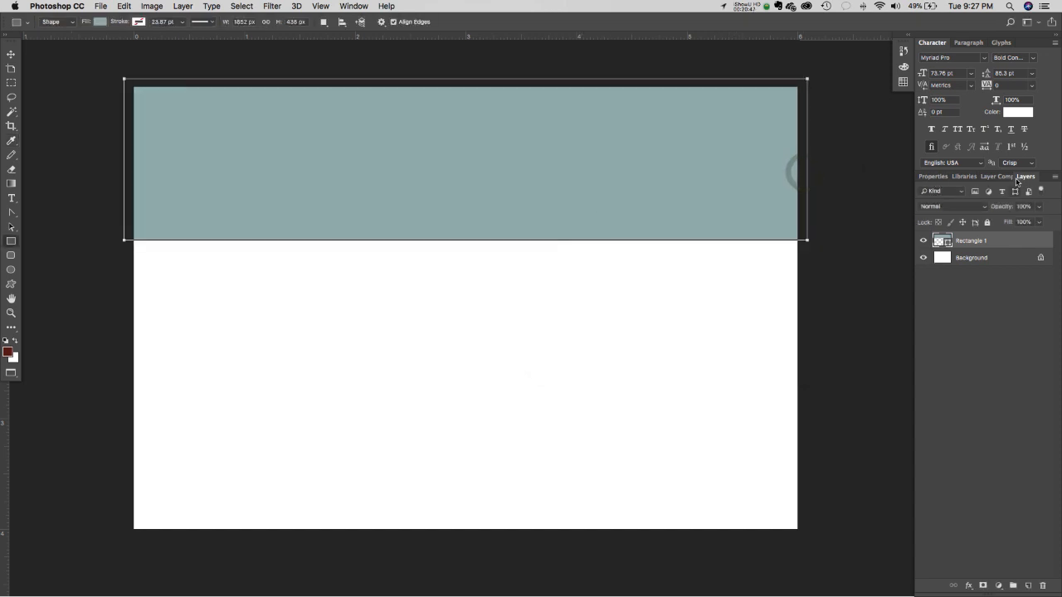
- Shift the top band's fill to a lighter, softer sage green
double_click(940, 240)
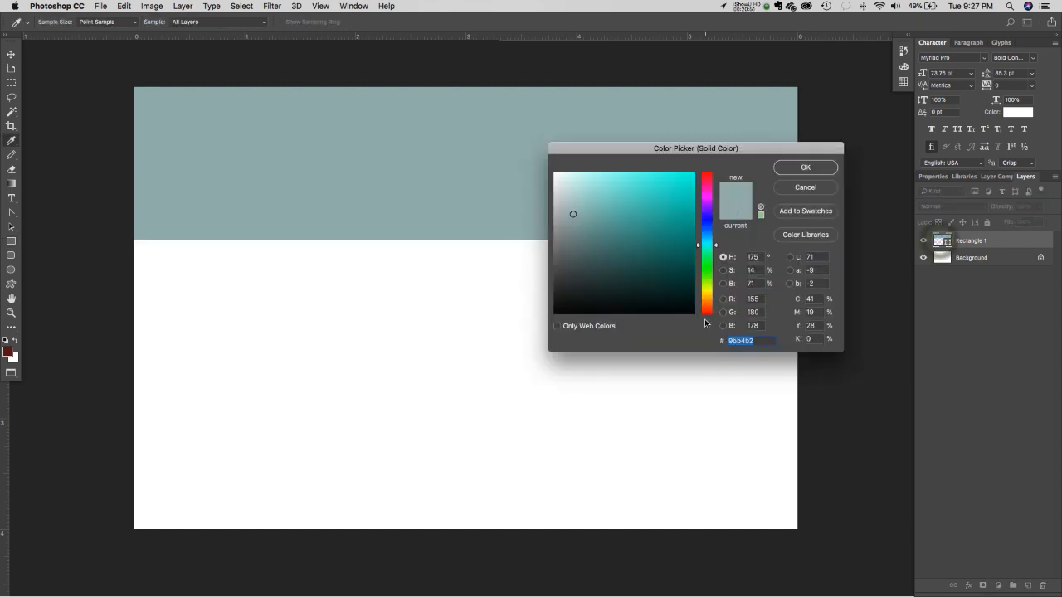
drag(714, 245, 716, 259)
click(566, 197)
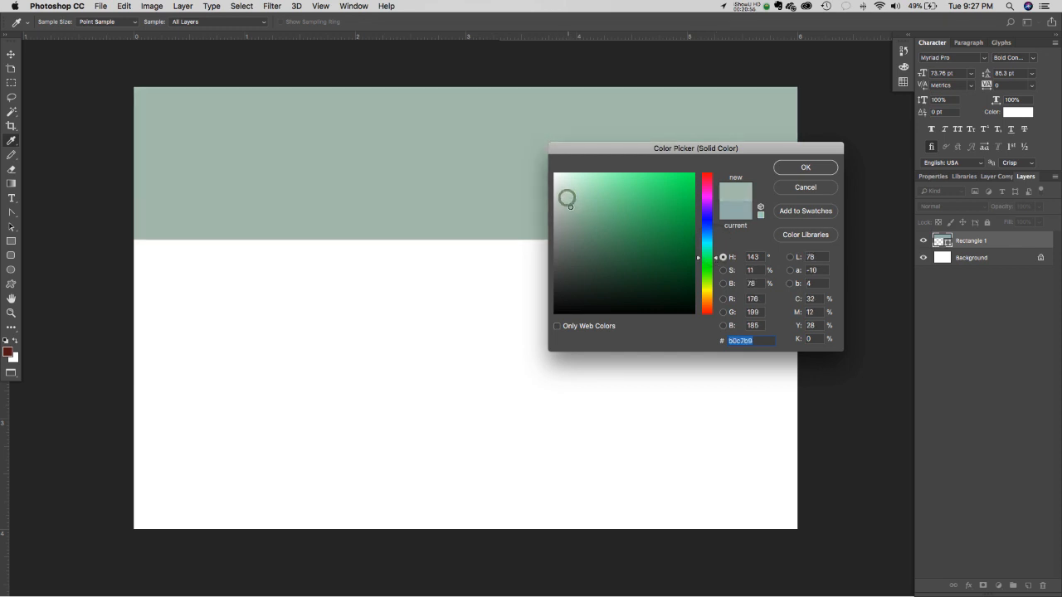
click(816, 166)
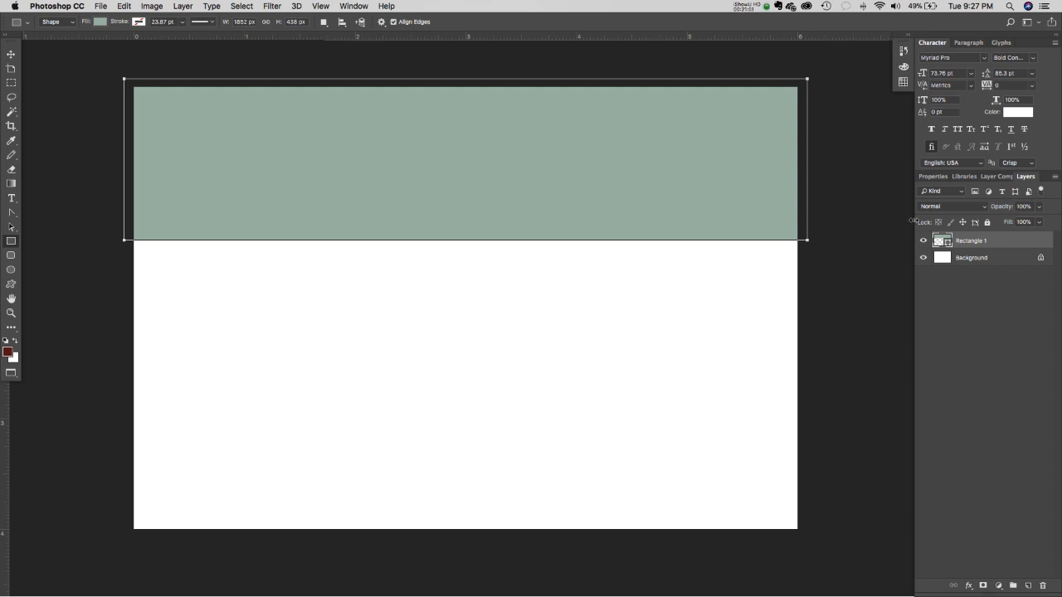
- Rename the sage-green Rectangle 1 layer to 'Top Box'
double_click(967, 241)
text(Top Box)
click(989, 287)
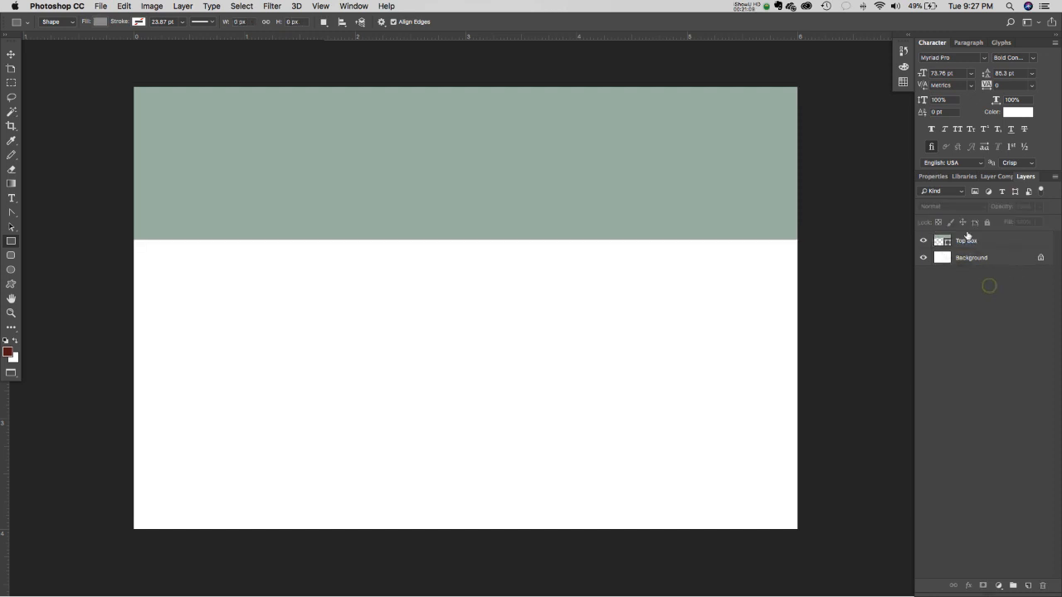
click(967, 240)
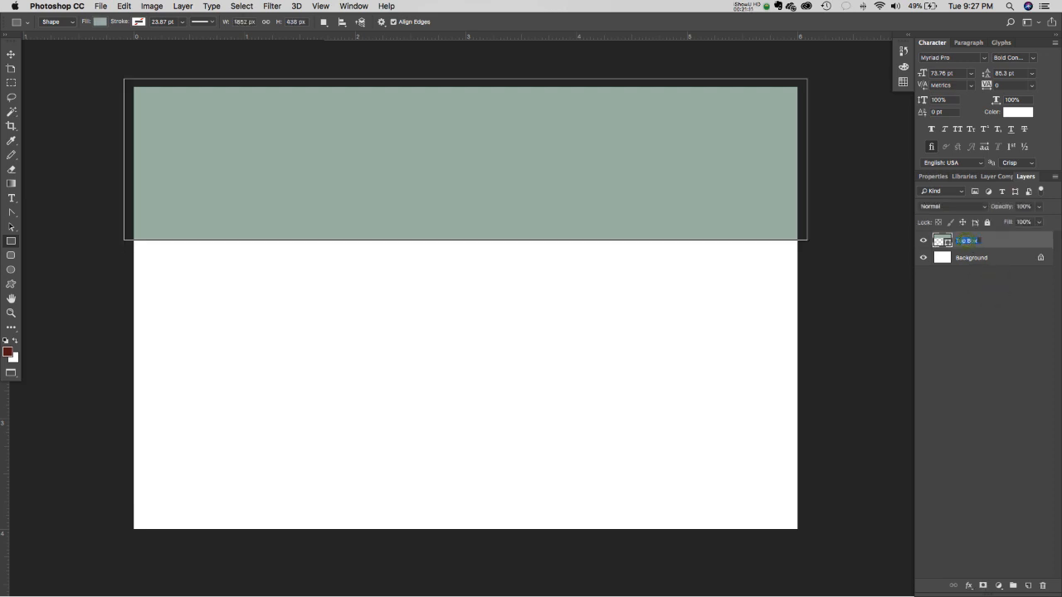
double_click(966, 241)
text(Top Box)
click(941, 277)
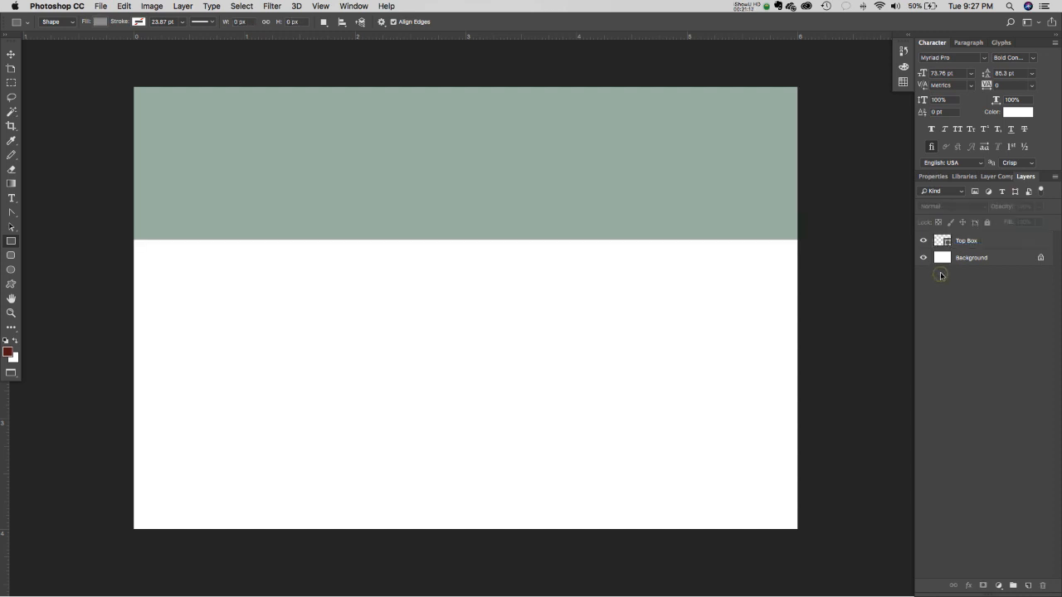
click(961, 241)
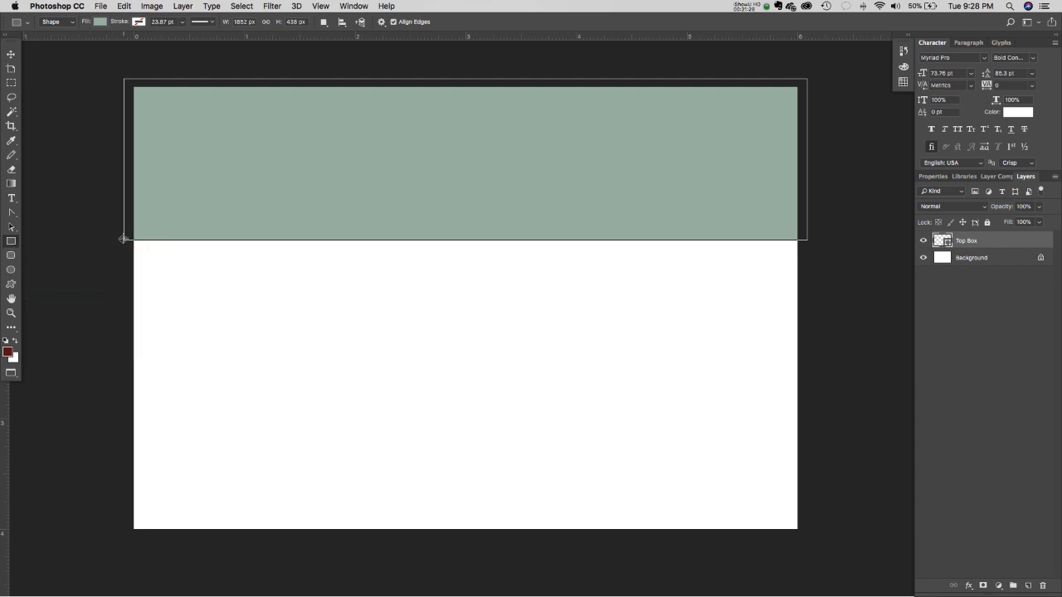
- Draw a rectangle from the band's lower-left corner to the canvas's bottom-right
drag(123, 239, 806, 544)
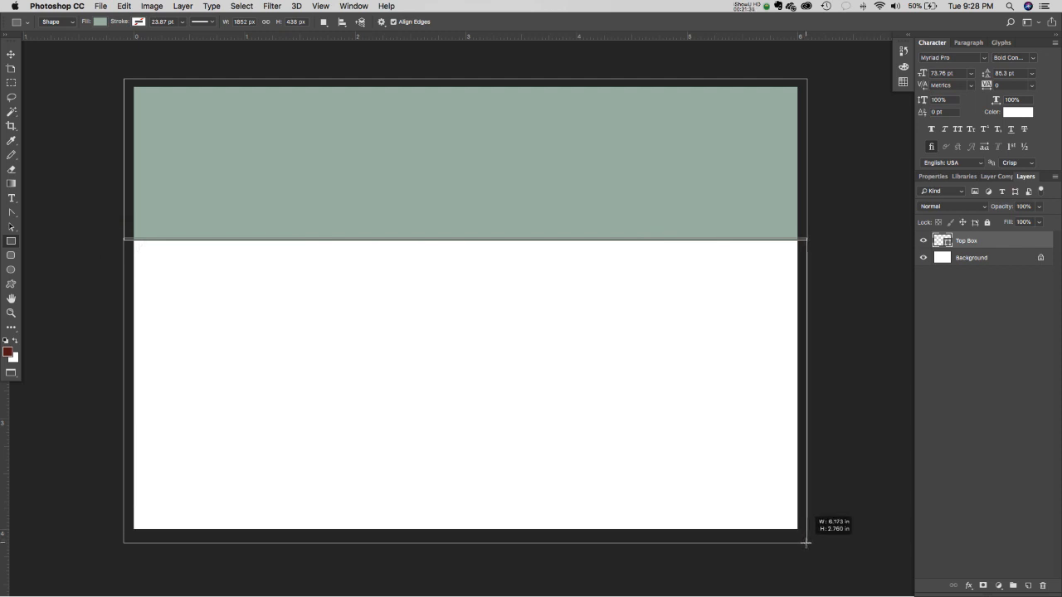
drag(806, 543, 806, 543)
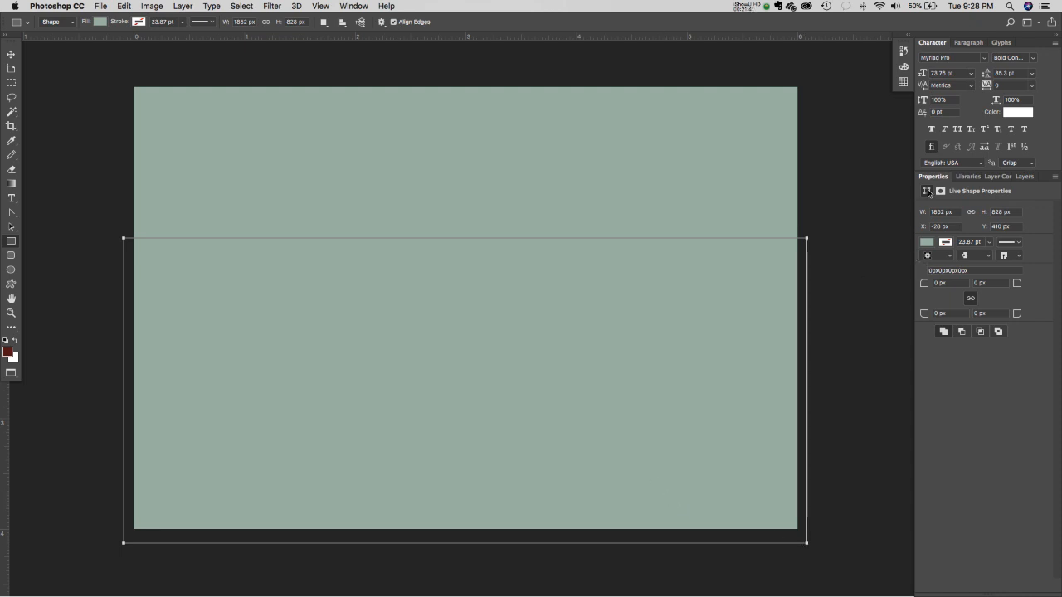
click(1025, 176)
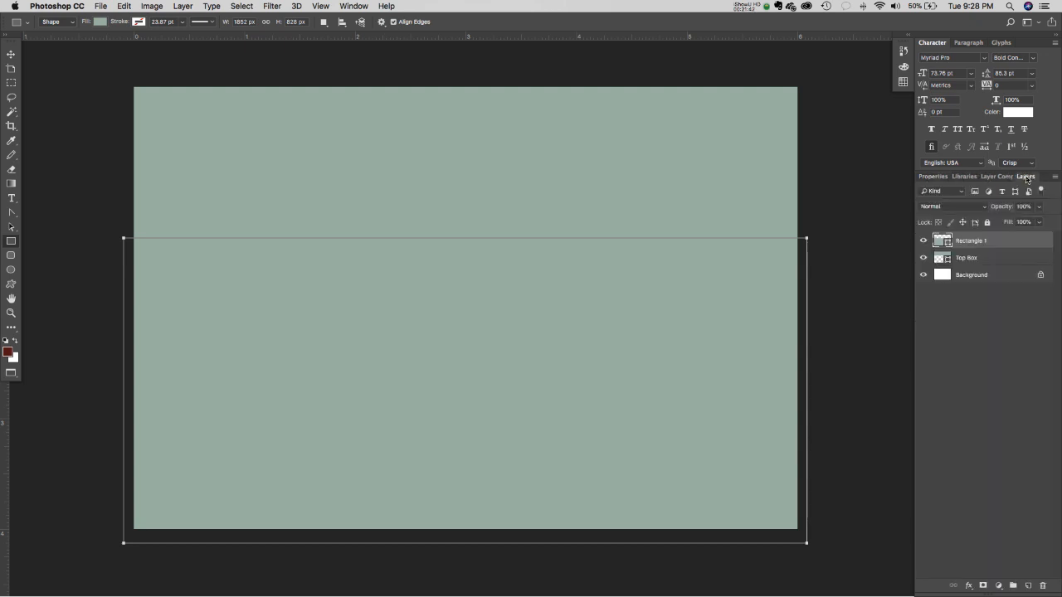
click(932, 176)
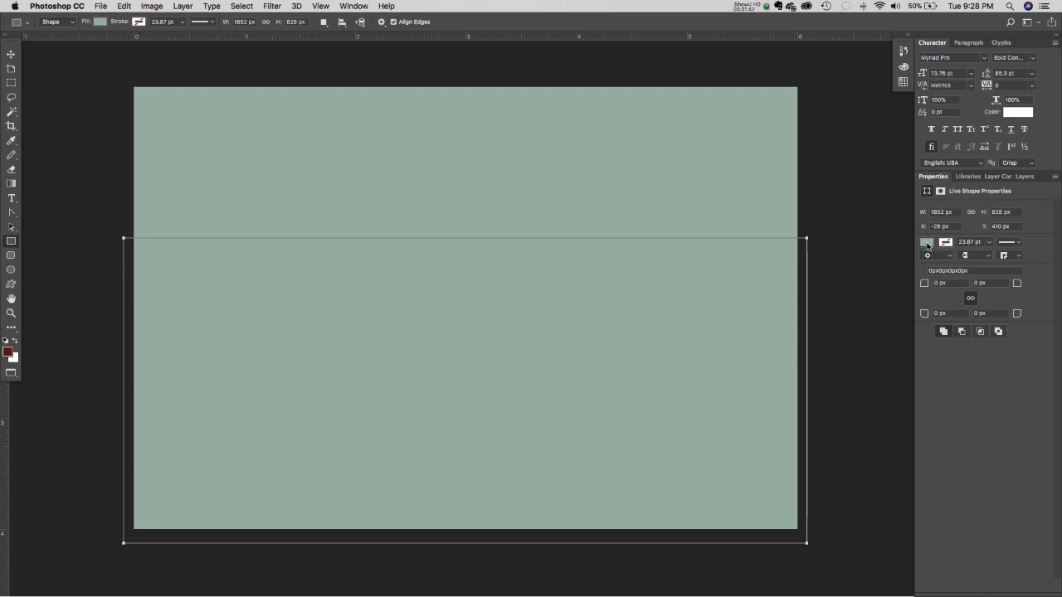
- Try recent fill swatches for the new rectangle, ending on light tan
click(926, 243)
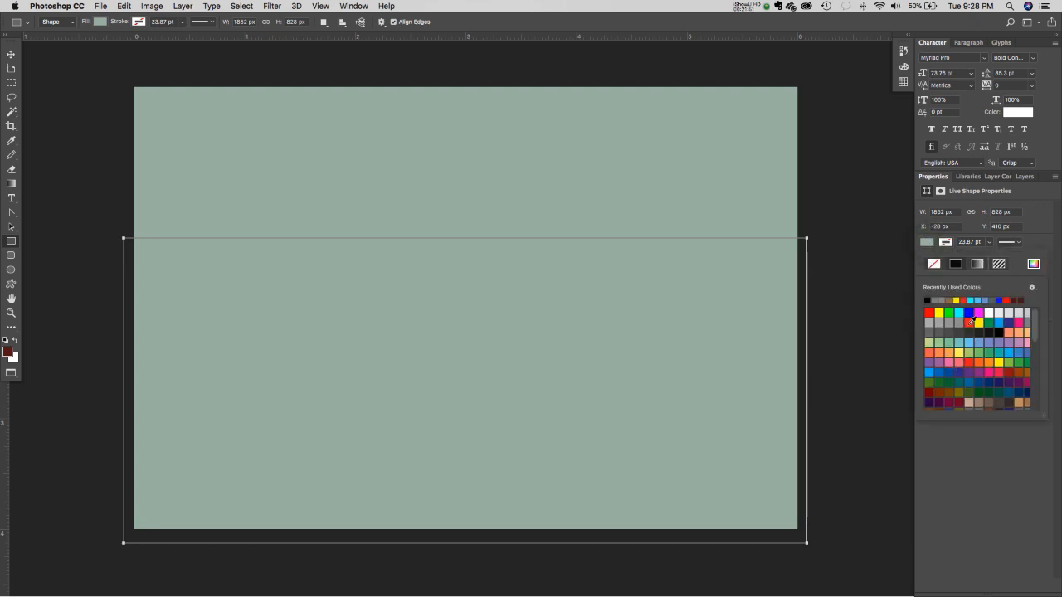
click(942, 300)
click(949, 302)
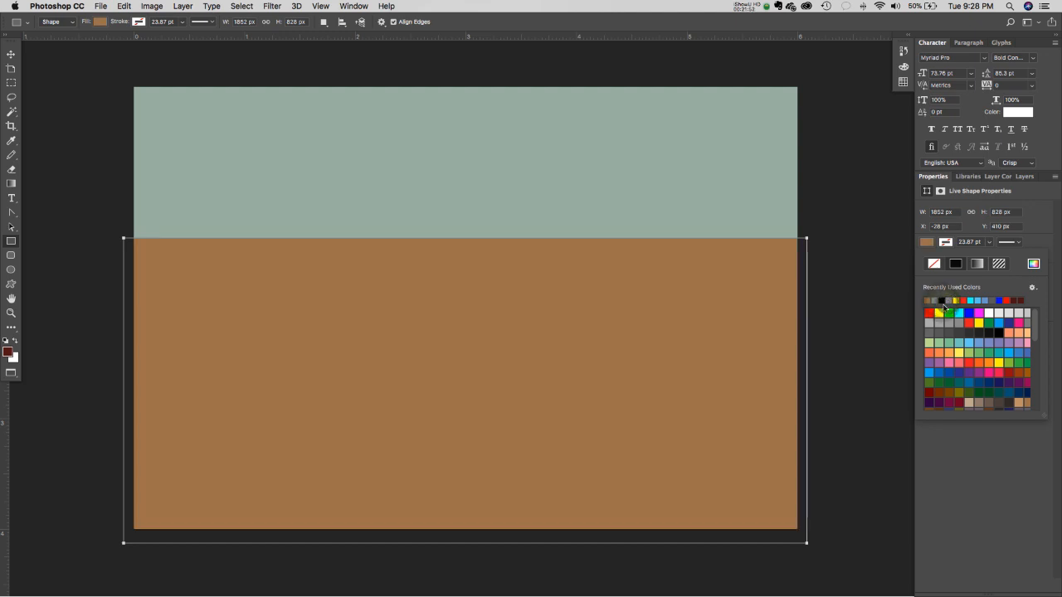
click(968, 402)
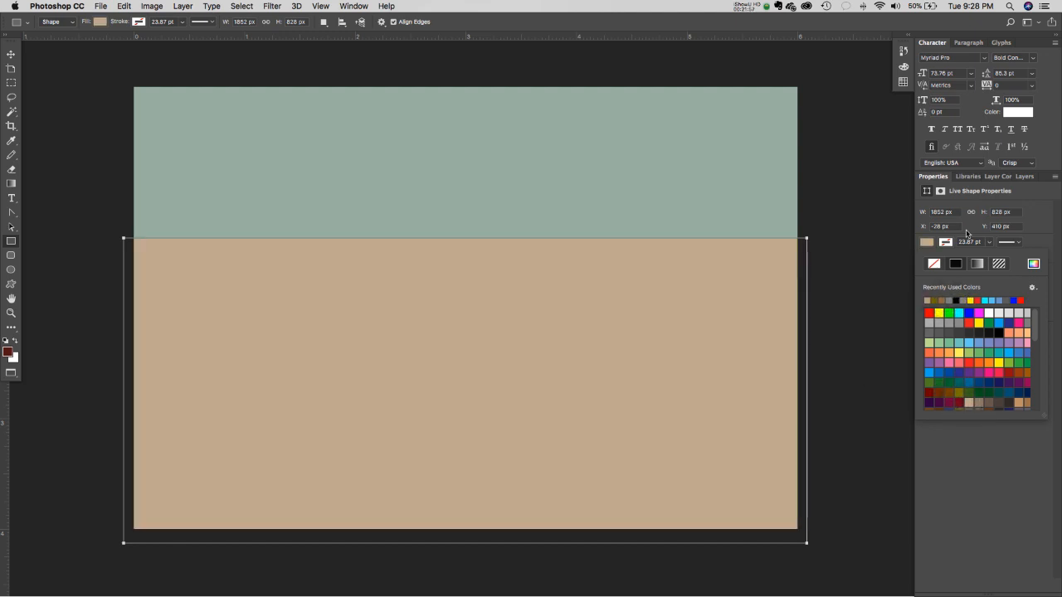
click(1026, 176)
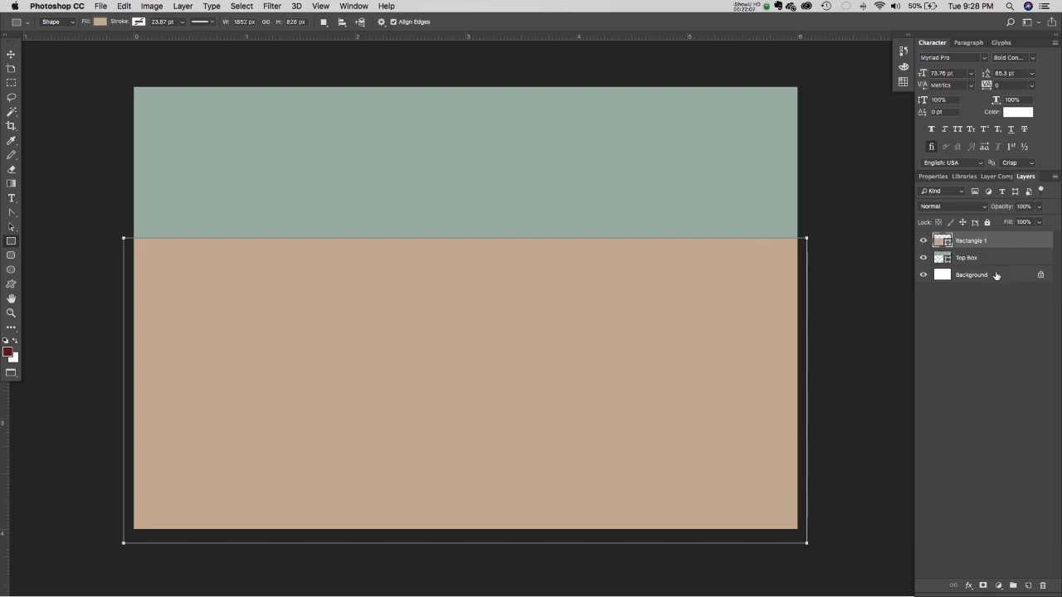
- Adjust the rectangle's fill to a muted tan-brown in the Color Picker
double_click(941, 241)
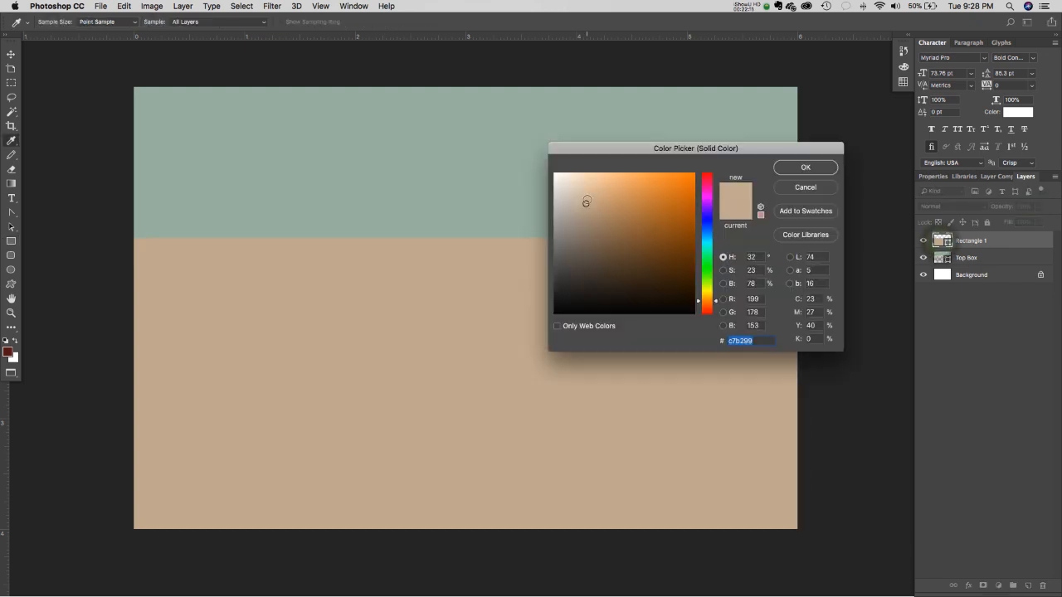
click(586, 199)
drag(573, 196, 599, 222)
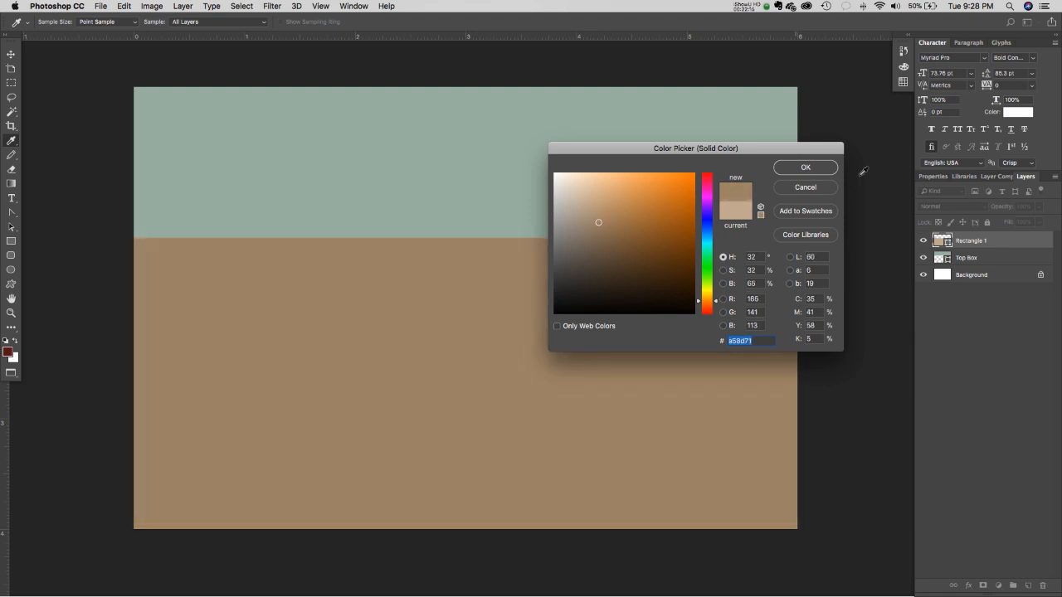
click(805, 169)
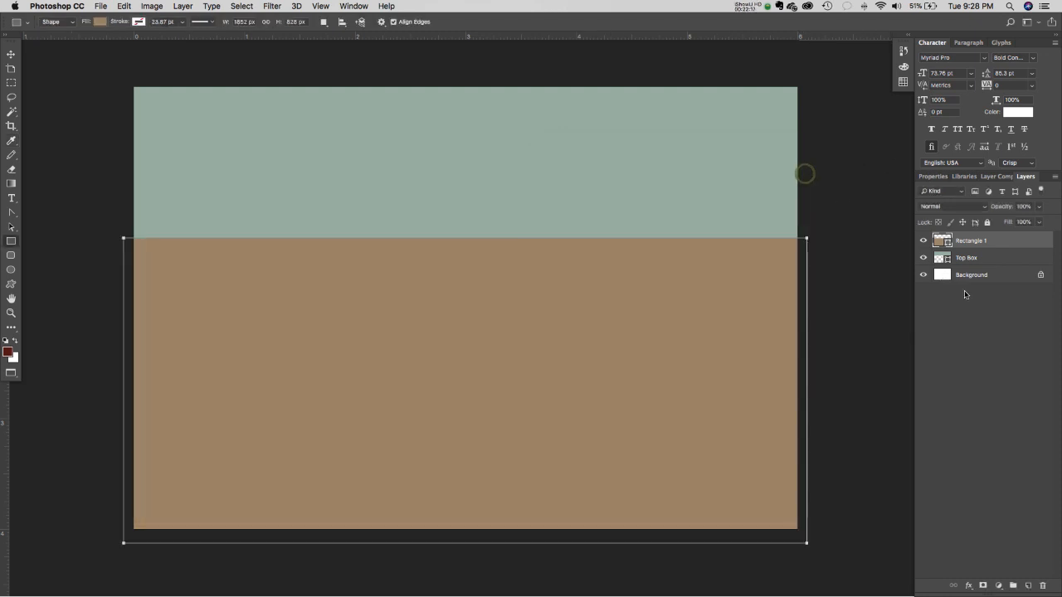
- Rename the lower layer 'Bottom Box' and reorder so Top Box sits above it
double_click(971, 241)
text(Bottom Box)
click(963, 326)
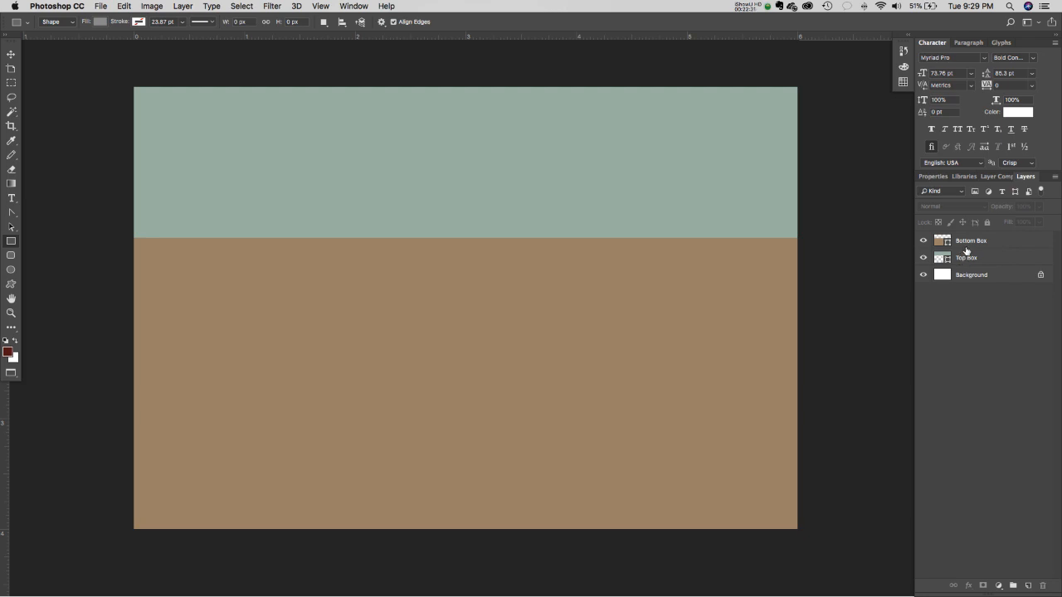
drag(966, 243, 970, 261)
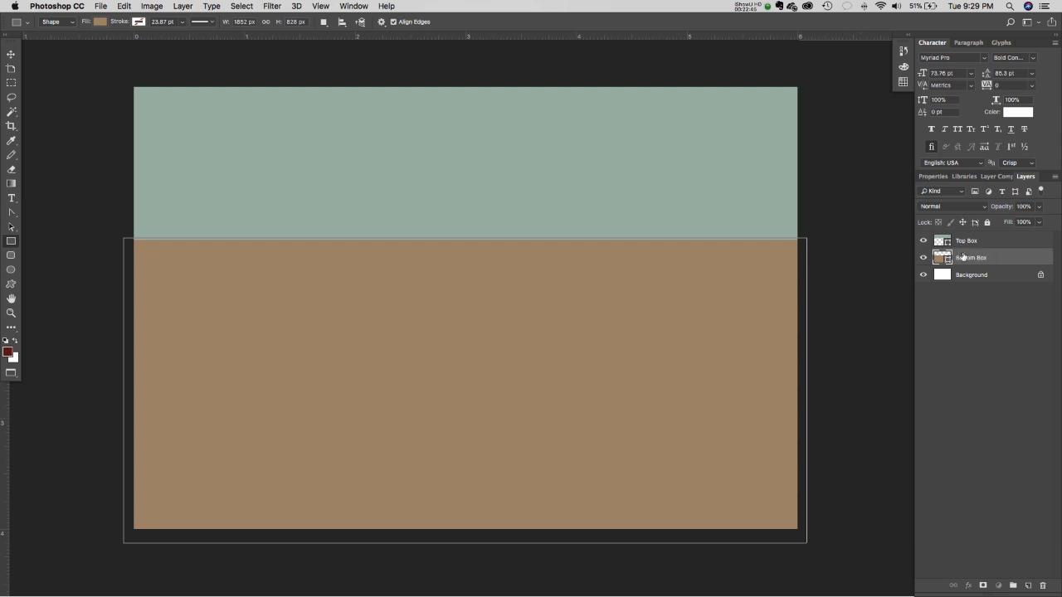
mouse_move(963, 255)
mouse_down()
mouse_move(963, 234)
mouse_move(971, 260)
mouse_up()
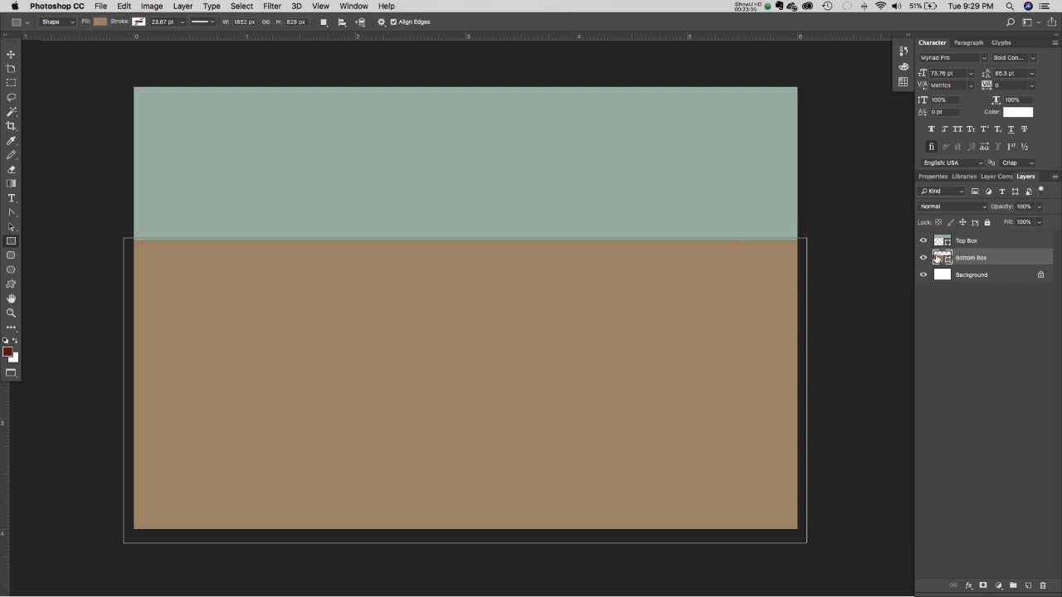
- Resize Top Box's corner and upper edge so it fits snugly against the canvas top
click(963, 241)
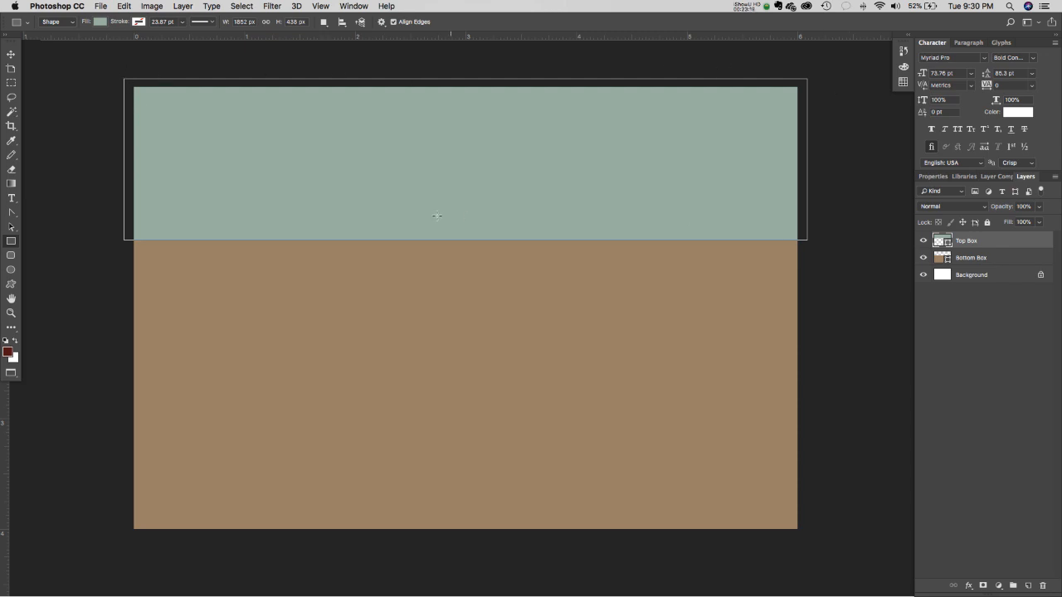
click(12, 54)
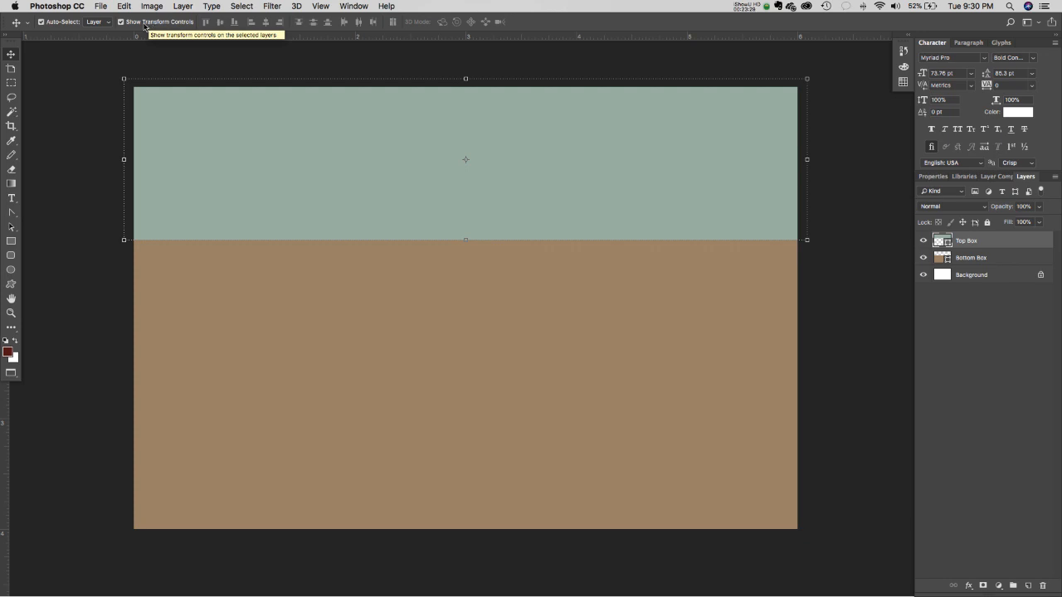
mouse_move(123, 78)
mouse_down()
mouse_move(341, 157)
mouse_move(130, 81)
mouse_up()
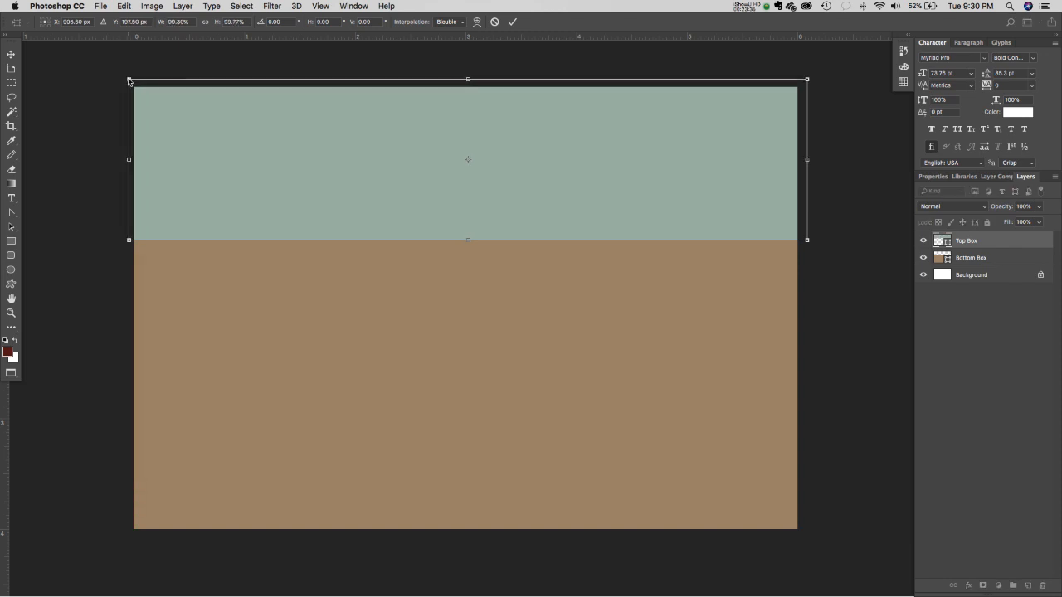
double_click(195, 122)
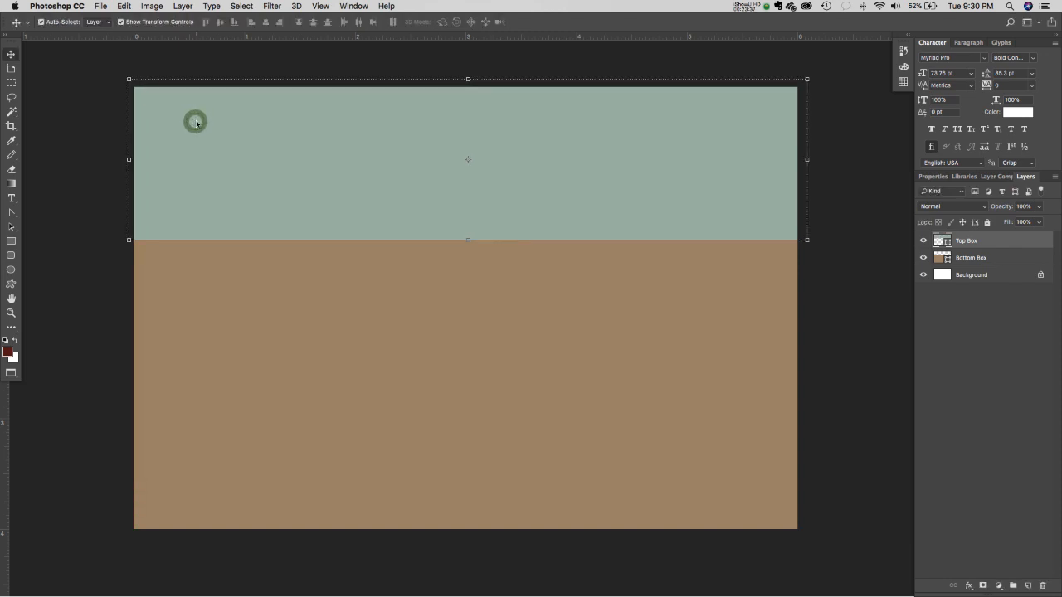
drag(468, 79, 463, 133)
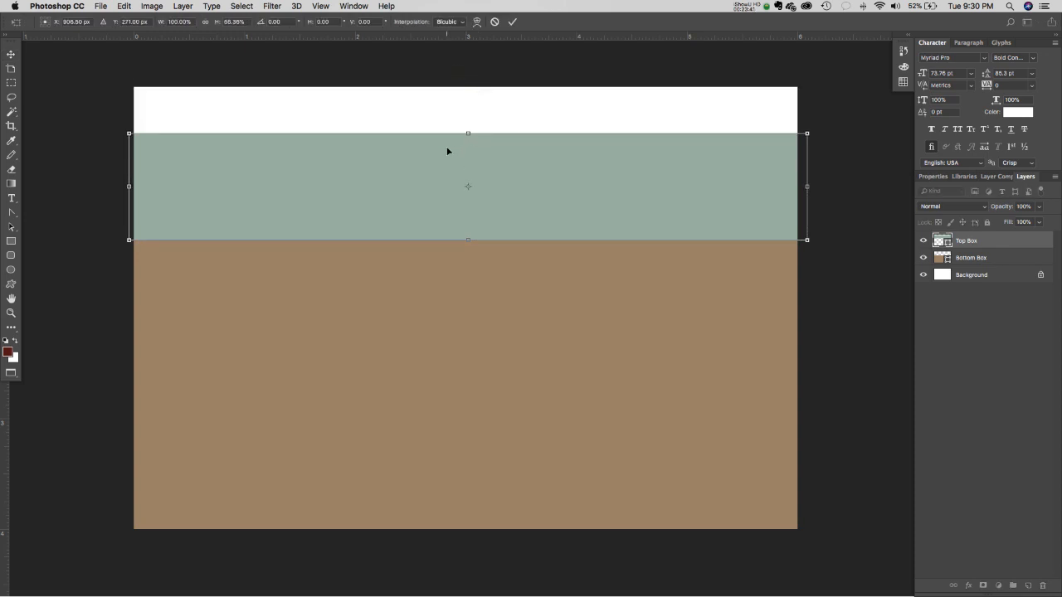
double_click(447, 151)
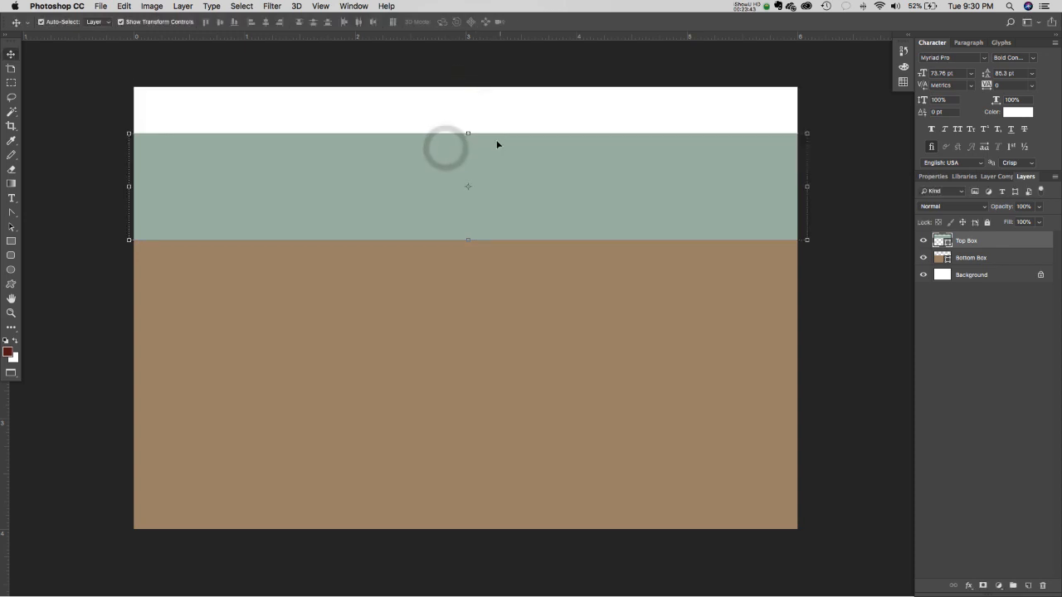
drag(468, 133, 469, 81)
double_click(449, 138)
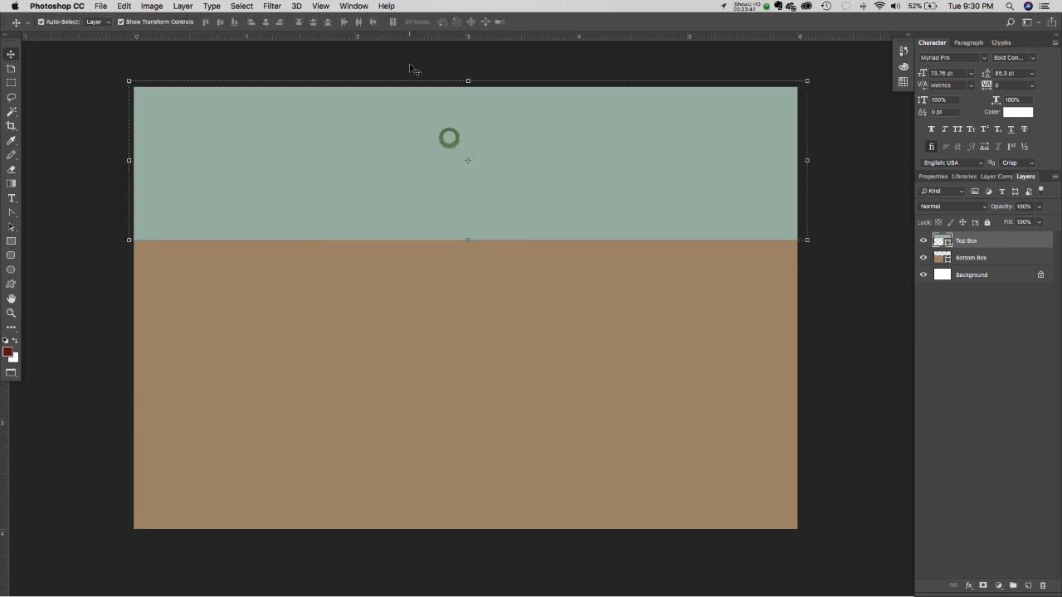
click(409, 64)
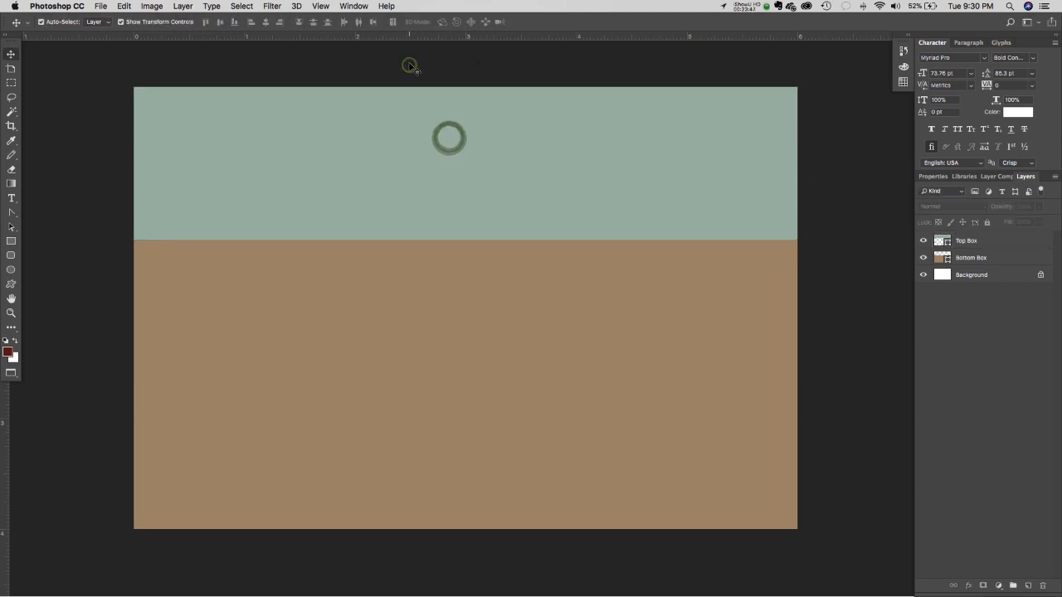
click(962, 242)
click(11, 241)
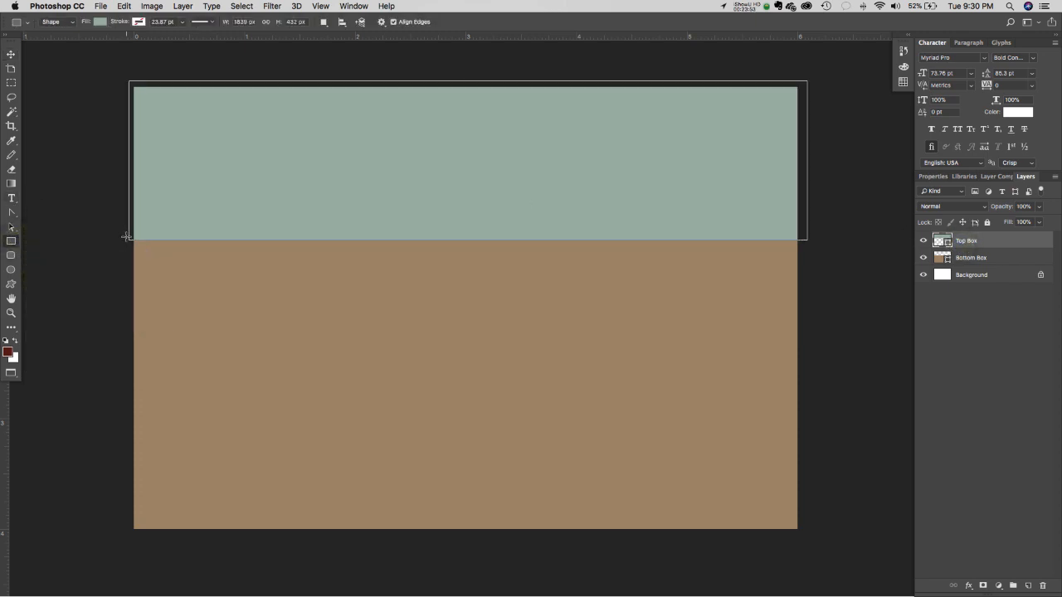
- Draw a thin rectangle across the green/tan boundary and name its layer 'Stripe'
drag(124, 233, 807, 252)
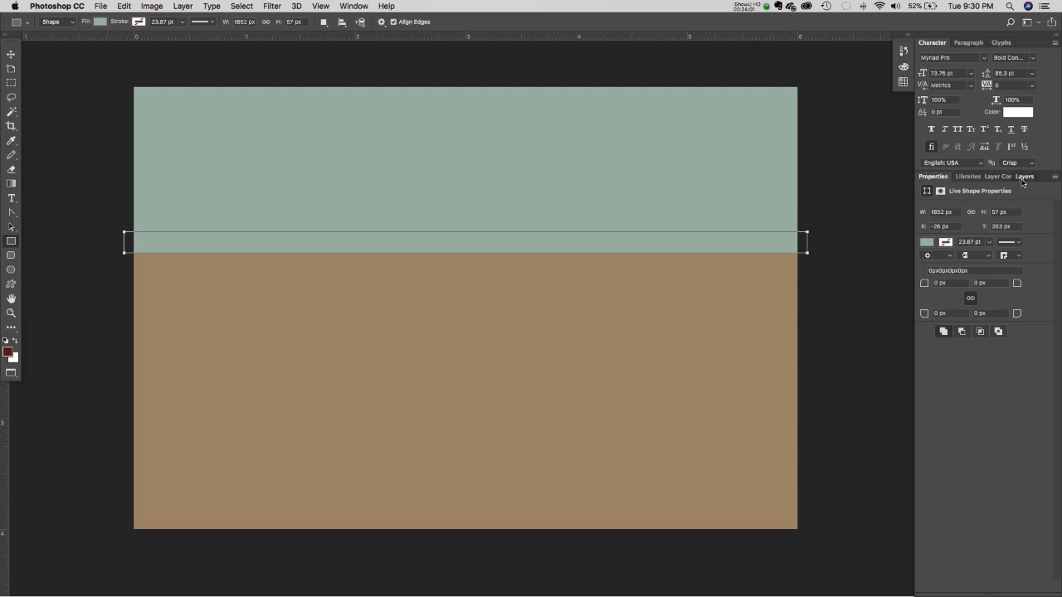
click(1025, 177)
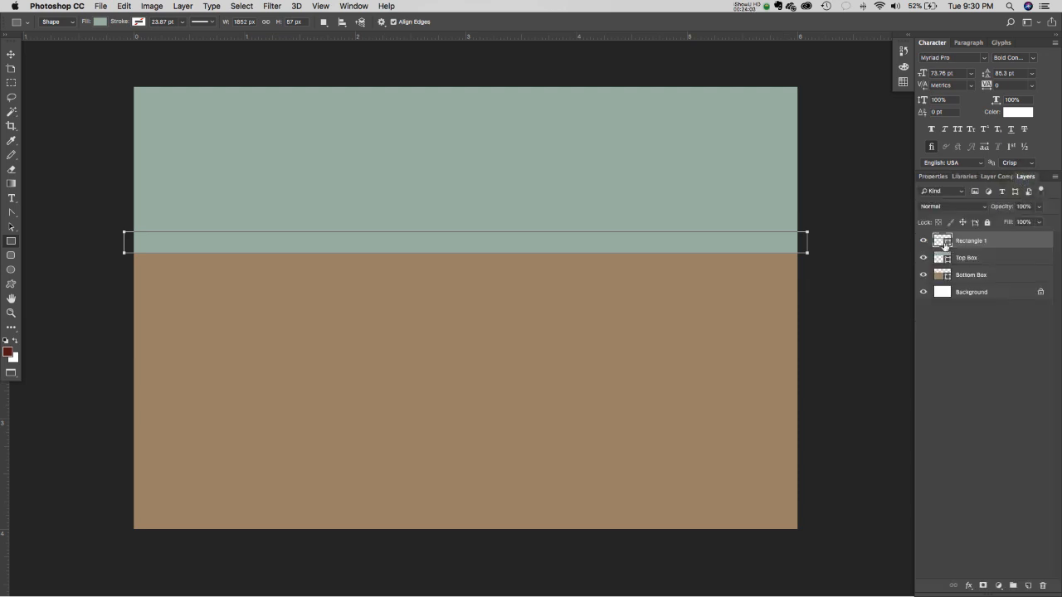
double_click(977, 242)
text(Stripe)
click(950, 322)
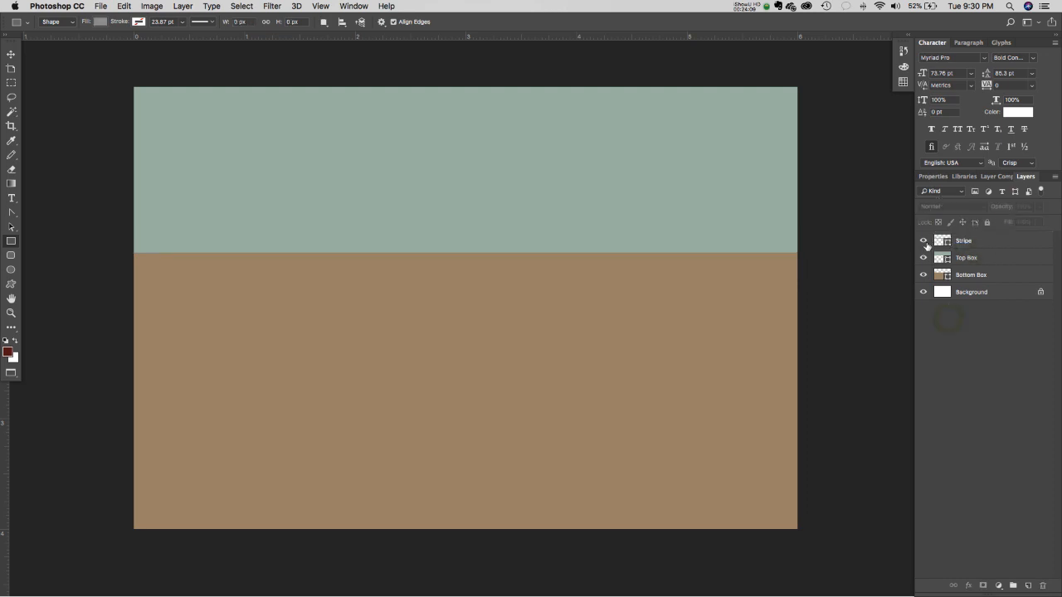
- Set the stripe's fill to a rich brown (845a24) in the Color Picker
double_click(943, 240)
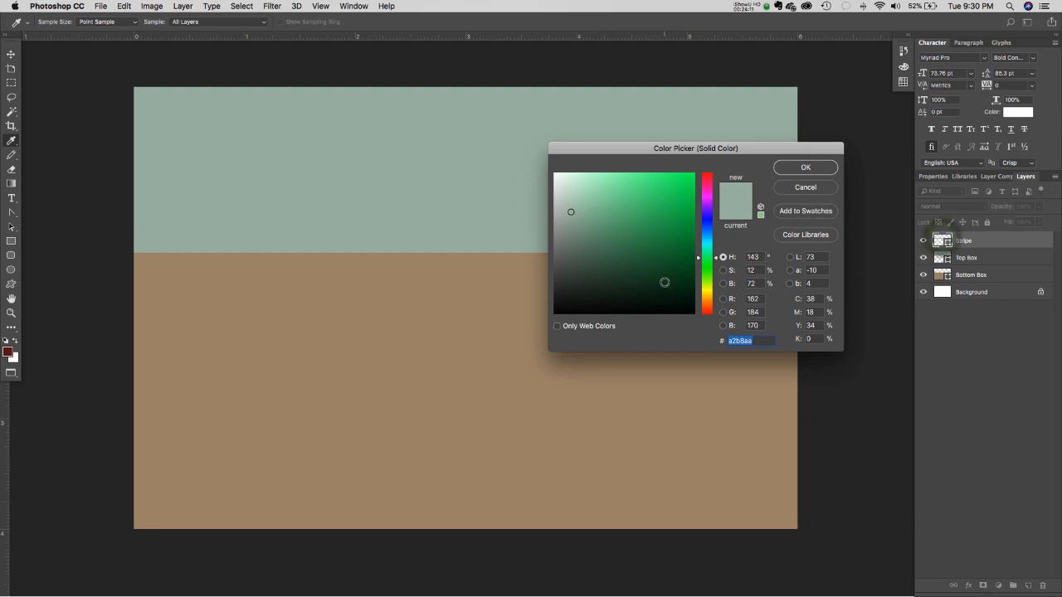
click(576, 295)
drag(578, 283, 583, 256)
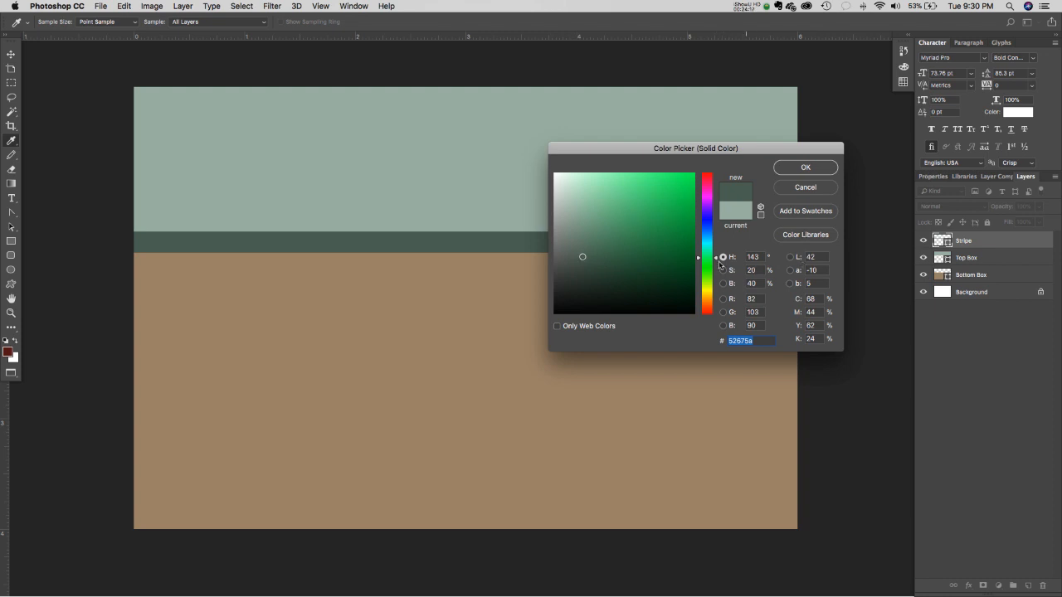
drag(710, 290, 711, 301)
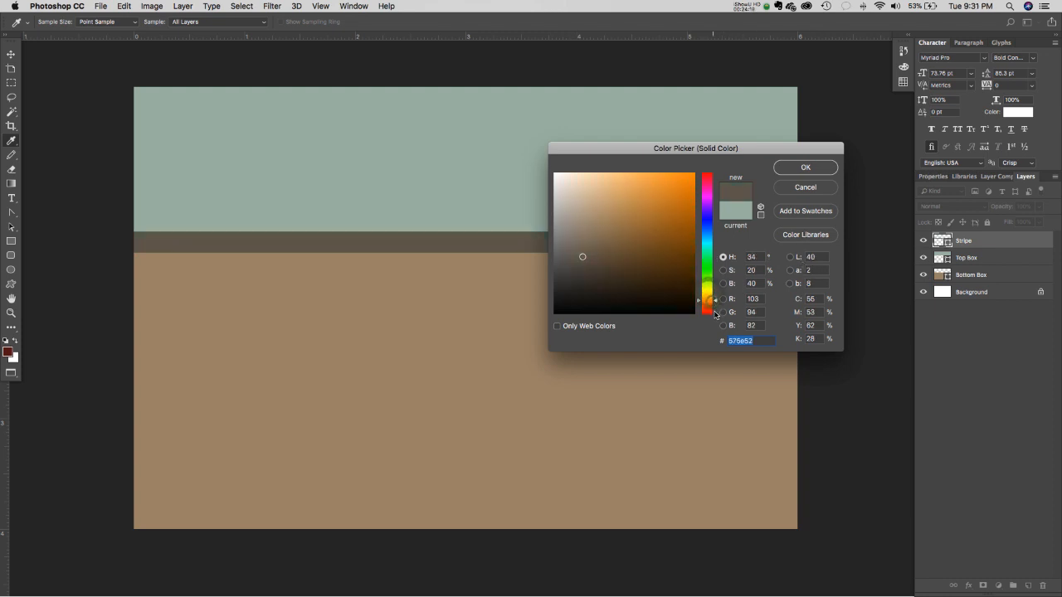
mouse_move(652, 276)
mouse_down()
mouse_move(654, 253)
mouse_move(639, 262)
mouse_move(656, 241)
mouse_up()
click(803, 171)
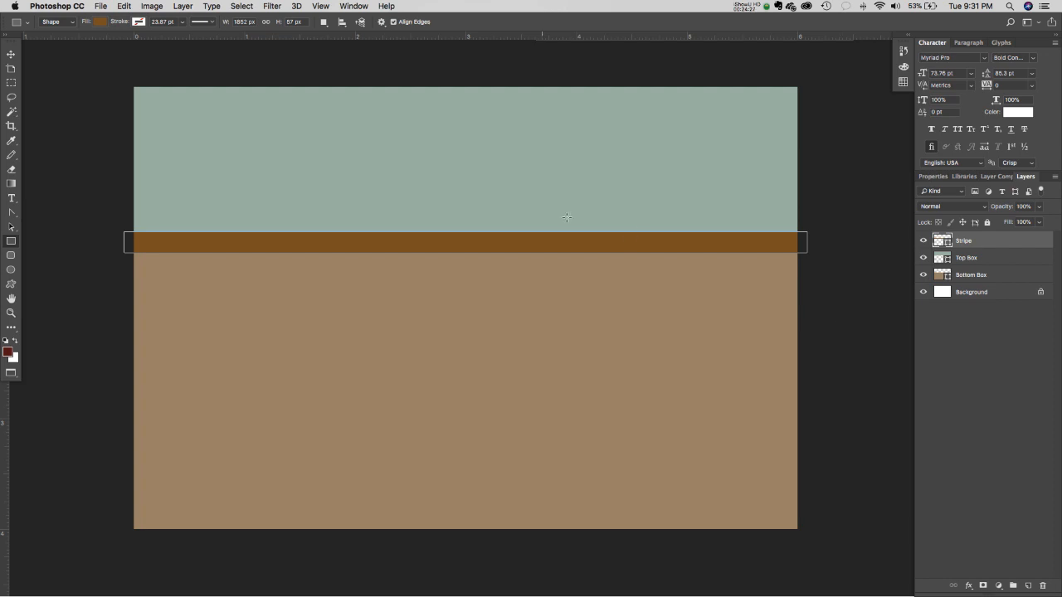
- Pull the stripe's top edge down to thin it, then save the document
click(15, 58)
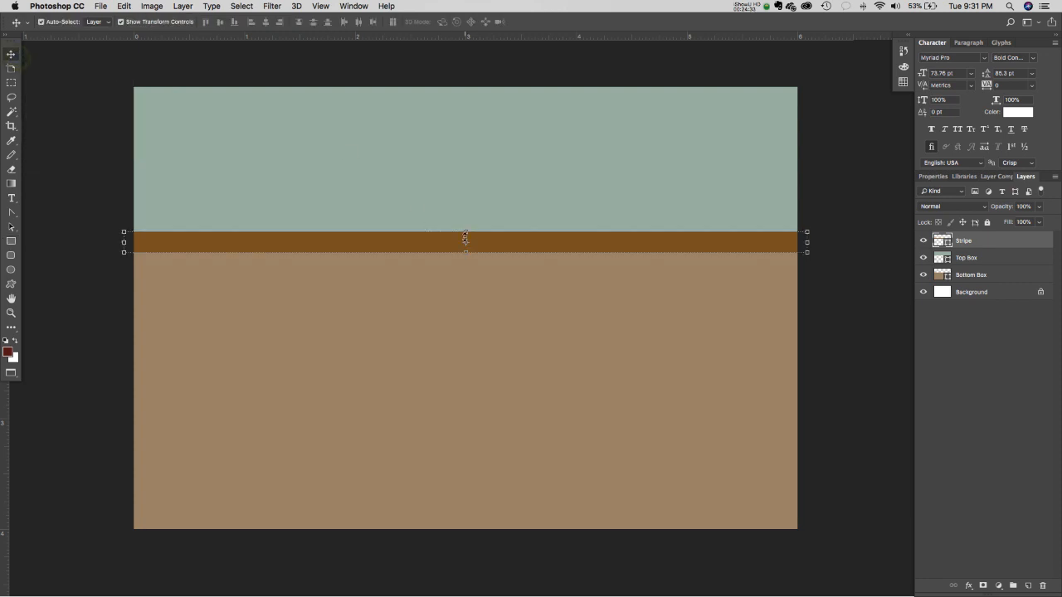
mouse_move(466, 232)
mouse_down()
mouse_move(465, 212)
mouse_move(469, 248)
mouse_move(479, 236)
mouse_up()
double_click(479, 241)
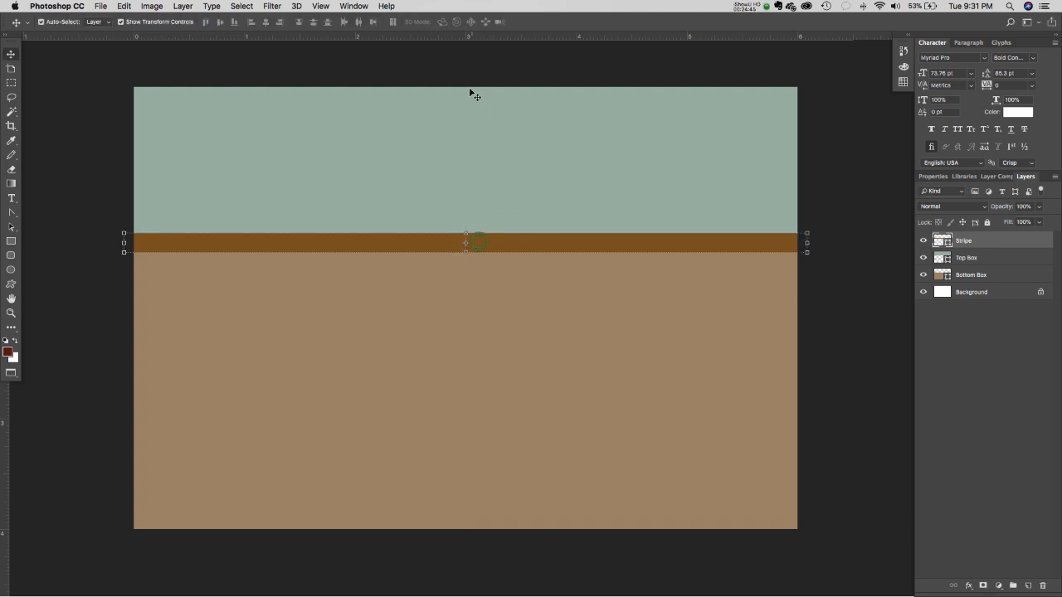
click(444, 68)
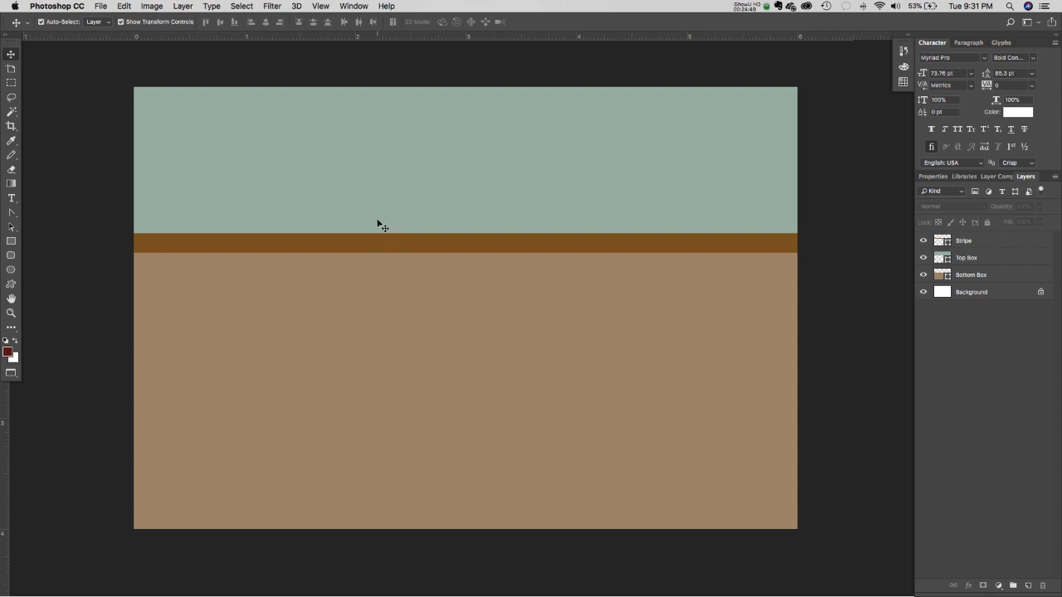
click(101, 7)
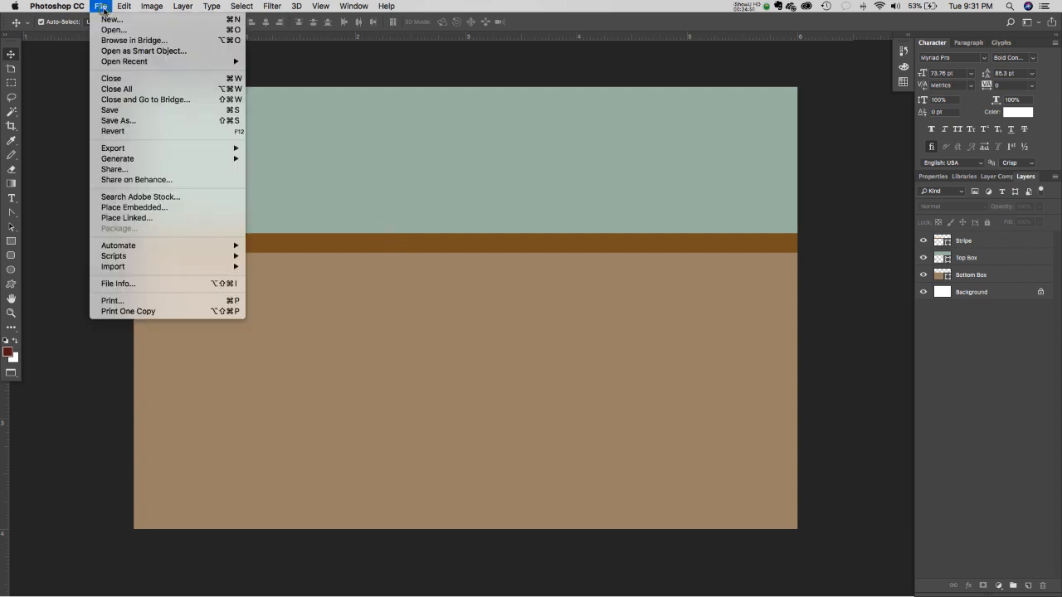
click(126, 111)
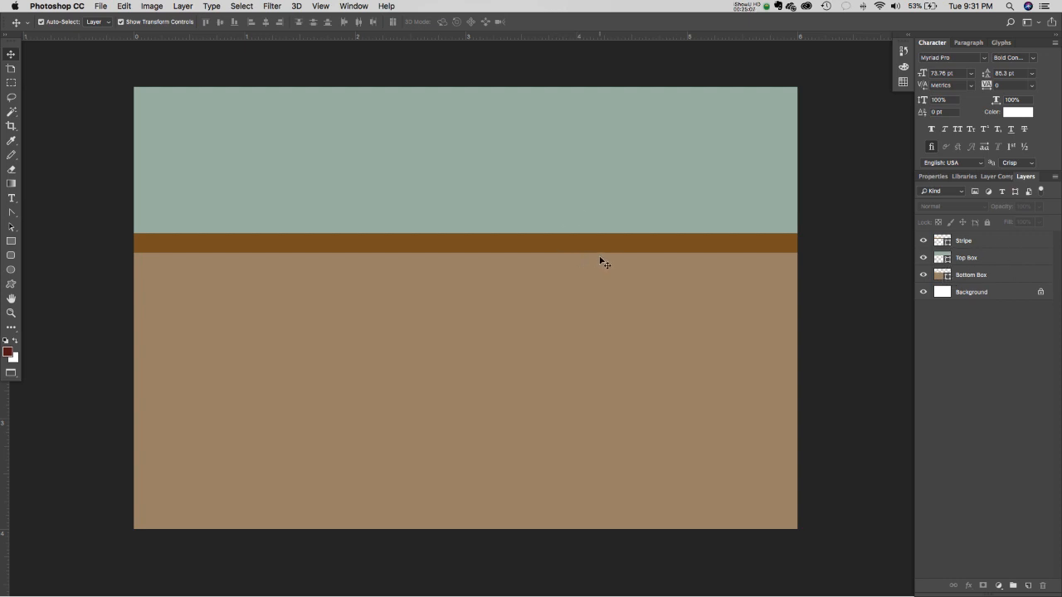
- Draw a 775 px grey circle on the canvas's left side, overlapping the stripe
click(13, 270)
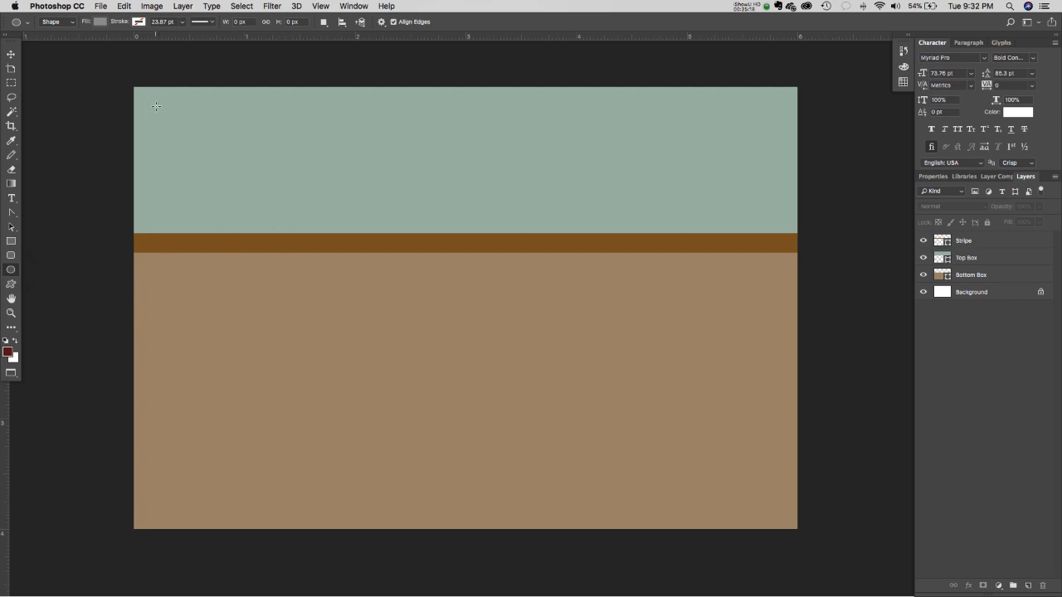
drag(156, 107, 441, 481)
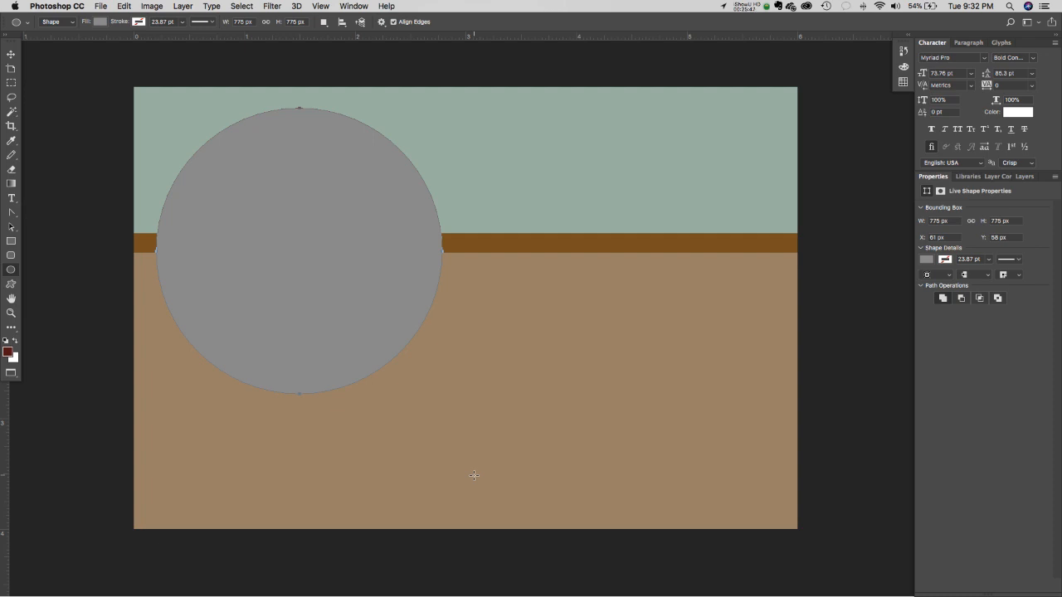
click(1026, 177)
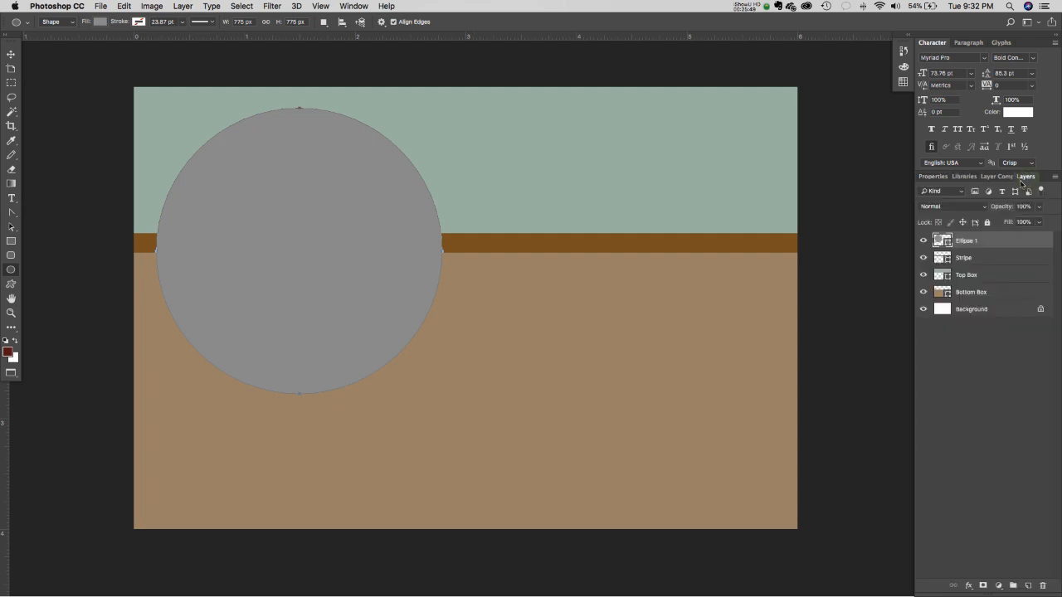
- Rename the Ellipse 1 layer to 'Circle'
double_click(969, 244)
text(Circle)
key(Return)
- Fill the circle with the stripe's brown (835923) sampled in the Color Picker
double_click(938, 240)
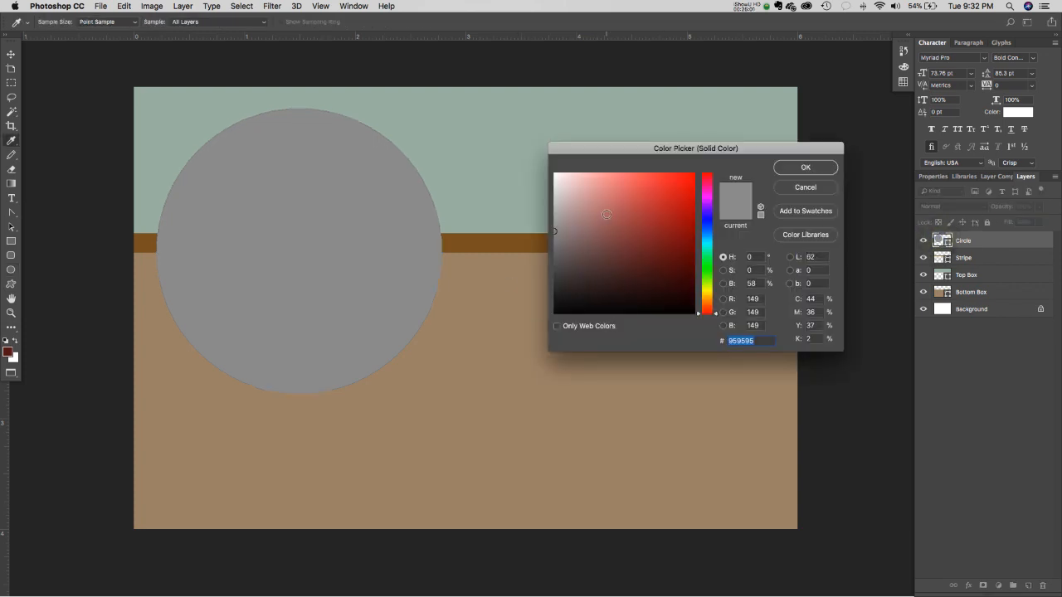
drag(601, 148, 665, 74)
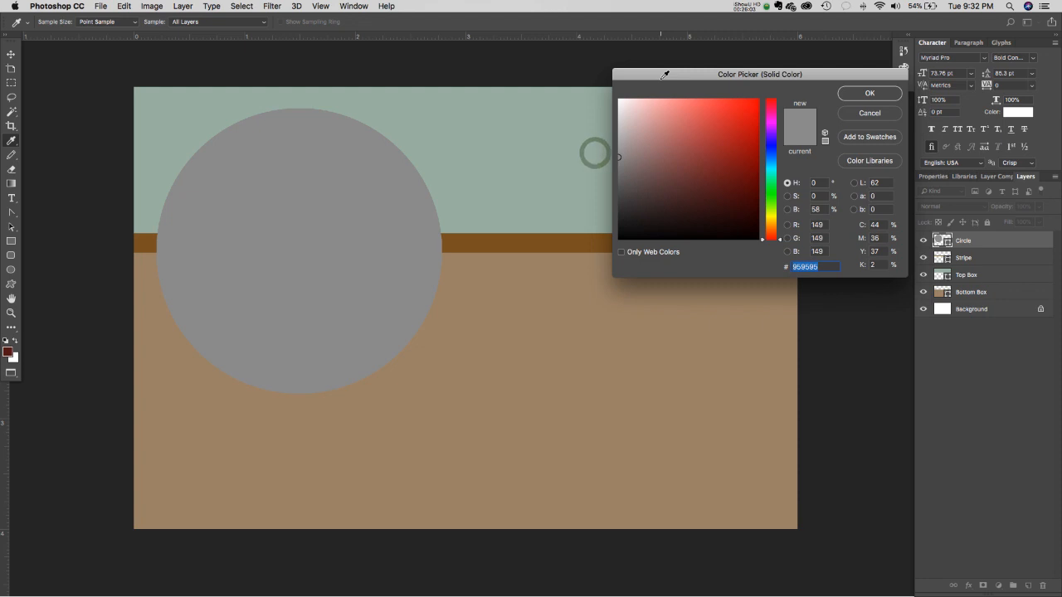
mouse_move(679, 139)
mouse_down()
mouse_move(671, 157)
mouse_move(687, 194)
mouse_up()
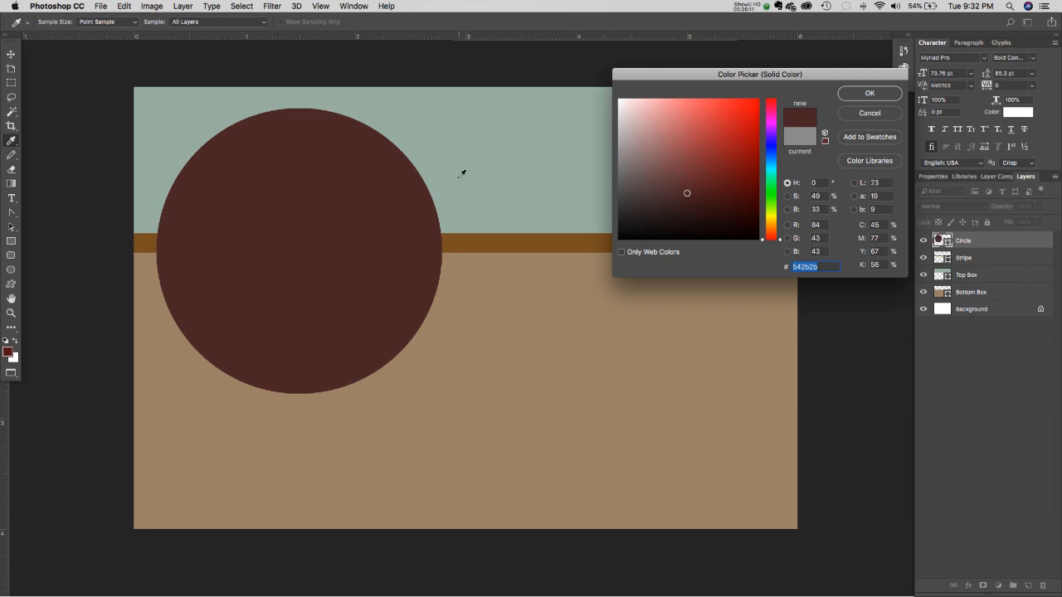
click(456, 236)
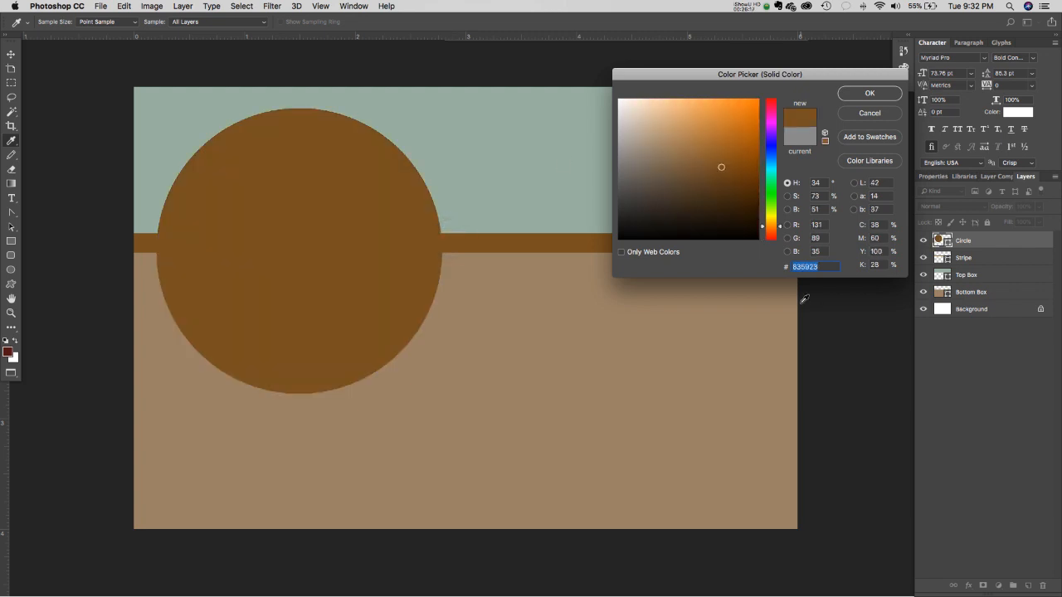
click(535, 163)
click(478, 240)
click(867, 96)
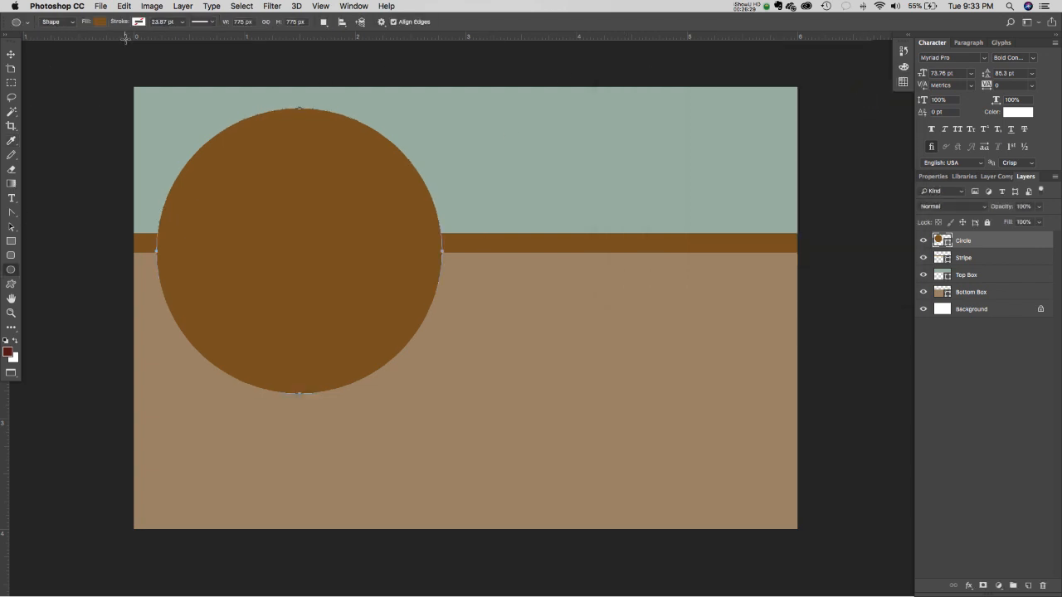
- Switch to the Move tool and reselect the circle on the canvas
click(11, 54)
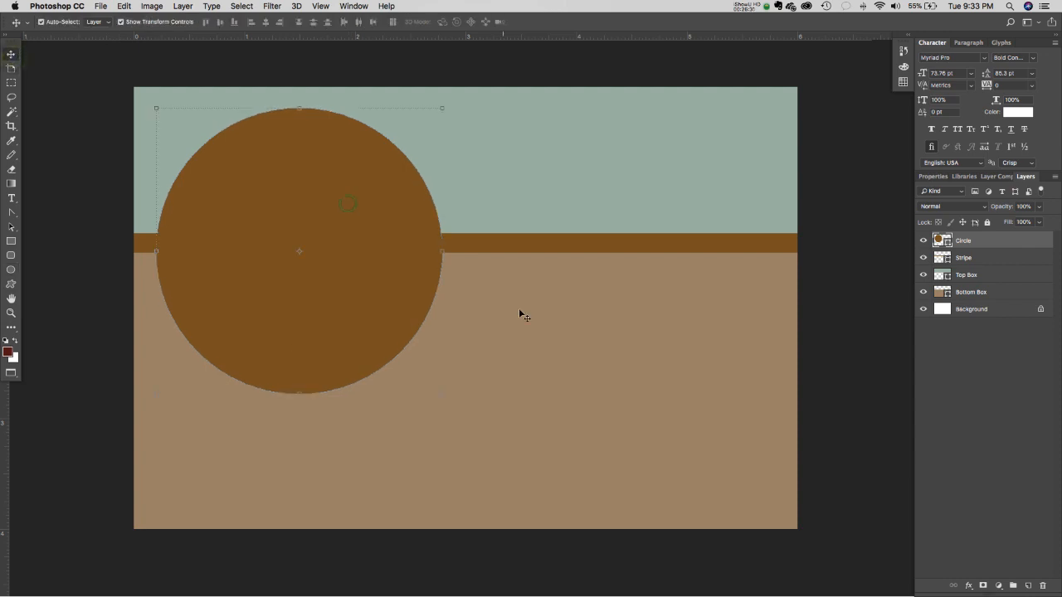
click(568, 351)
click(882, 406)
click(292, 221)
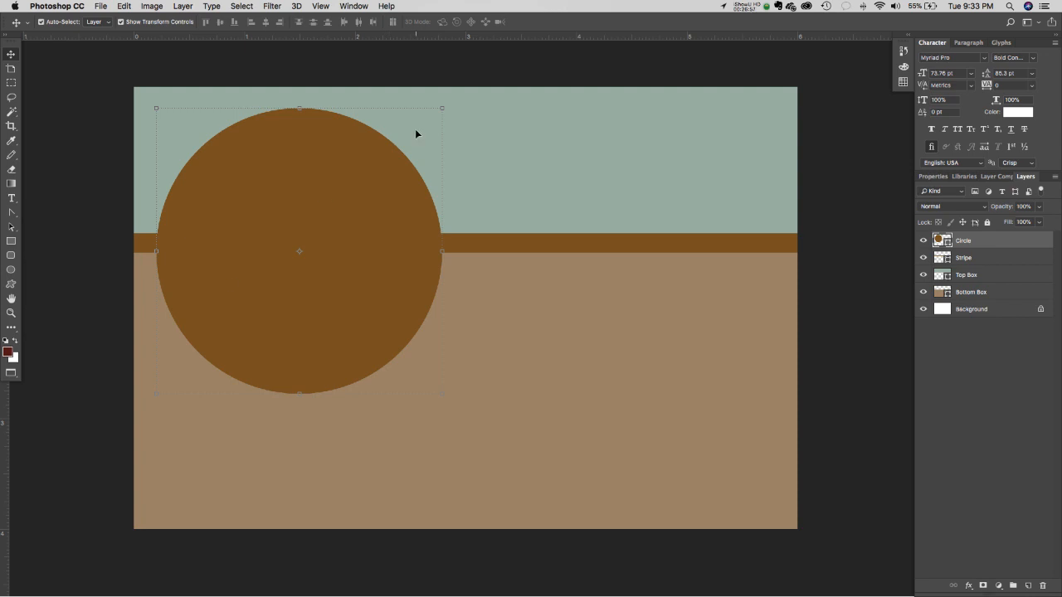
- Shrink the circle slightly and move it up to centre it on the brown stripe
drag(444, 108, 432, 161)
double_click(303, 249)
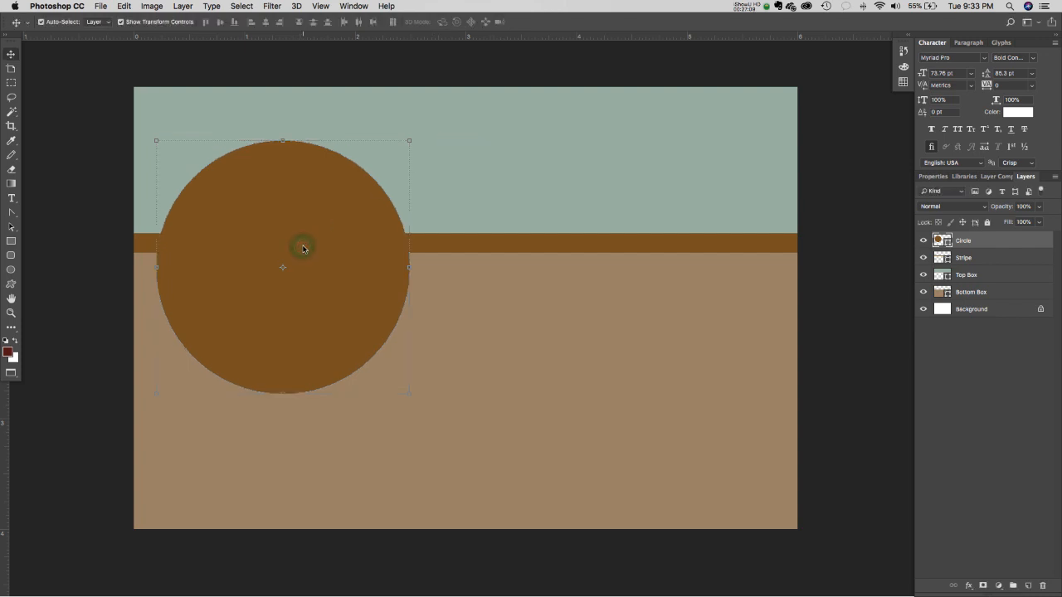
drag(303, 249, 303, 221)
- Reselect the Circle layer and float the Layers panel over the canvas
click(334, 71)
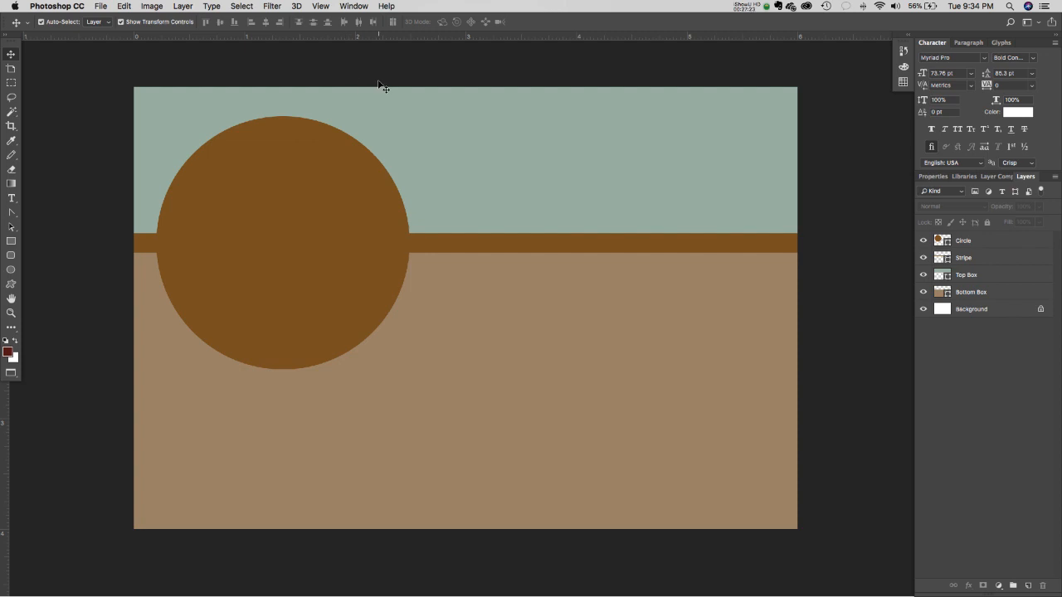
click(315, 206)
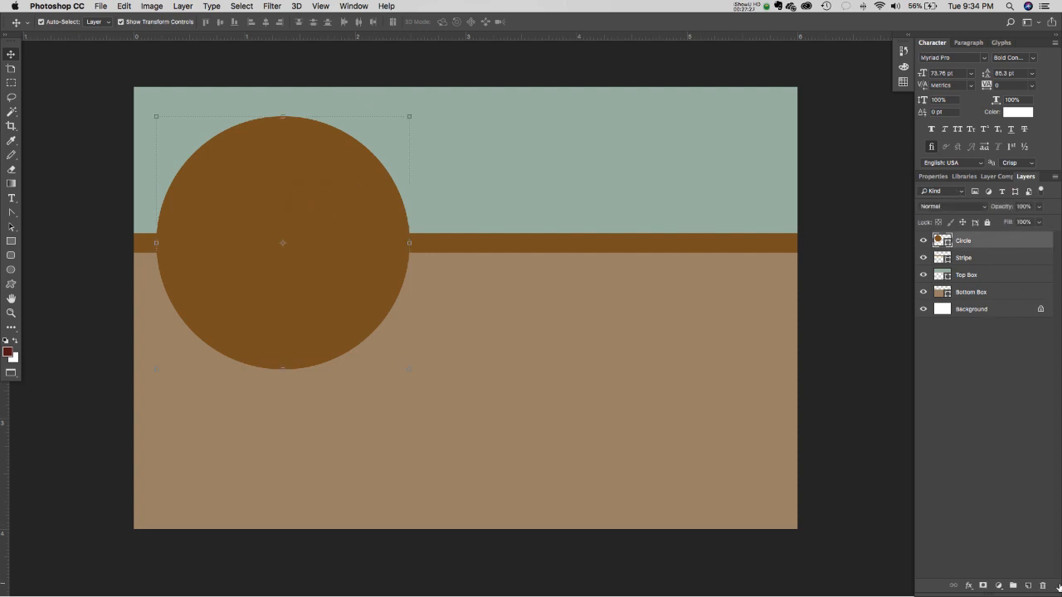
drag(1027, 176, 765, 83)
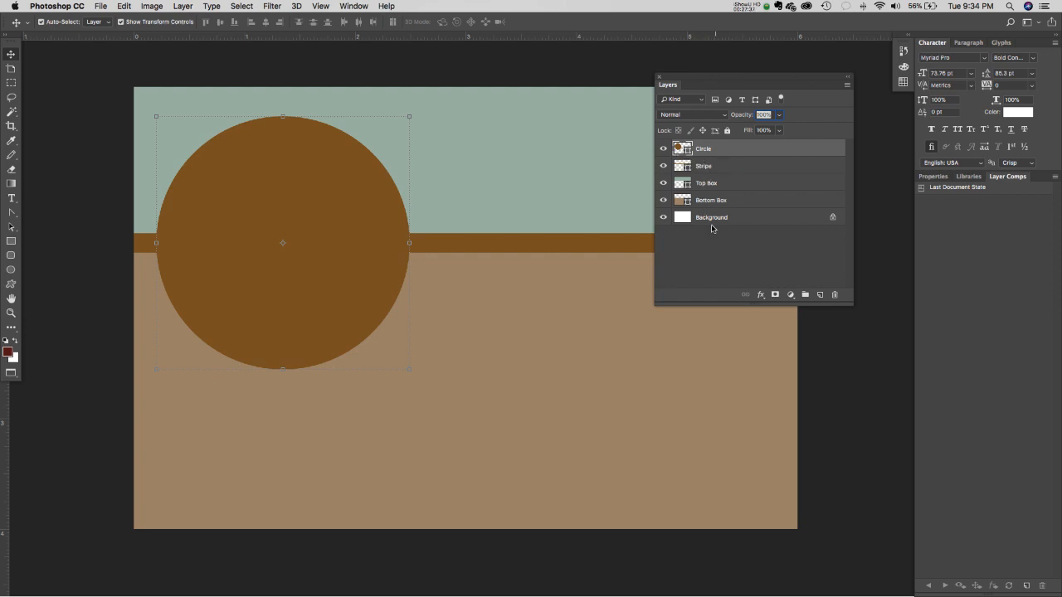
click(677, 101)
click(727, 92)
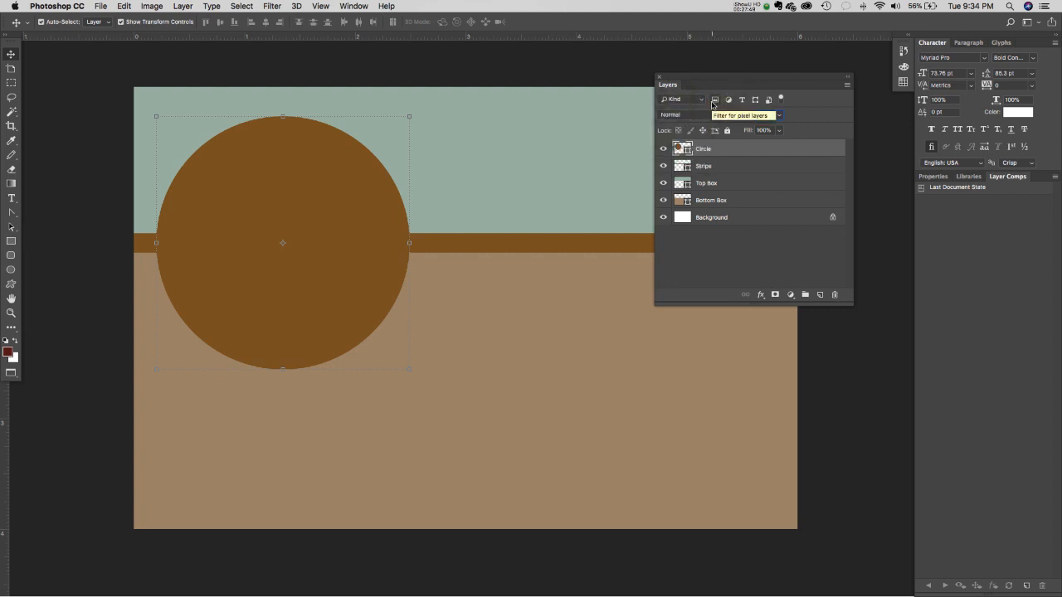
click(779, 114)
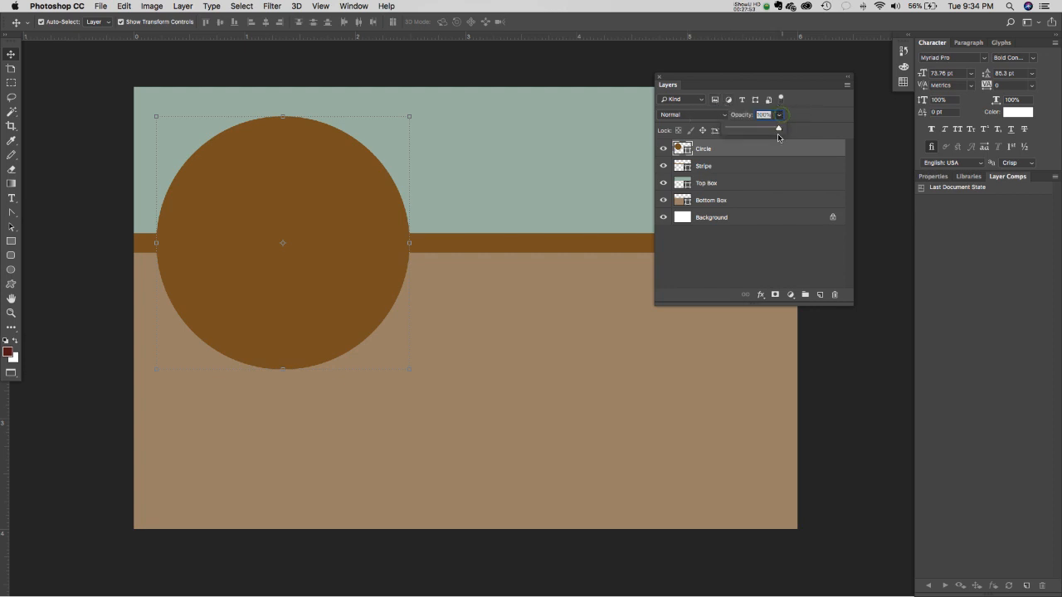
drag(781, 130, 754, 130)
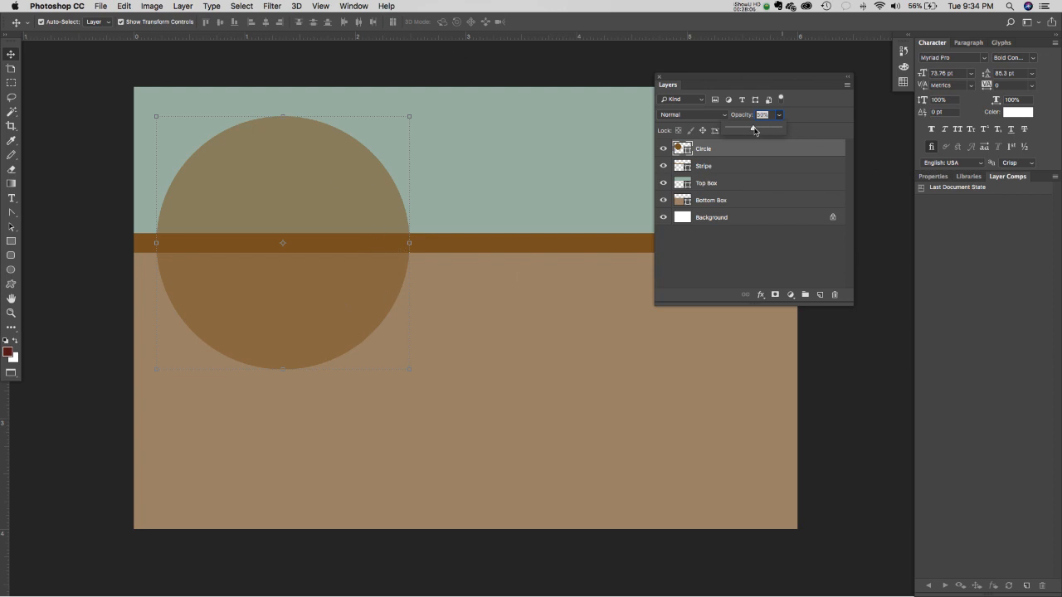
drag(755, 131, 794, 129)
click(819, 112)
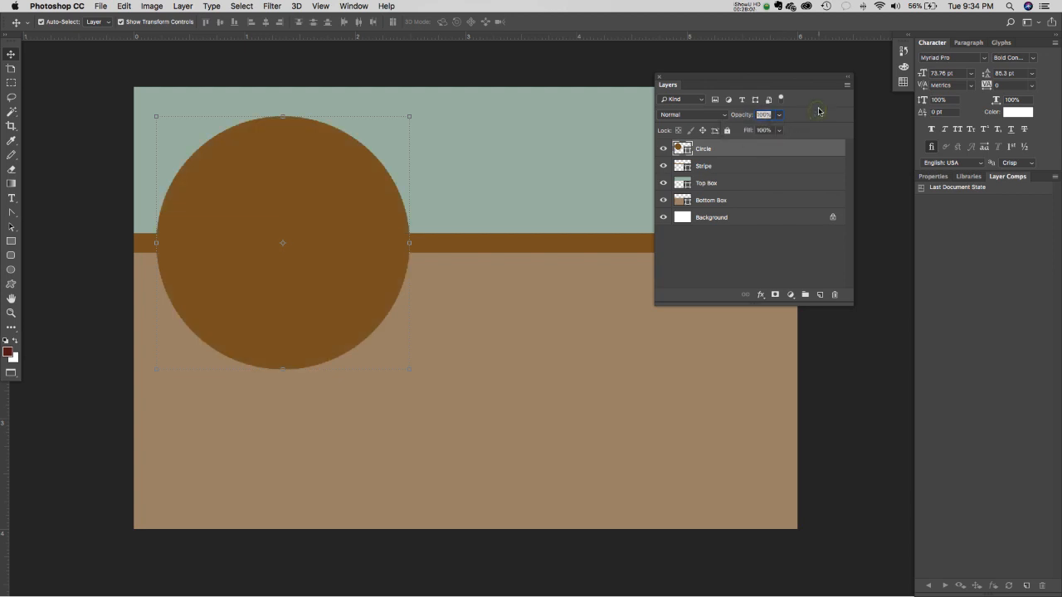
click(780, 131)
click(750, 147)
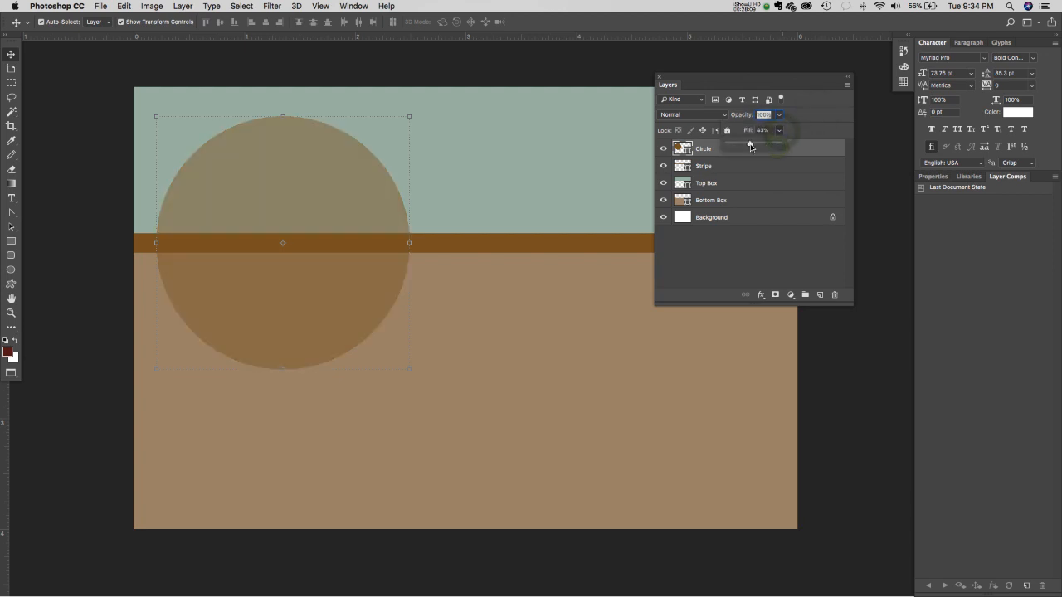
drag(750, 147, 753, 146)
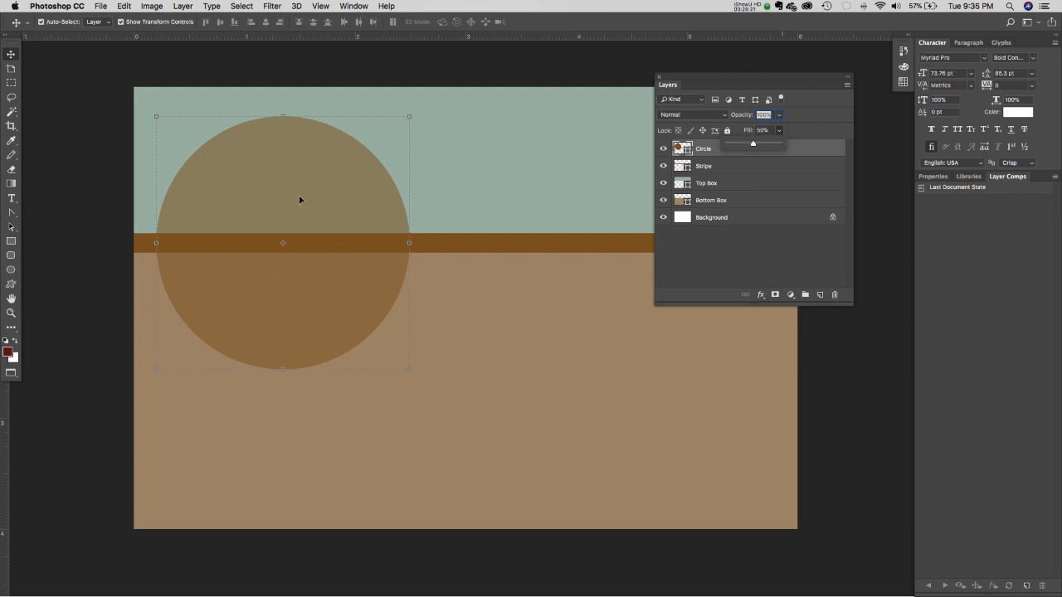
drag(752, 147, 799, 149)
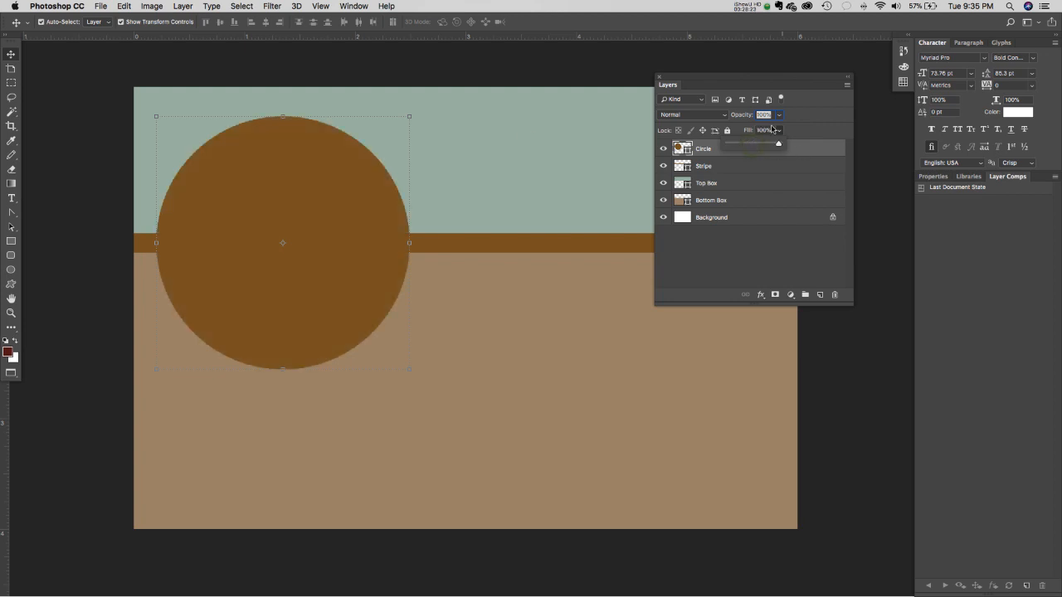
click(805, 129)
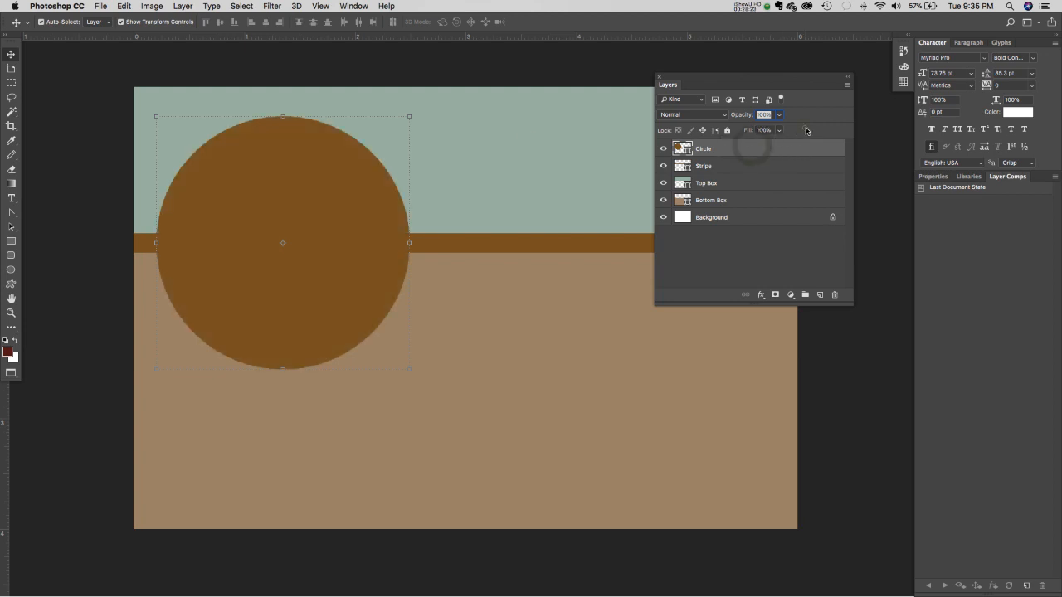
- Add a Stroke effect to the Circle layer with Size 15 px and Position Inside
click(760, 295)
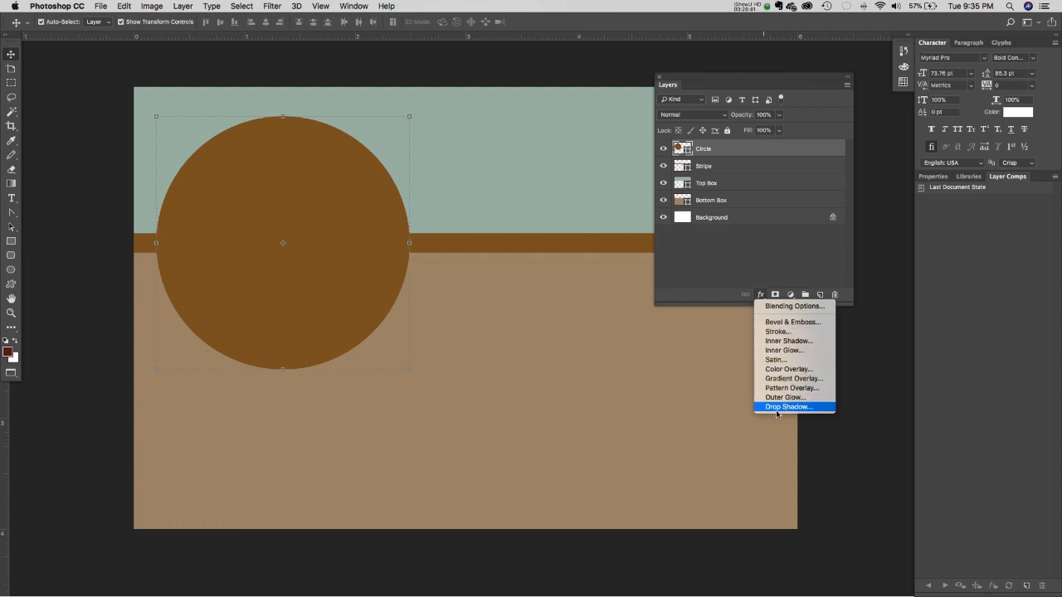
click(790, 332)
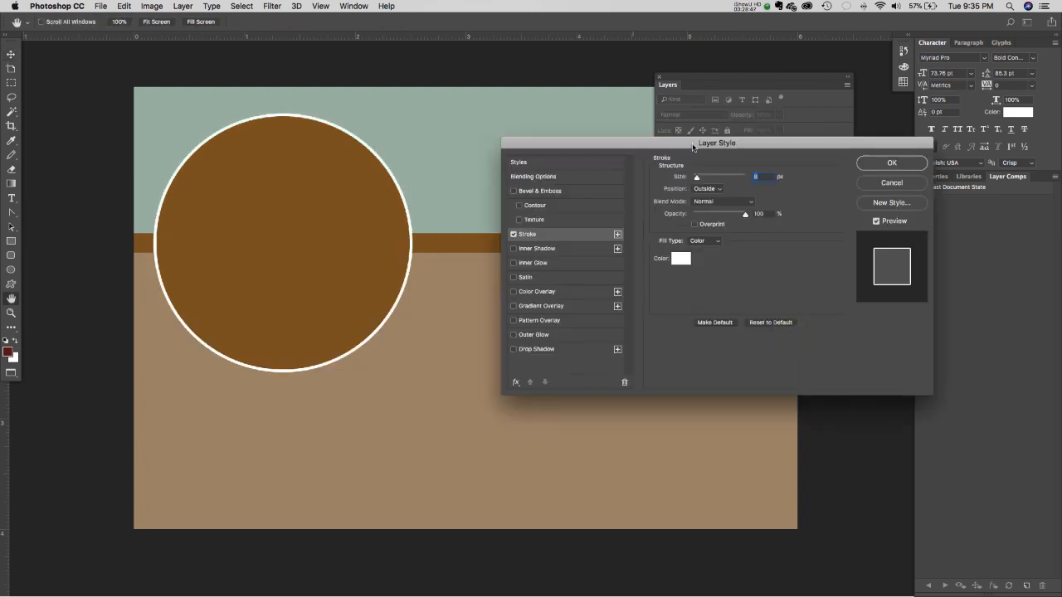
drag(693, 147, 619, 175)
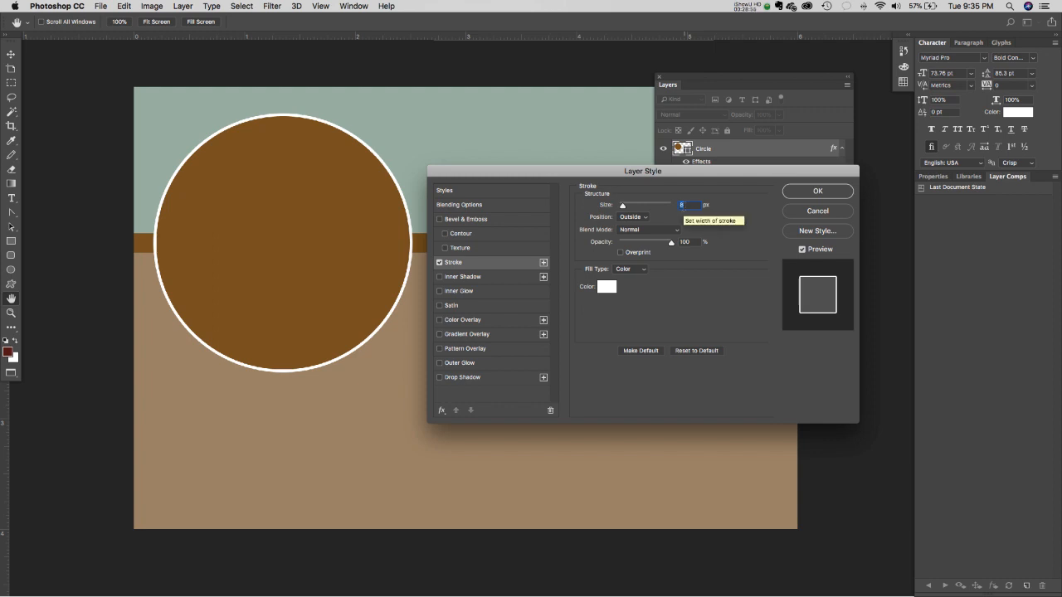
mouse_move(622, 206)
mouse_down()
mouse_move(660, 211)
mouse_move(625, 208)
mouse_up()
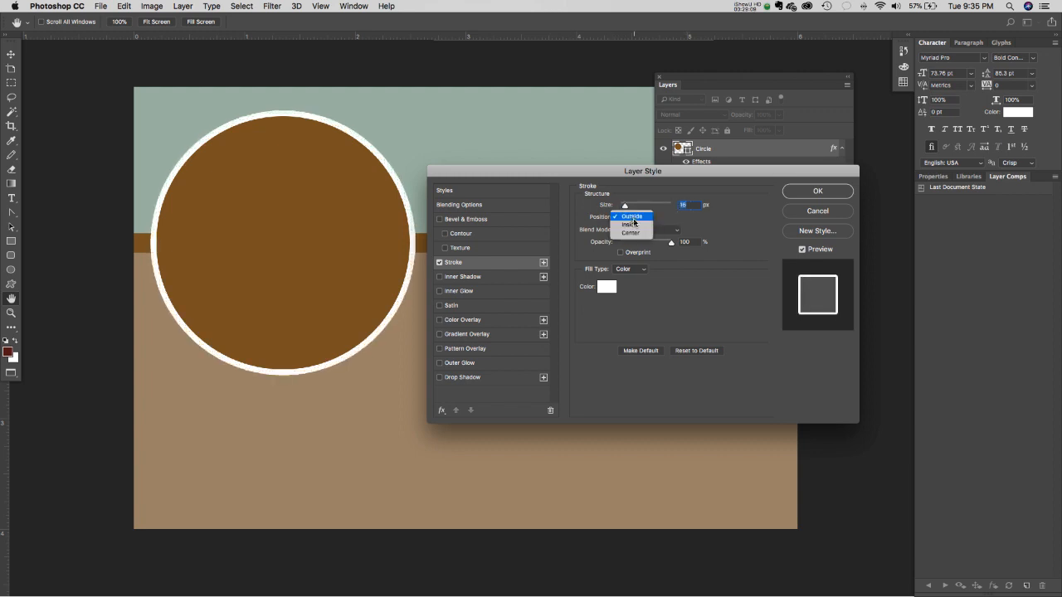
click(632, 224)
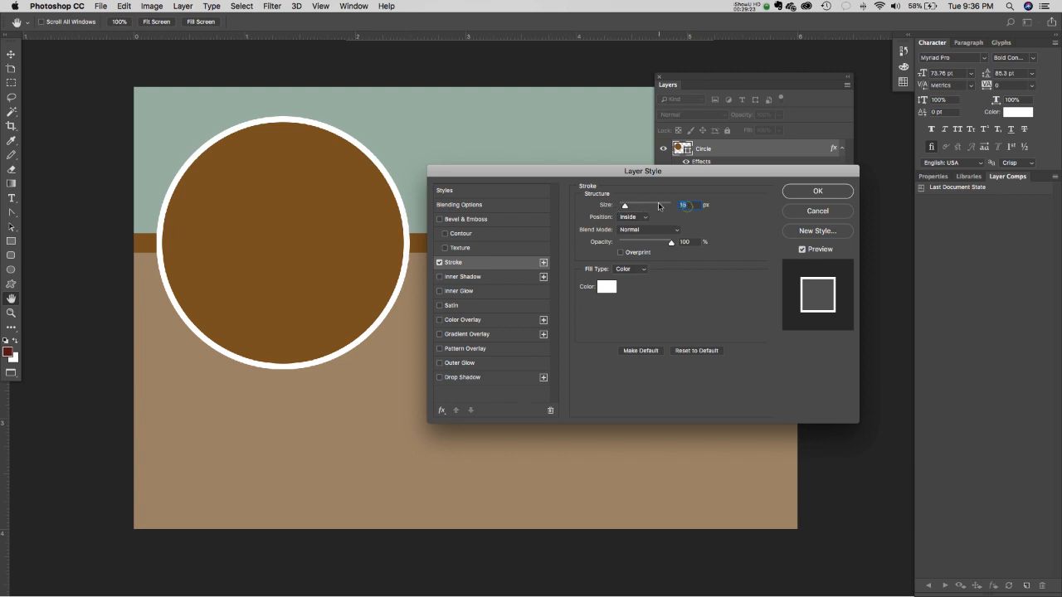
key(Down)
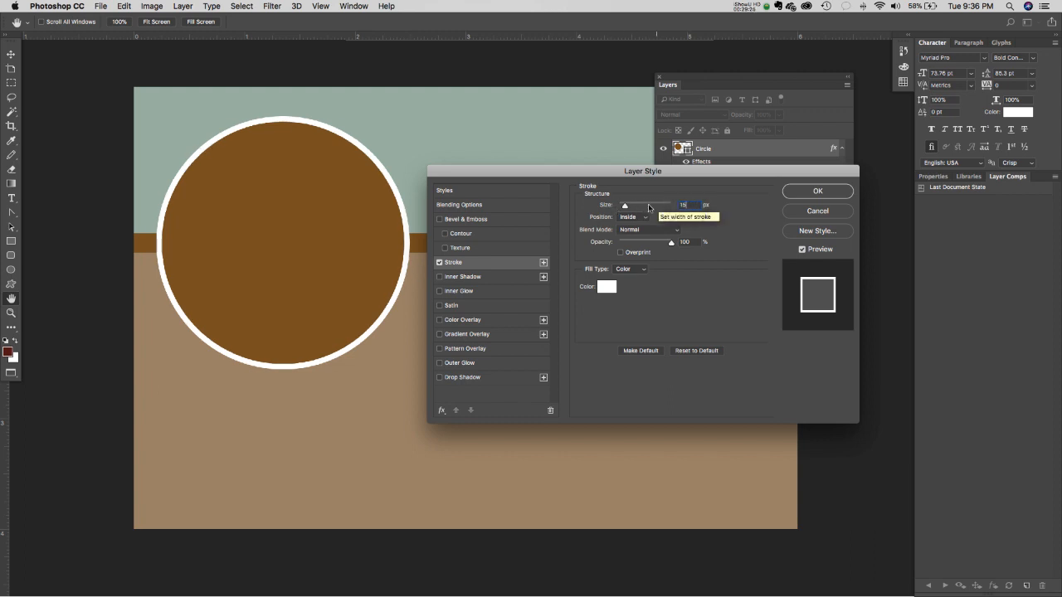
click(668, 220)
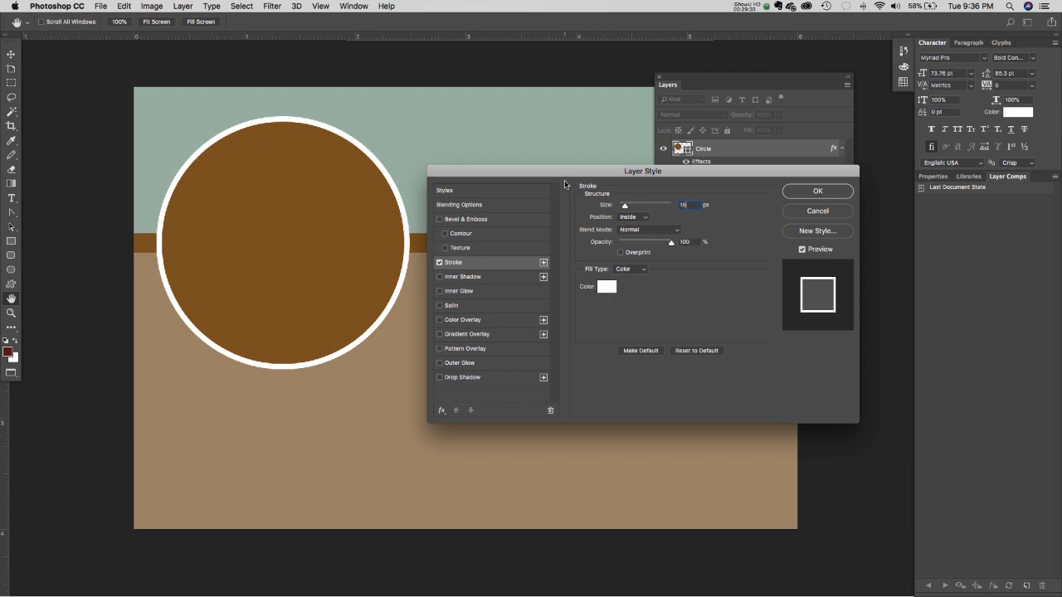
mouse_move(557, 172)
mouse_down()
mouse_move(609, 224)
mouse_move(571, 128)
mouse_up()
click(658, 246)
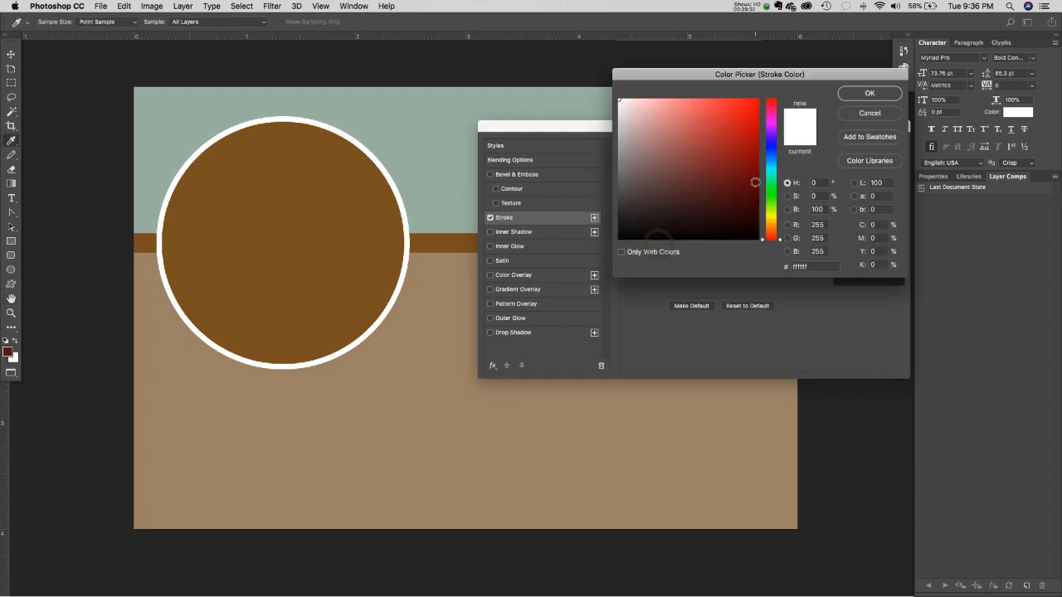
- Pick the light beige #d6c0a4 as the stroke colour in the Color Picker
click(438, 240)
mouse_move(735, 210)
mouse_down()
mouse_move(742, 219)
mouse_move(734, 203)
mouse_up()
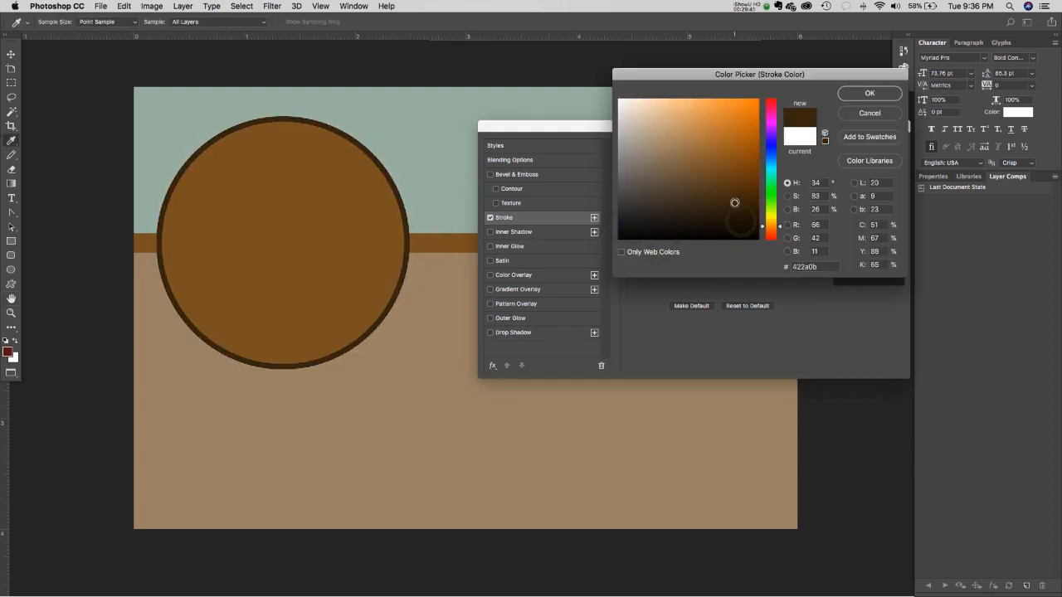
click(716, 200)
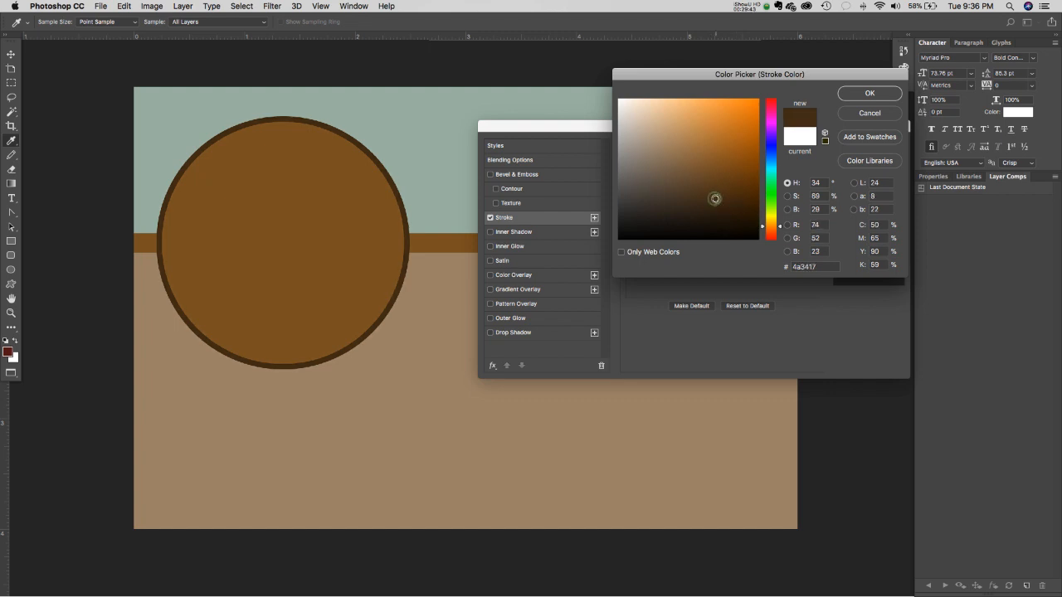
click(710, 171)
click(671, 131)
click(670, 116)
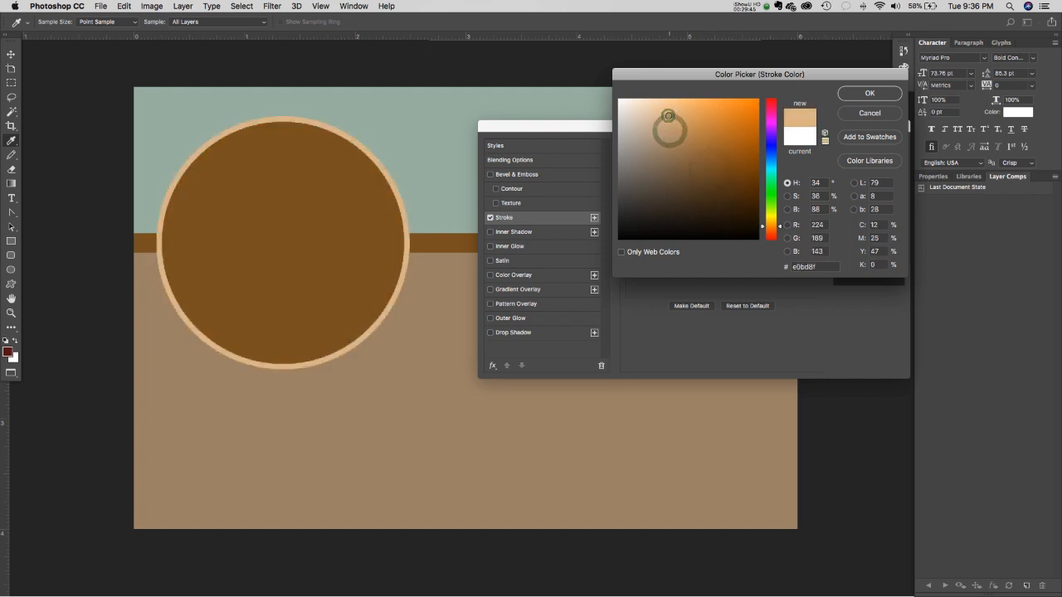
click(669, 113)
click(658, 108)
click(652, 121)
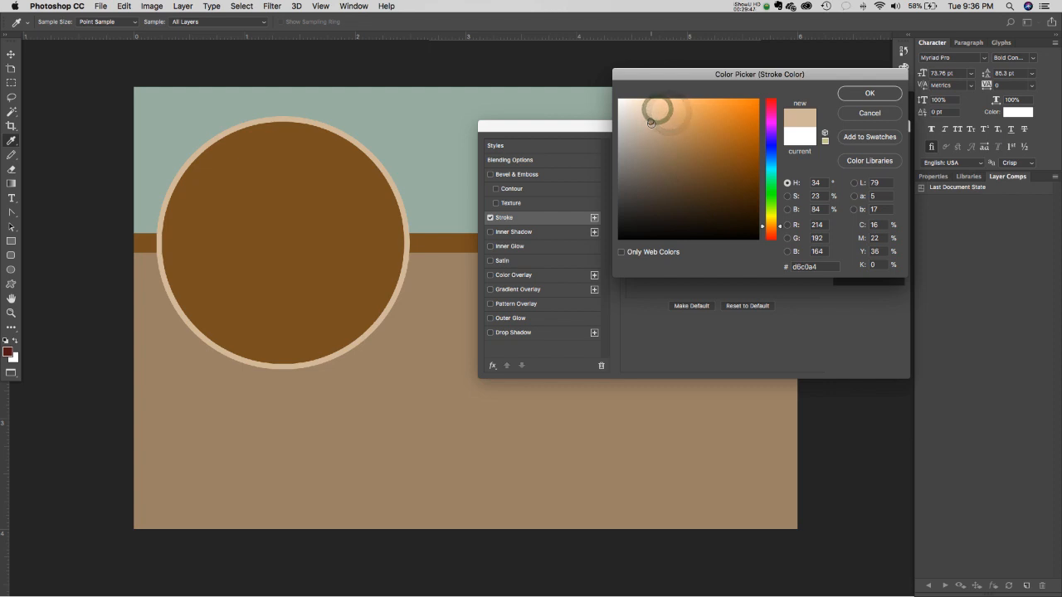
click(881, 94)
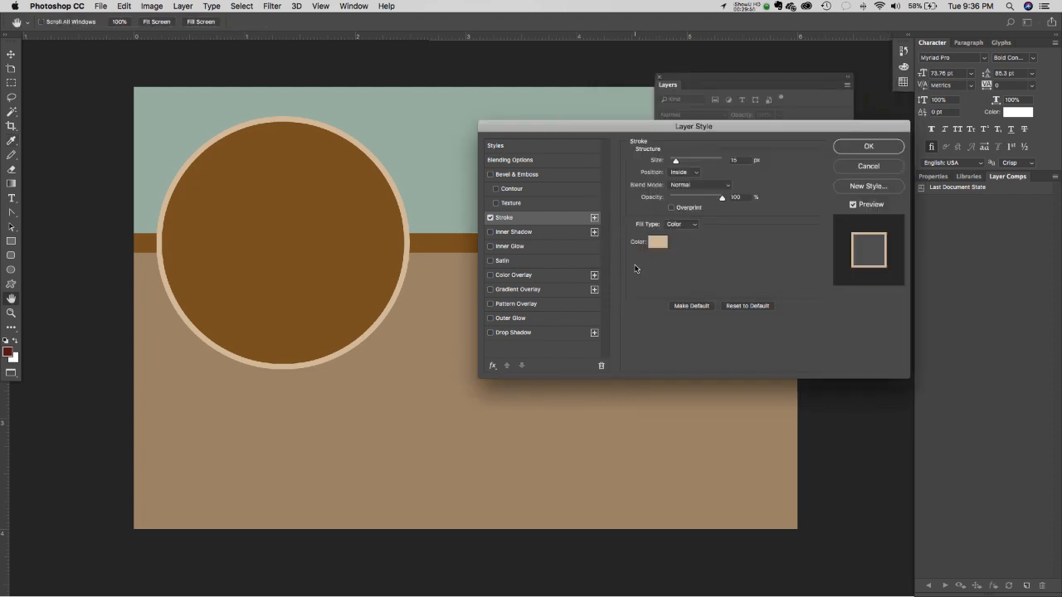
- Apply the beige 15 px inside stroke and close Layer Style
drag(597, 130, 427, 165)
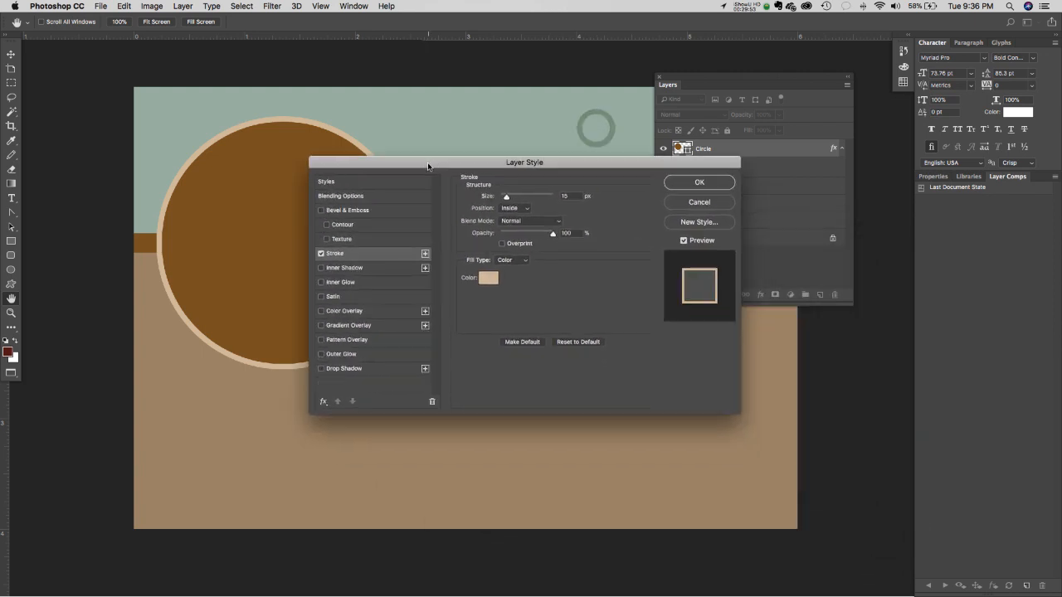
drag(654, 162, 631, 160)
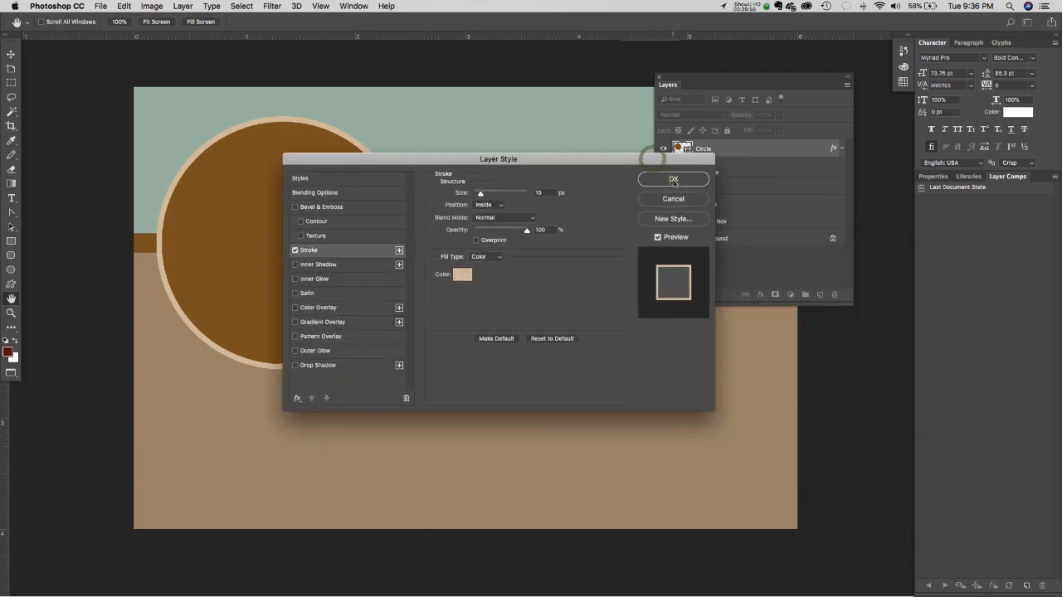
click(676, 181)
click(761, 295)
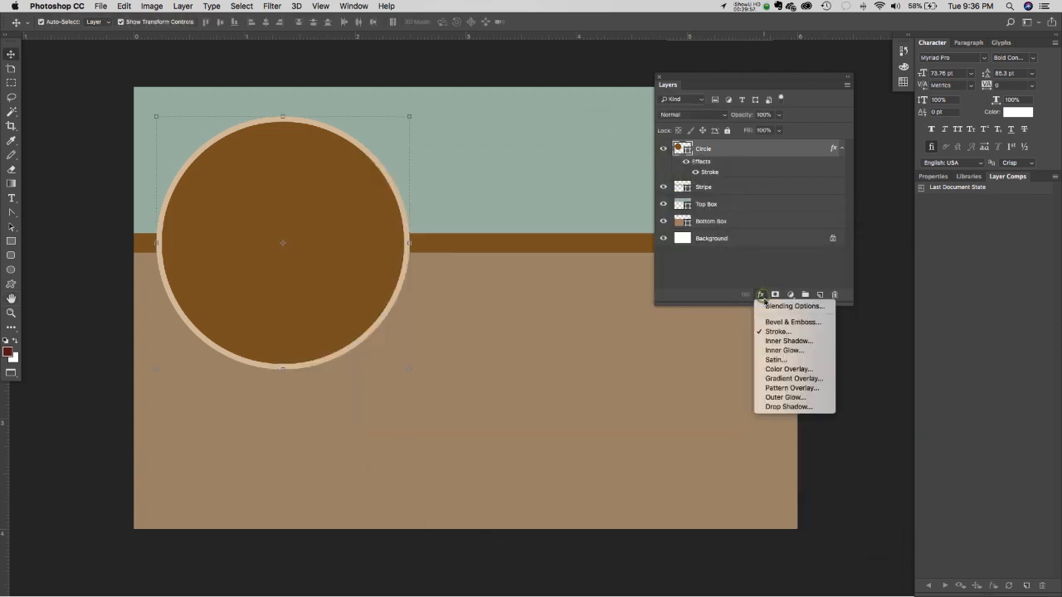
- Add a Drop Shadow to the circle with 41% opacity, 15 px distance and 7 px size
click(787, 407)
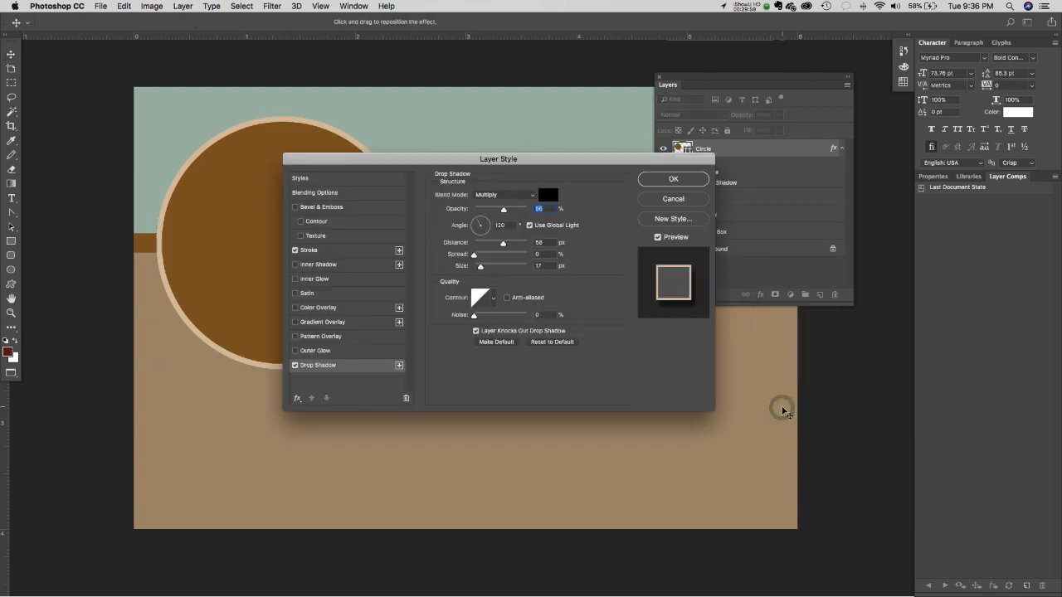
drag(542, 160, 710, 189)
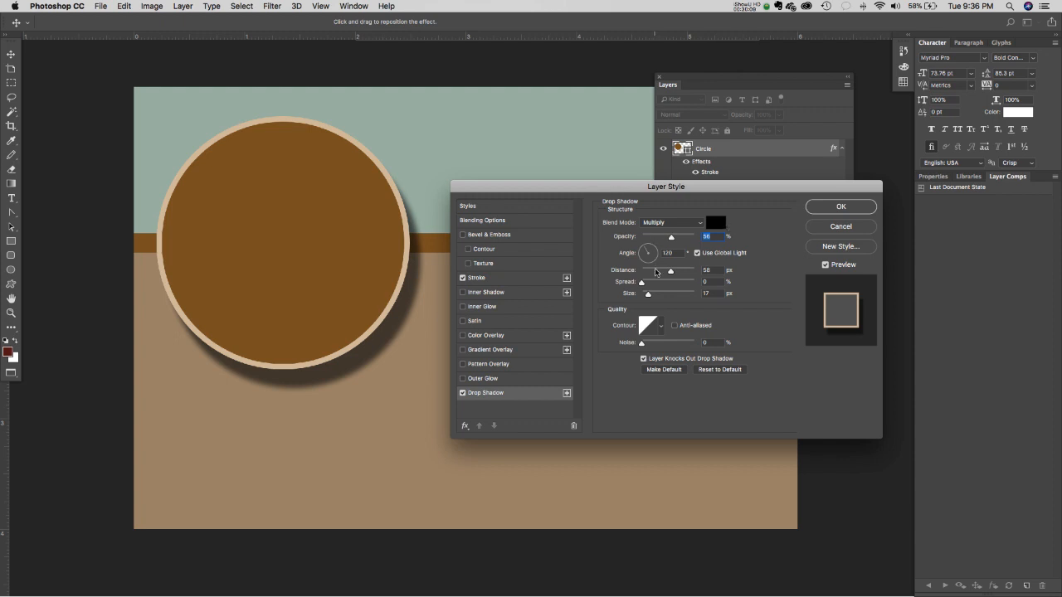
drag(672, 238, 663, 240)
drag(660, 240, 645, 299)
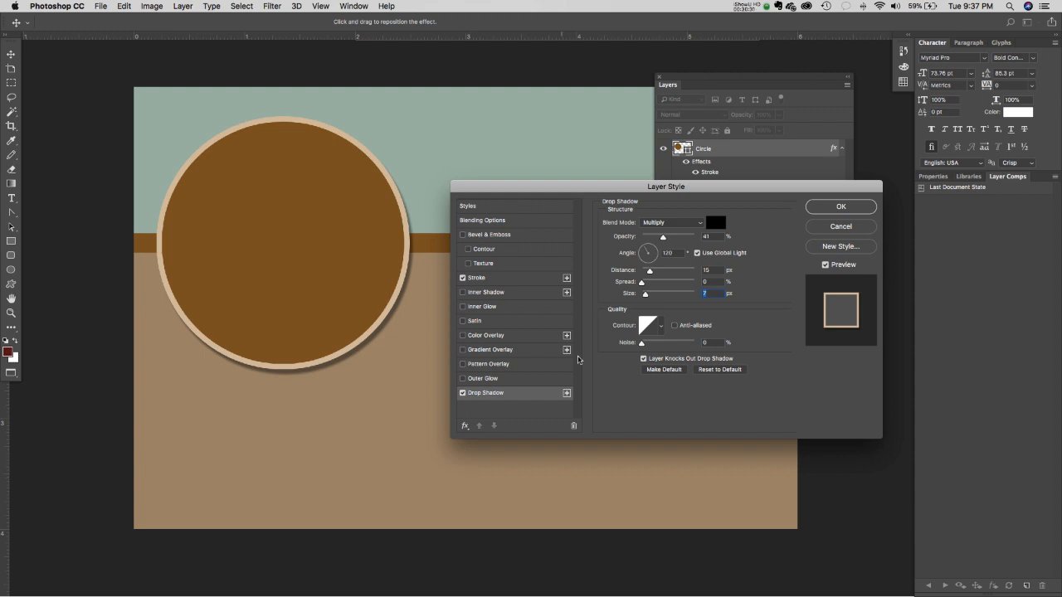
drag(621, 189, 604, 287)
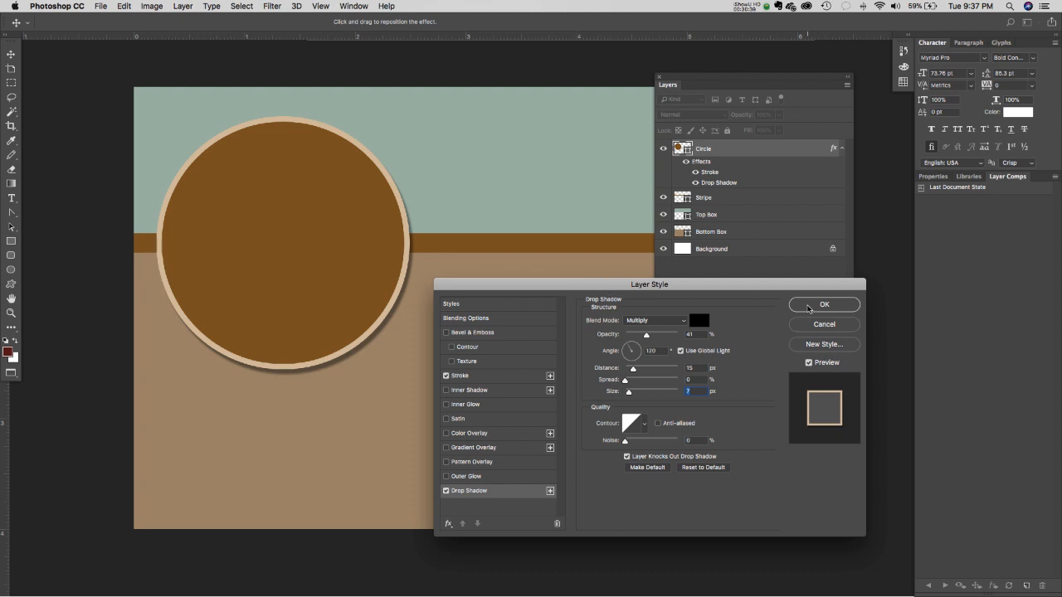
click(824, 304)
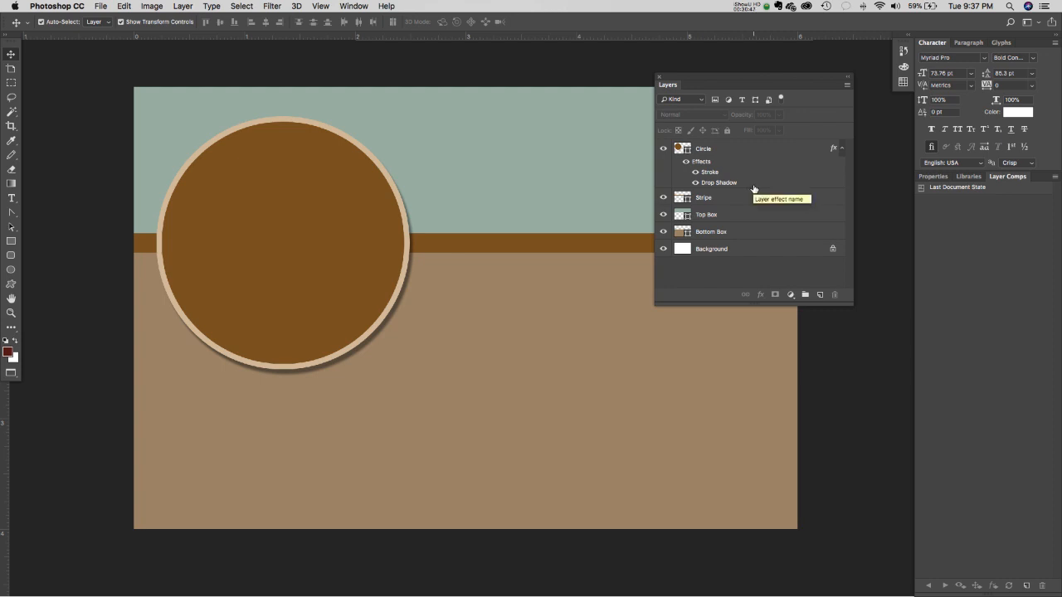
- Toggle the circle's effects and layer visibility to compare, then collapse its effects list
click(686, 161)
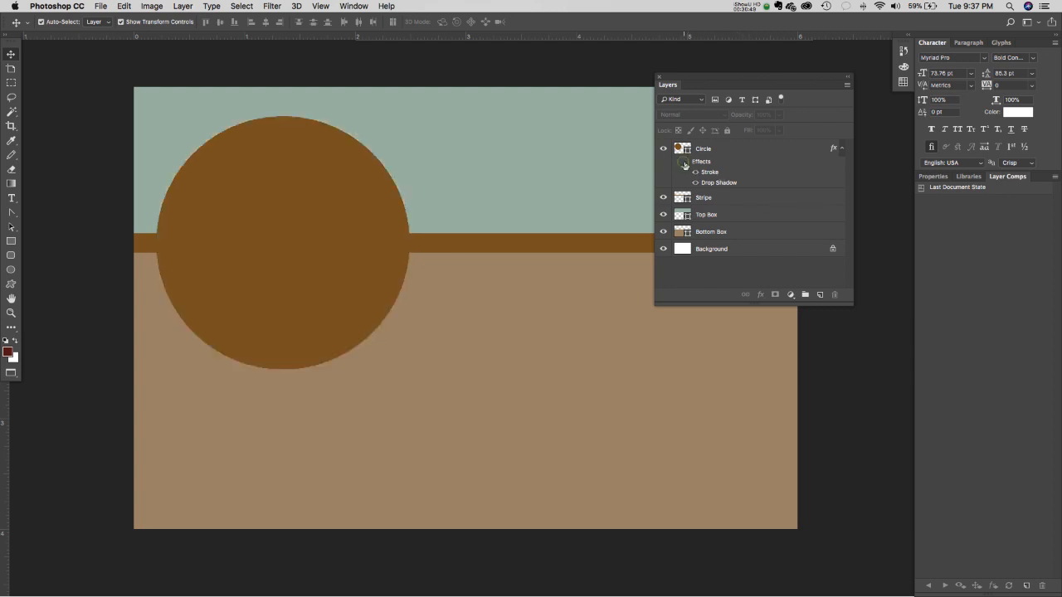
click(686, 163)
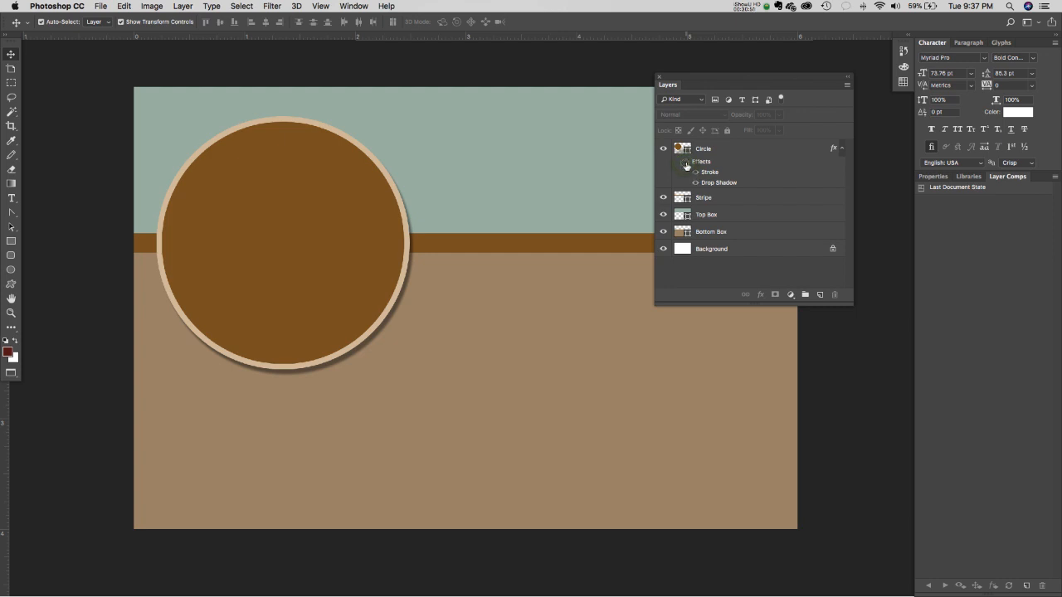
click(686, 164)
click(693, 173)
click(686, 164)
click(686, 164)
click(663, 151)
click(663, 150)
click(663, 150)
click(663, 150)
click(842, 150)
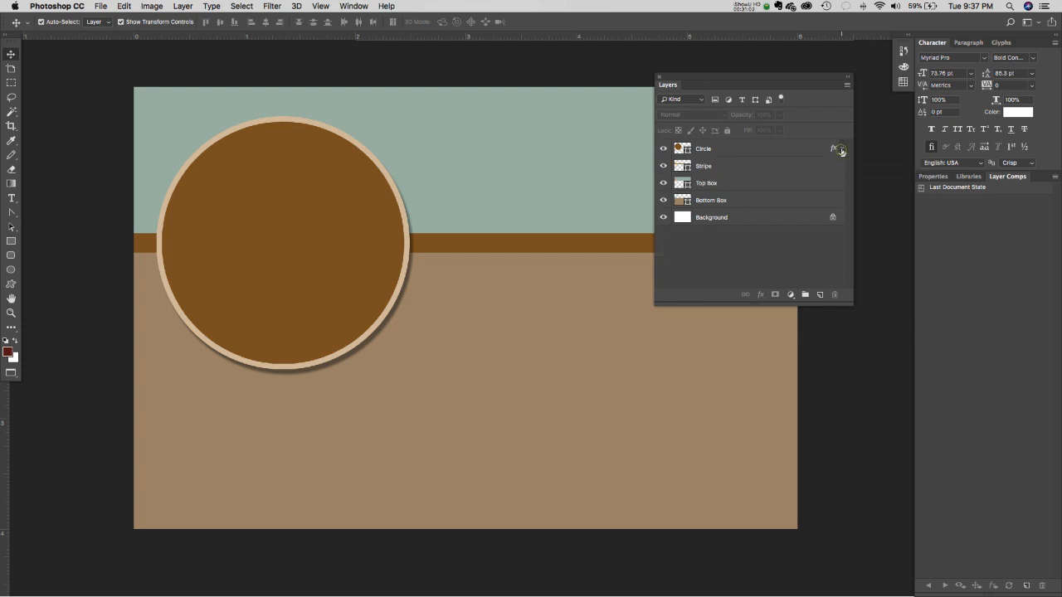
click(842, 150)
click(842, 150)
- Move the floating Layers panel to the right and select the sage Top Box band
drag(748, 83, 805, 159)
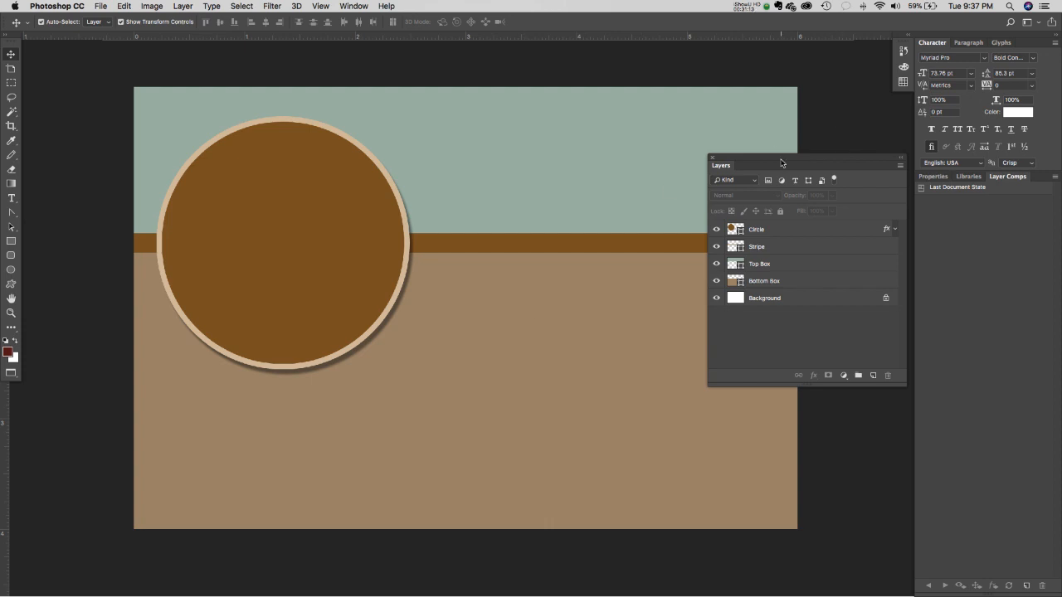
drag(779, 157, 878, 211)
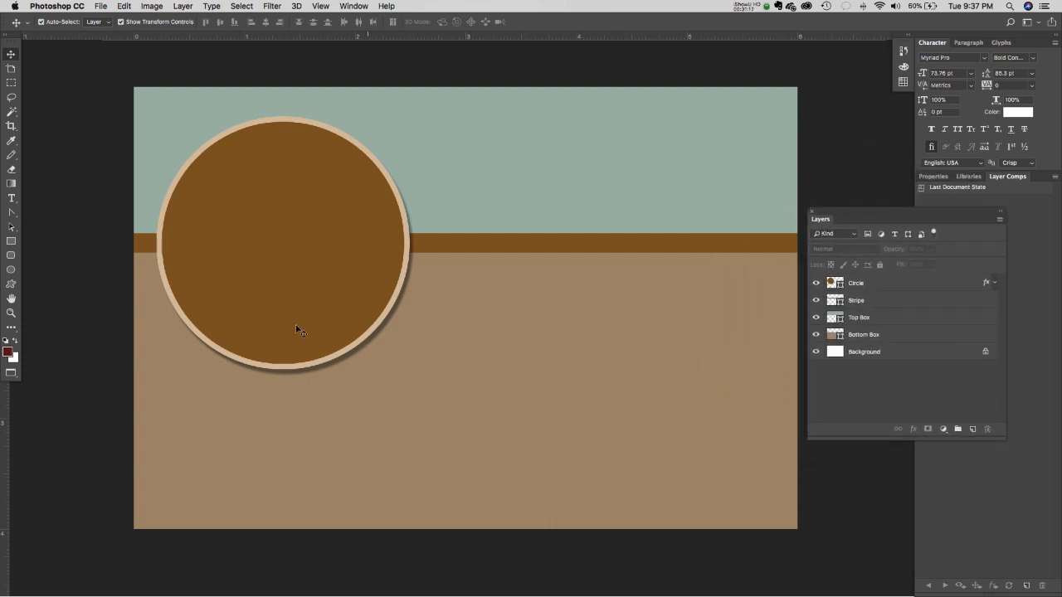
click(751, 7)
click(756, 42)
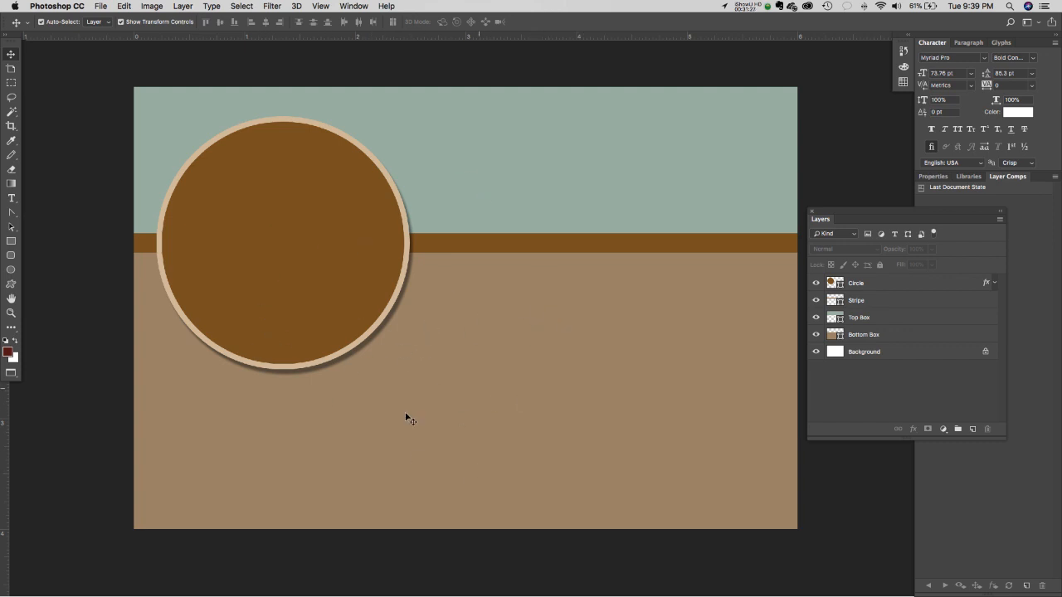
click(539, 186)
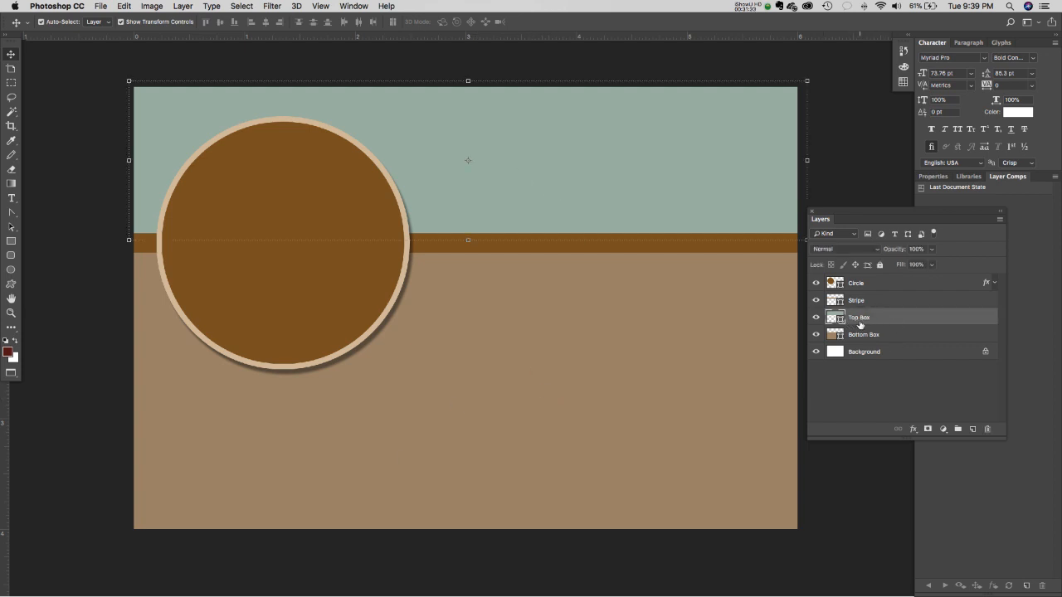
click(273, 7)
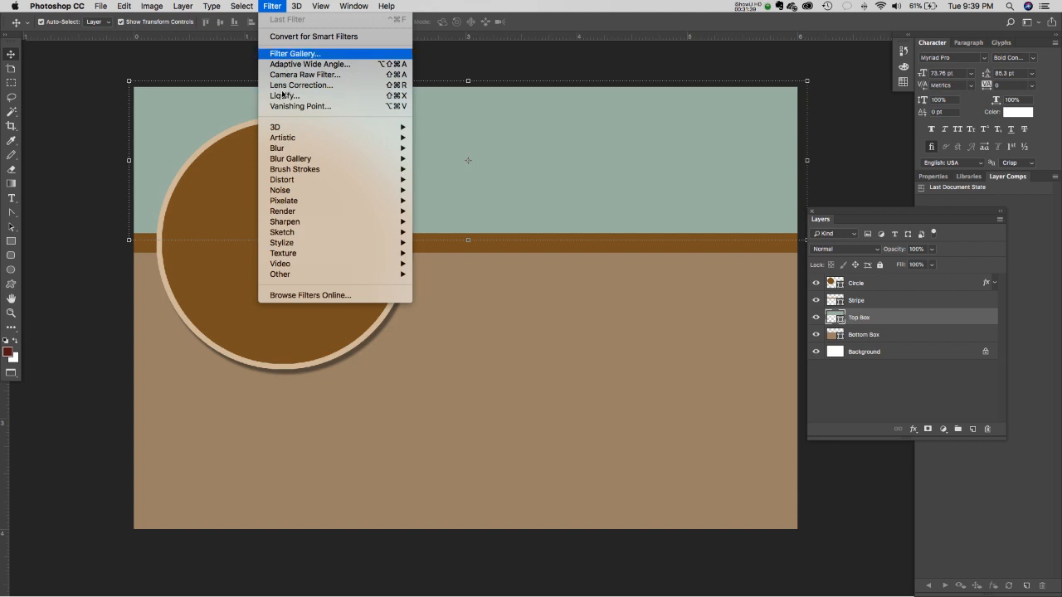
- Choose Filter > Noise > Add Noise for the Top Box, bringing up the rasterize/convert warning
mouse_move(289, 159)
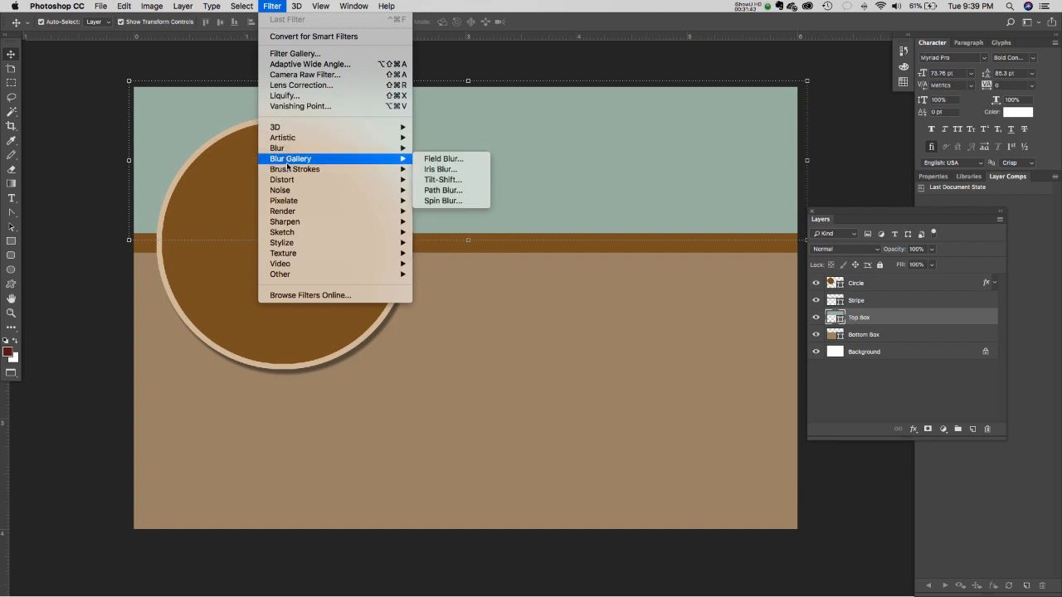
mouse_move(304, 248)
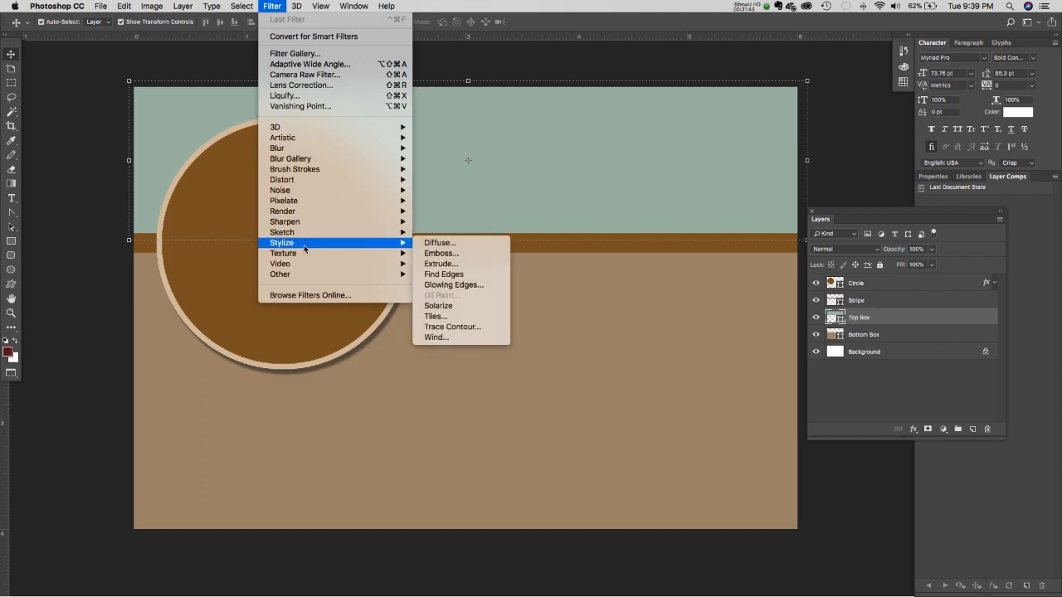
mouse_move(319, 143)
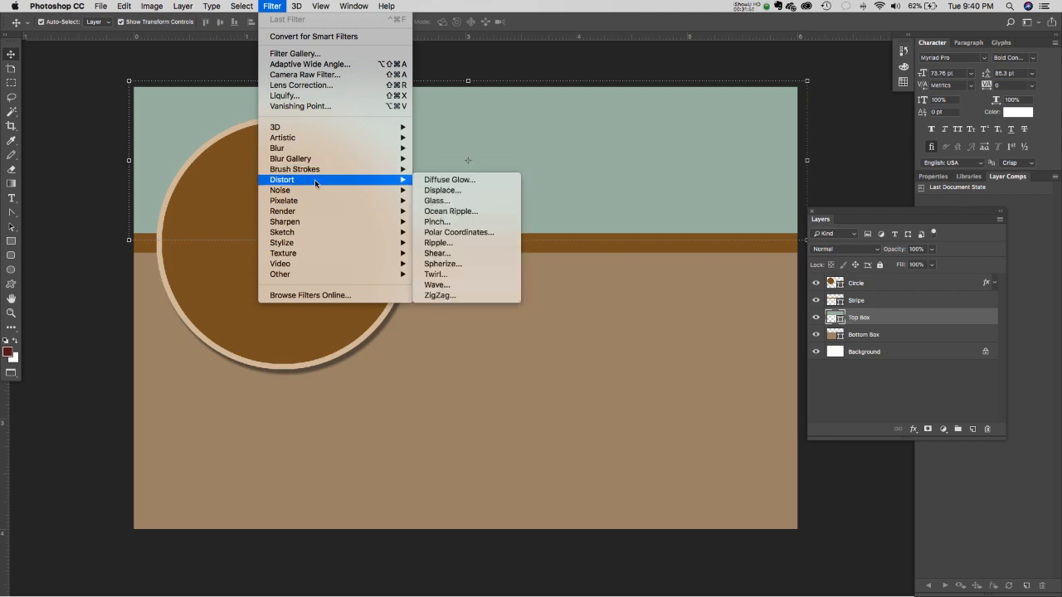
mouse_move(312, 192)
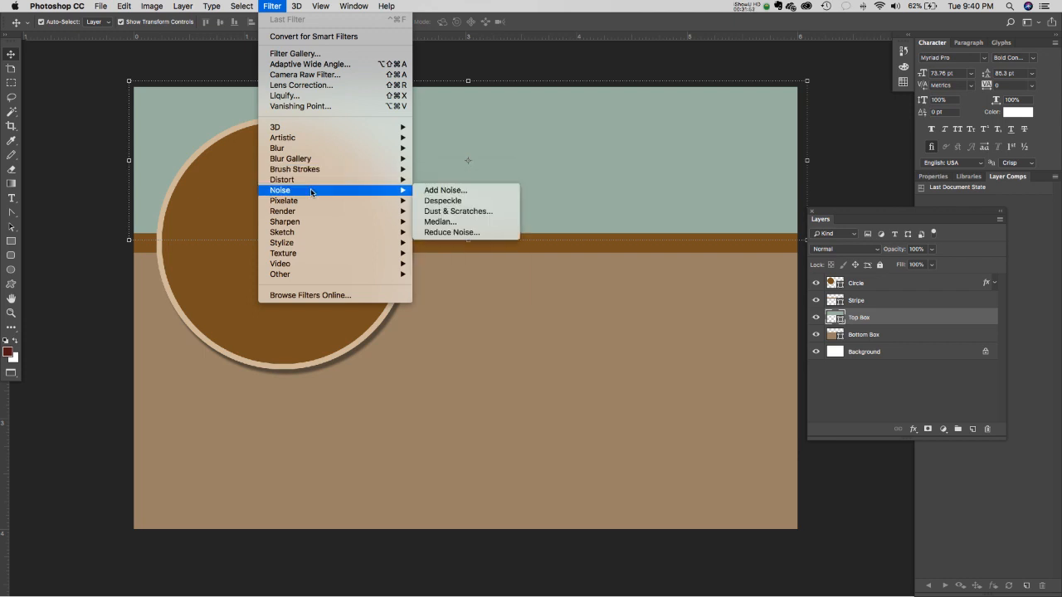
click(445, 191)
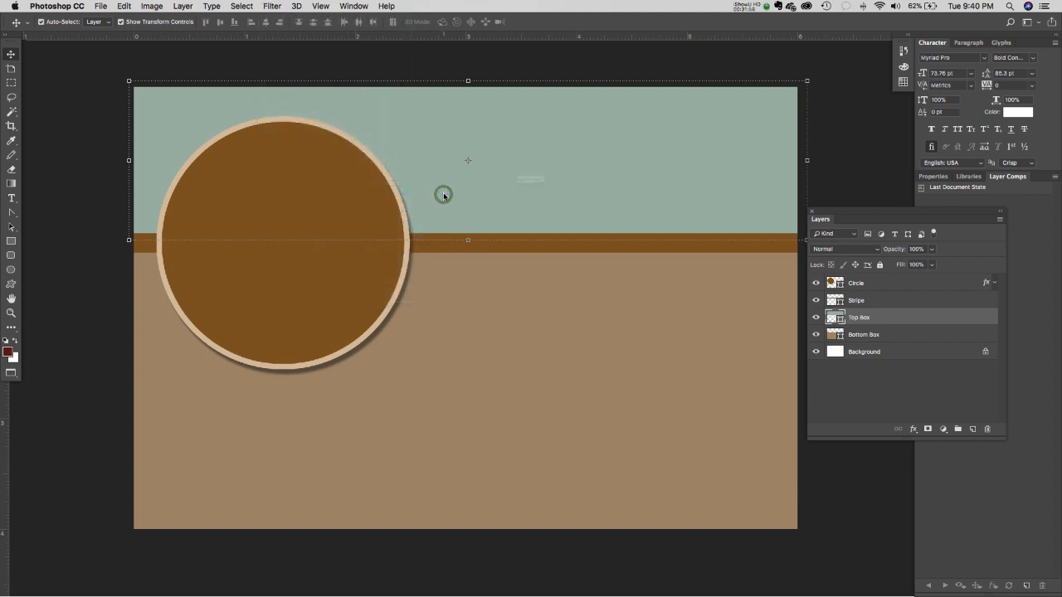
drag(465, 143, 441, 196)
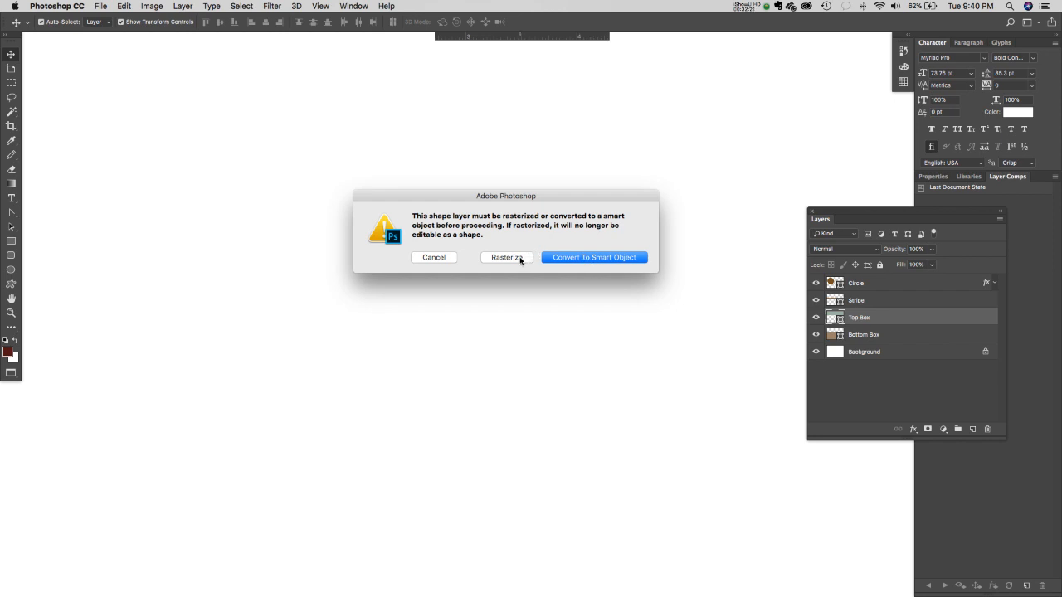
- Convert Top Box to a smart object and apply Uniform Add Noise at 2.45%
click(596, 258)
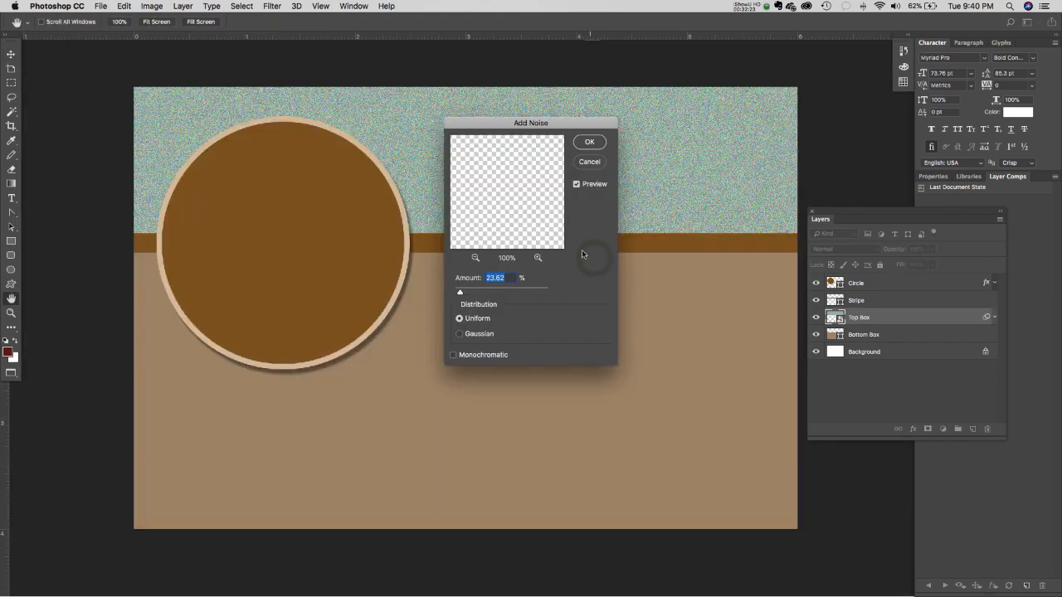
drag(492, 126, 517, 252)
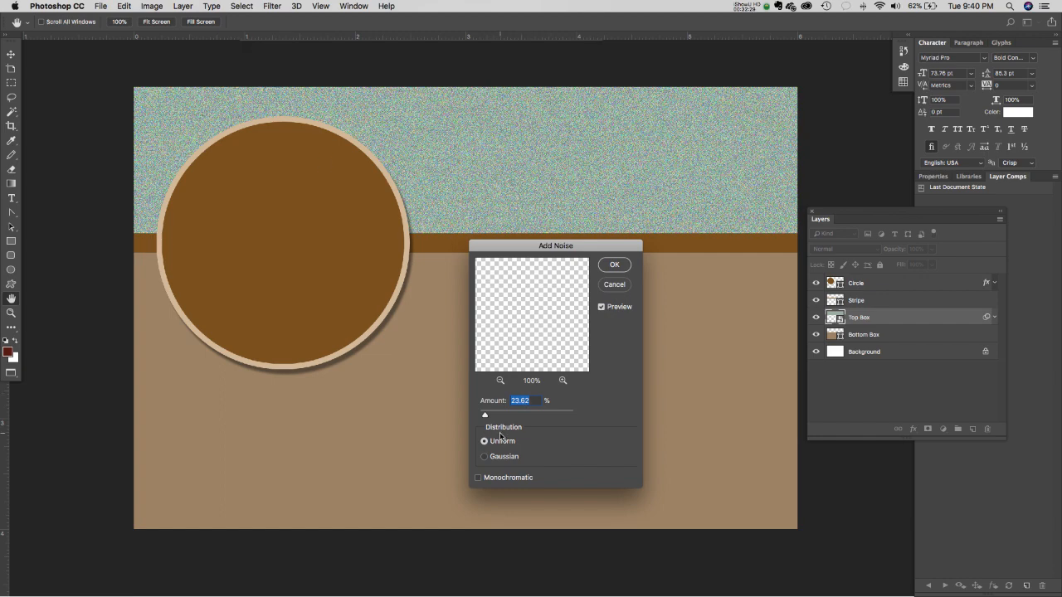
click(485, 458)
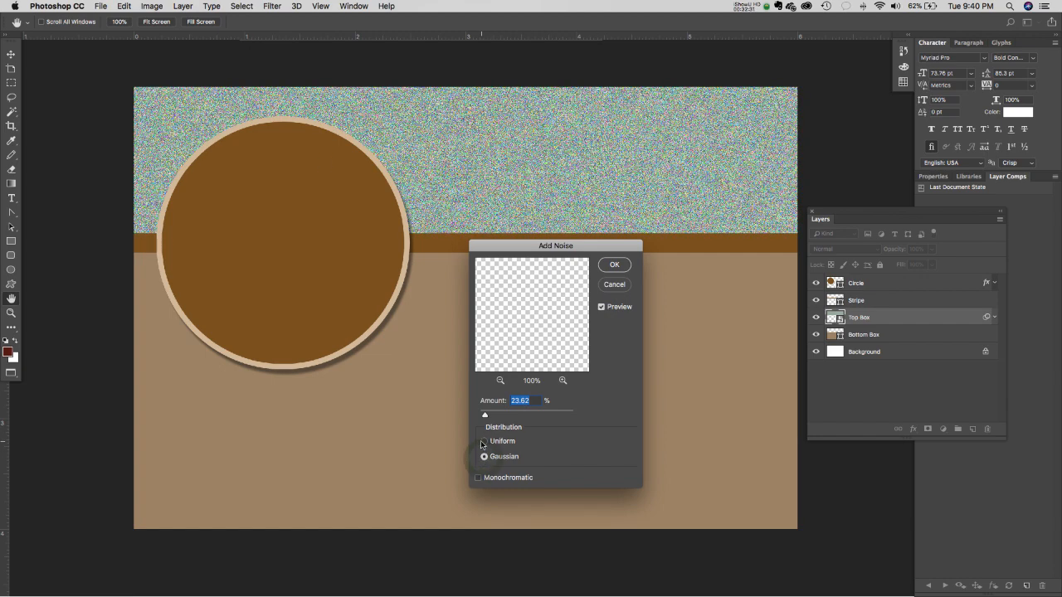
click(483, 440)
click(478, 478)
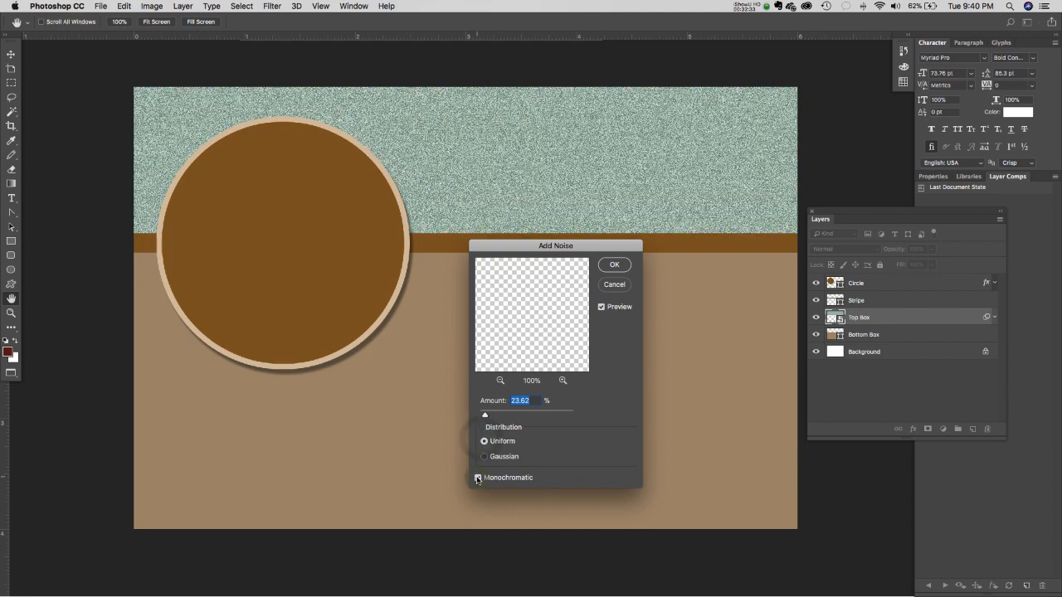
click(478, 477)
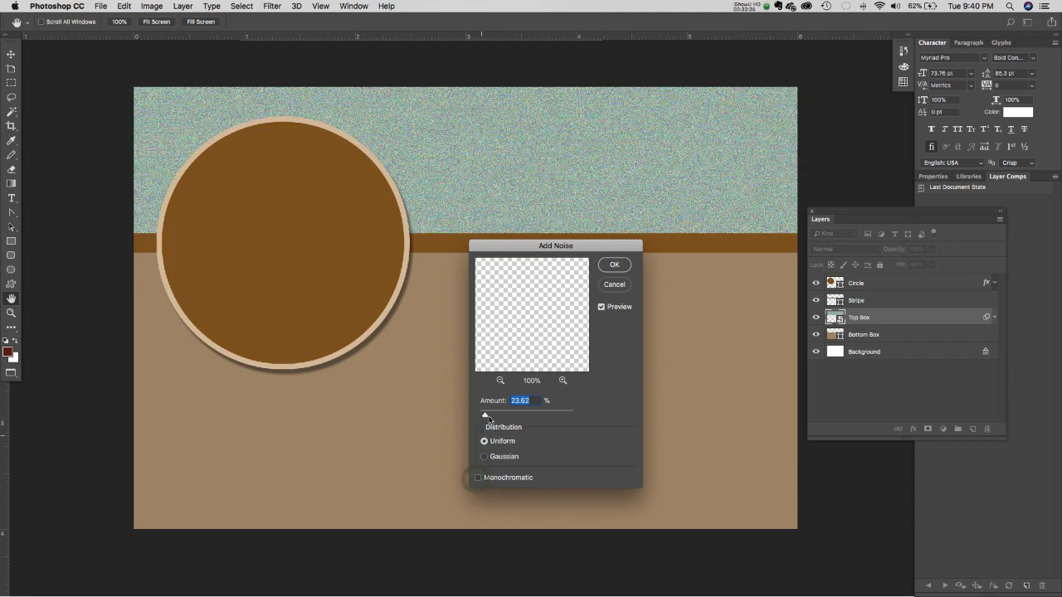
mouse_move(485, 417)
mouse_down()
mouse_move(556, 419)
mouse_move(482, 416)
mouse_up()
click(606, 267)
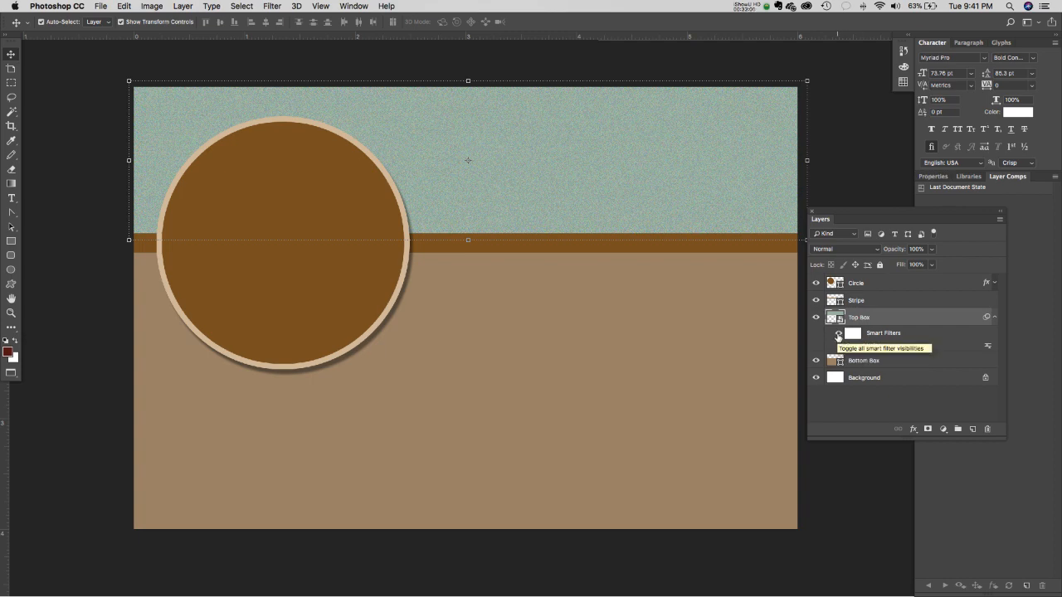
- Toggle the Top Box noise off and on, collapse its filter rows, and select the Bottom Box
click(838, 335)
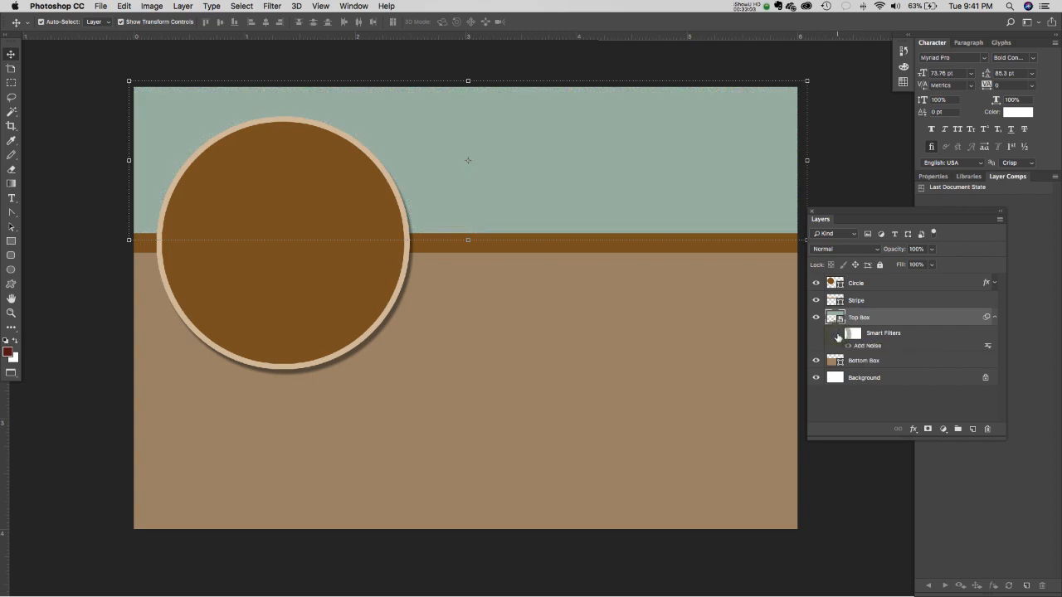
click(838, 336)
click(996, 318)
click(996, 318)
click(996, 318)
click(628, 330)
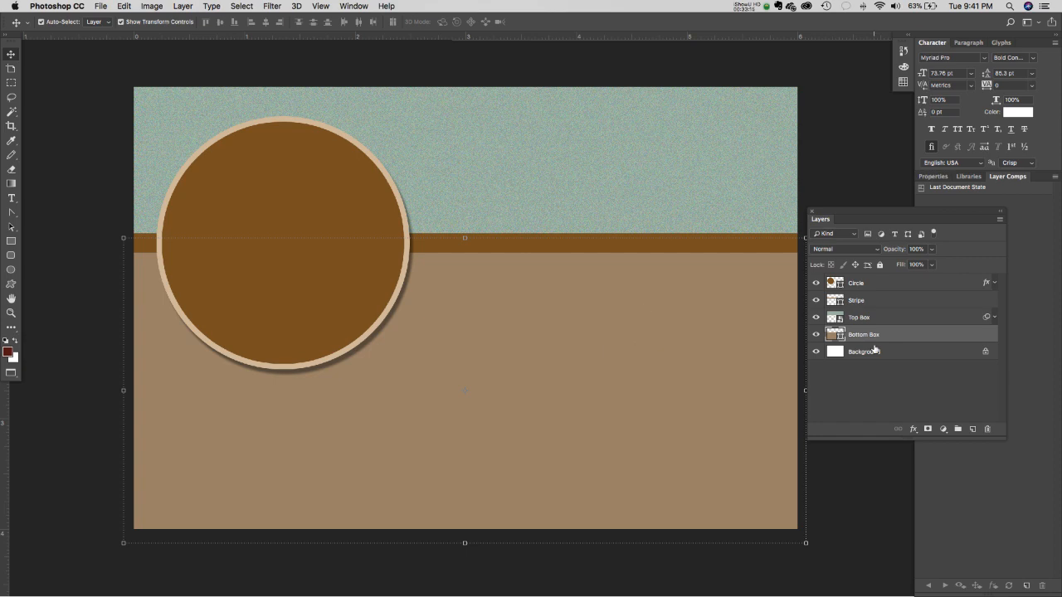
- Apply Pixelate > Color Halftone to Bottom Box as a smart filter, then hide it to compare
click(273, 6)
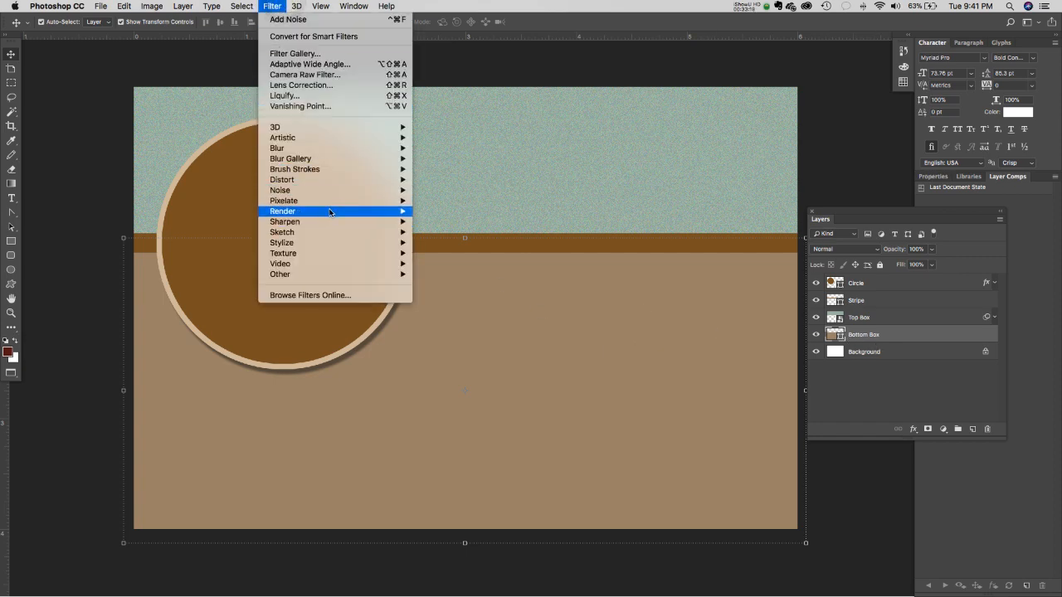
mouse_move(328, 203)
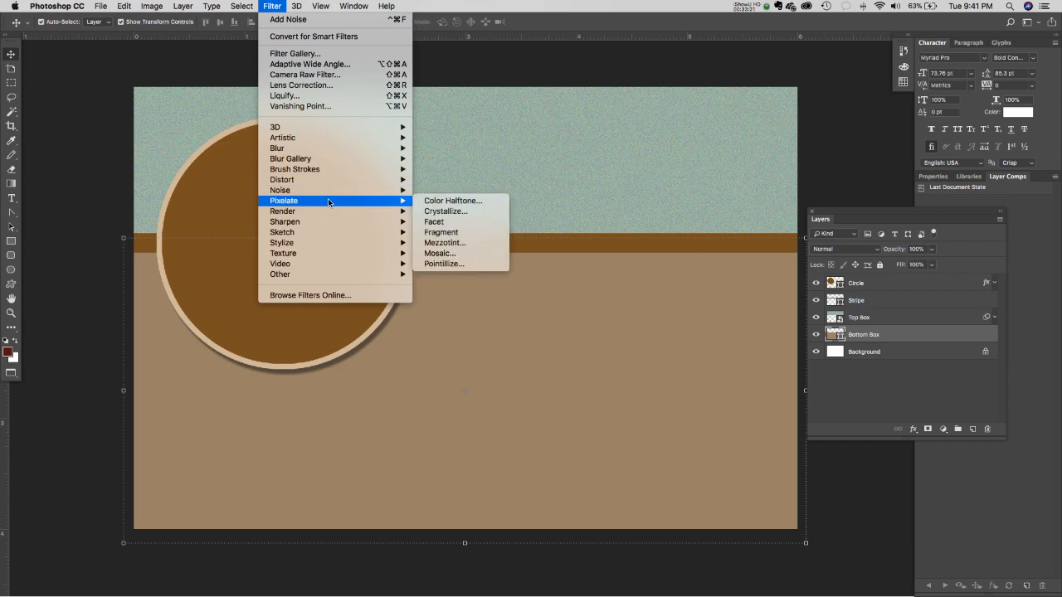
click(460, 202)
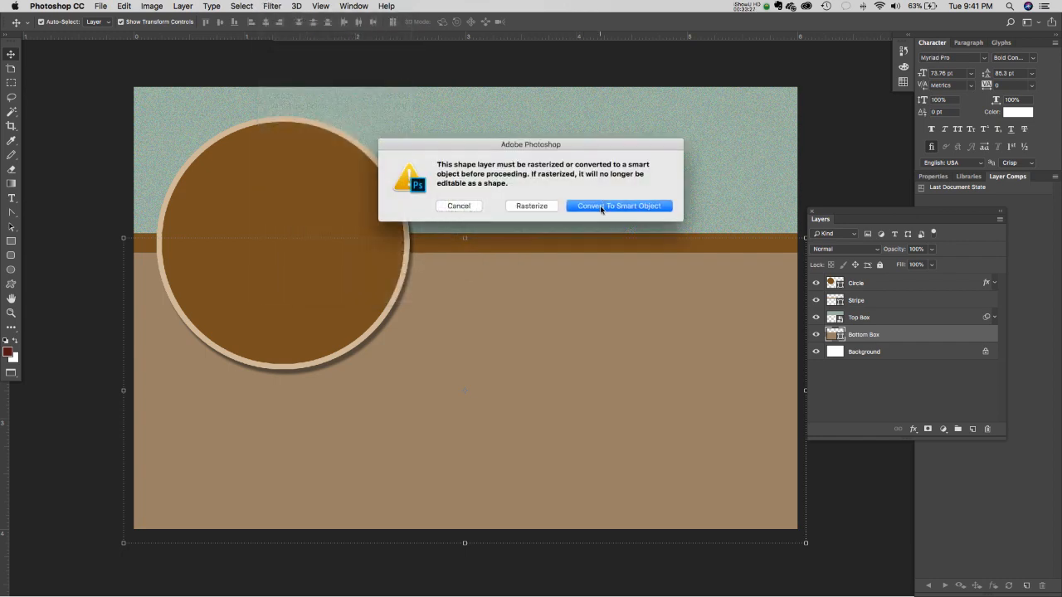
click(601, 207)
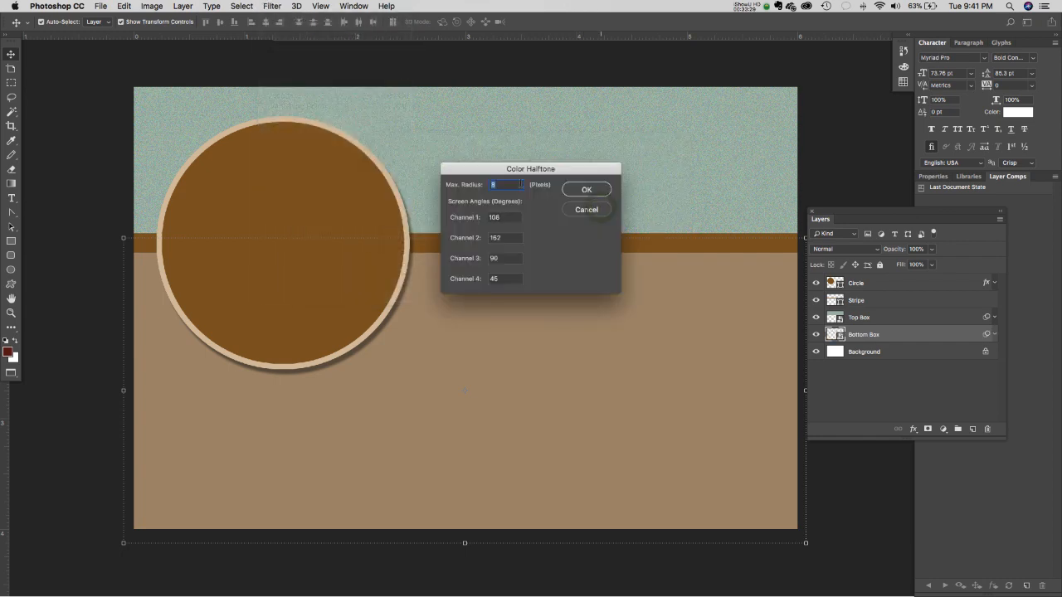
drag(500, 171, 619, 289)
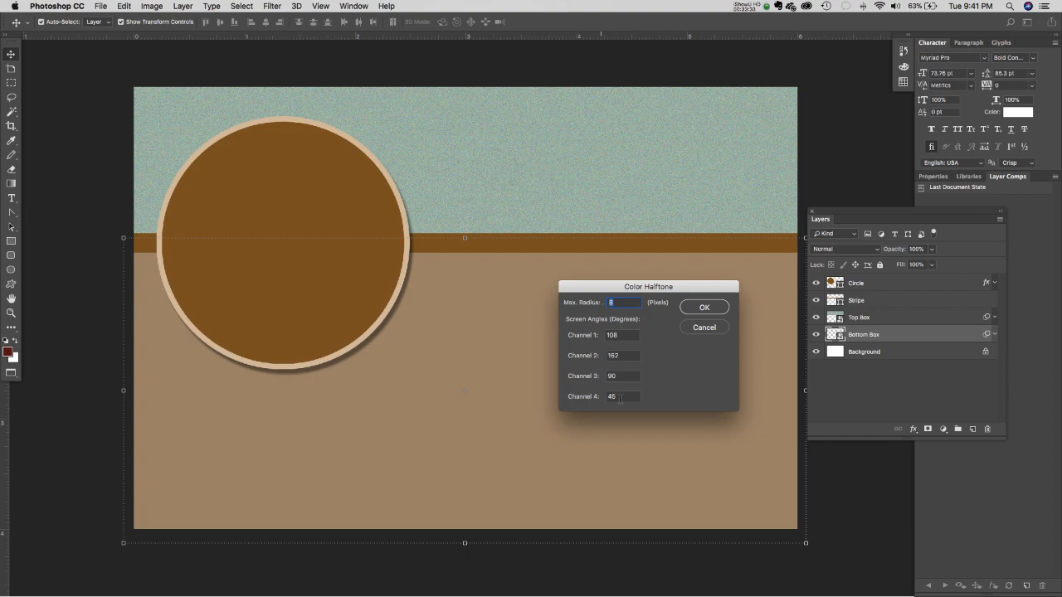
click(704, 308)
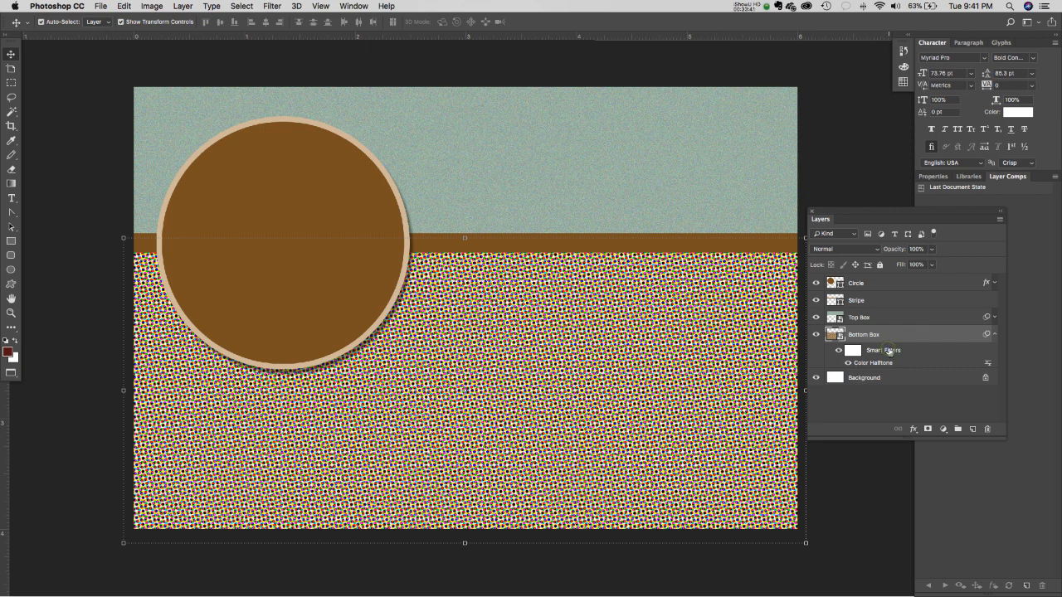
click(839, 351)
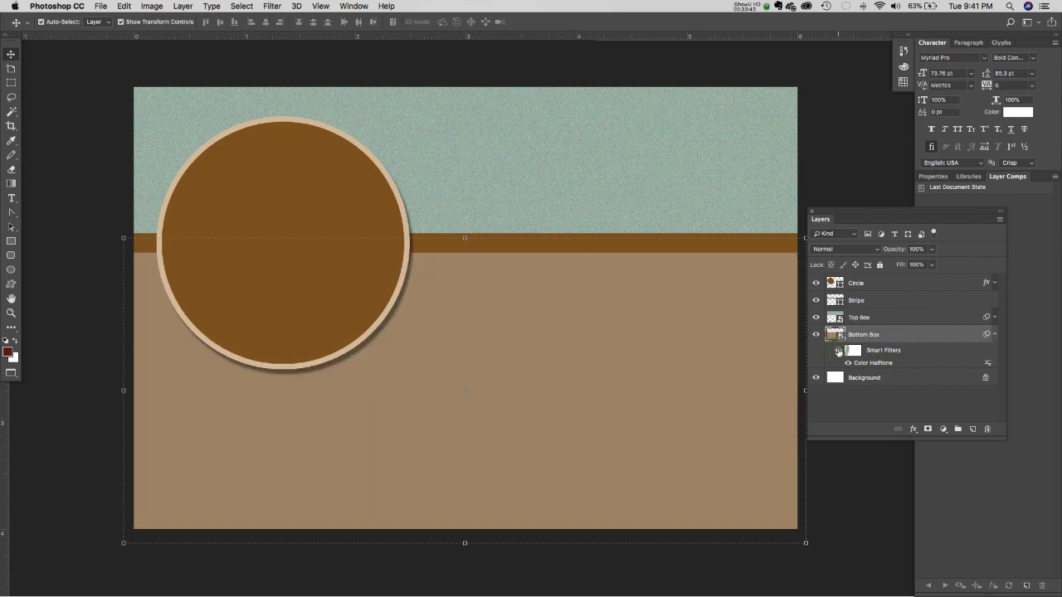
- Show the halftone again, then drag Bottom Box's Smart Filters row to the trash
click(839, 350)
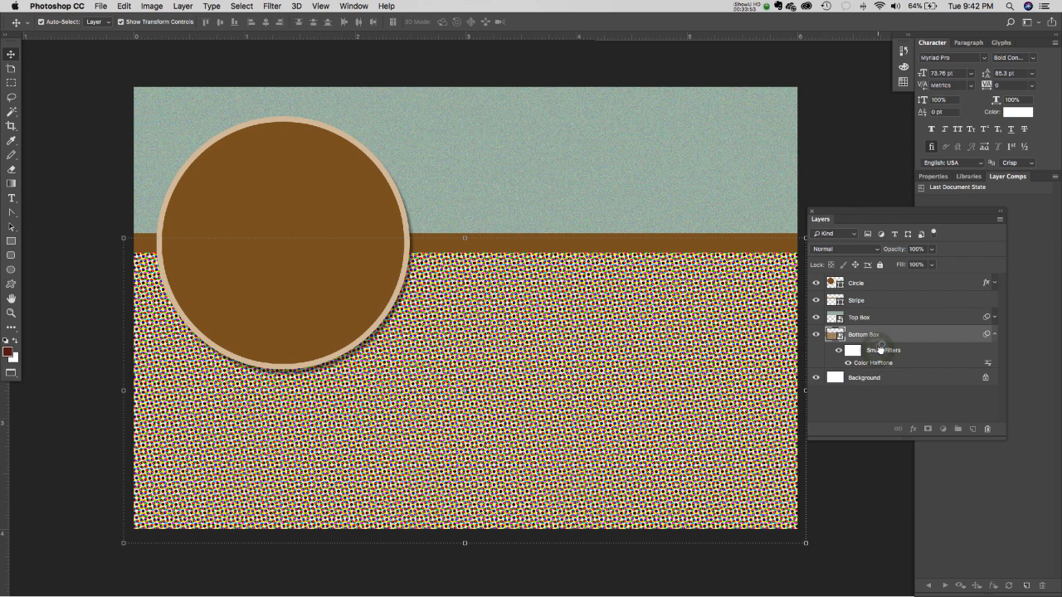
drag(879, 353, 988, 432)
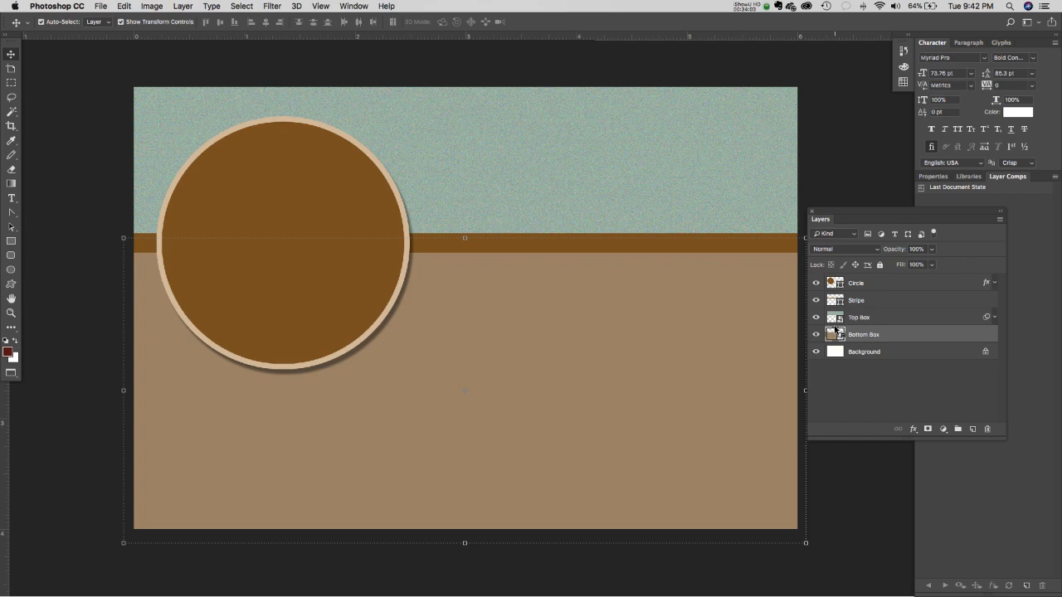
- Try Pixelate > Fragment on the Bottom Box layer, then drag its Smart Filters to the trash
click(864, 376)
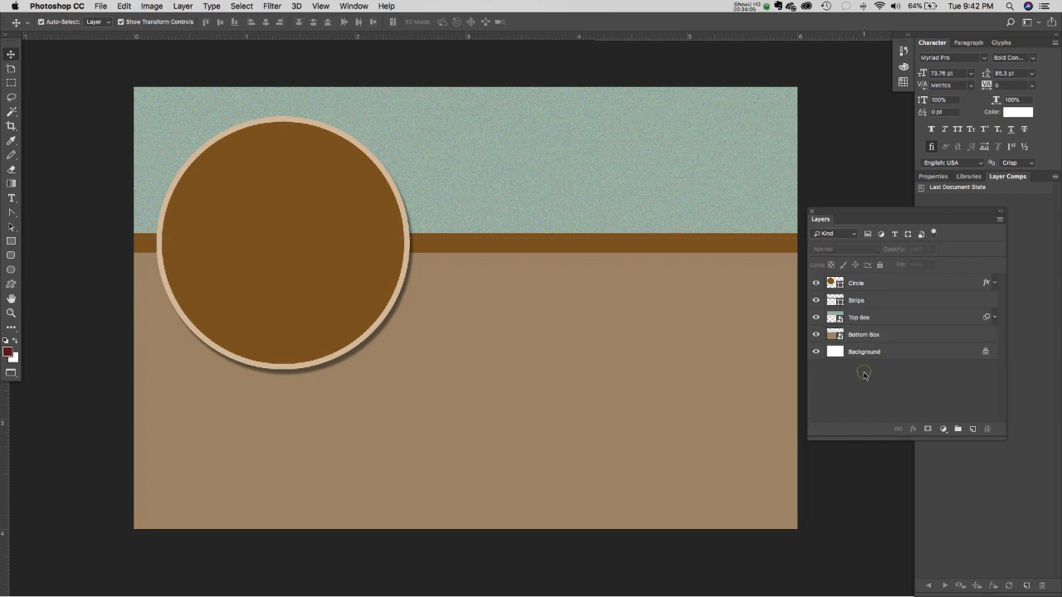
click(125, 6)
click(951, 360)
click(897, 335)
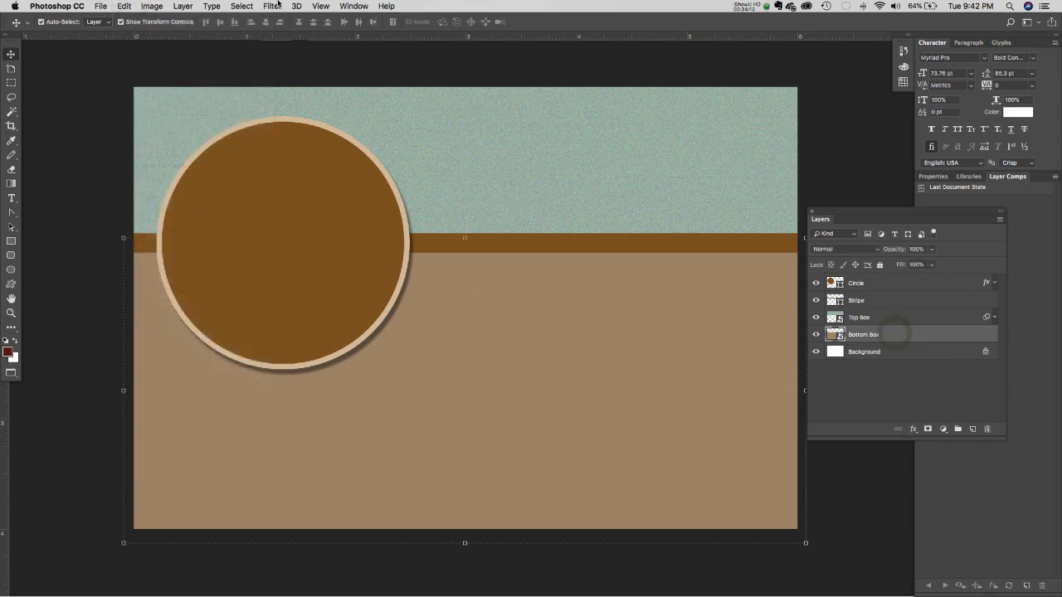
click(243, 6)
mouse_move(260, 6)
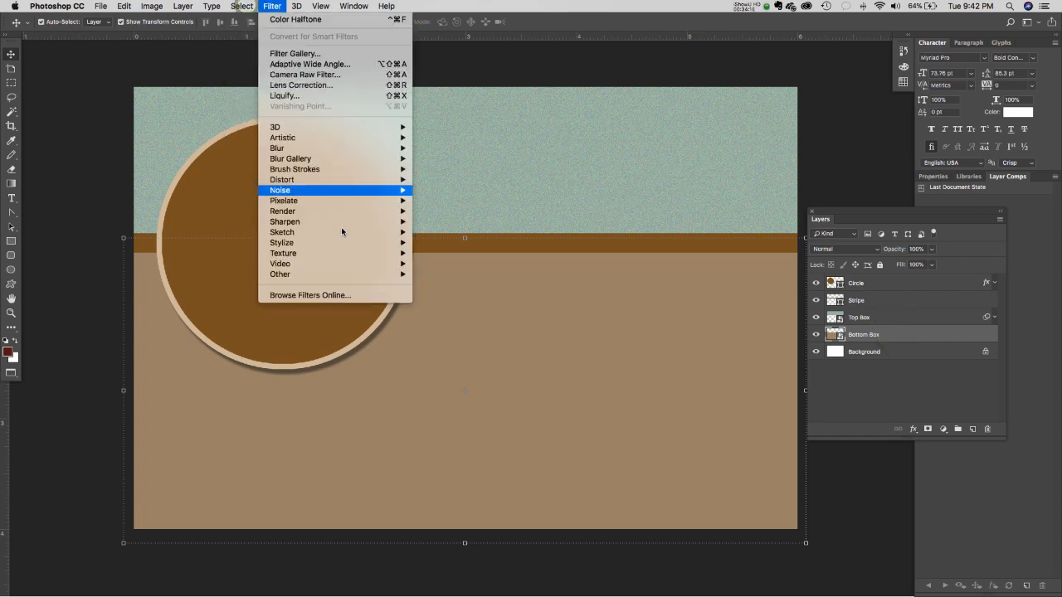
mouse_move(354, 200)
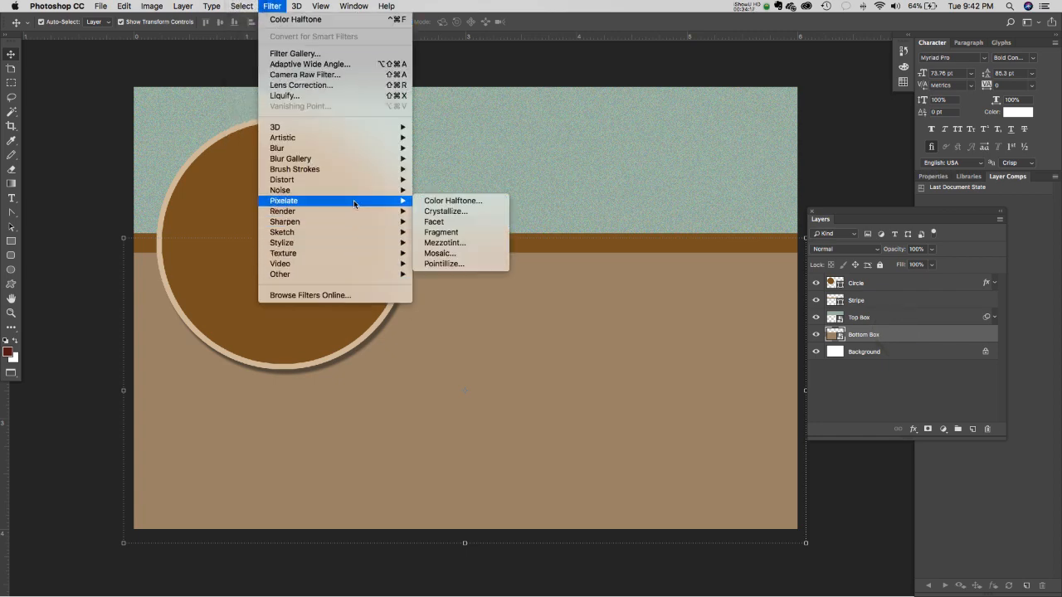
click(466, 233)
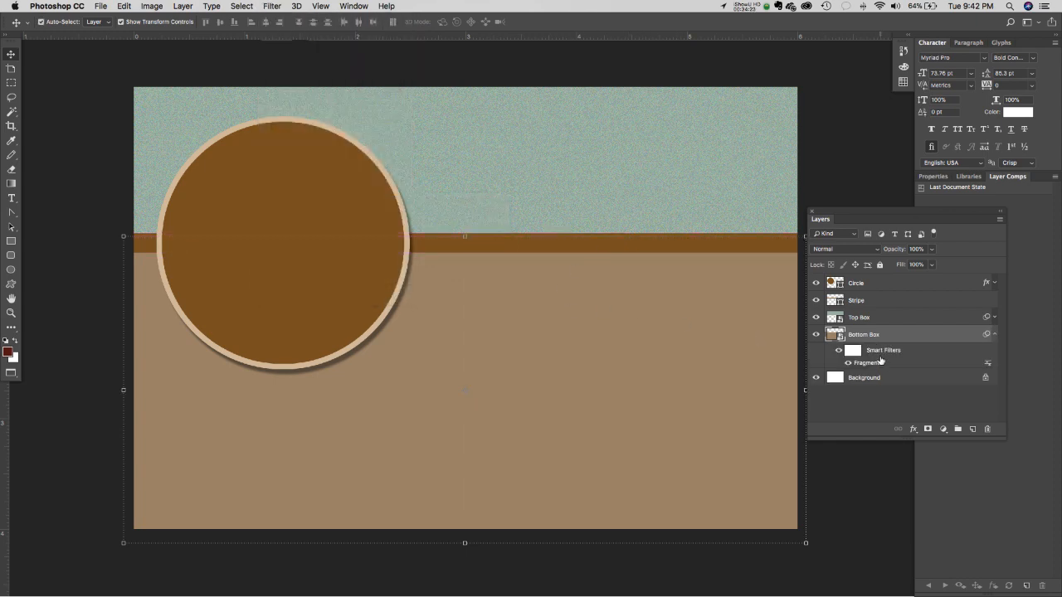
drag(879, 355, 987, 428)
click(241, 5)
- Apply Add Noise at 4.80% to Bottom Box and collapse its filter list
mouse_move(272, 6)
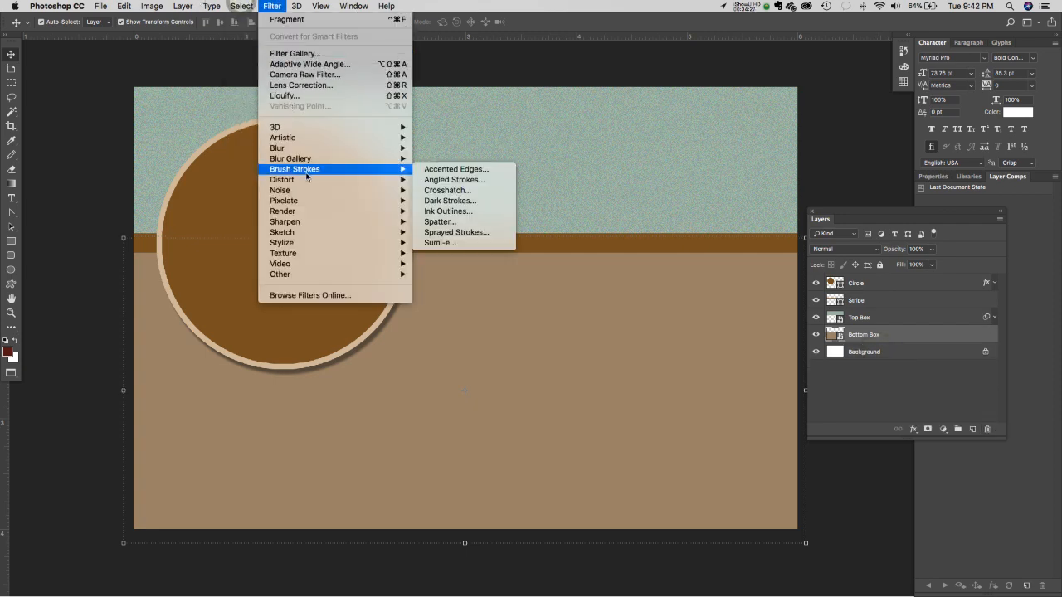
mouse_move(348, 190)
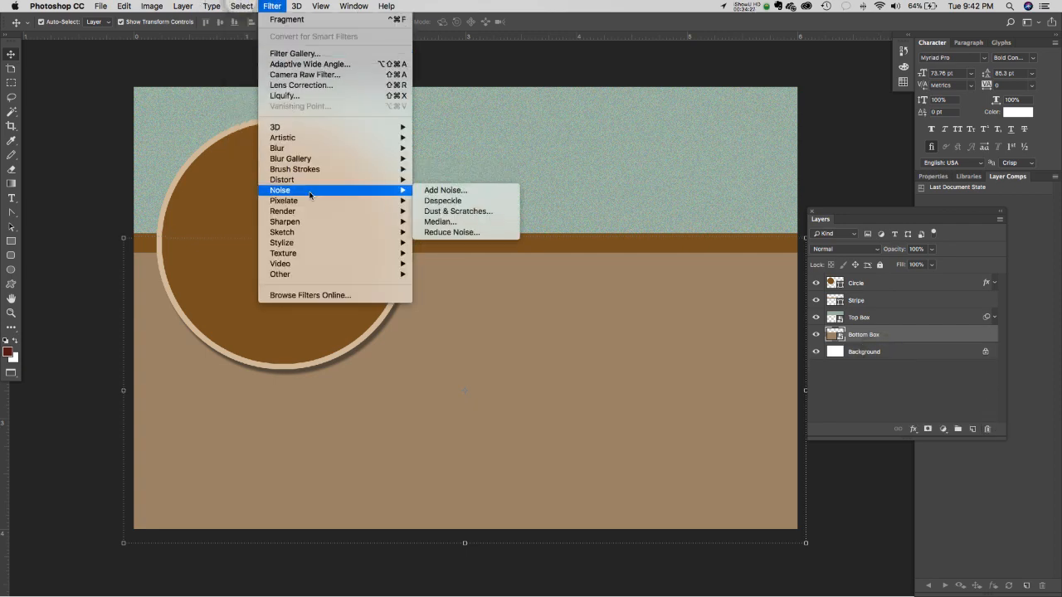
click(451, 191)
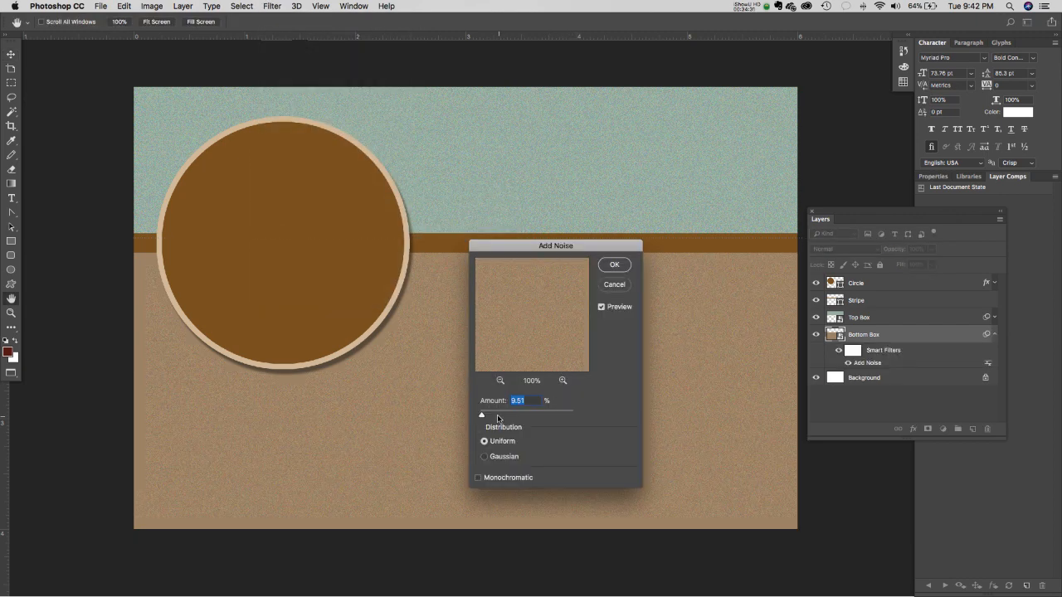
mouse_move(483, 418)
mouse_down()
mouse_move(465, 417)
mouse_move(482, 417)
mouse_up()
click(614, 265)
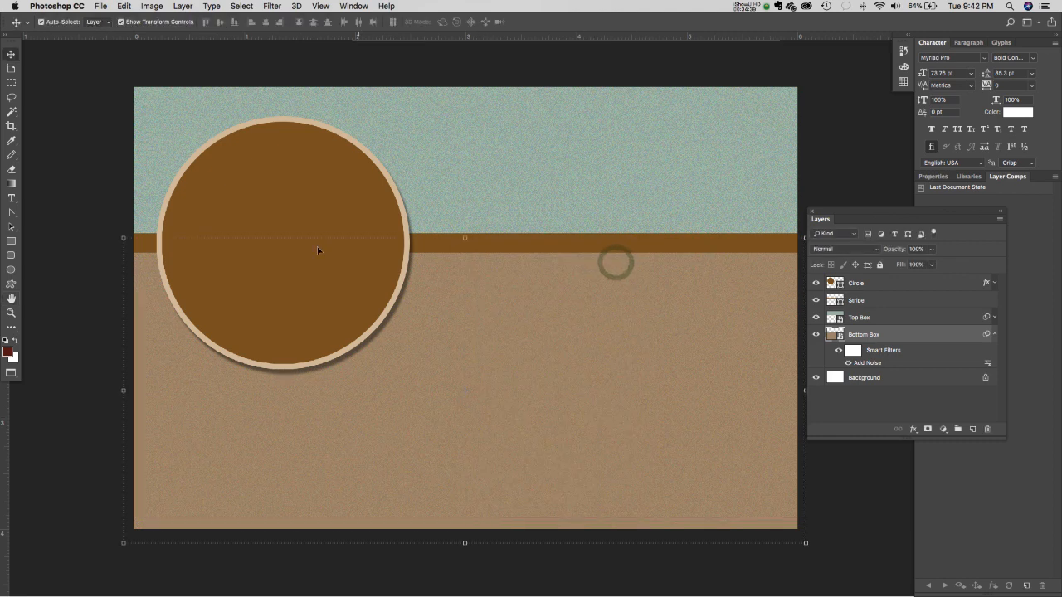
click(74, 150)
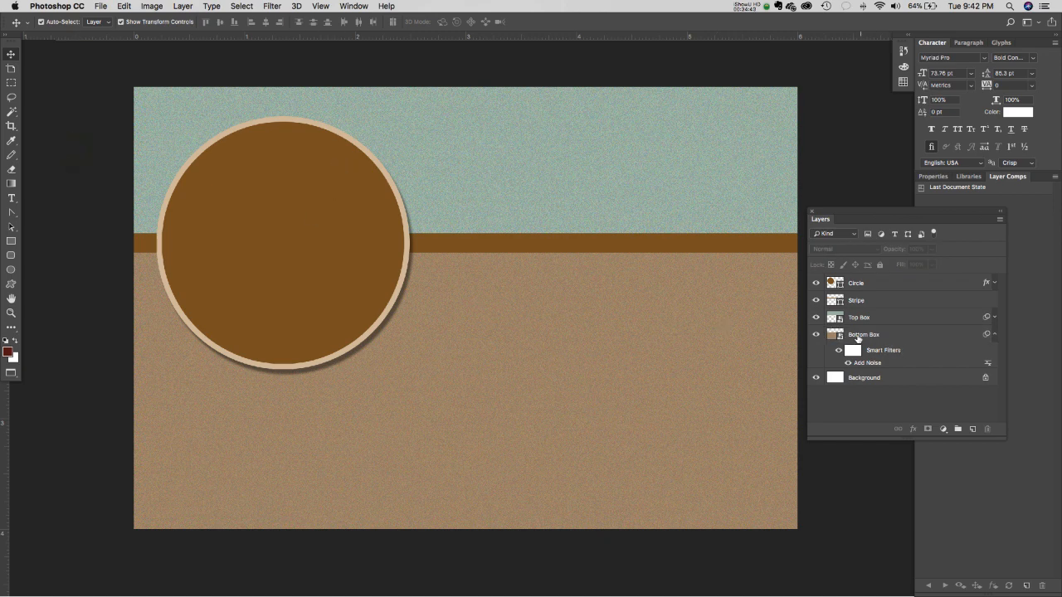
click(996, 336)
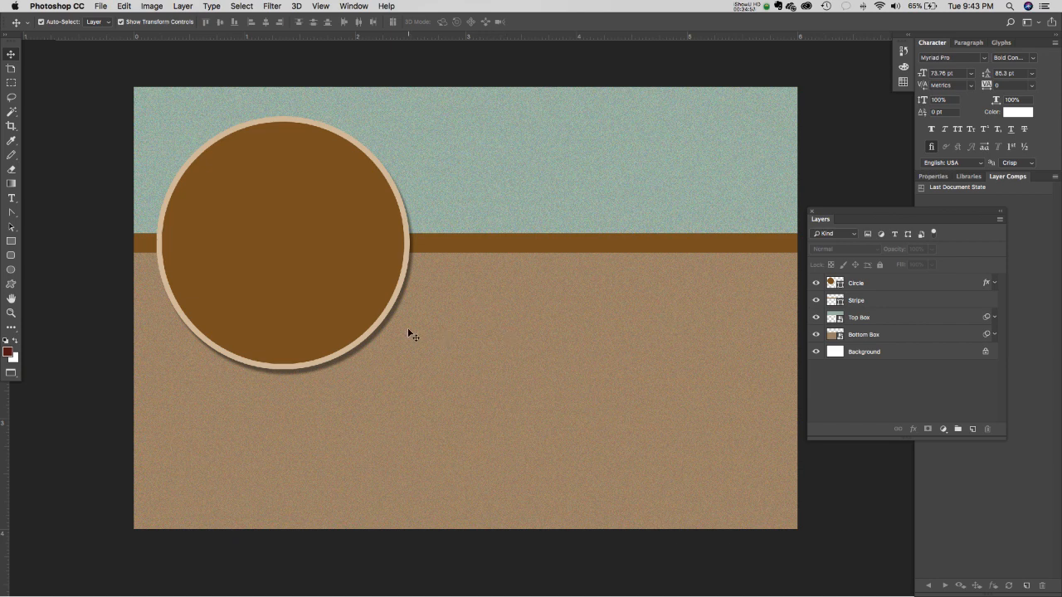
- Choose the Horizontal Type Tool and set the font family to Impact
click(12, 199)
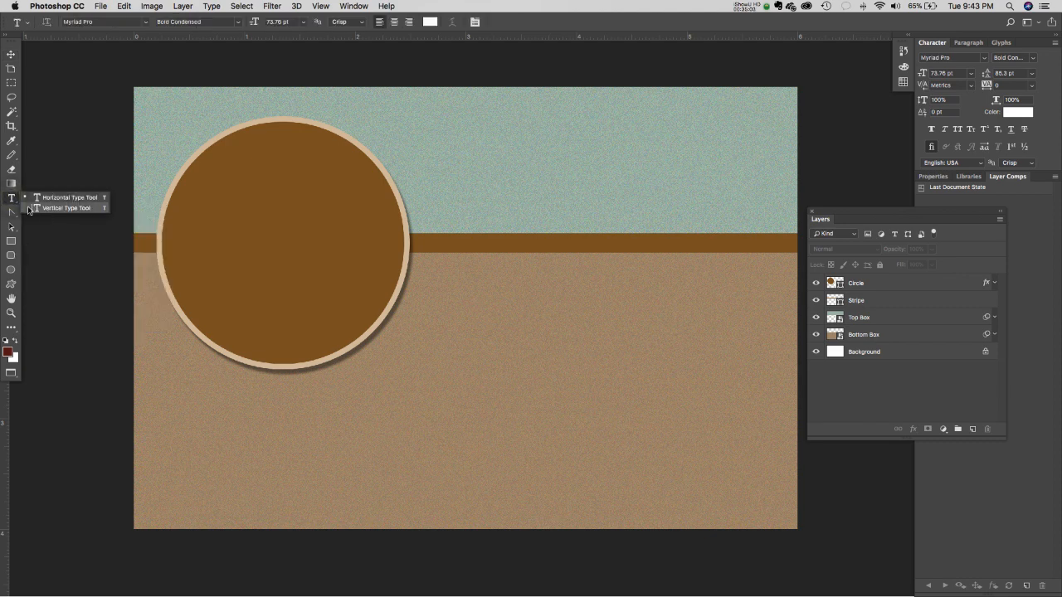
click(10, 199)
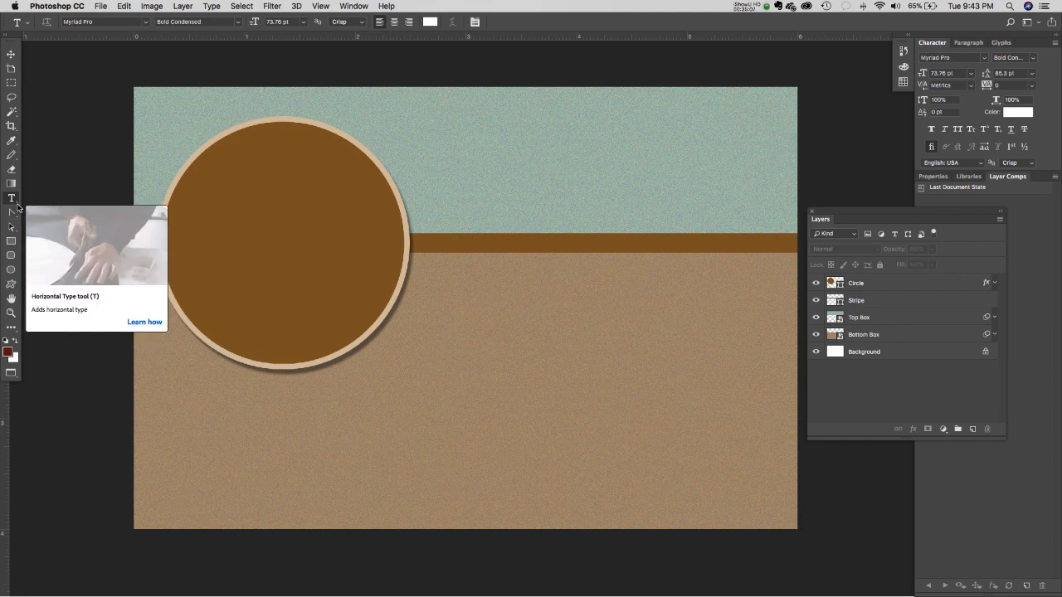
click(13, 200)
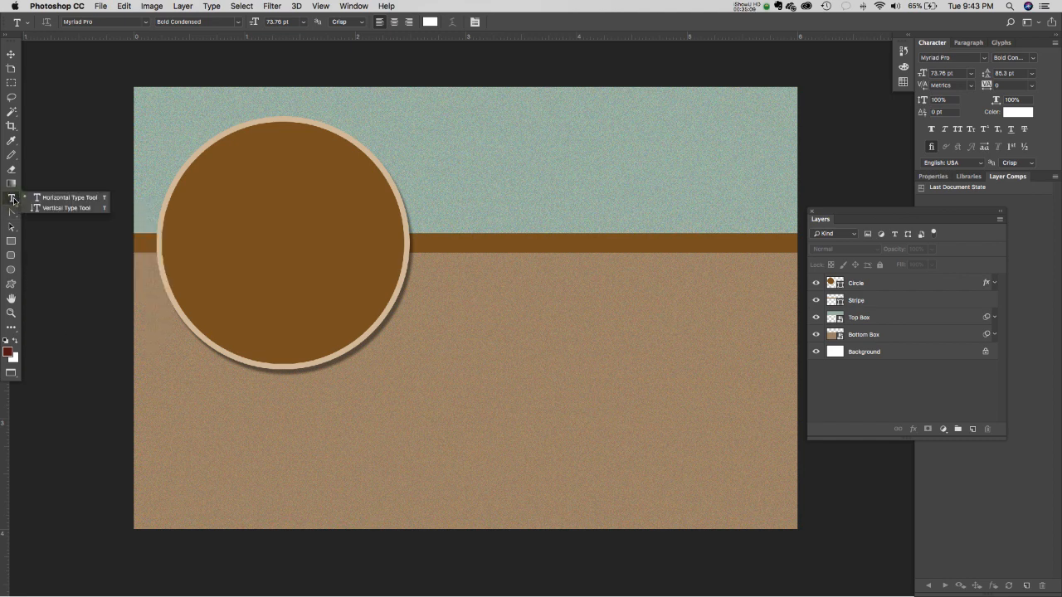
click(14, 200)
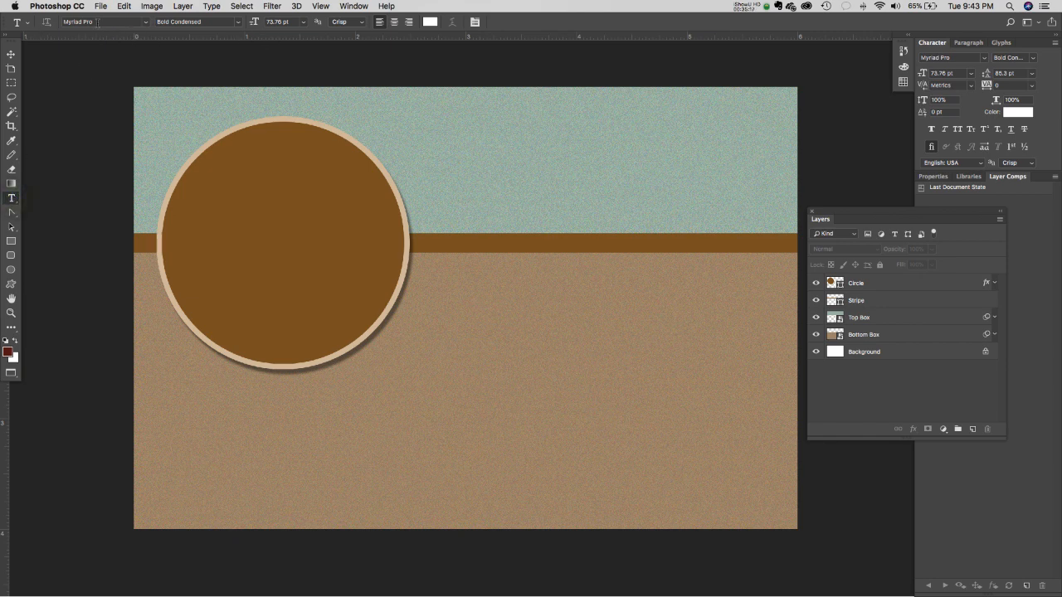
click(145, 22)
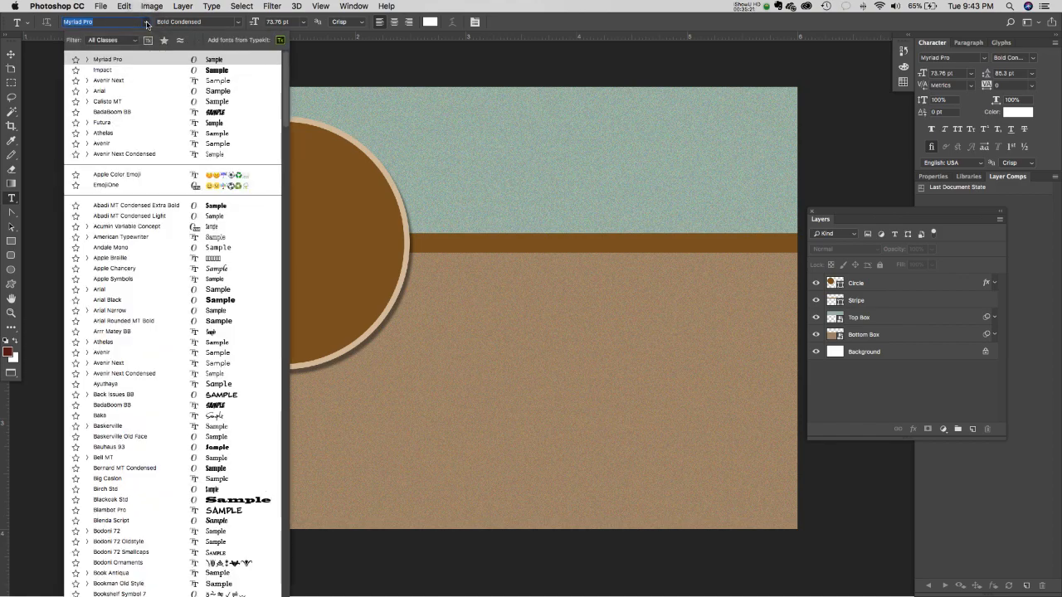
scroll(284, 120, down, 3)
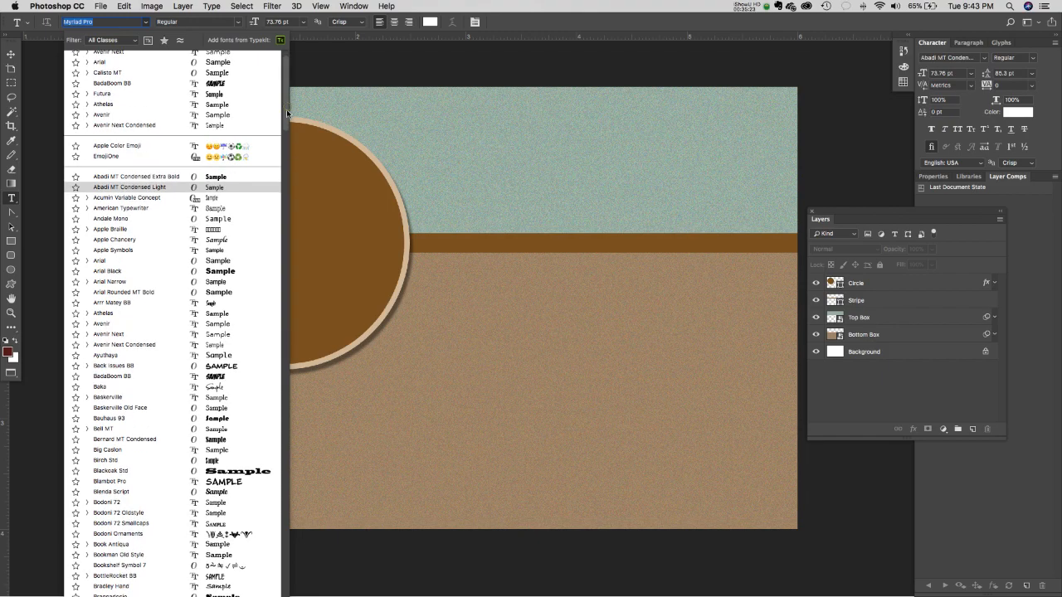
drag(284, 121, 267, 161)
scroll(267, 161, down, 10)
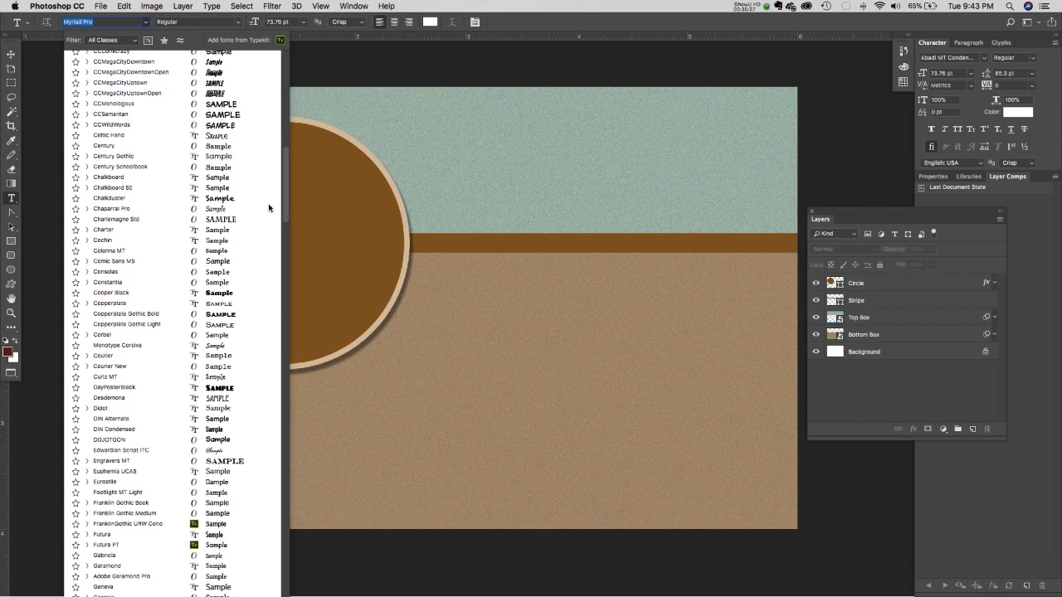
scroll(271, 228, down, 7)
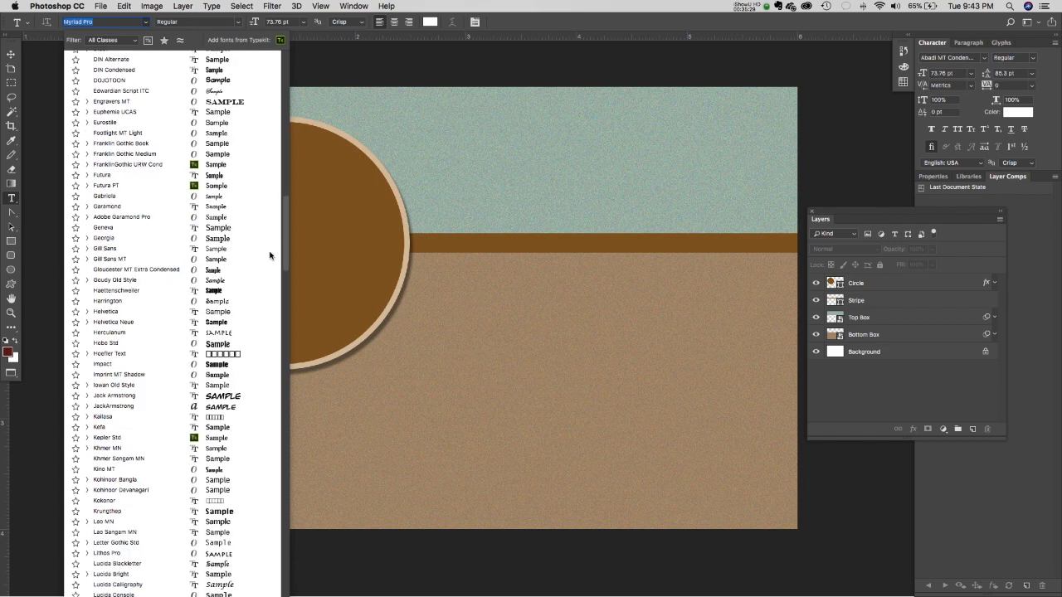
click(114, 367)
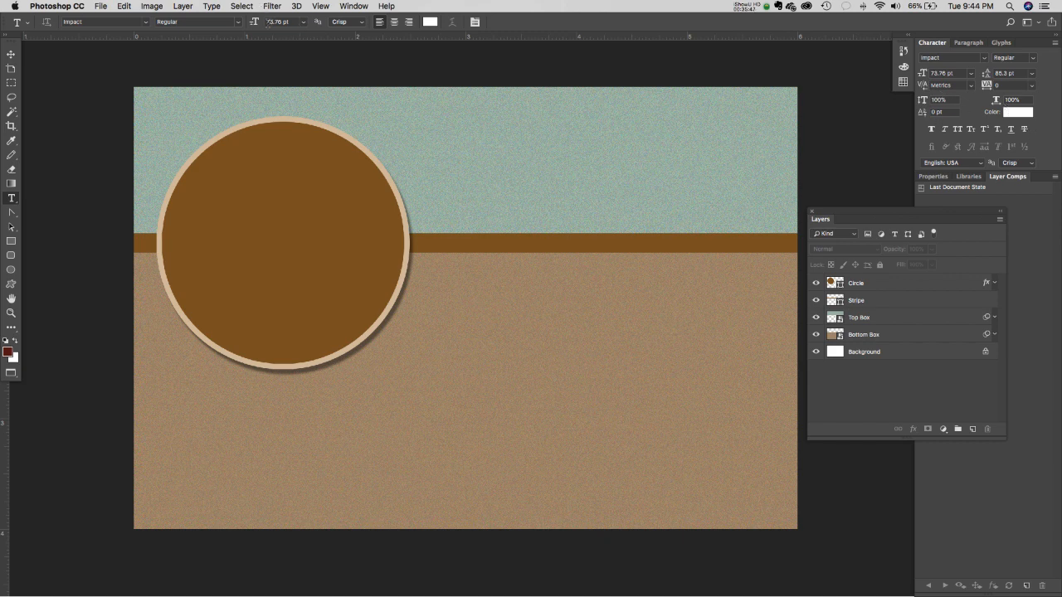
- Set the type size to 72 pt, leaving anti-aliasing on Crisp
click(304, 25)
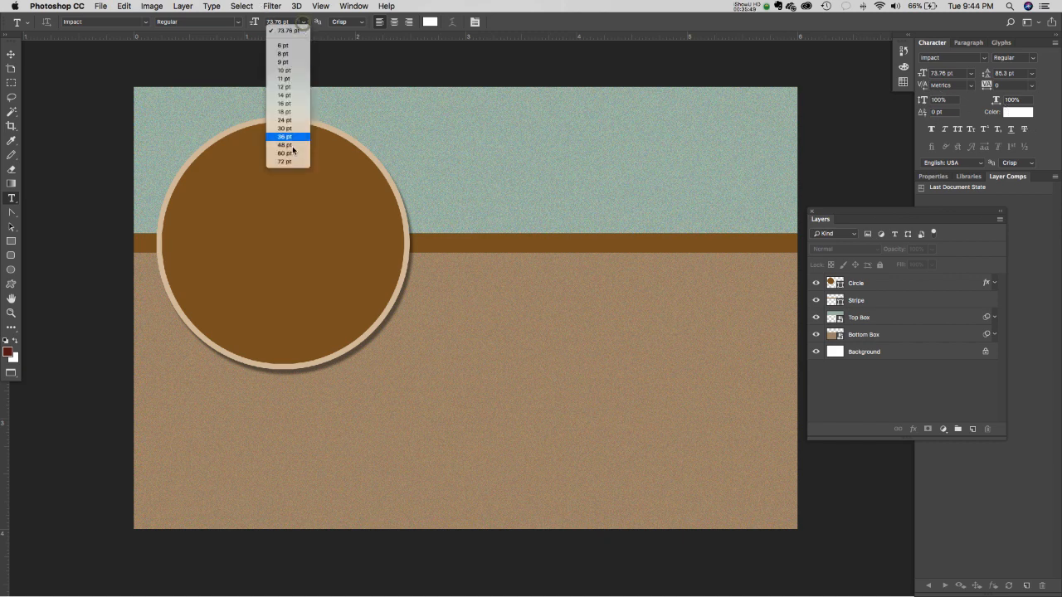
click(289, 164)
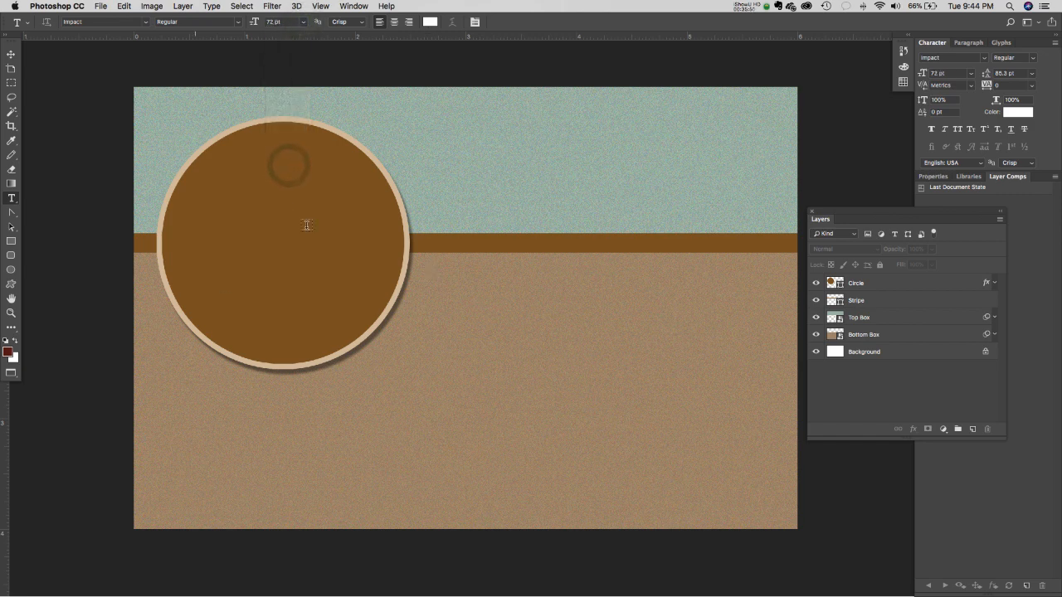
click(349, 24)
click(350, 24)
- Type the person's first name and surname on two lines right of the circle, then commit
click(423, 311)
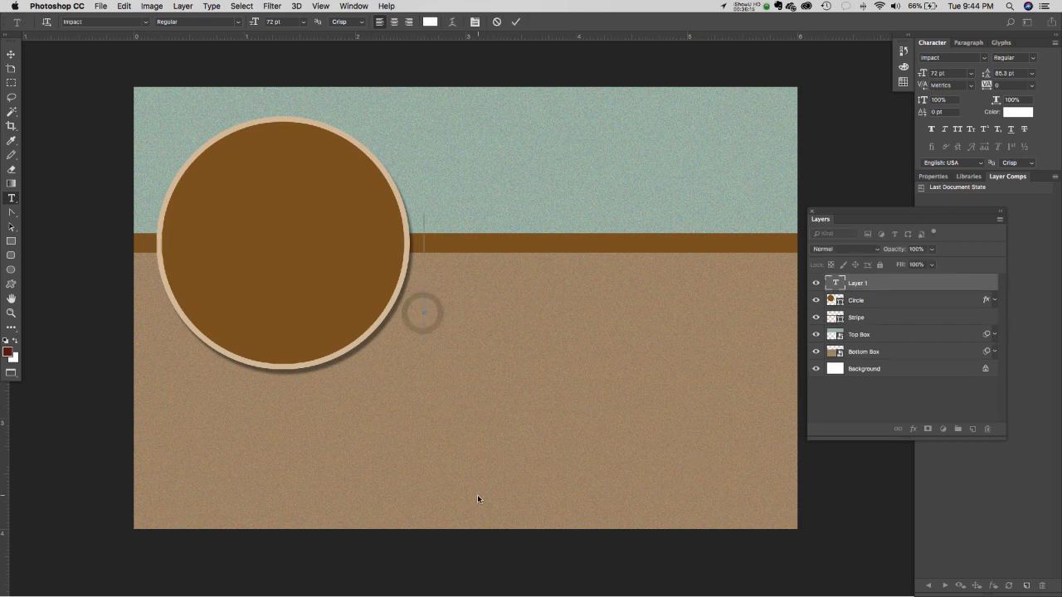
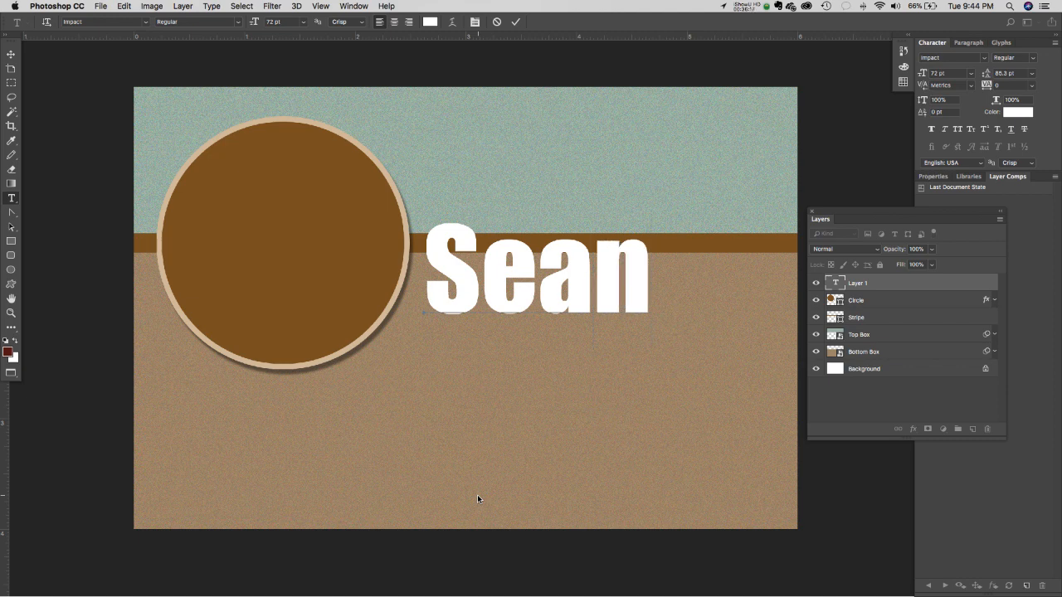
key(Return)
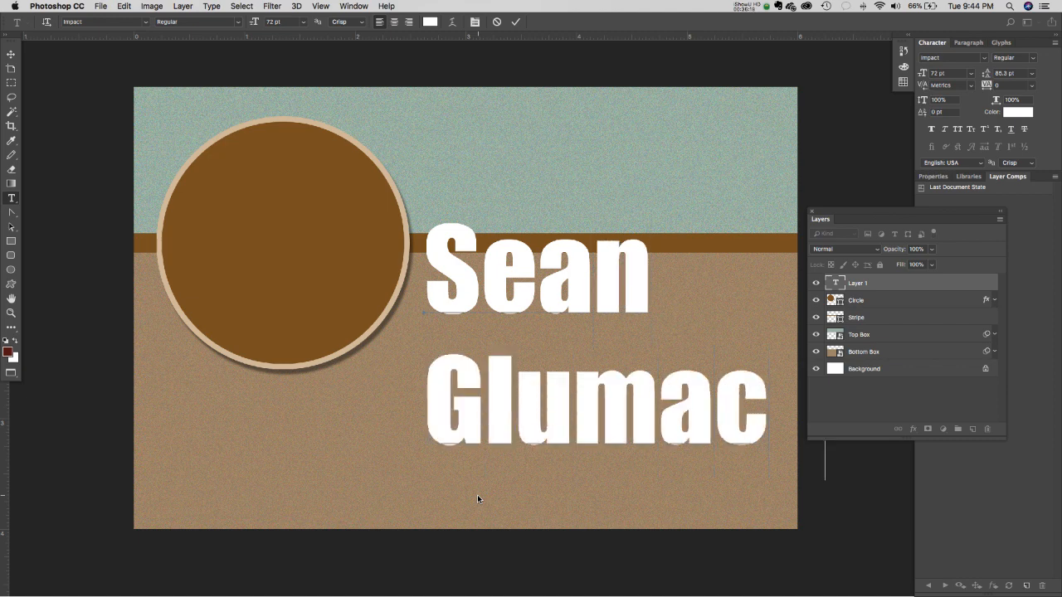
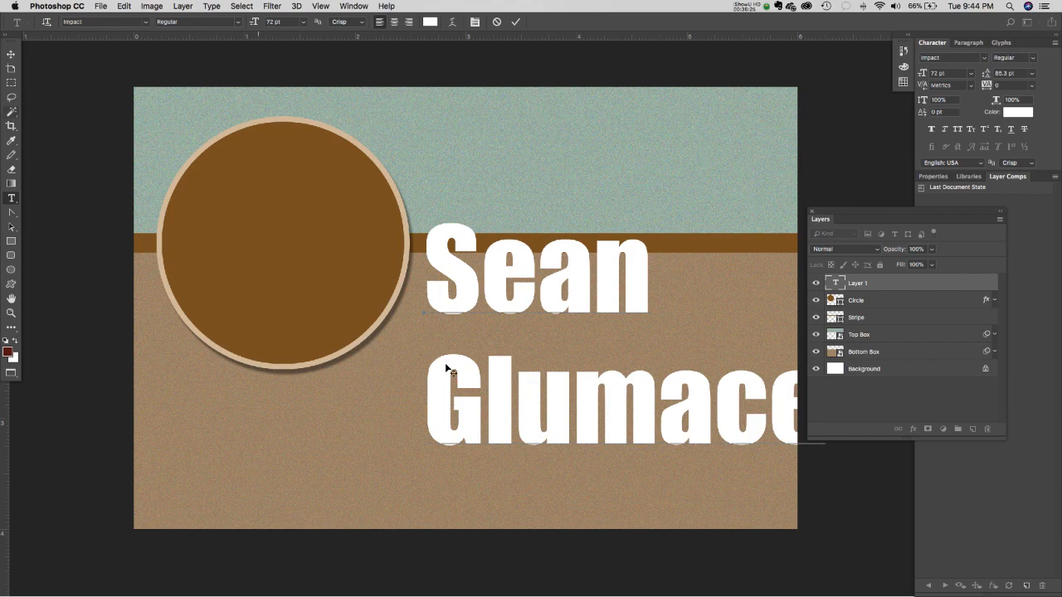
triple_click(508, 400)
click(508, 399)
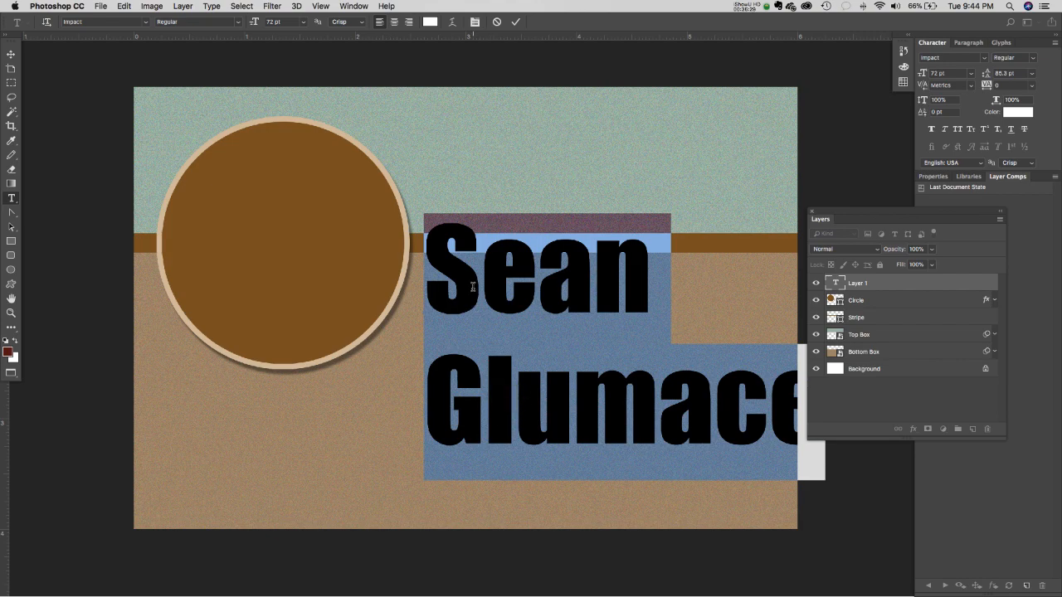
click(13, 54)
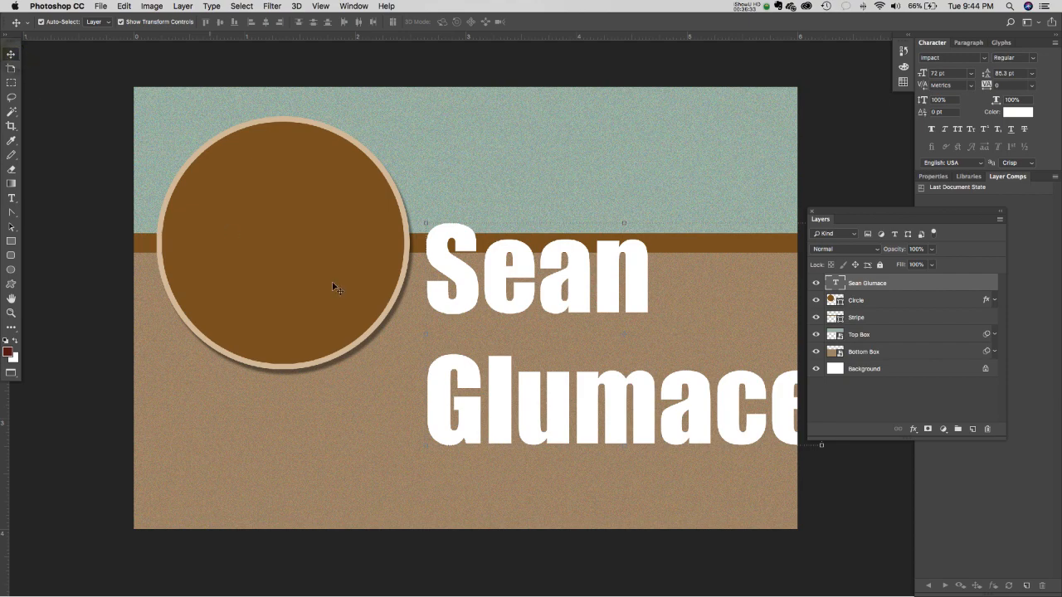
- Drag the name text up and left to overlap the circle's right edge across the stripe
drag(461, 291, 425, 347)
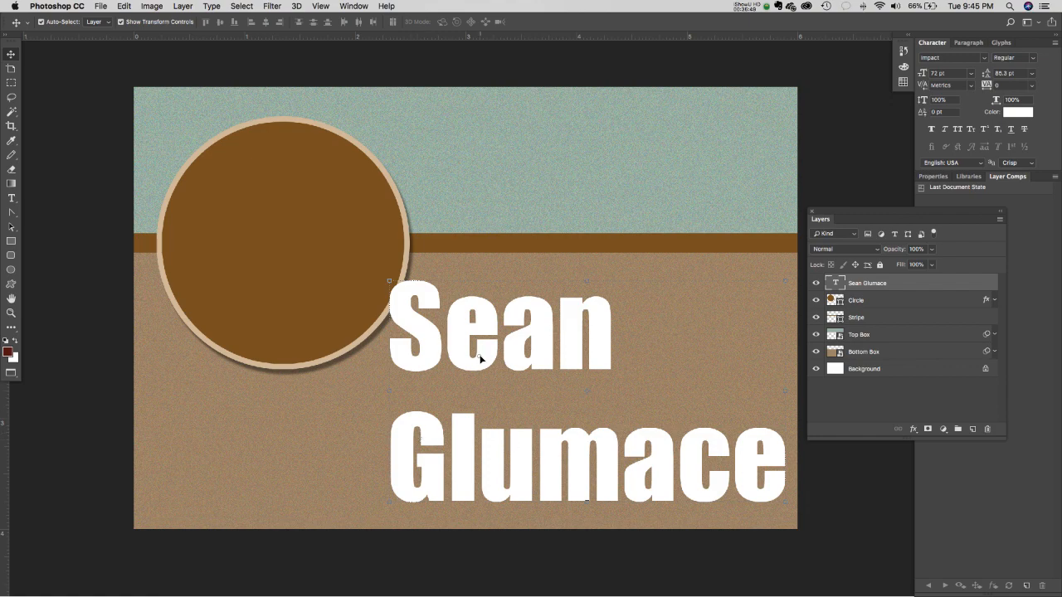
drag(480, 358, 418, 211)
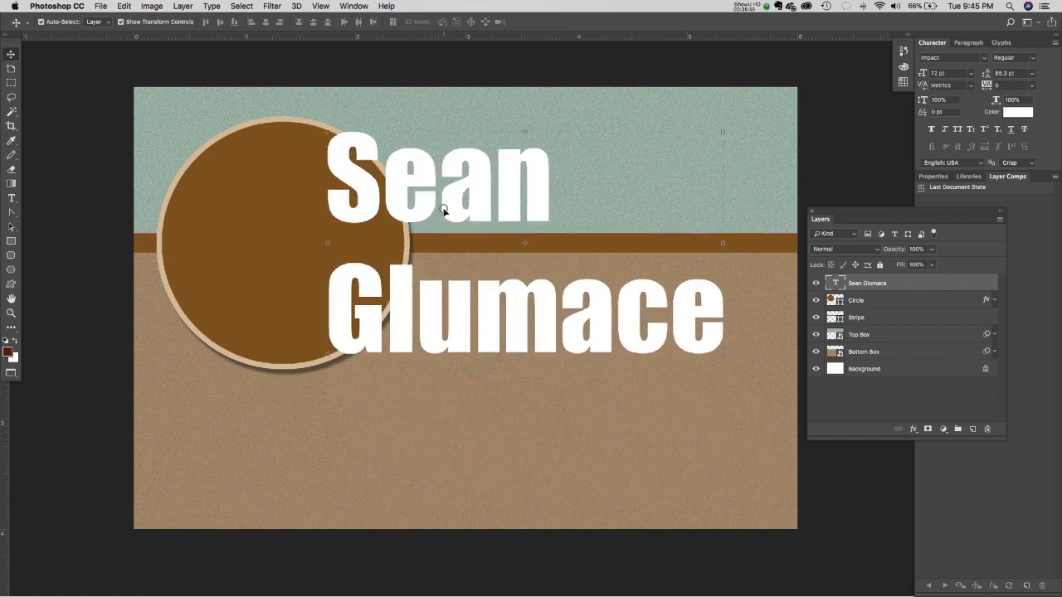
drag(443, 209, 400, 188)
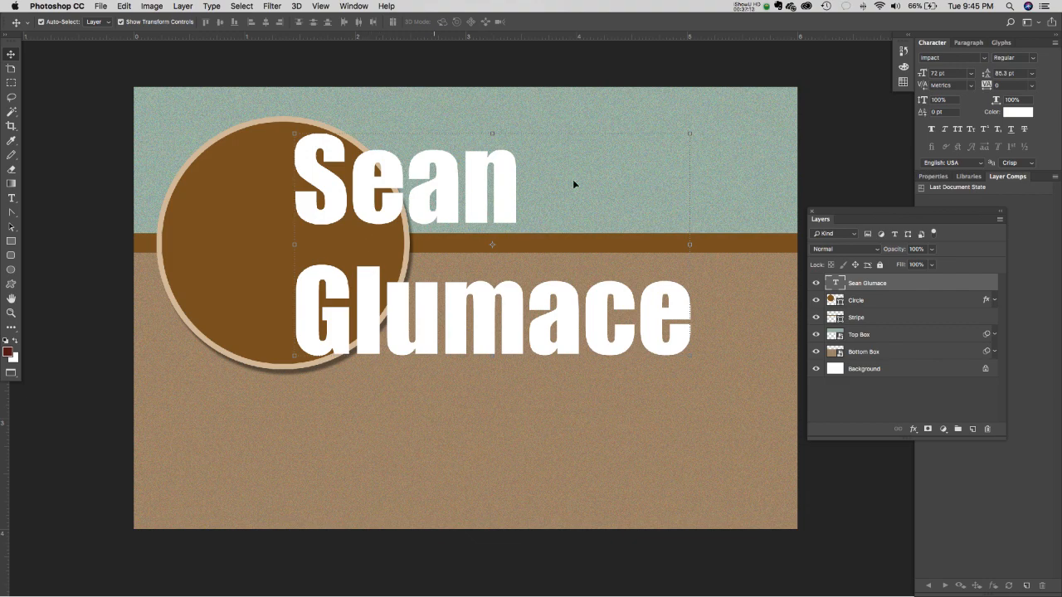
drag(450, 191, 449, 189)
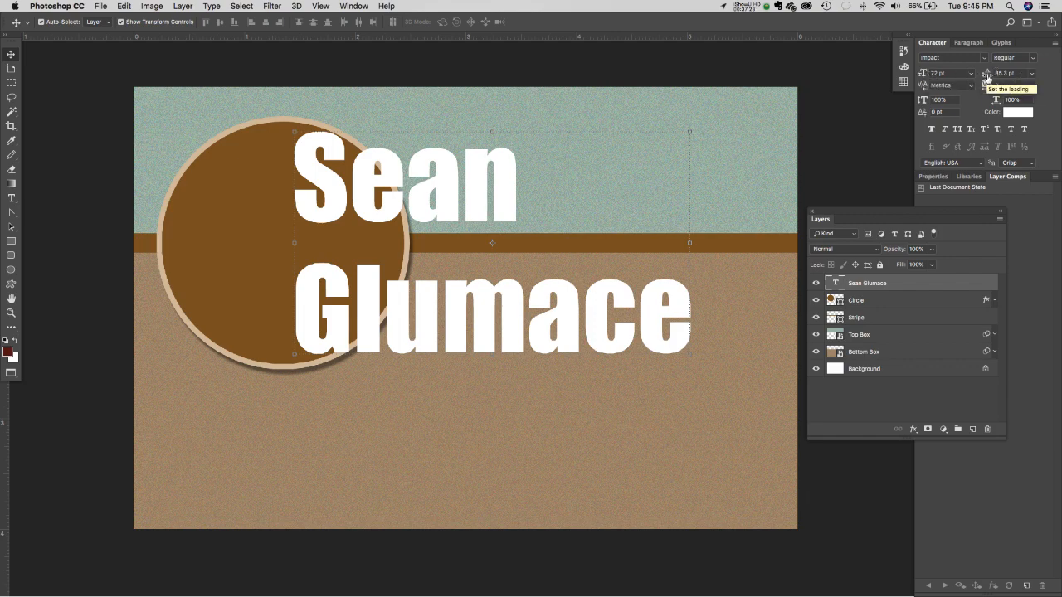
- Lower the name's leading in the Character panel from 85.3 pt to about 70 pt
click(1014, 74)
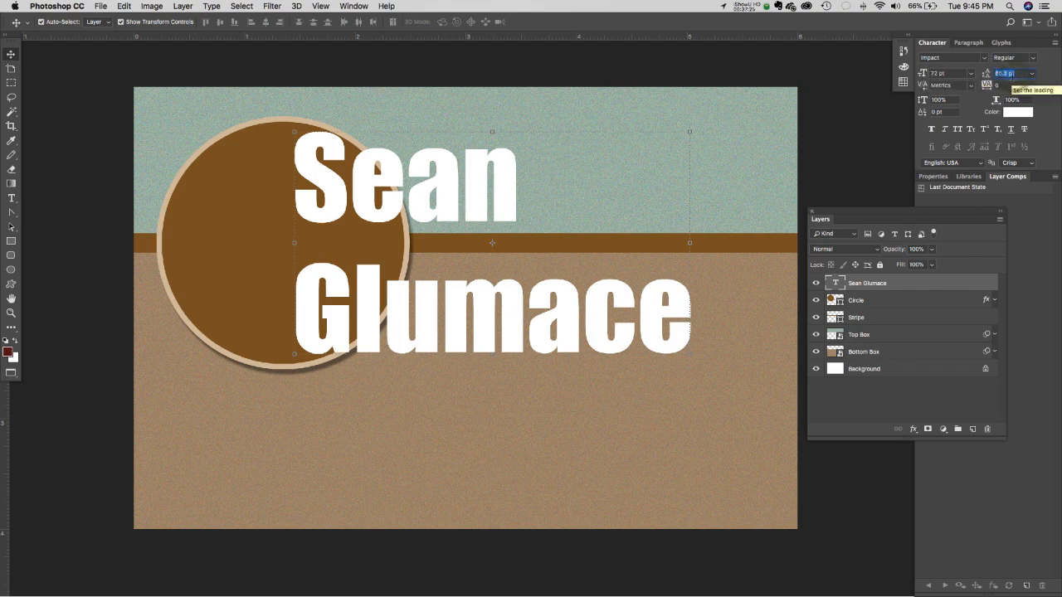
key(Down)
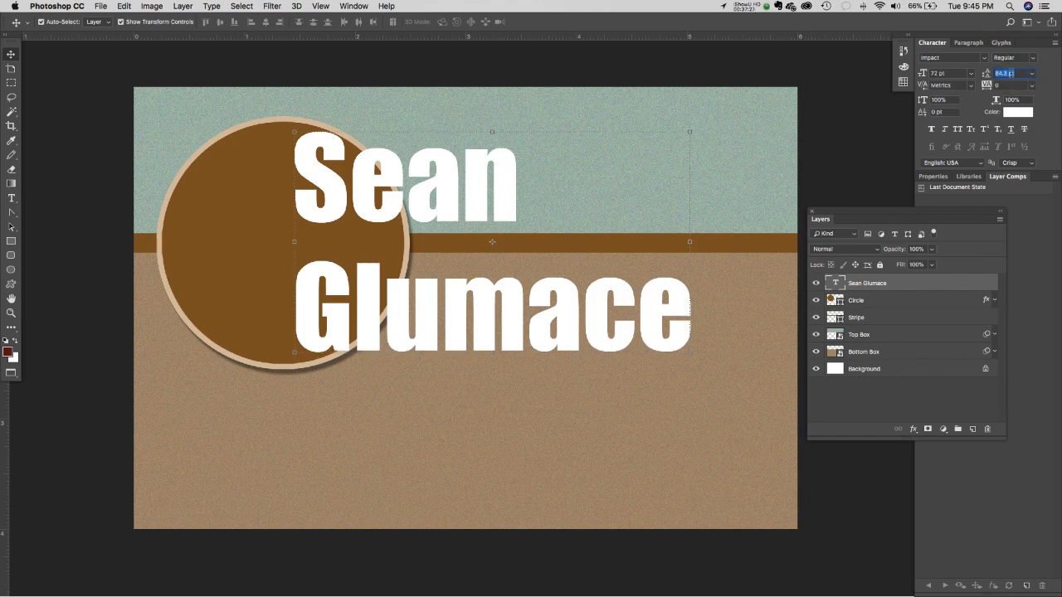
key(Down)
key(Down)
key(Down)
key(Down)
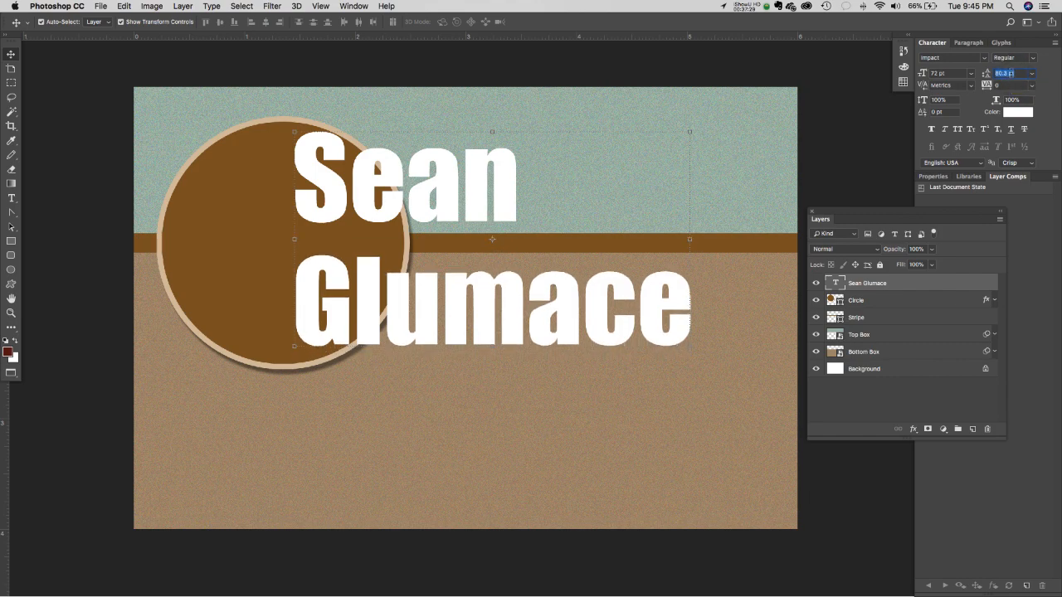
key(Down)
key(Down)
key(Down)
key(Down)
key(Down)
key(Down)
key(Down)
key(Down)
key(Down)
key(Down)
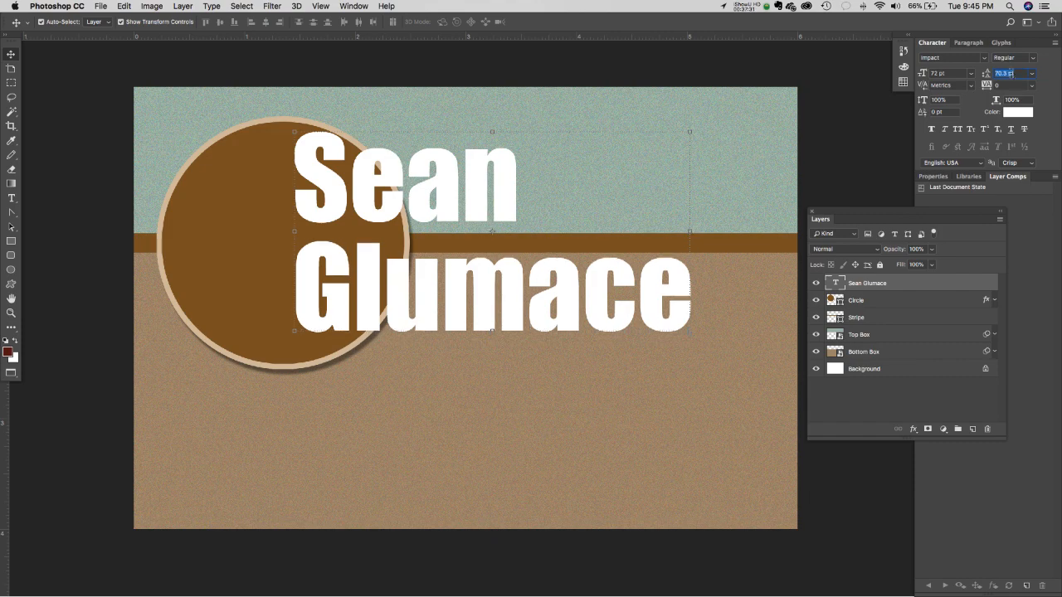
key(Down)
key(Down)
key(Up)
key(Up)
key(Up)
key(Up)
key(Down)
key(Down)
key(Down)
key(Down)
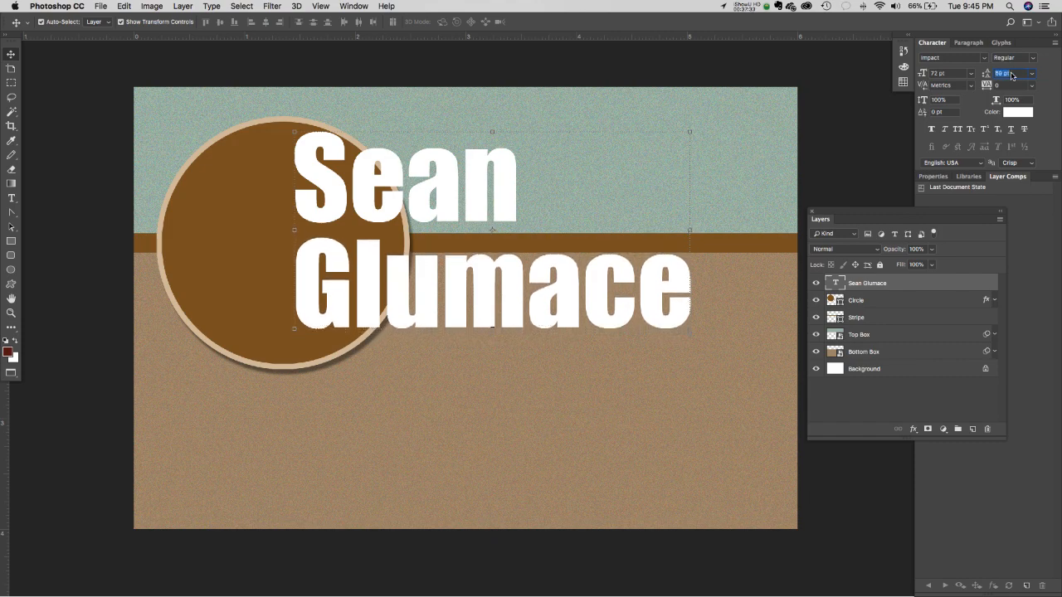
key(Down)
key(Down)
key(Down)
key(Up)
key(Up)
key(Up)
key(Up)
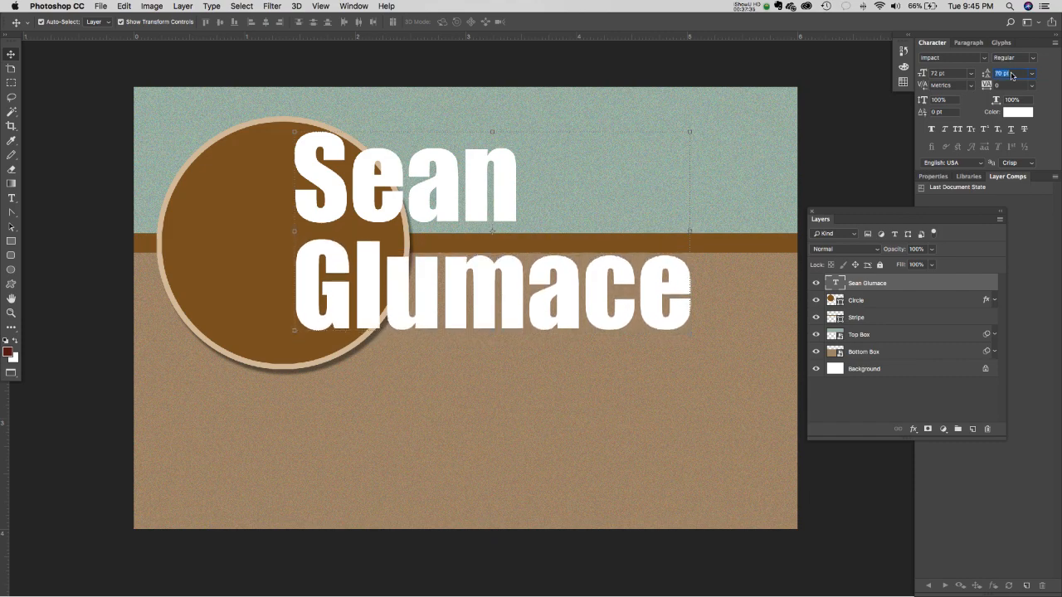
click(1034, 76)
click(1046, 74)
- Fine-tune the leading with arrow keys until it settles at 68 pt
mouse_move(987, 74)
mouse_down()
mouse_move(997, 74)
mouse_move(988, 74)
mouse_up()
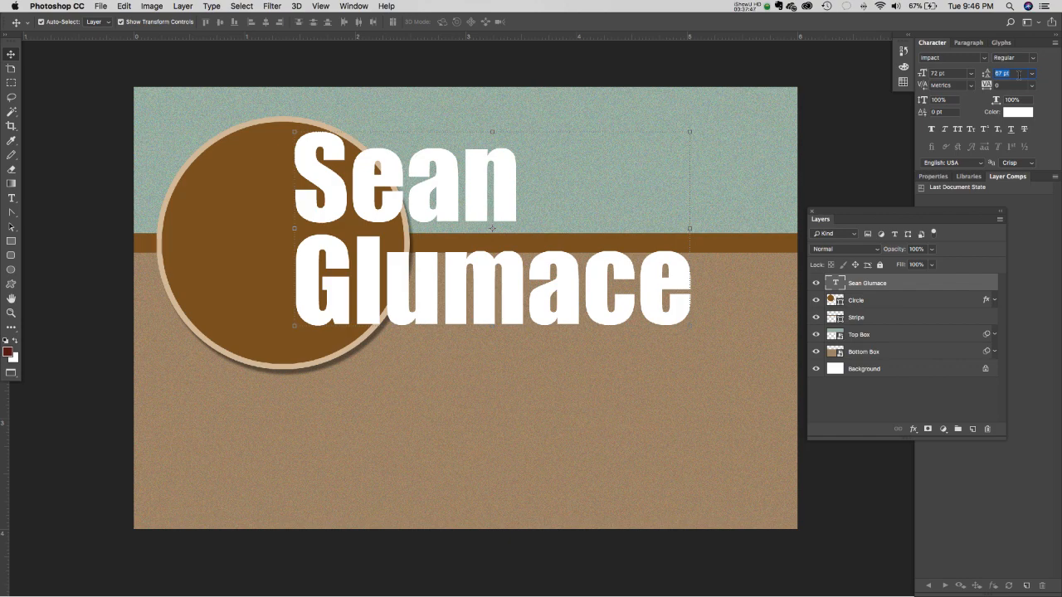
key(Down)
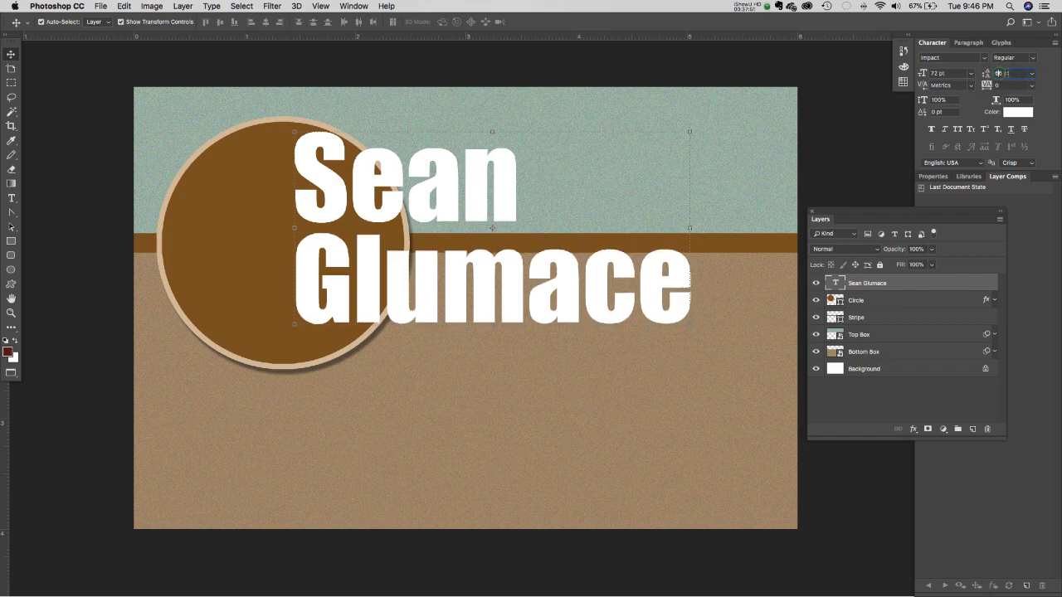
key(Up)
key(Up)
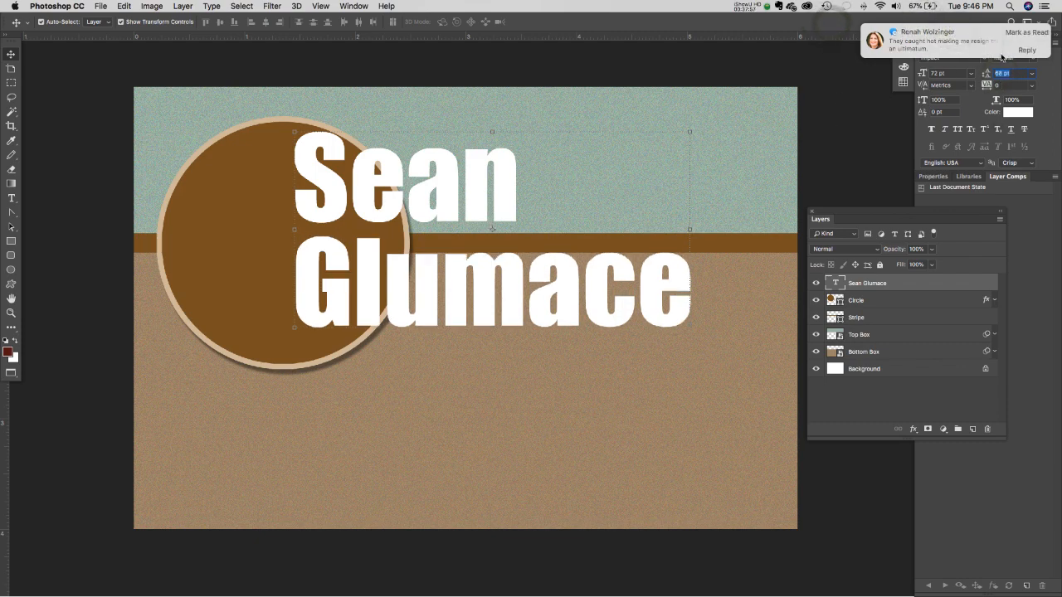
click(1027, 33)
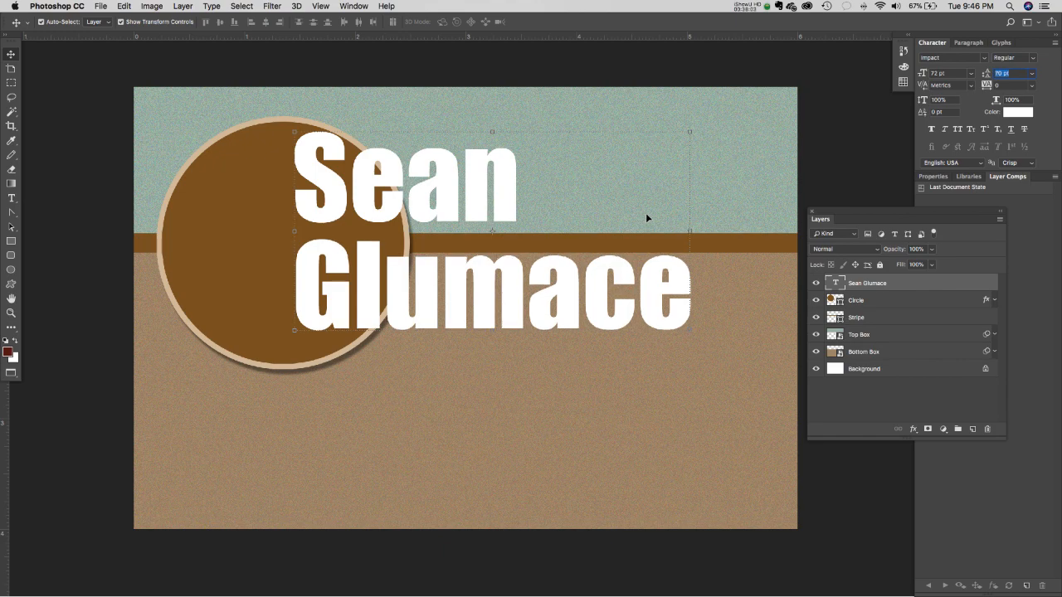
key(Down)
key(Up)
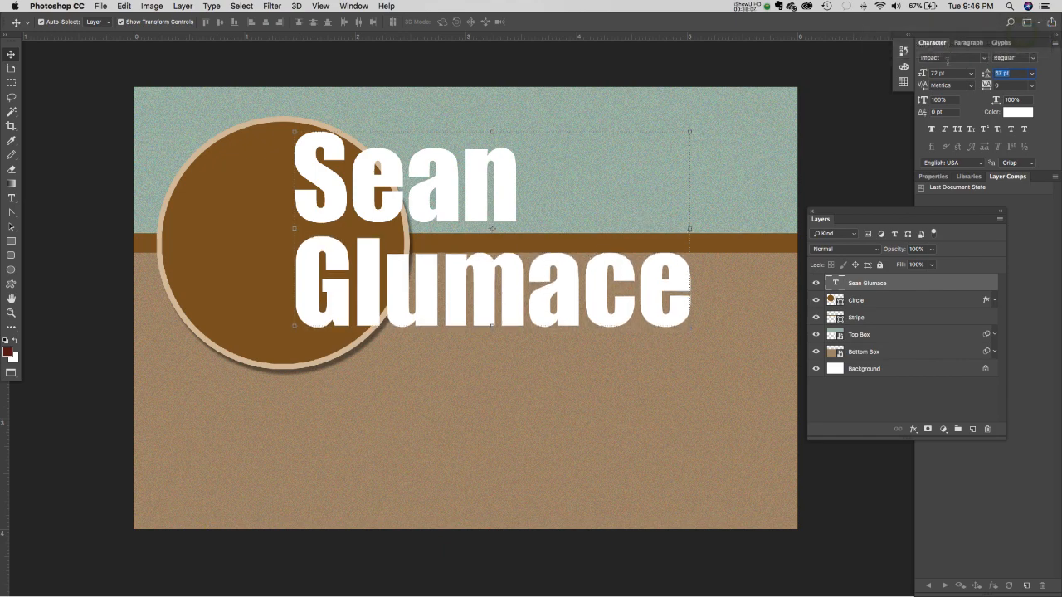
key(Down)
key(Down)
key(Down)
key(Down)
key(Down)
key(Down)
key(Down)
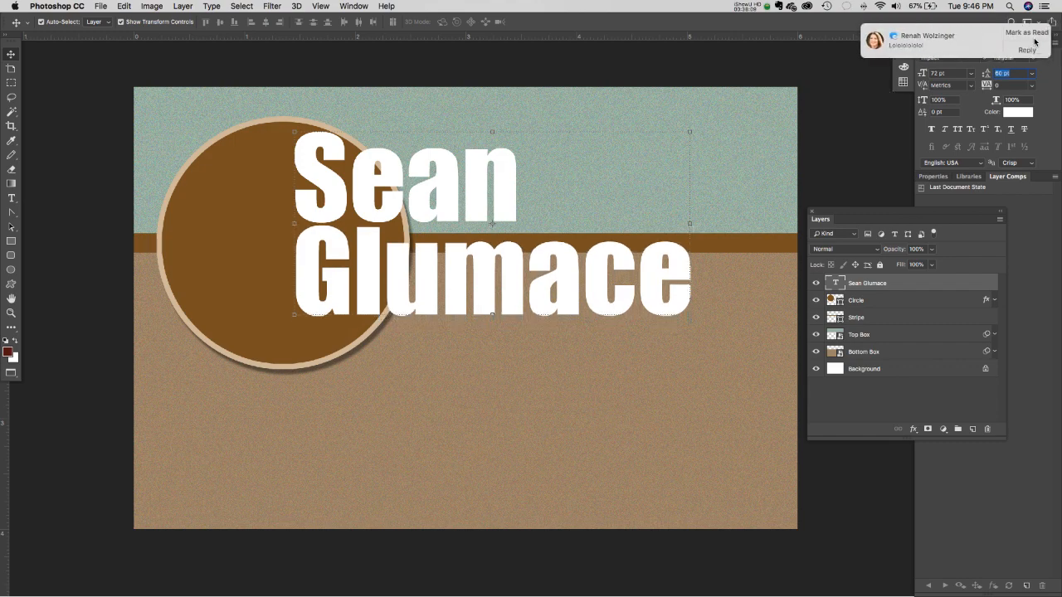
key(Up)
key(Up)
key(Up)
key(Up)
key(Up)
key(Up)
key(Up)
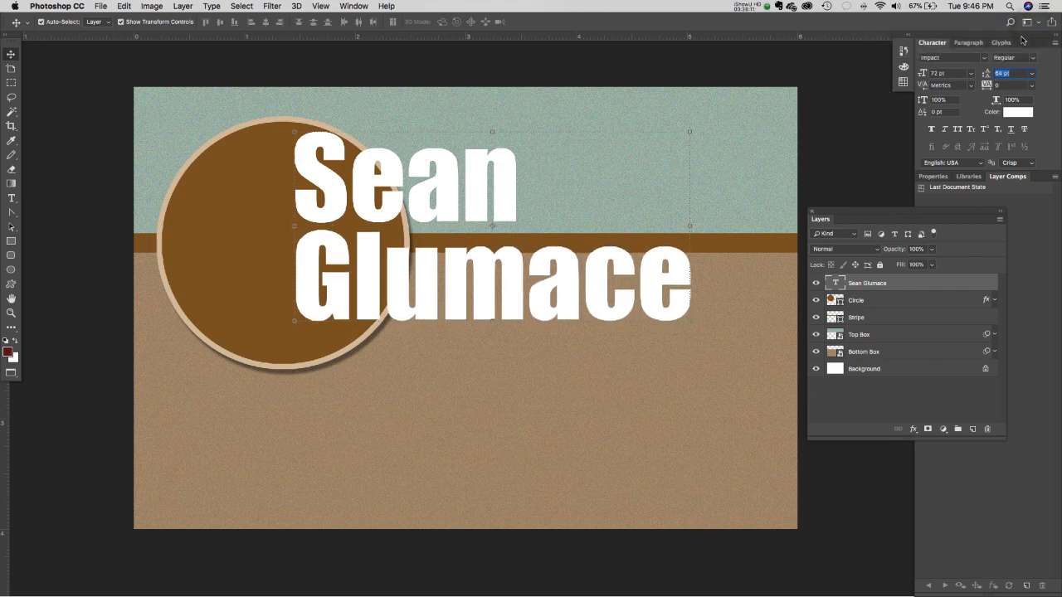
key(Up)
key(Up)
key(Up)
key(Up)
key(Up)
key(Down)
key(Down)
key(Down)
key(Down)
key(Down)
key(Down)
key(Down)
key(Down)
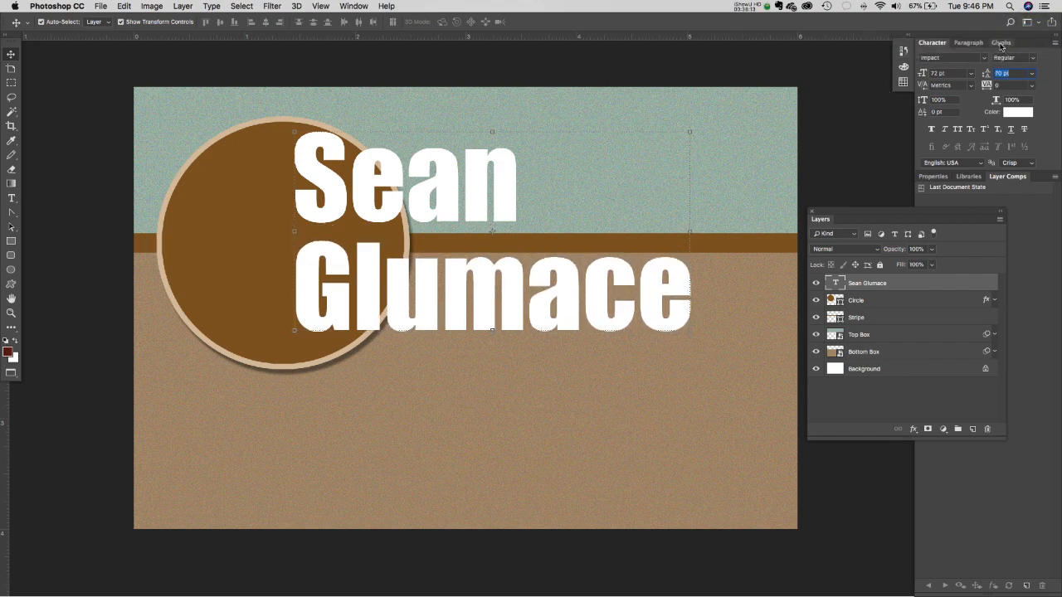
key(Down)
key(Down)
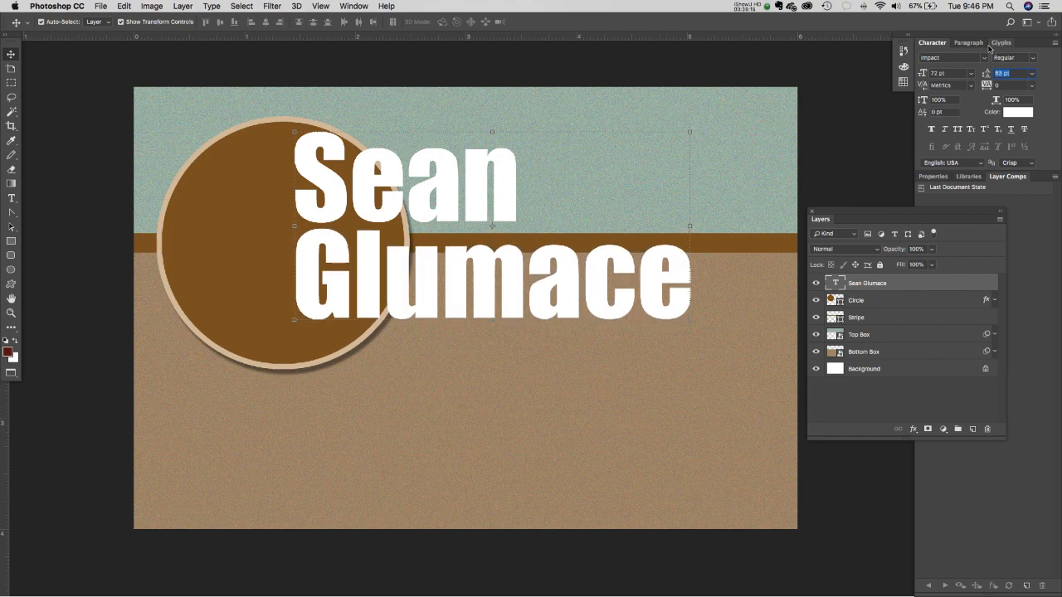
key(Up)
key(Up)
key(Up)
key(Up)
key(Up)
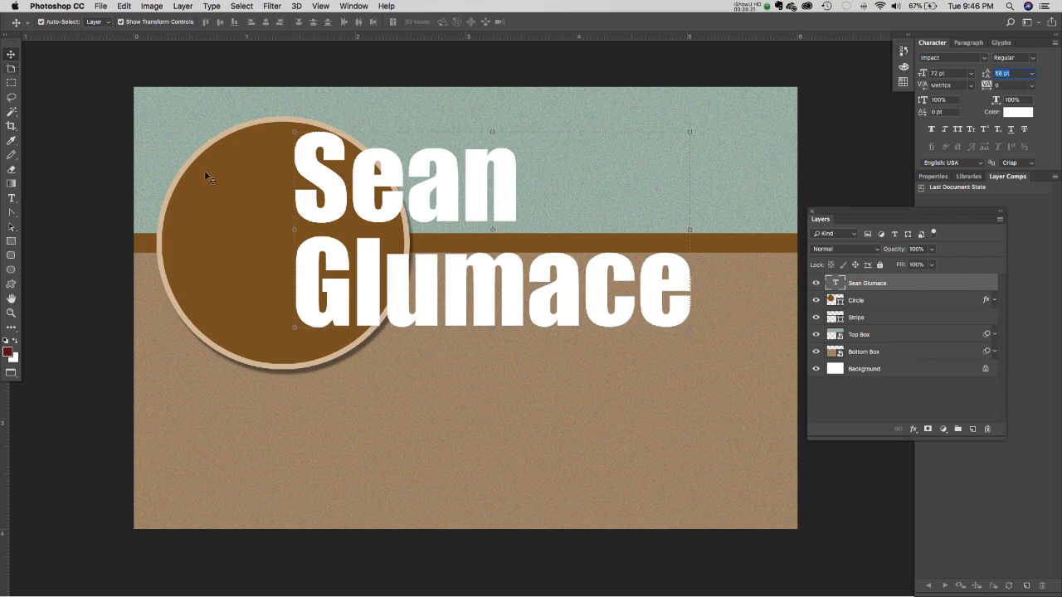
- Move the name text below the stripe, to the right of the circle
drag(357, 191, 438, 323)
key(super+z)
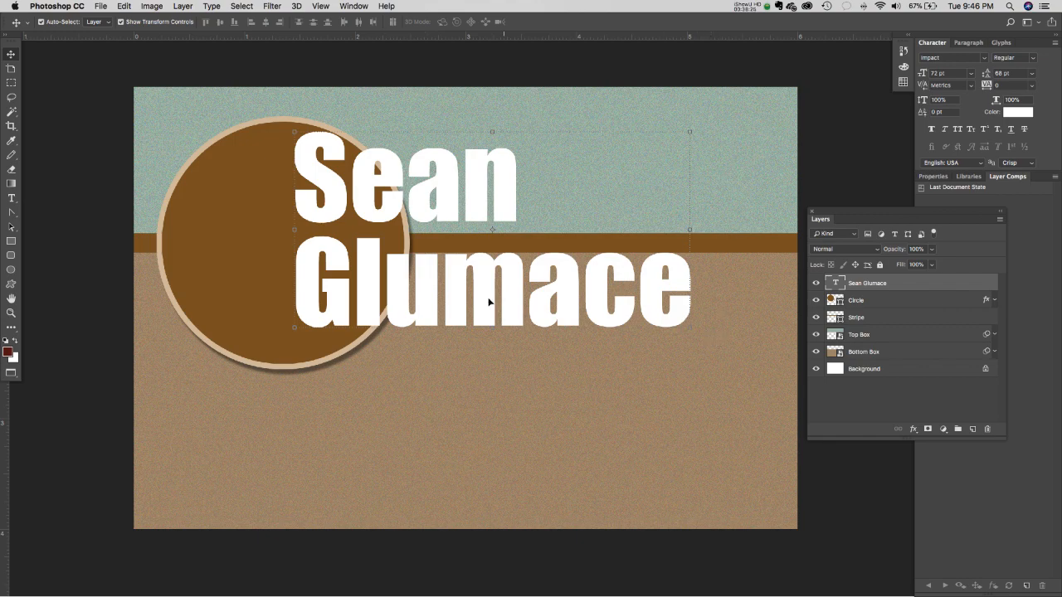
drag(499, 282, 575, 446)
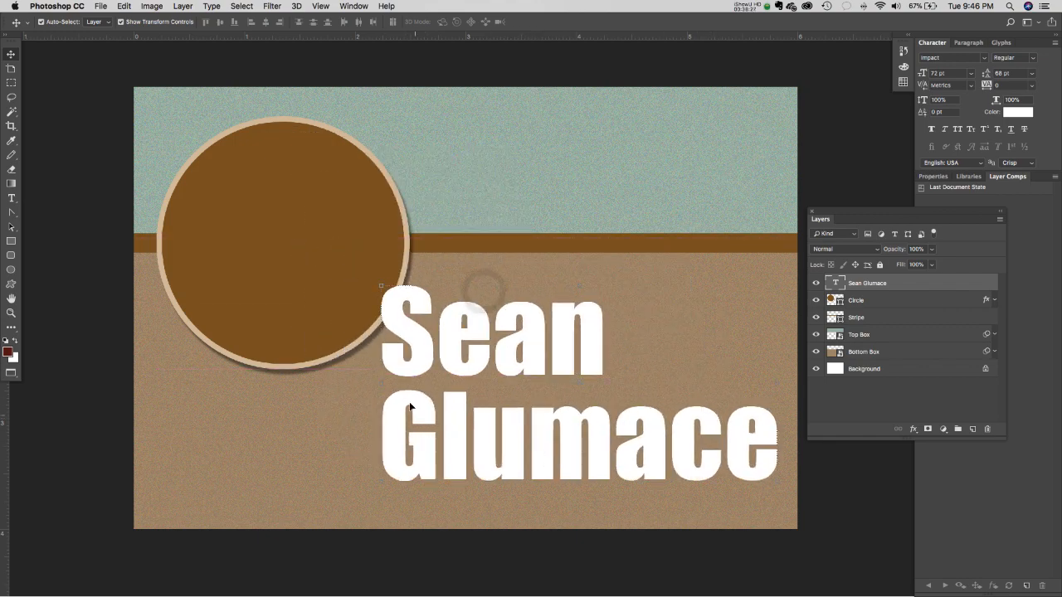
drag(406, 306, 441, 253)
- Scale the name text to 86.5% with Free Transform and nudge it into place
key(super+t)
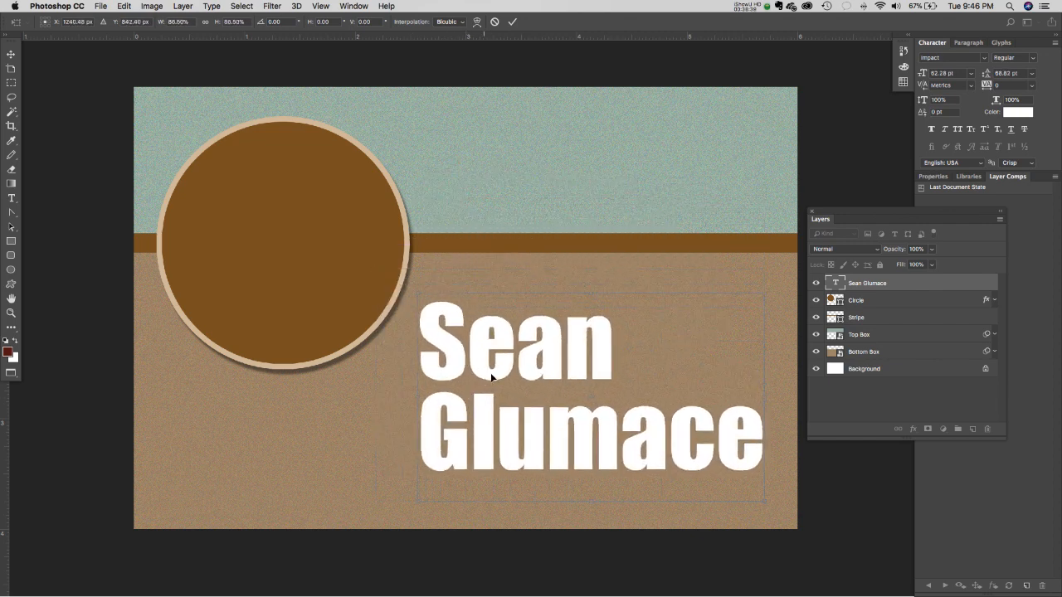
drag(493, 373, 497, 351)
key(Return)
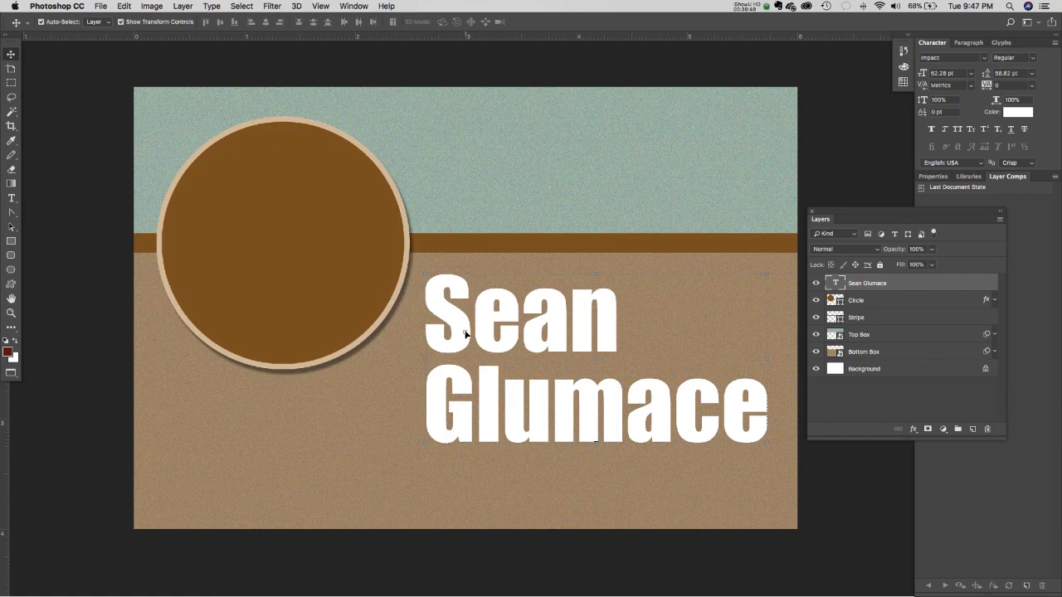
mouse_move(466, 333)
mouse_down()
mouse_move(448, 349)
mouse_move(469, 340)
mouse_up()
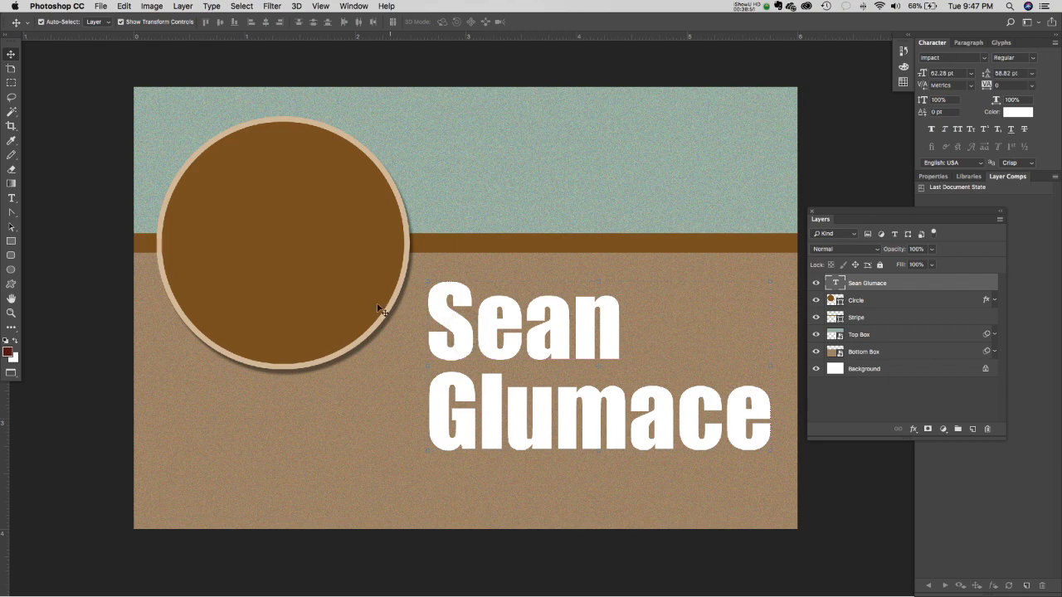
- Test moving the circle's stroke and shadow onto the name, undo it, and nudge the name left
click(870, 303)
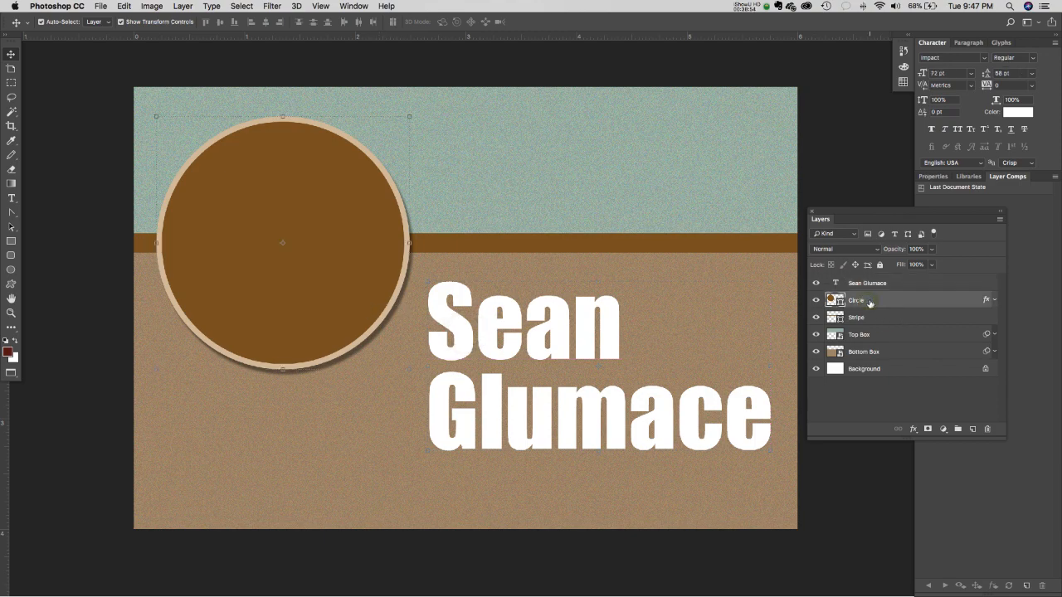
click(994, 302)
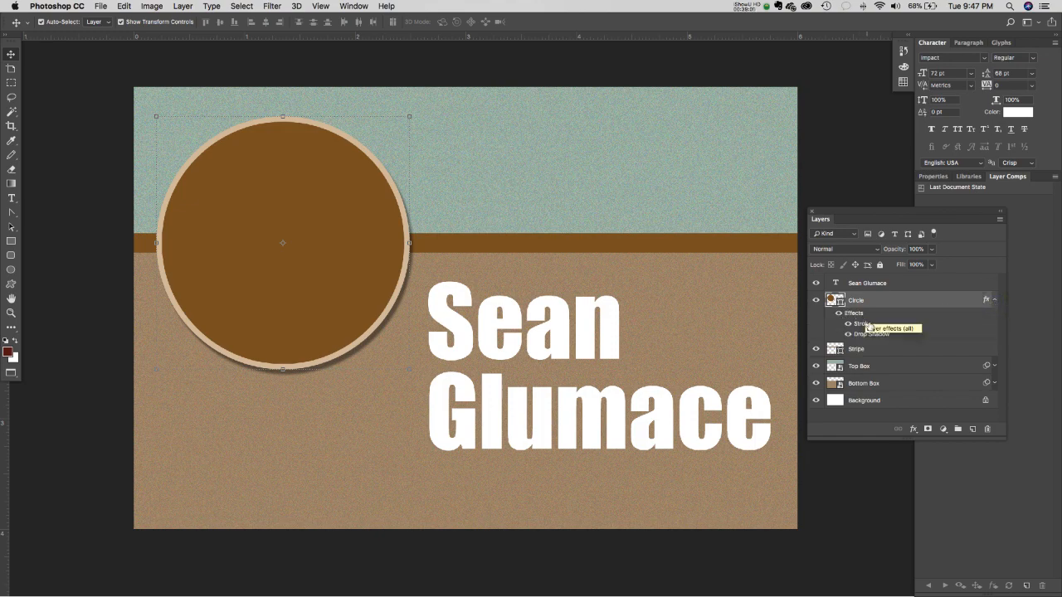
mouse_move(849, 315)
mouse_down()
mouse_move(877, 279)
mouse_move(854, 297)
mouse_move(867, 287)
mouse_up()
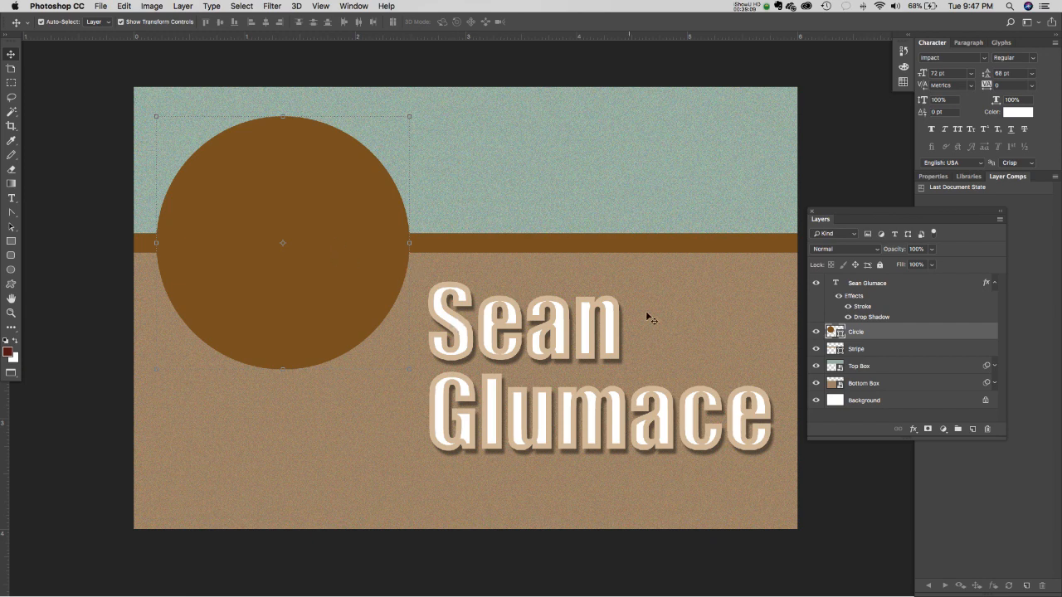
key(super+z)
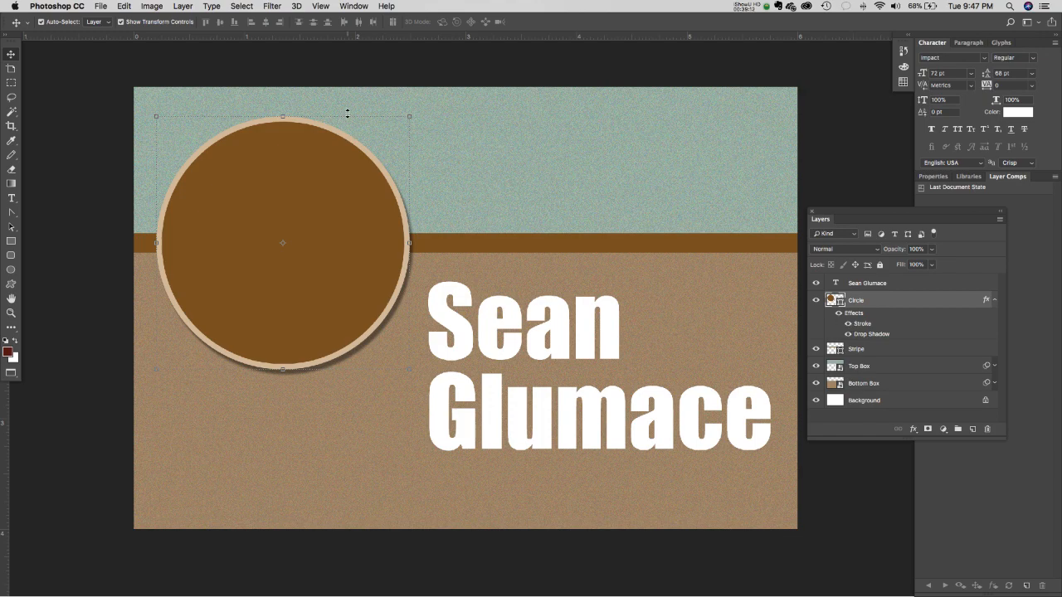
click(128, 7)
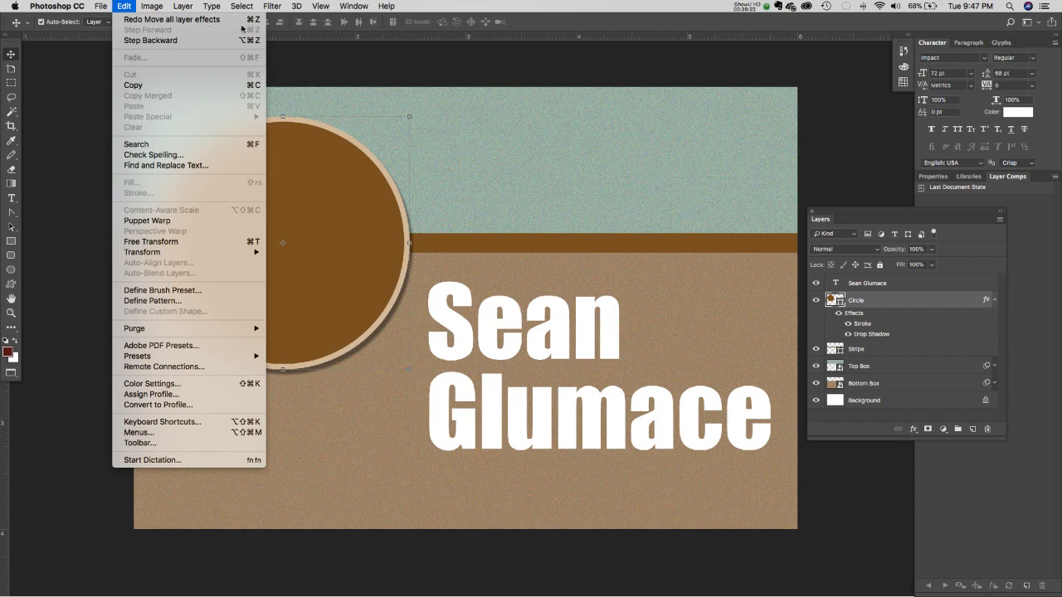
click(844, 177)
drag(851, 315, 886, 287)
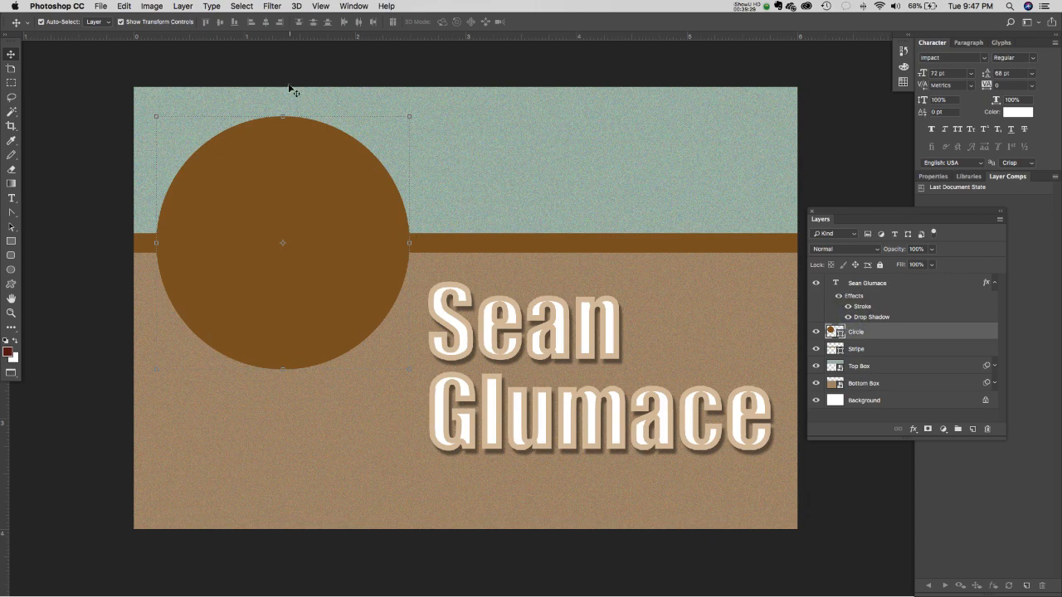
click(122, 6)
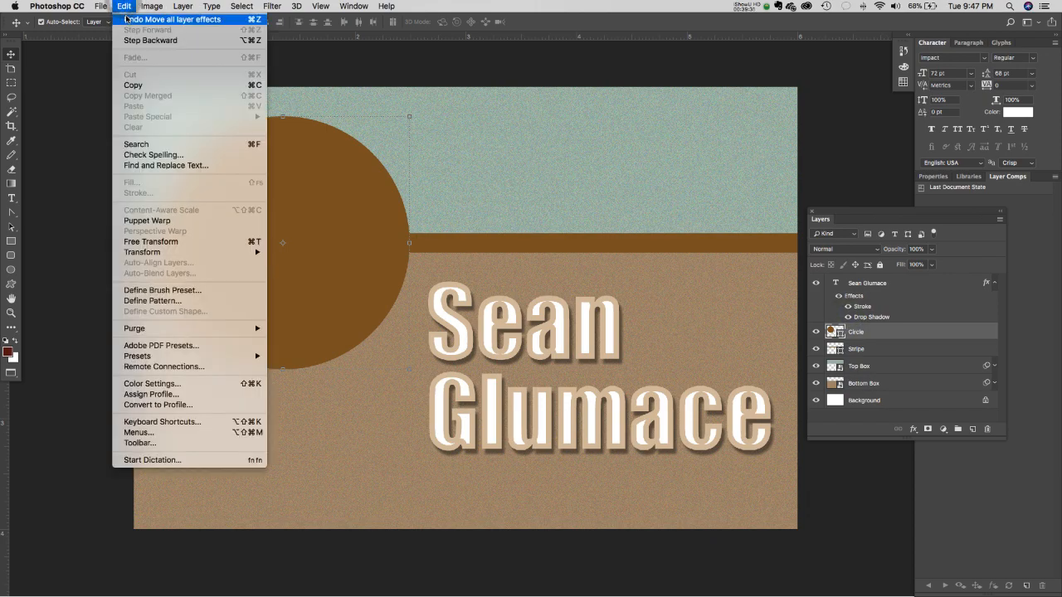
click(129, 18)
click(508, 85)
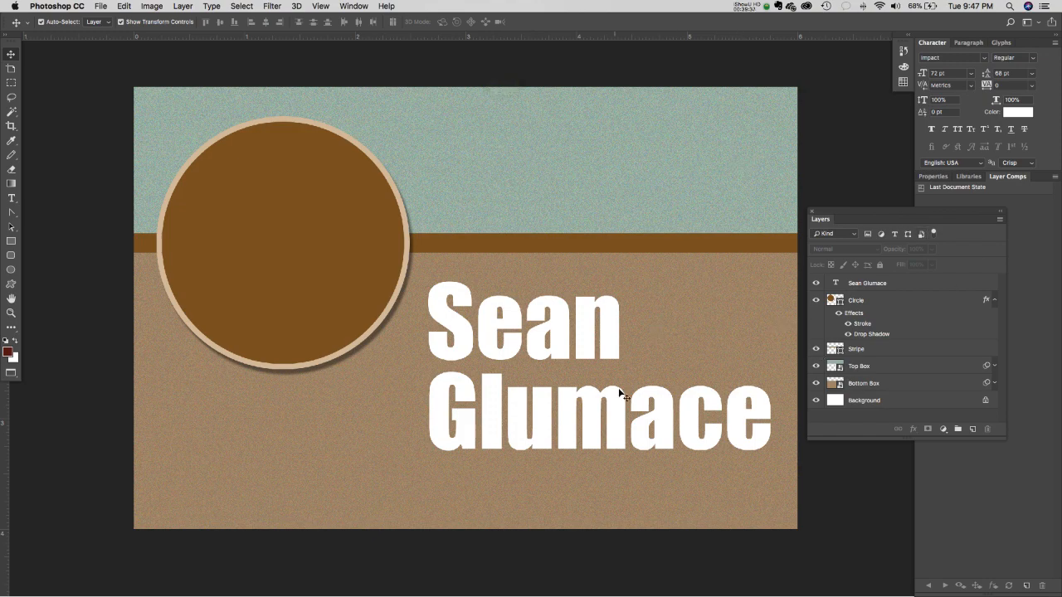
drag(551, 337, 533, 351)
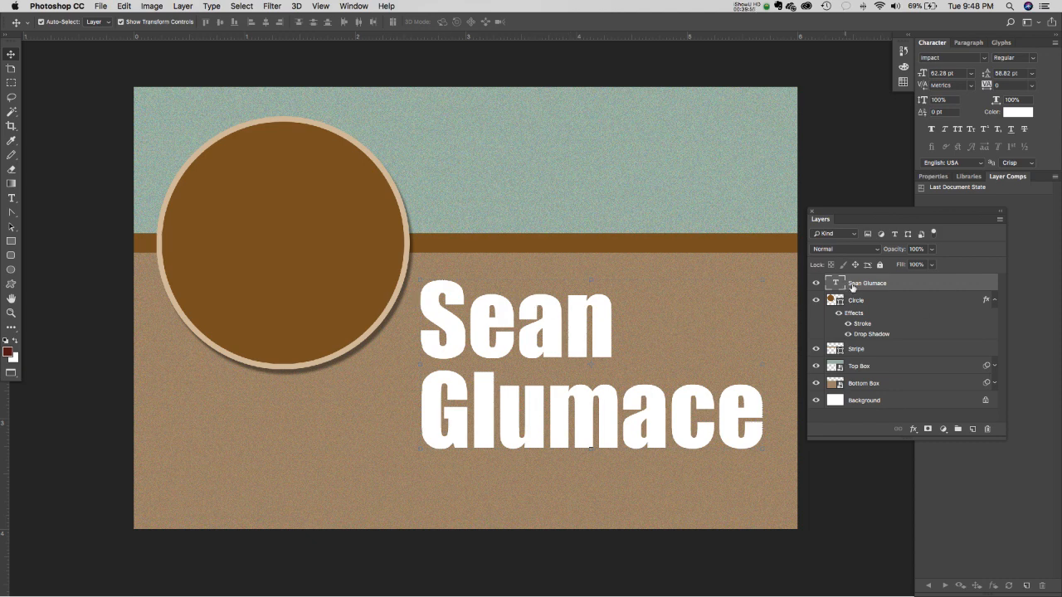
- Give the name text a 4 px outside tan stroke plus a drop shadow
click(913, 429)
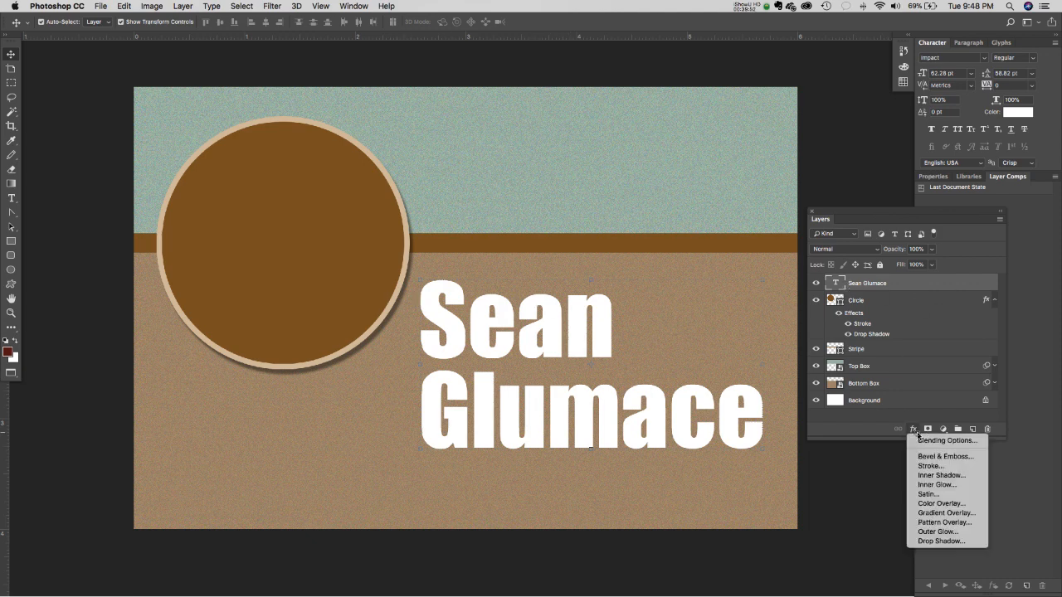
click(949, 468)
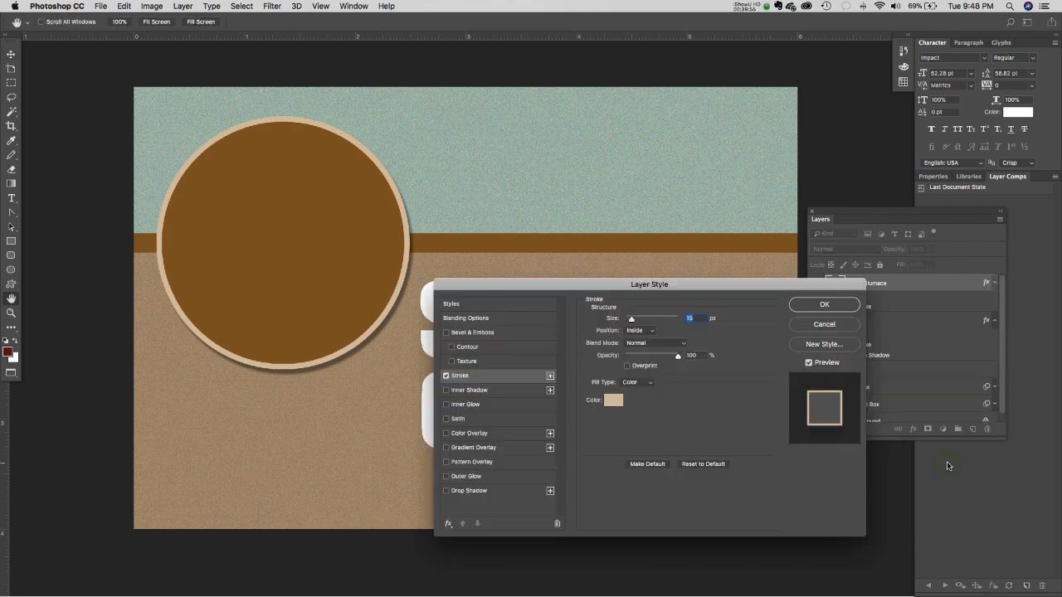
mouse_move(614, 277)
mouse_down()
mouse_move(614, 187)
mouse_move(662, 34)
mouse_move(734, 35)
mouse_up()
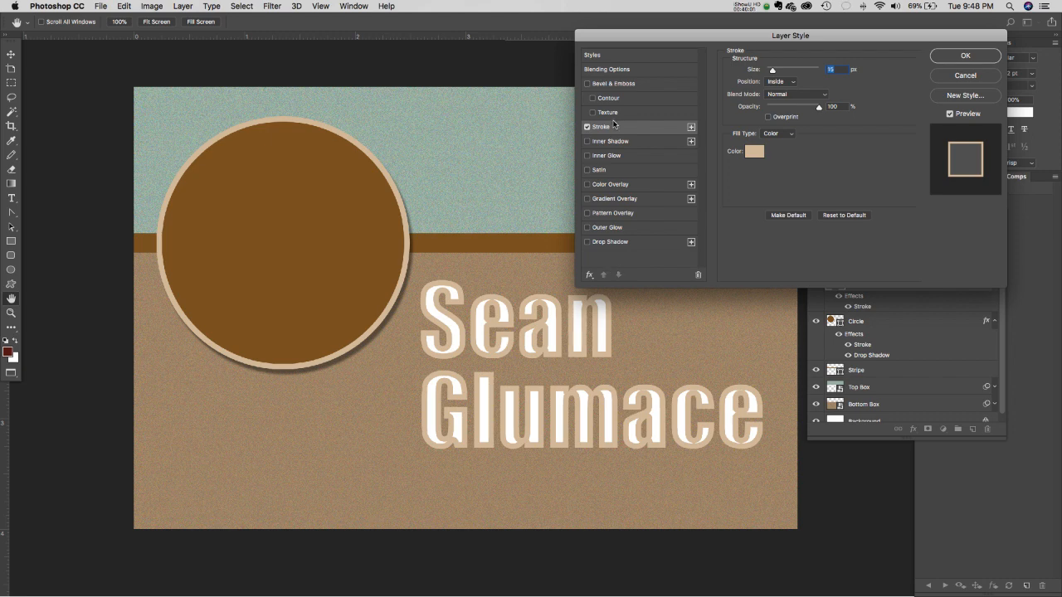
click(788, 83)
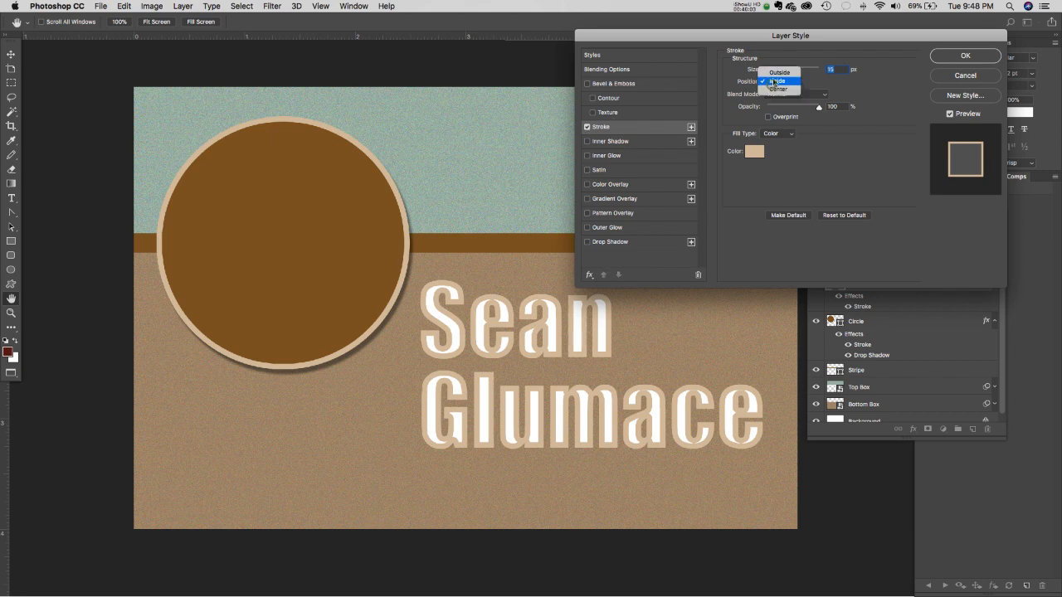
click(773, 73)
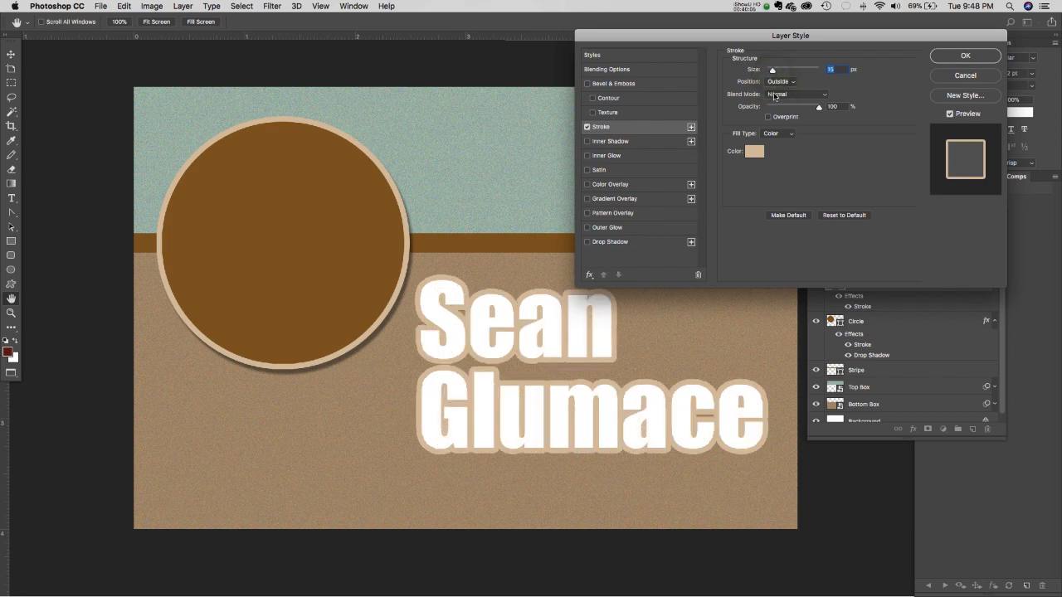
drag(771, 72, 771, 72)
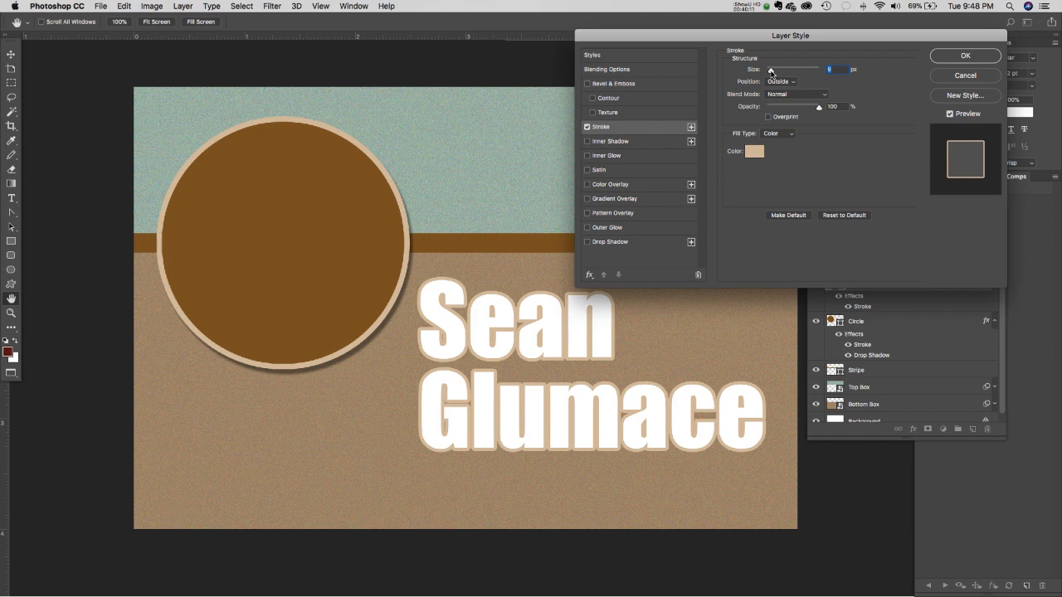
drag(771, 72, 767, 72)
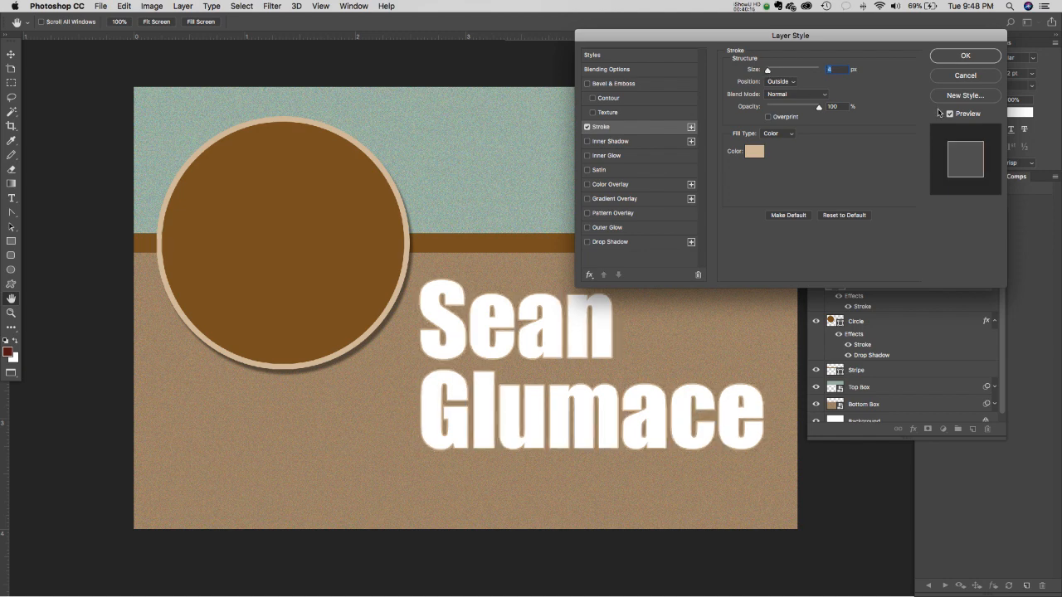
click(593, 244)
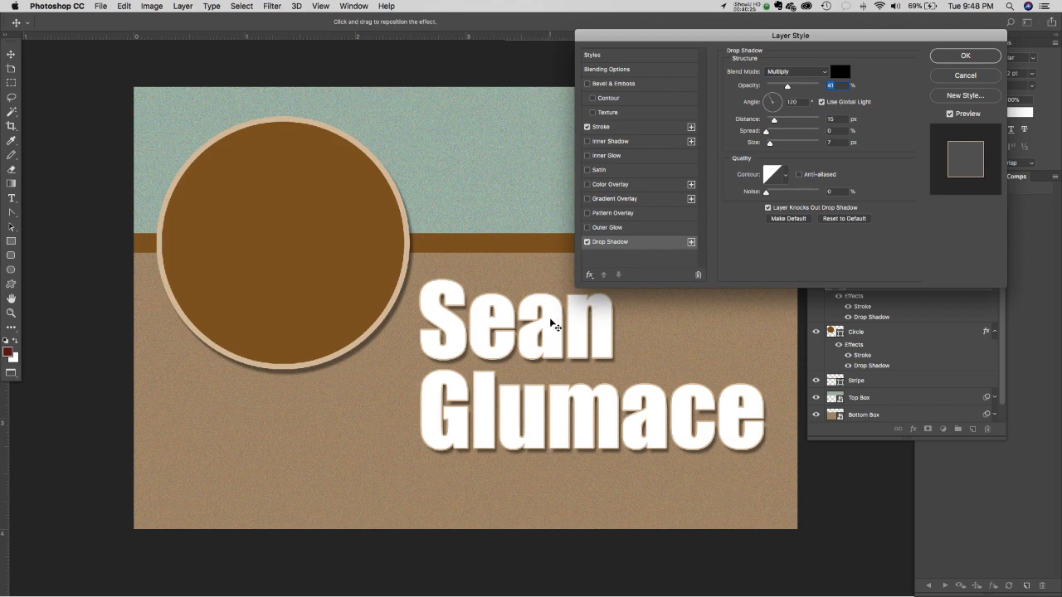
click(964, 58)
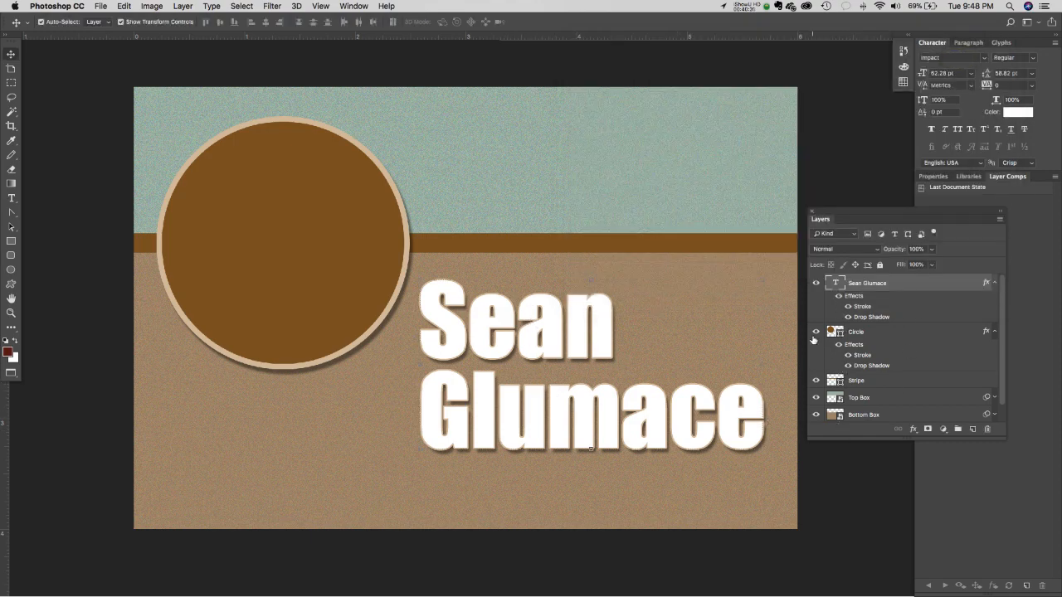
- Collapse the effect lists of the Circle and name text layers in the Layers panel
click(989, 333)
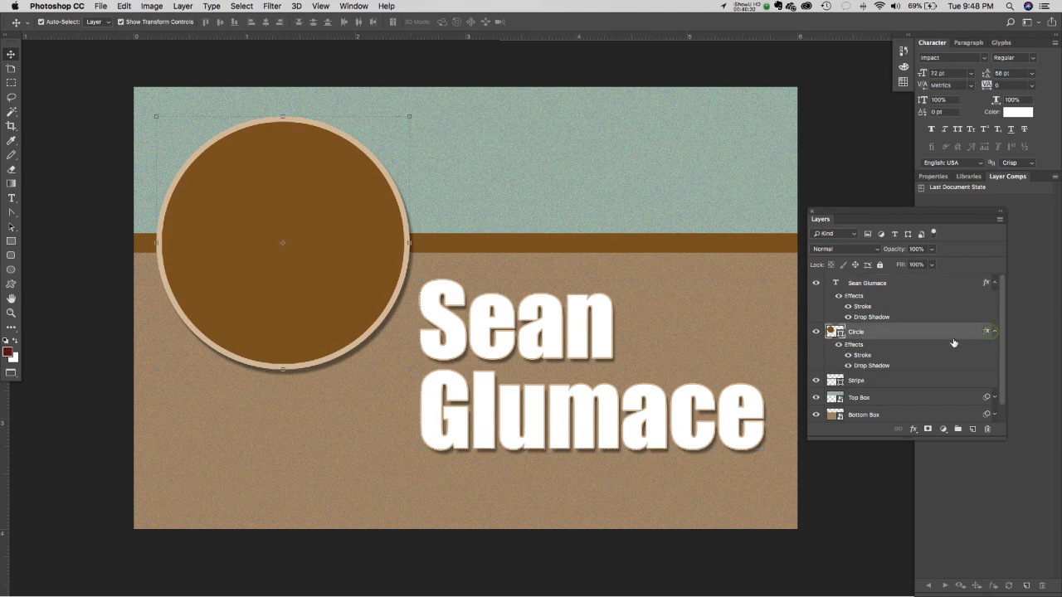
click(994, 332)
click(994, 283)
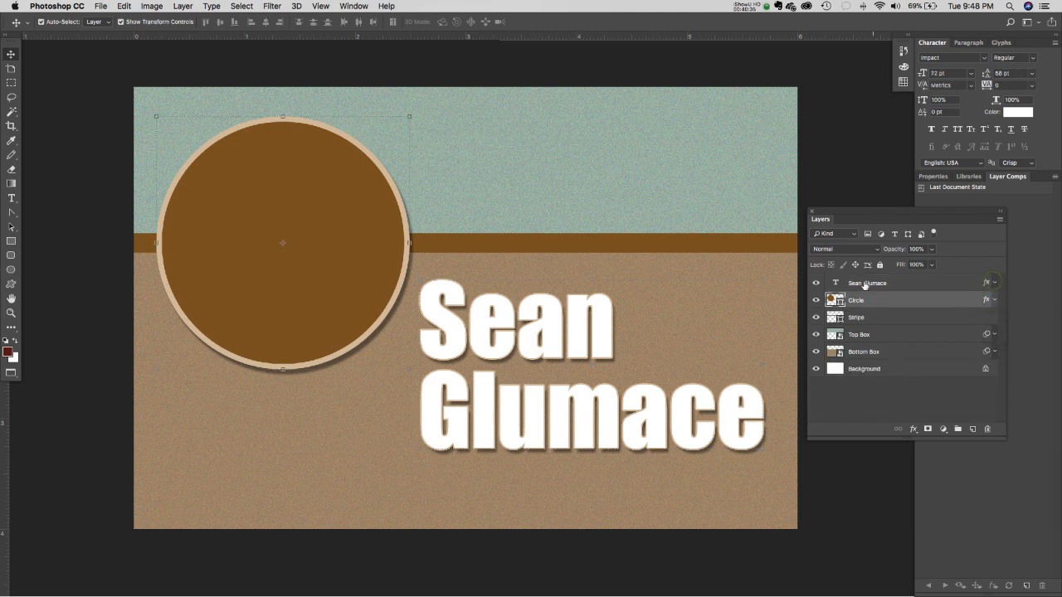
- Recolour the two-line name text from white to near-black red 1f0202
double_click(865, 283)
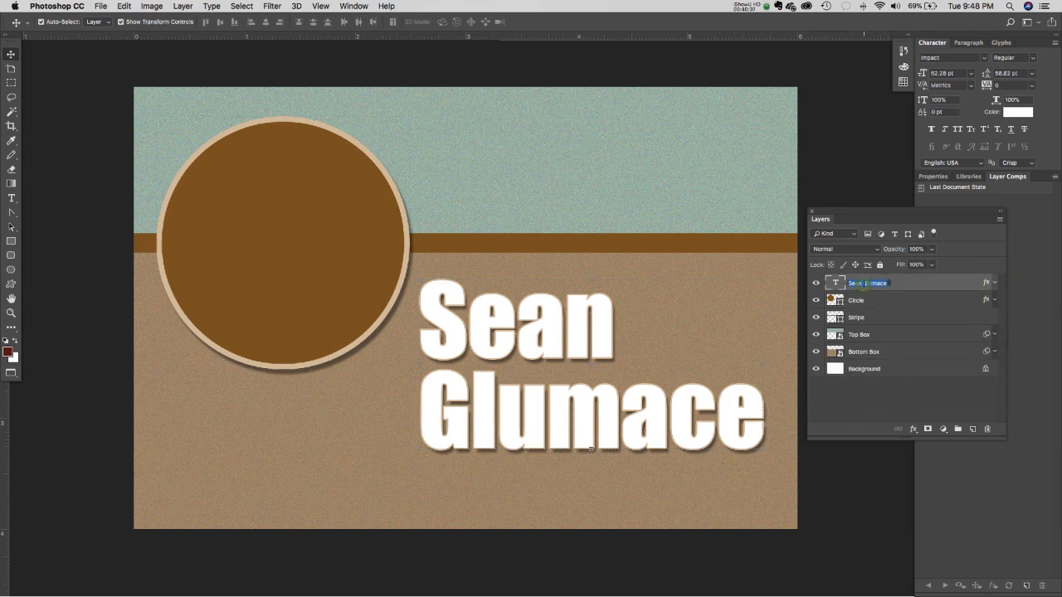
double_click(836, 283)
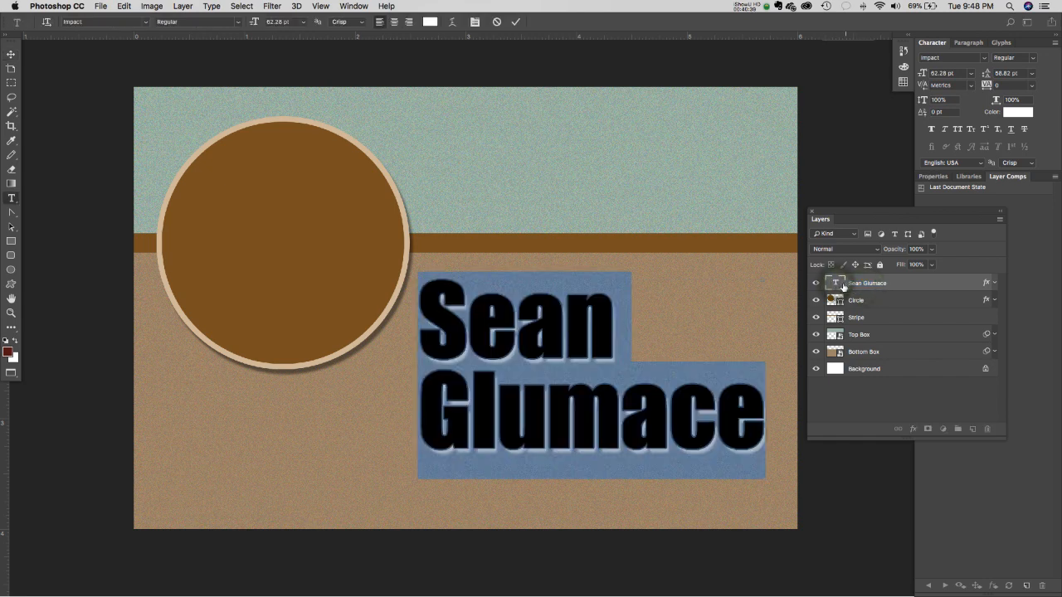
super+click(834, 285)
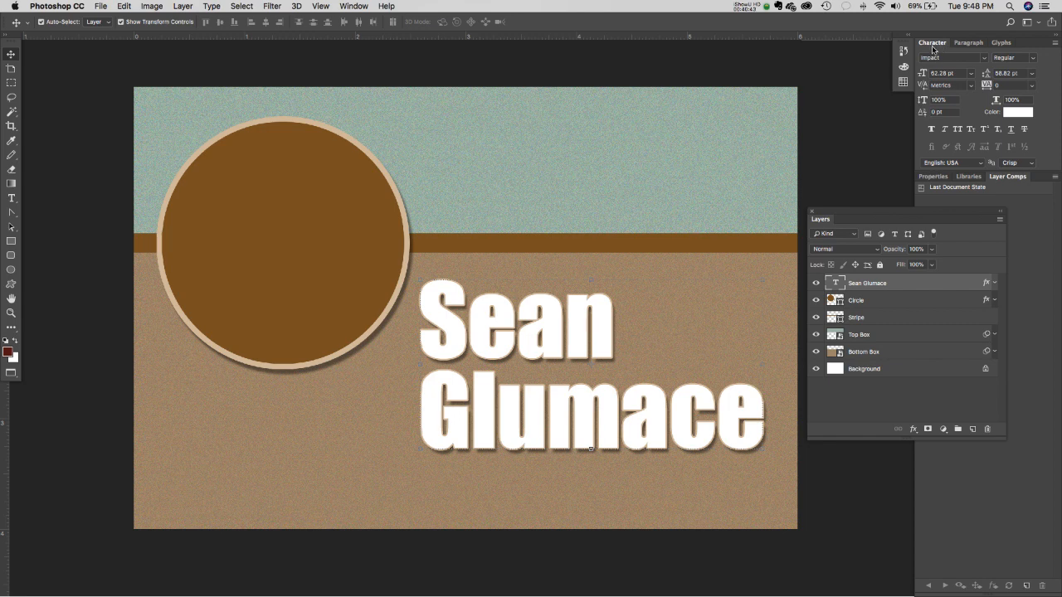
click(1017, 113)
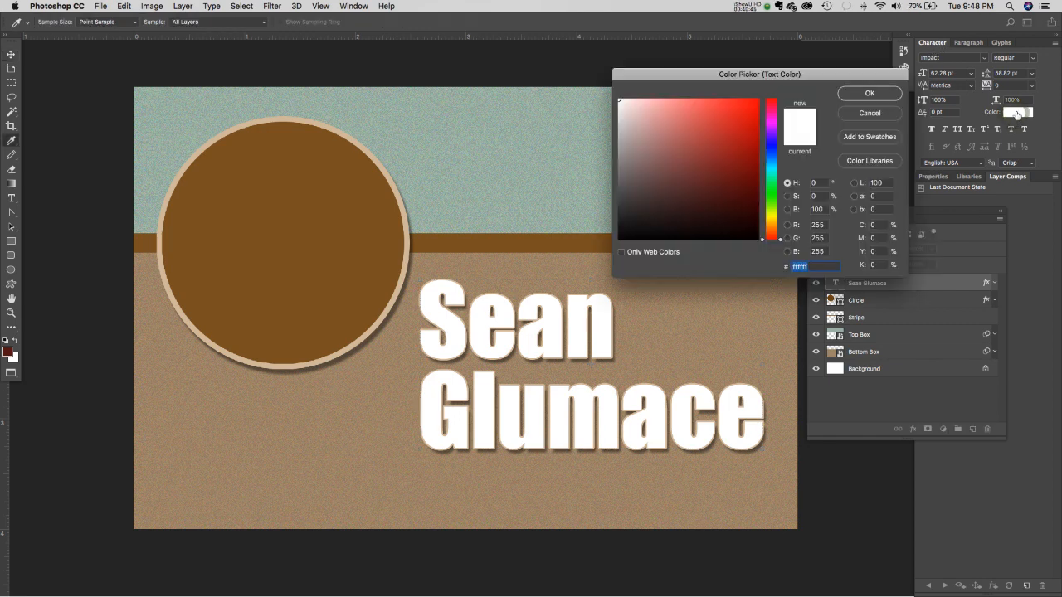
mouse_move(694, 146)
mouse_down()
mouse_move(719, 171)
mouse_move(675, 142)
mouse_move(692, 225)
mouse_move(723, 213)
mouse_move(712, 188)
mouse_move(720, 217)
mouse_move(737, 204)
mouse_up()
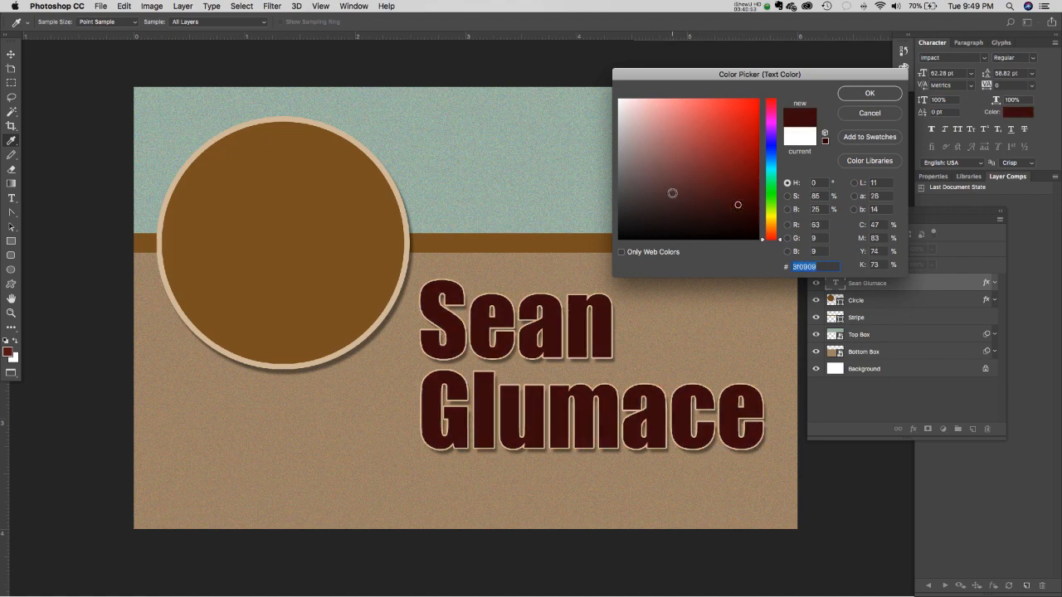
mouse_move(730, 194)
mouse_down()
mouse_move(704, 206)
mouse_move(680, 190)
mouse_move(745, 231)
mouse_move(658, 229)
mouse_move(715, 237)
mouse_move(748, 222)
mouse_up()
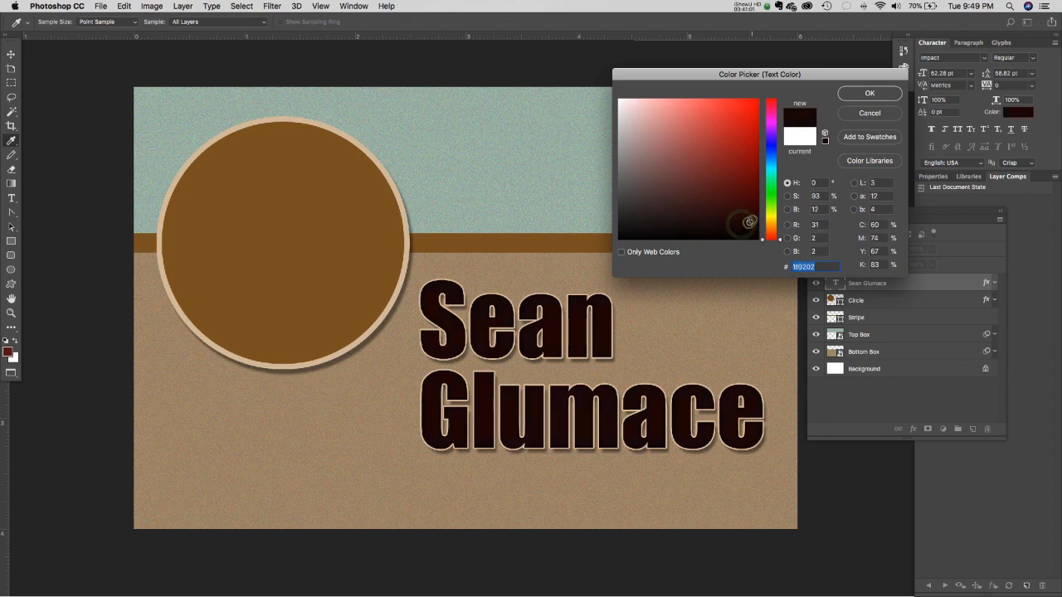
click(857, 96)
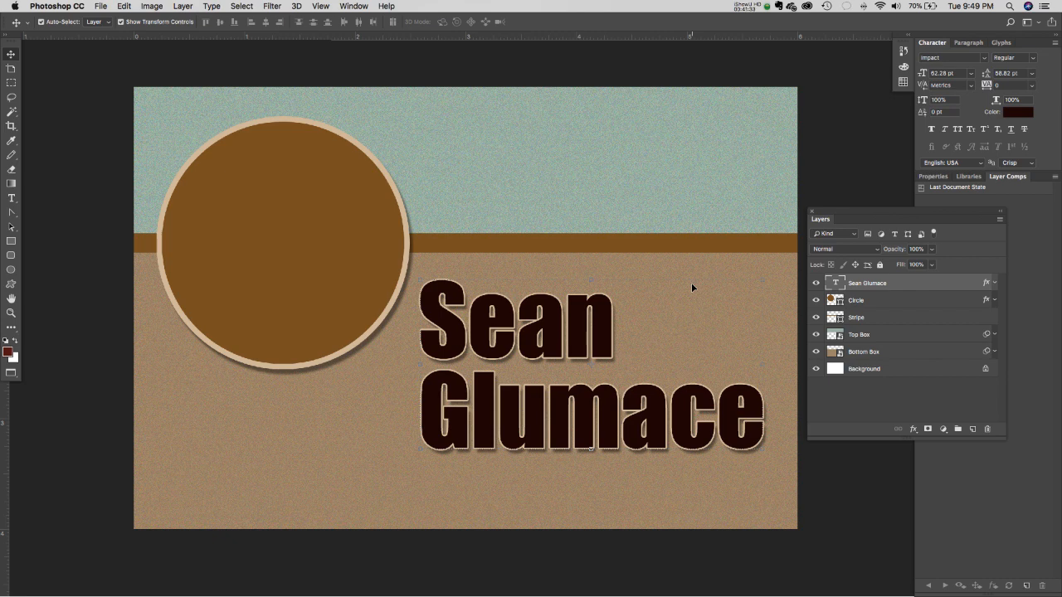
- Toggle the name text's outline and shadow effects and its visibility off and on to compare
click(914, 430)
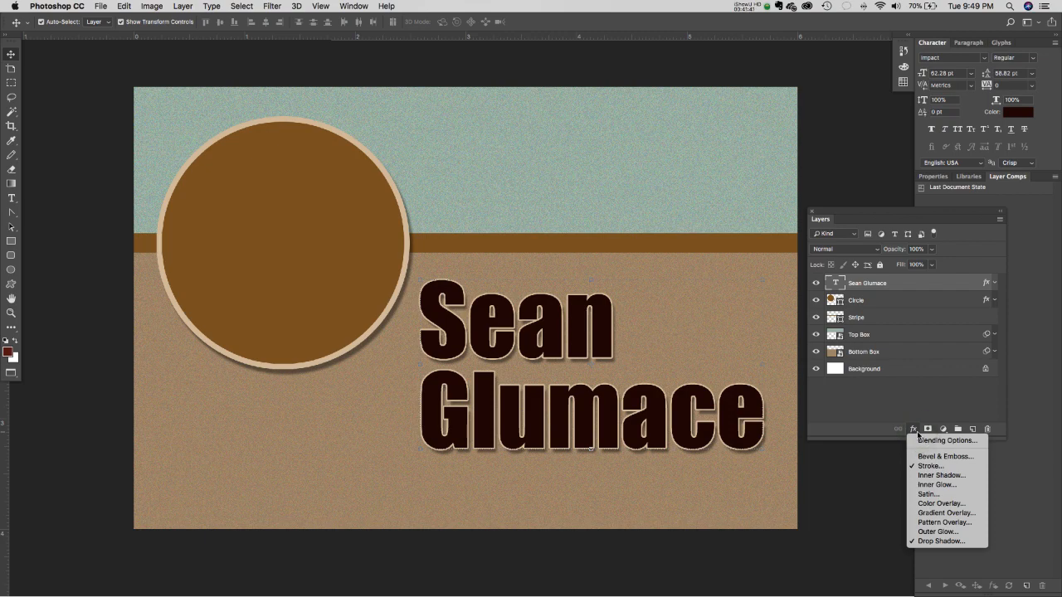
click(956, 385)
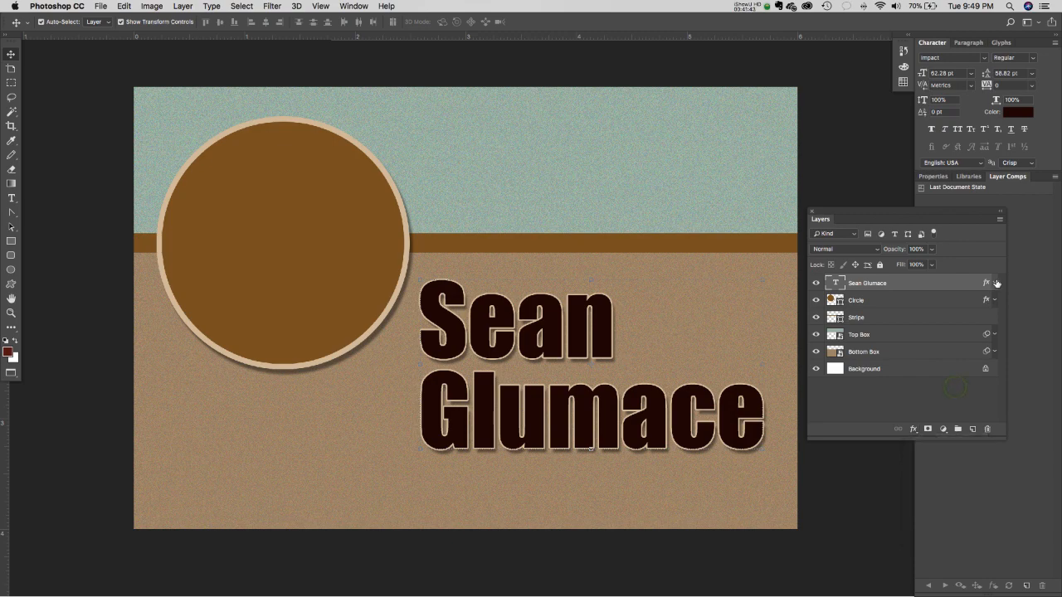
click(995, 283)
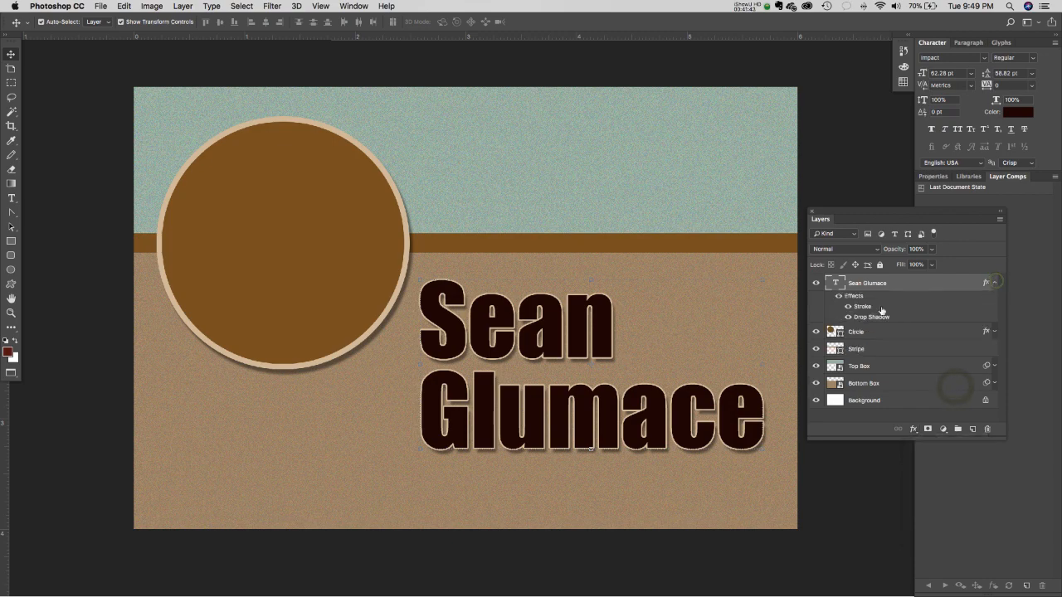
click(840, 296)
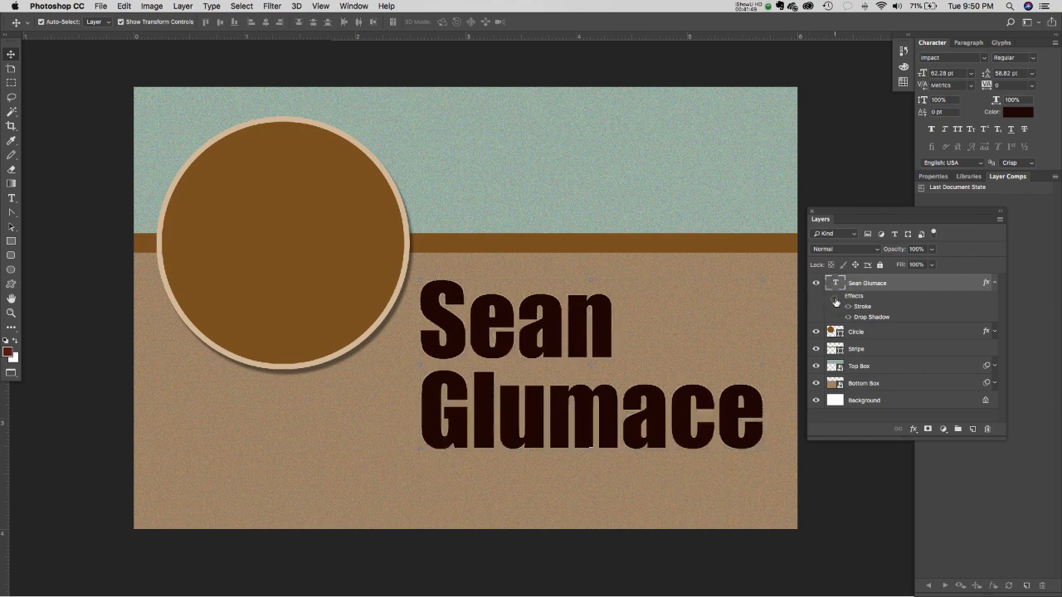
click(839, 296)
click(995, 283)
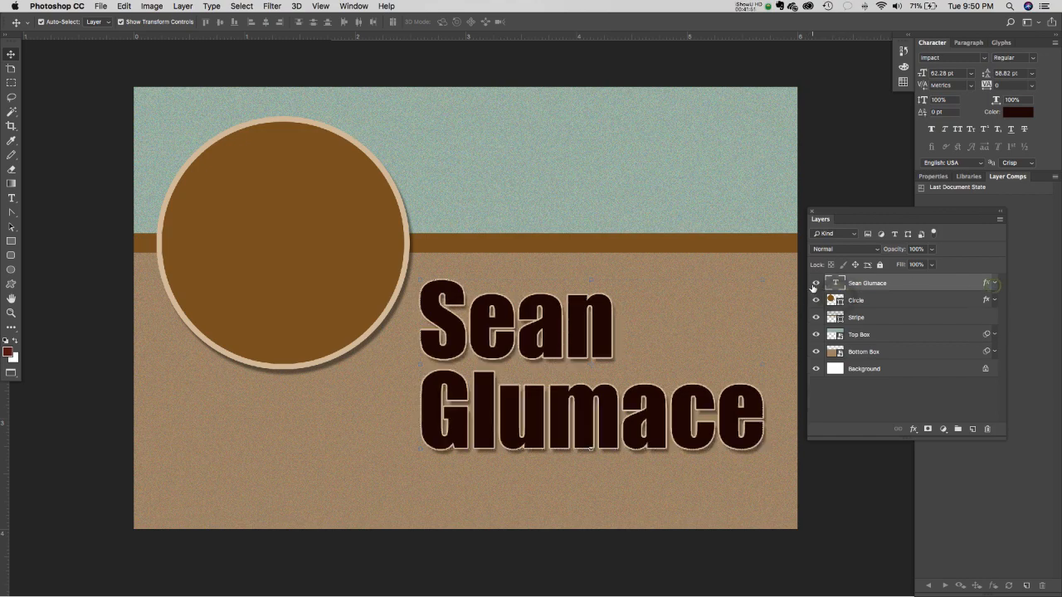
click(815, 284)
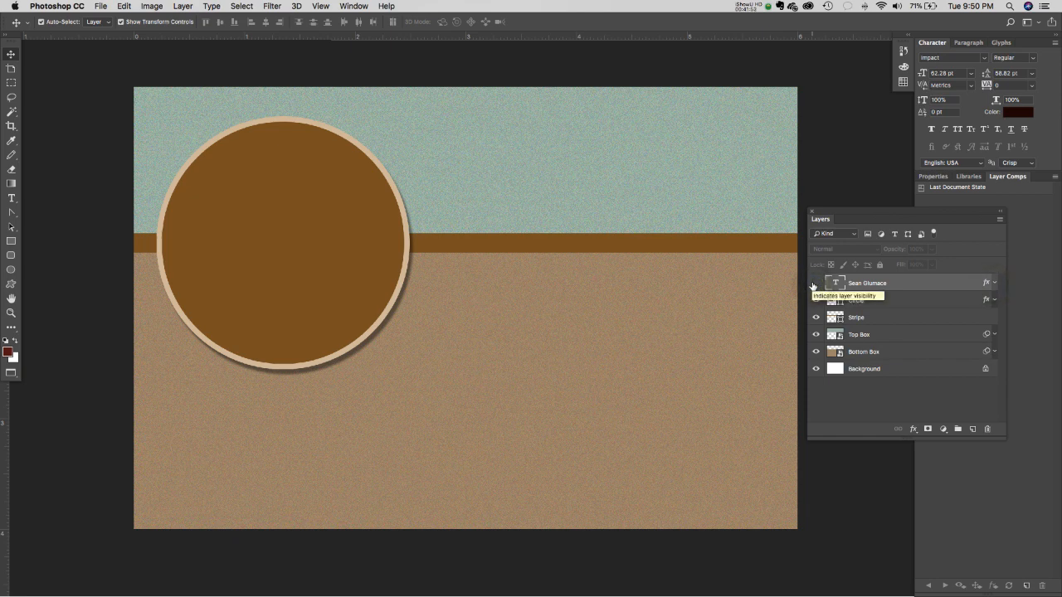
click(815, 284)
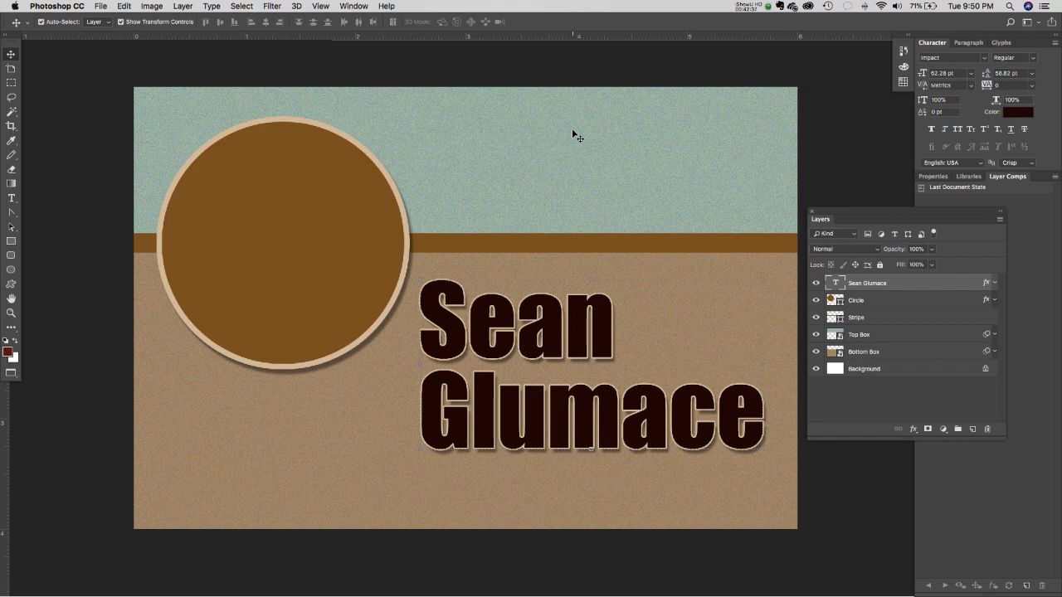
- Quit Photoshop CC from the application menu, leaving the Finder desktop active
click(101, 6)
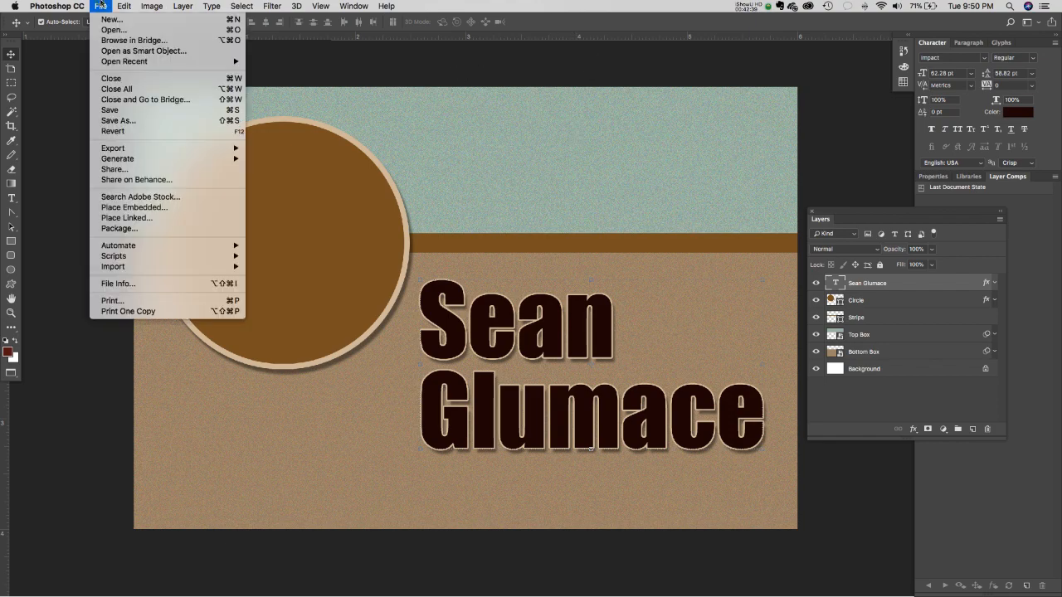
click(124, 110)
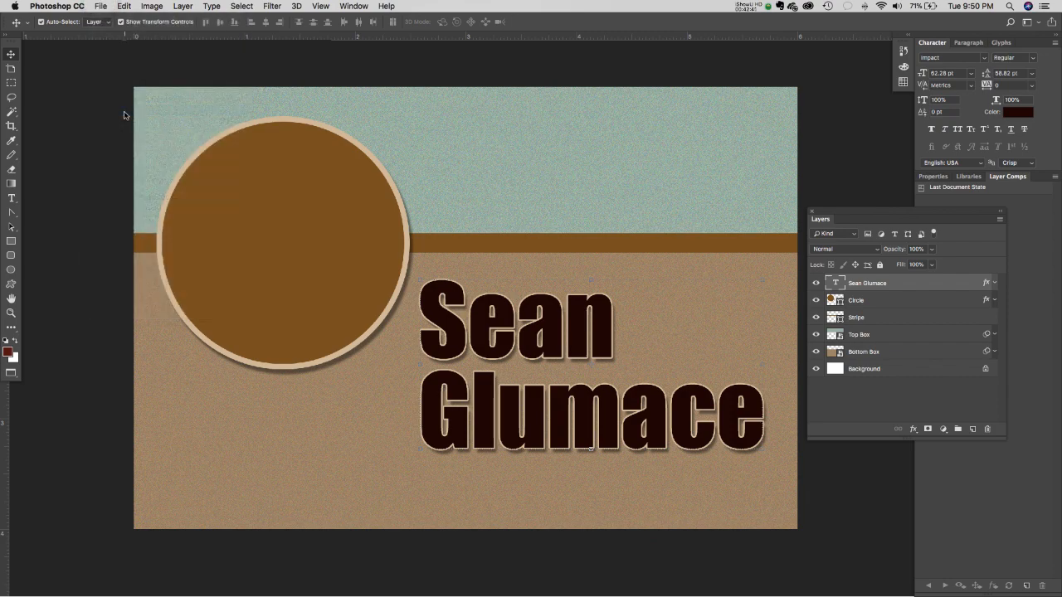
click(80, 5)
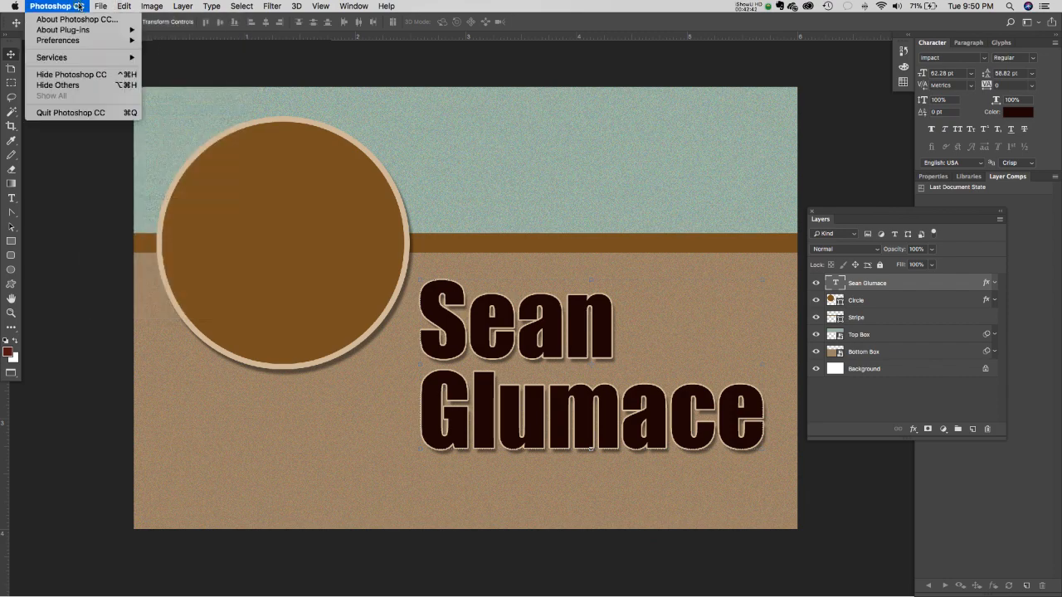
click(93, 115)
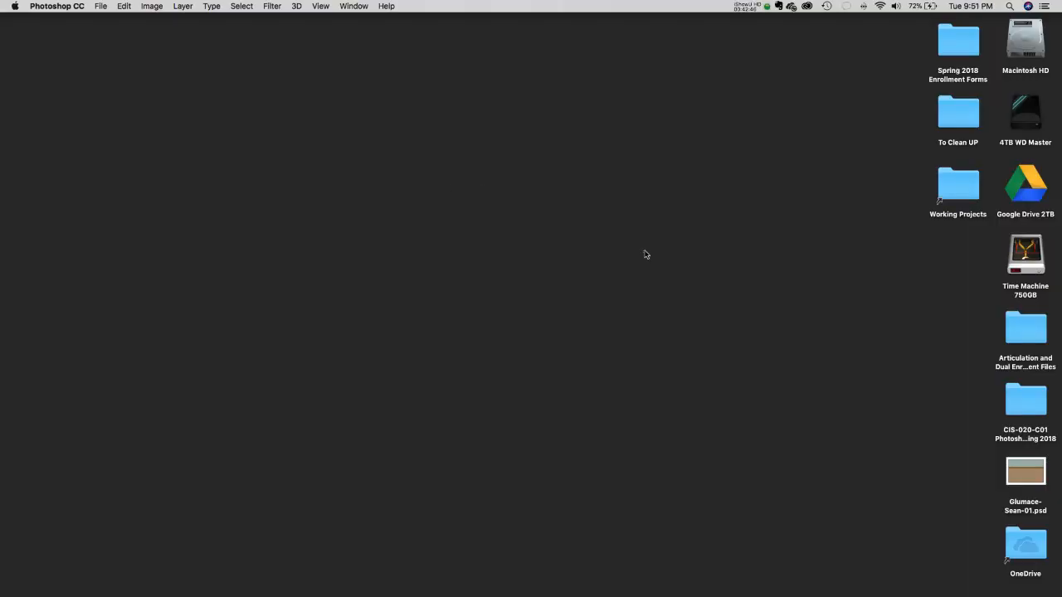
click(644, 252)
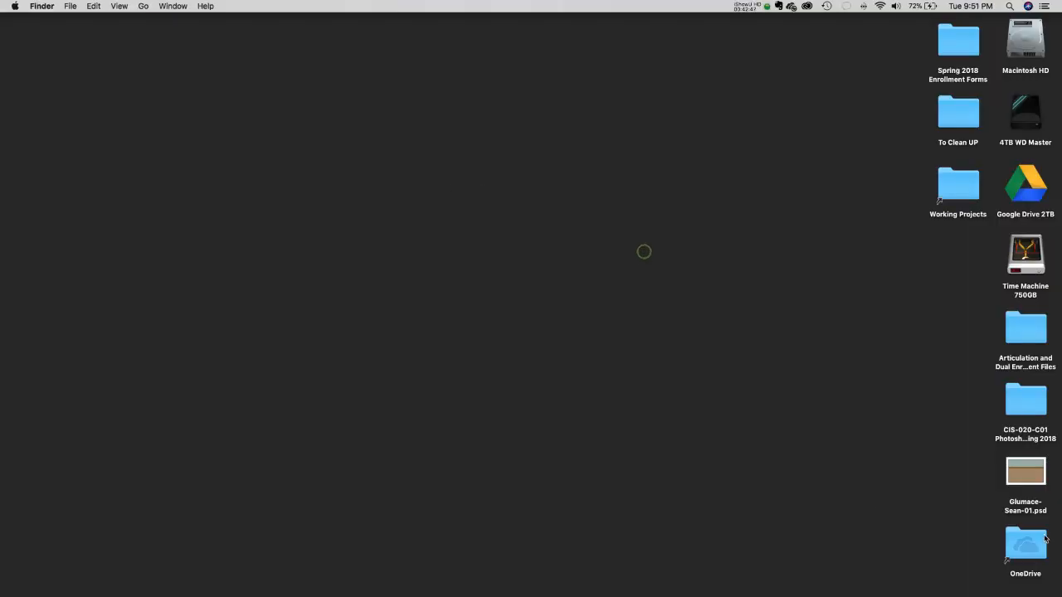
click(1032, 478)
key(space)
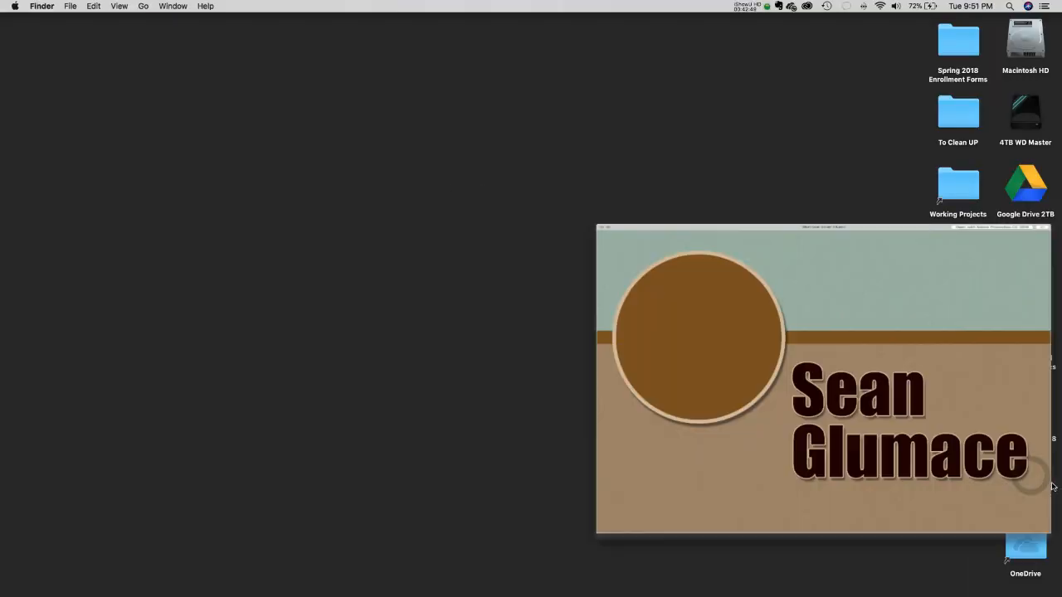
key(space)
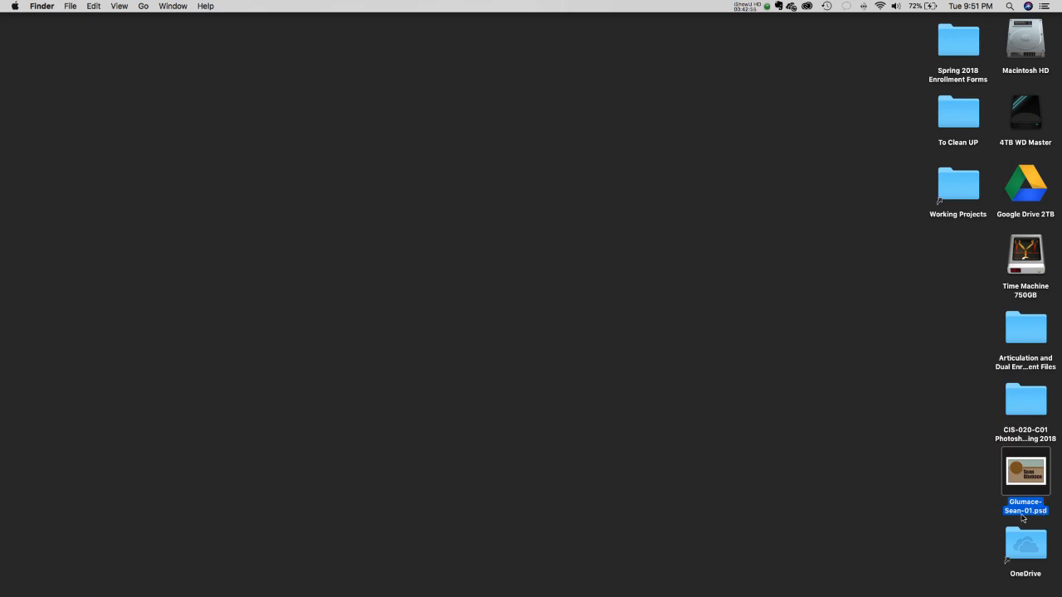
click(937, 489)
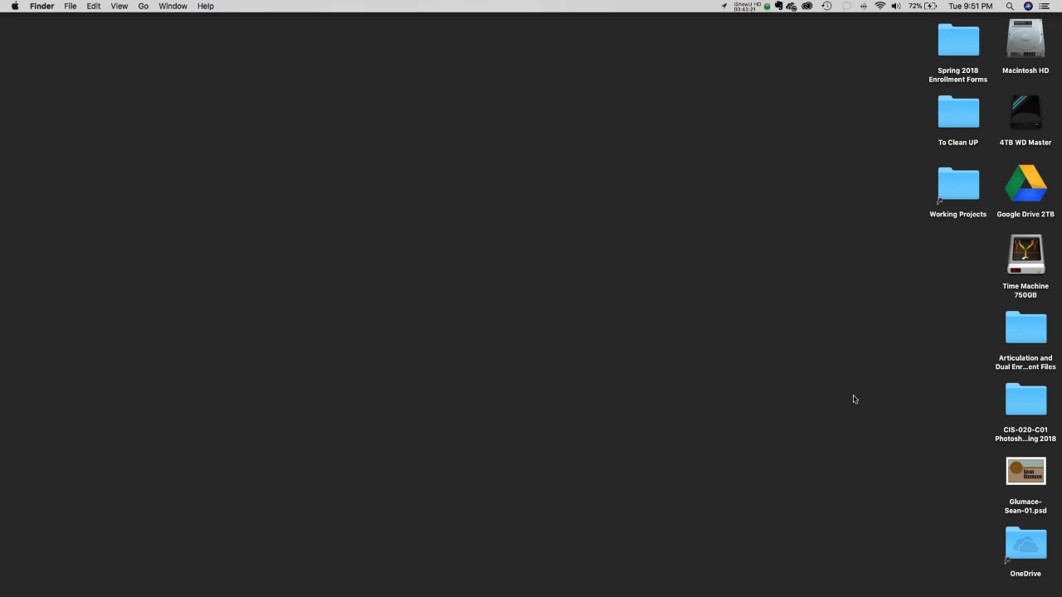
click(752, 6)
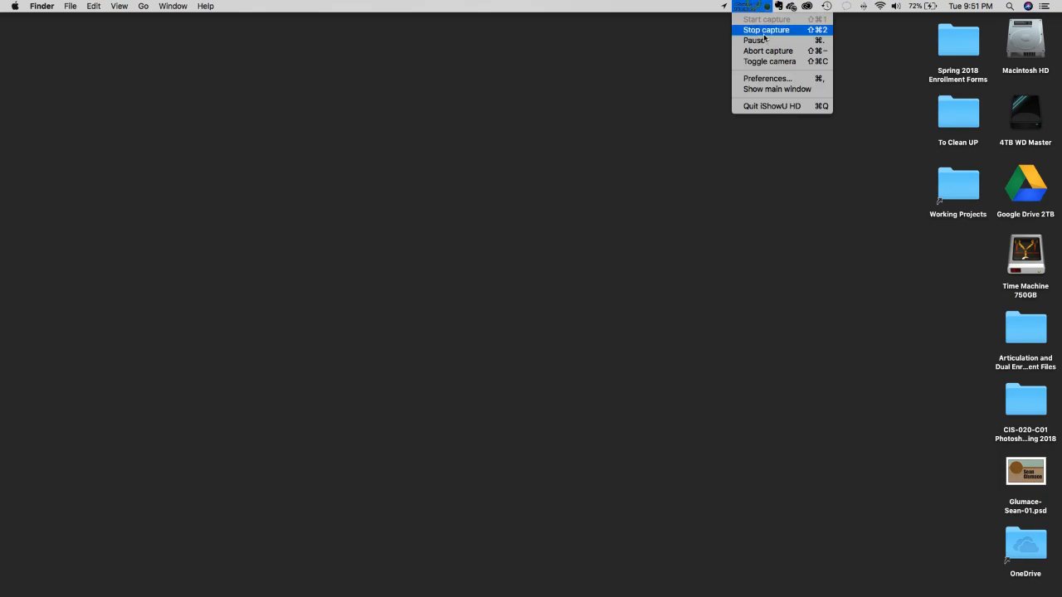